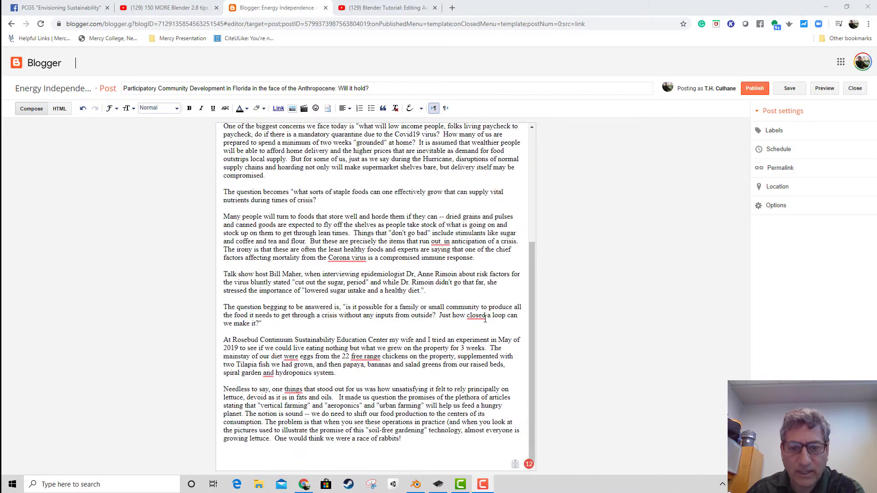
Read through the food security blog post draft, from its abstract to the closing paragraph about growing lettuce
{"action": "scroll", "coordinate": [519, 328], "scroll_direction": "up", "scroll_amount": 6}
{"action": "scroll", "coordinate": [516, 344], "scroll_direction": "down", "scroll_amount": 6}
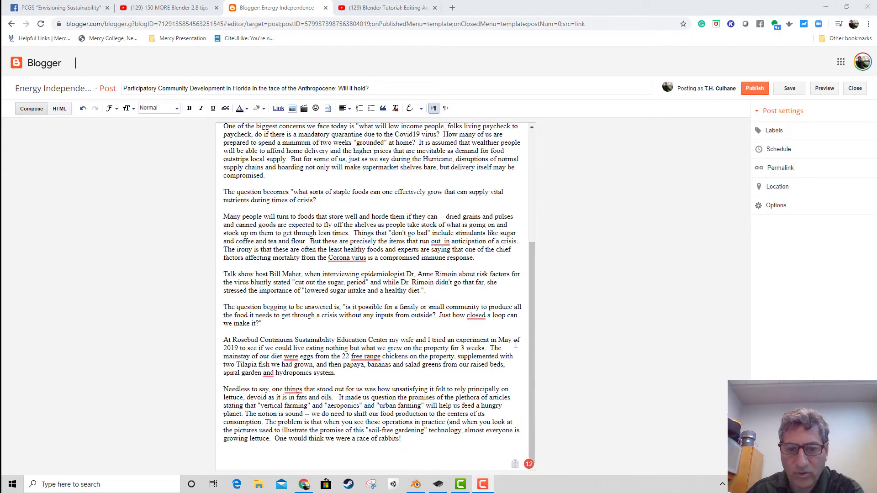
{"action": "scroll", "coordinate": [518, 345], "scroll_direction": "up", "scroll_amount": 6}
{"action": "scroll", "coordinate": [521, 349], "scroll_direction": "down", "scroll_amount": 6}
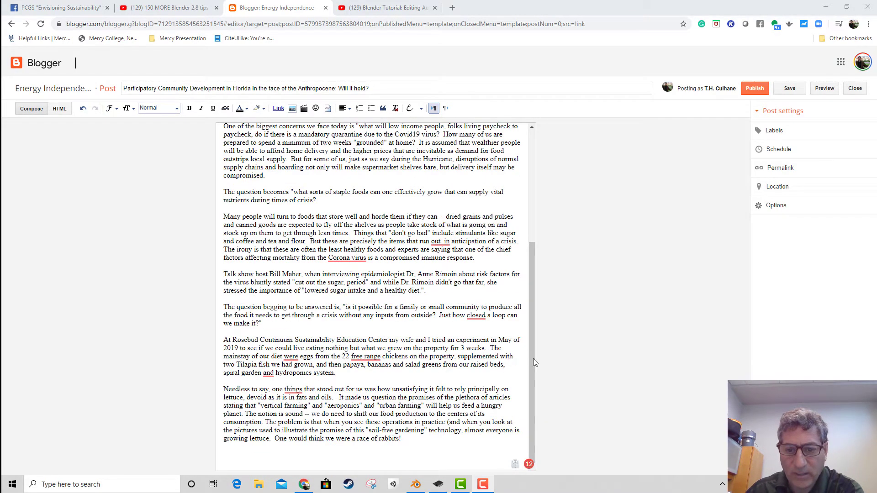
{"action": "scroll", "coordinate": [531, 363], "scroll_direction": "up", "scroll_amount": 1}
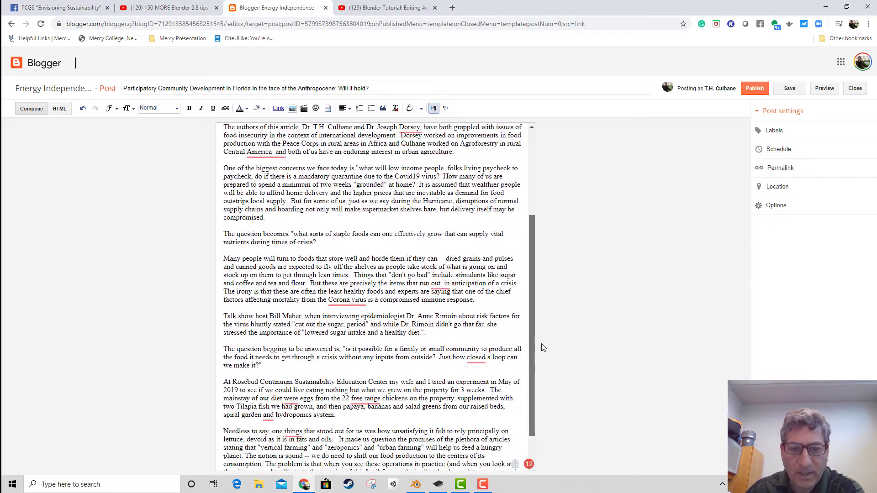
{"action": "scroll", "coordinate": [543, 348], "scroll_direction": "down", "scroll_amount": 1}
{"action": "scroll", "coordinate": [557, 272], "scroll_direction": "up", "scroll_amount": 3}
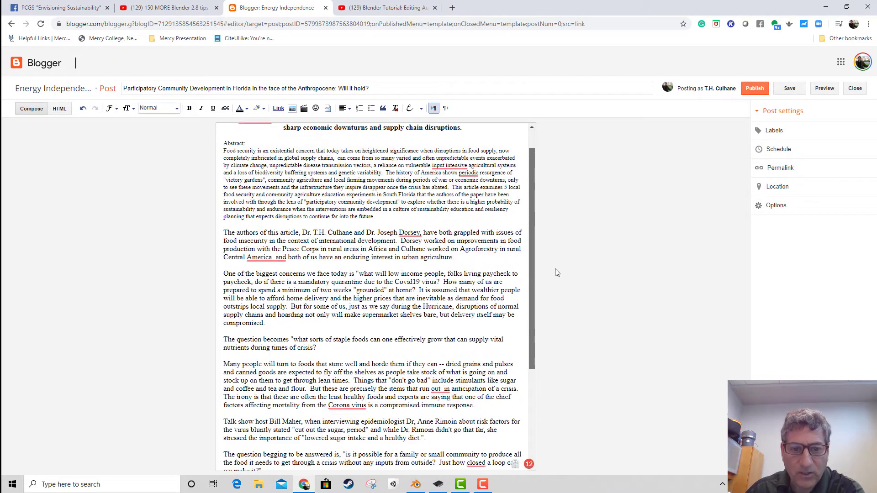
{"action": "scroll", "coordinate": [557, 273], "scroll_direction": "down", "scroll_amount": 2}
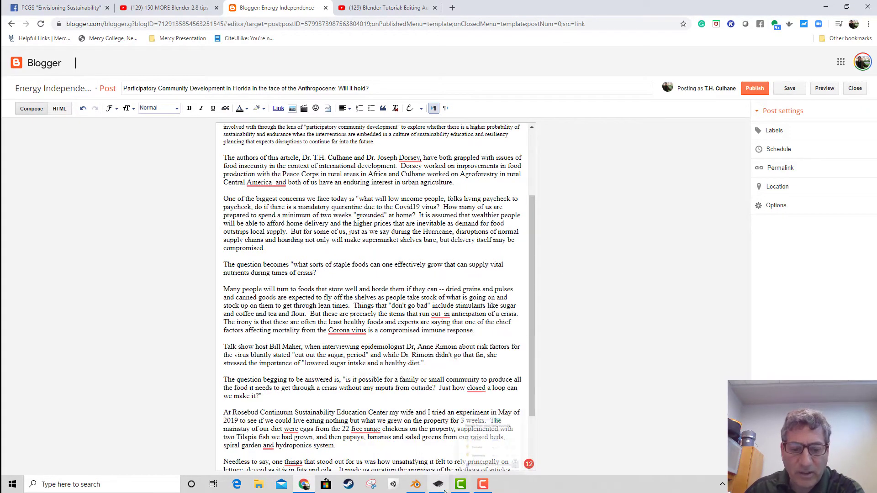
Launch Audacity, dismiss its welcome dialog and maximize its window
{"action": "left_click", "coordinate": [416, 484]}
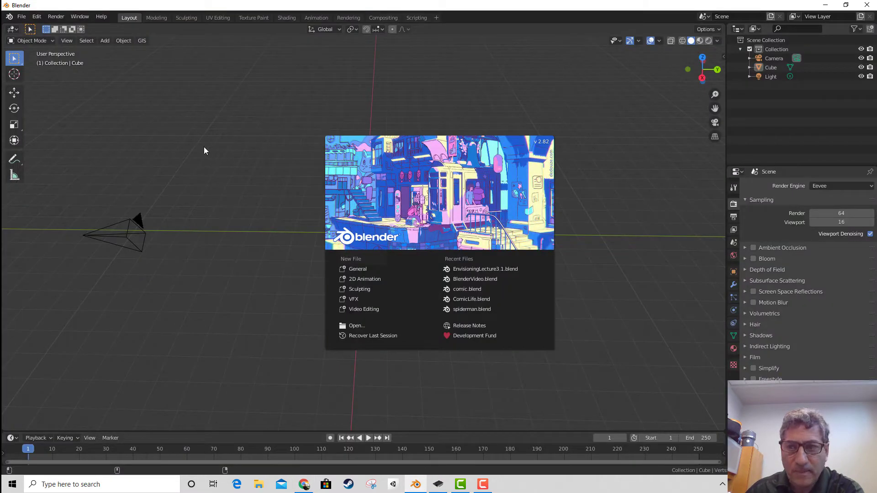
{"action": "left_click", "coordinate": [100, 484]}
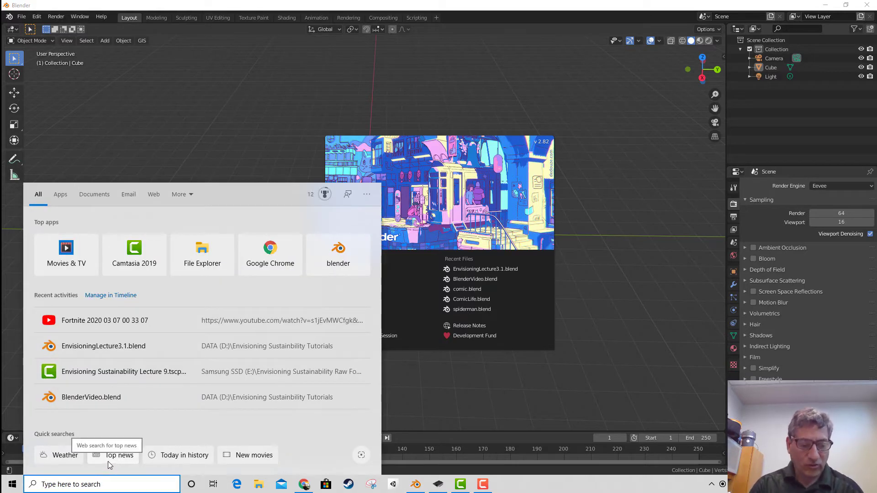
{"action": "type", "text": "auda"}
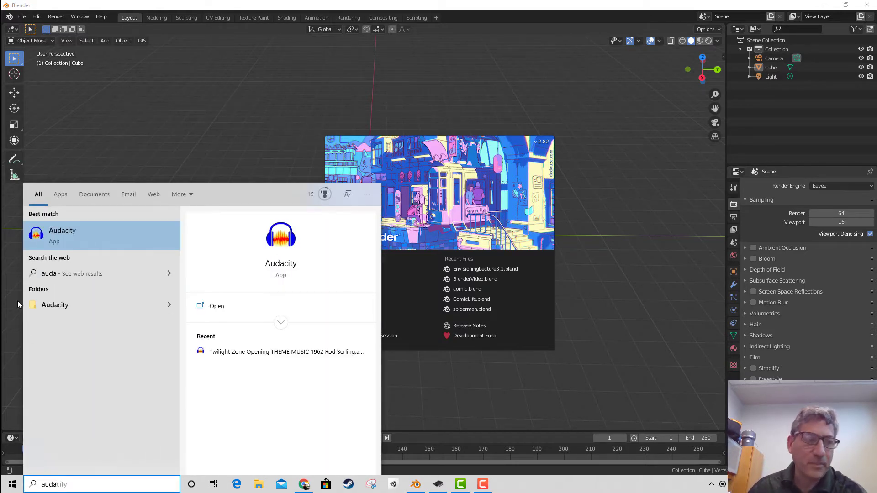
{"action": "key", "text": "Return"}
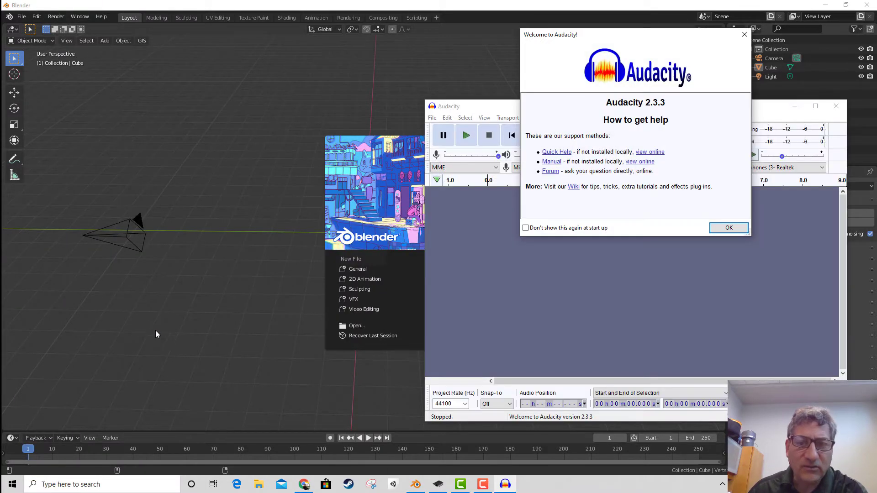
{"action": "left_click", "coordinate": [729, 227]}
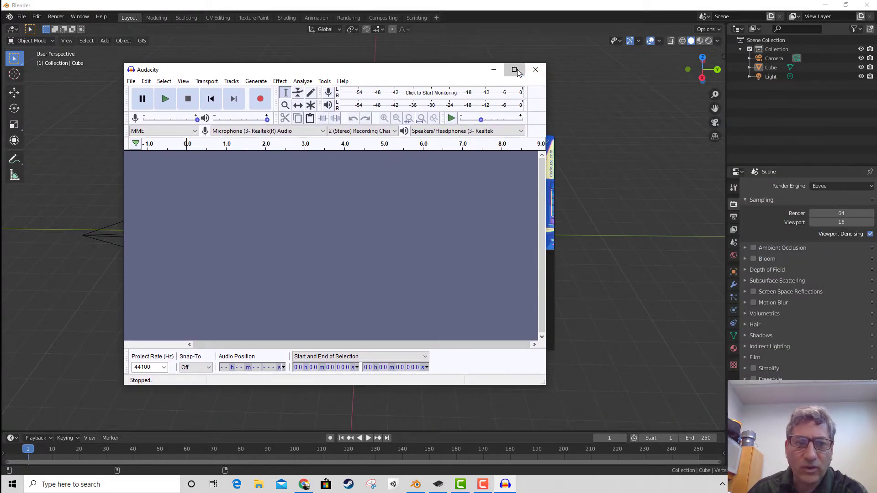
{"action": "left_click", "coordinate": [514, 70]}
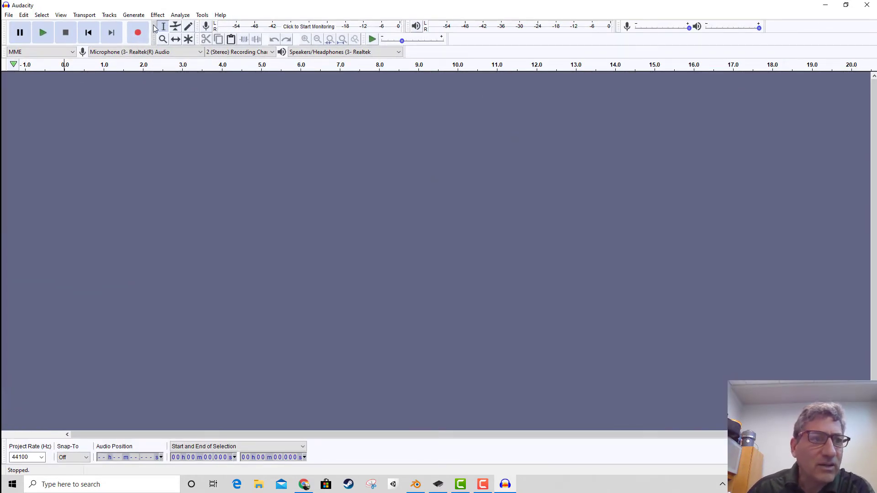
Review the audio host and recording device choices in the Devices preferences, keeping MME as the host
{"action": "left_click", "coordinate": [9, 15]}
{"action": "mouse_move", "coordinate": [25, 17]}
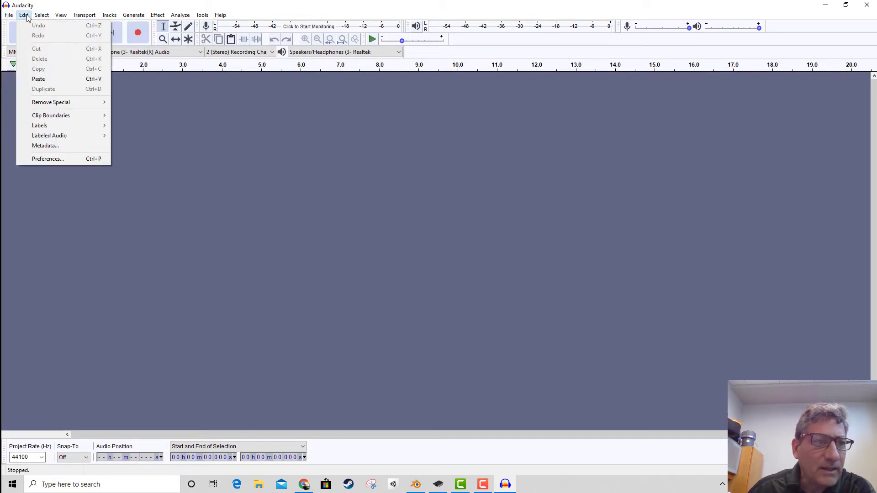
{"action": "left_click", "coordinate": [57, 161]}
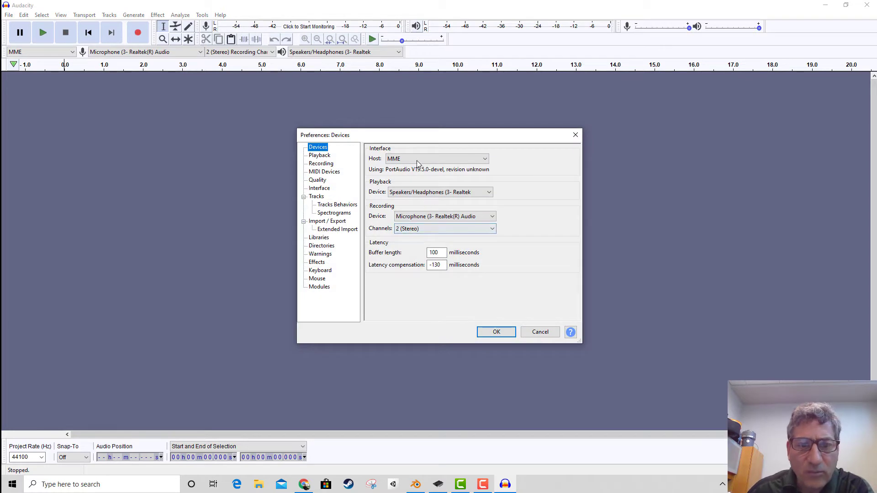
{"action": "left_click", "coordinate": [486, 220]}
{"action": "left_click", "coordinate": [465, 224]}
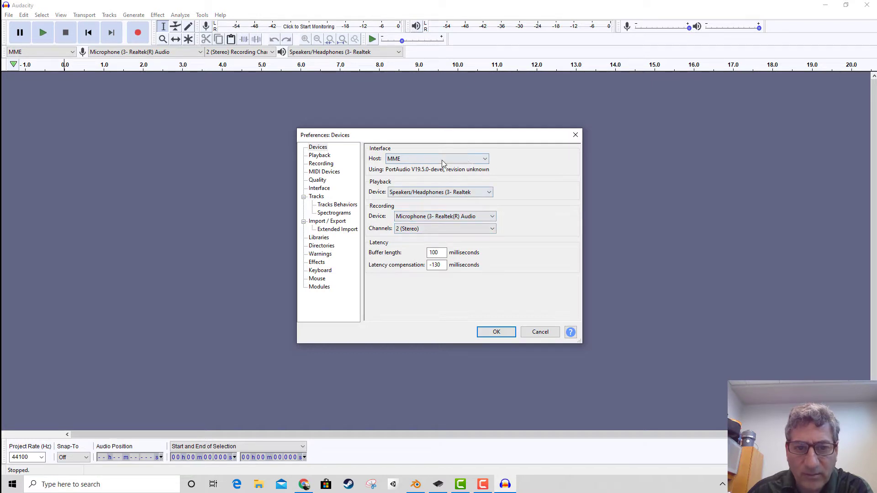
{"action": "left_click", "coordinate": [485, 159]}
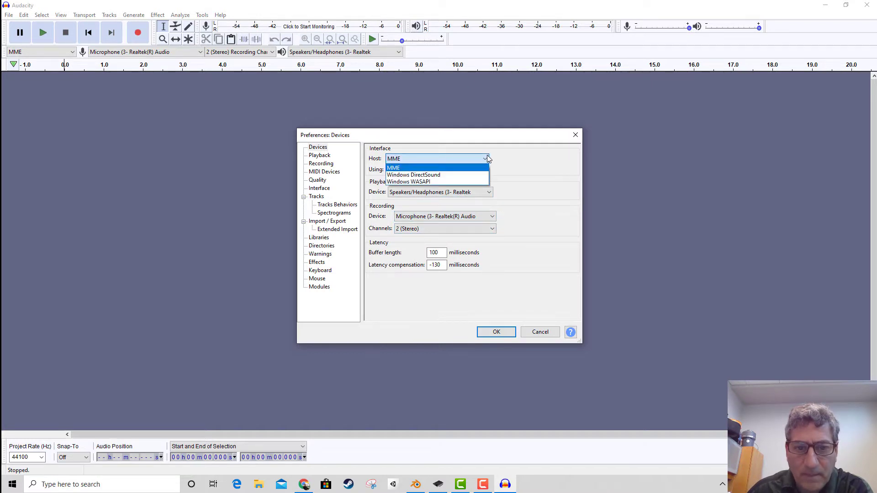
{"action": "left_click", "coordinate": [487, 155]}
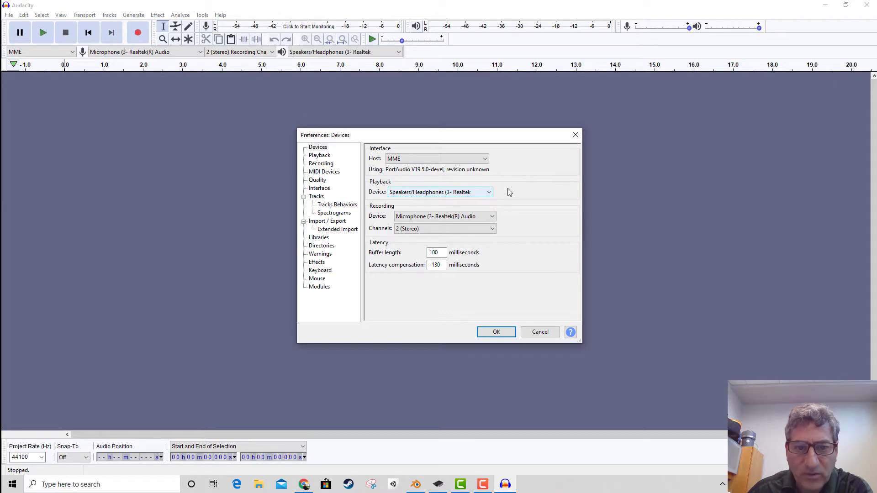
{"action": "left_click", "coordinate": [487, 333]}
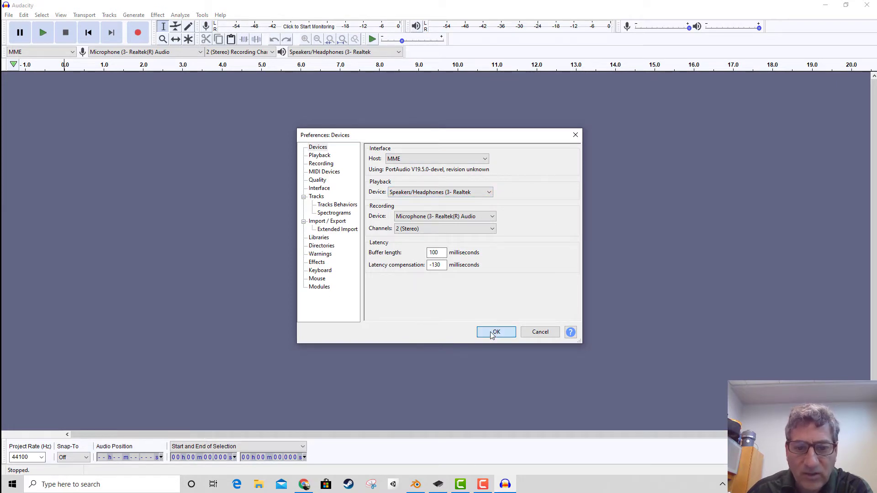
Record a short test take of about 3 seconds with the Realtek microphone
{"action": "left_click", "coordinate": [139, 34]}
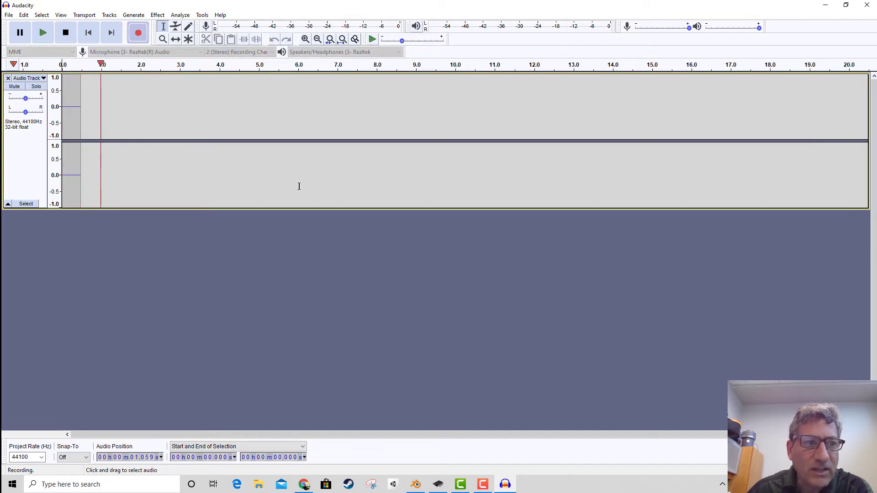
{"action": "left_click", "coordinate": [67, 34]}
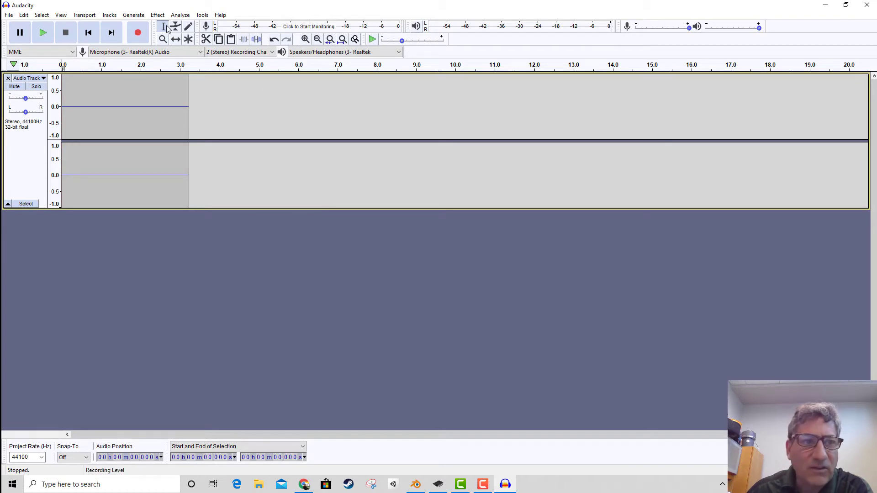
Set the recording device to Microsoft Sound Mapper - Input and record a further voice test of about 6 seconds
{"action": "left_click", "coordinate": [180, 53]}
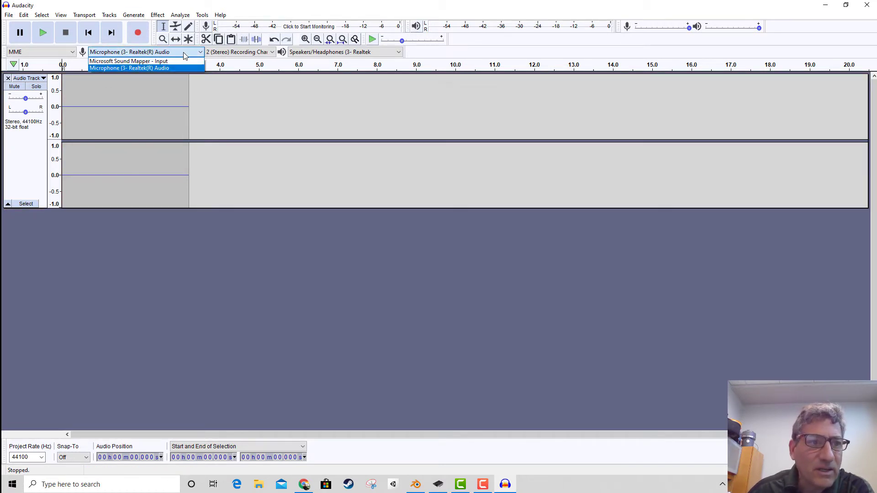
{"action": "left_click", "coordinate": [135, 40]}
{"action": "left_click", "coordinate": [138, 32]}
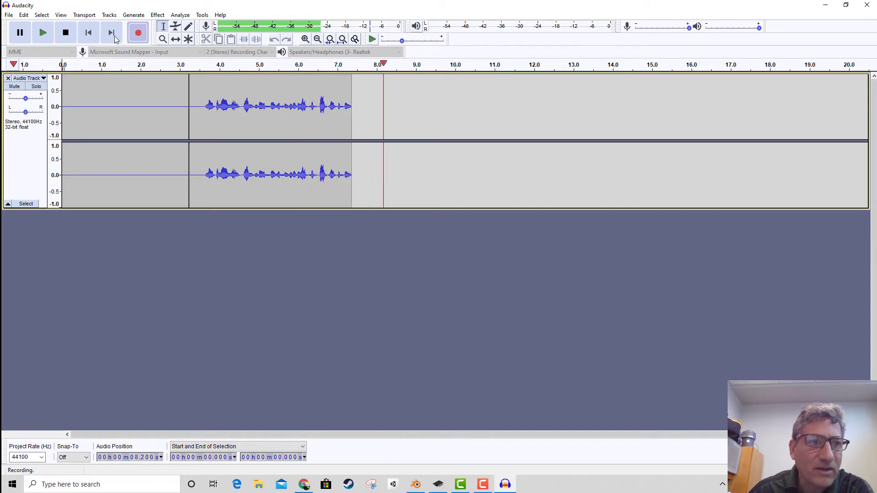
{"action": "key", "text": "space"}
{"action": "left_click", "coordinate": [172, 53]}
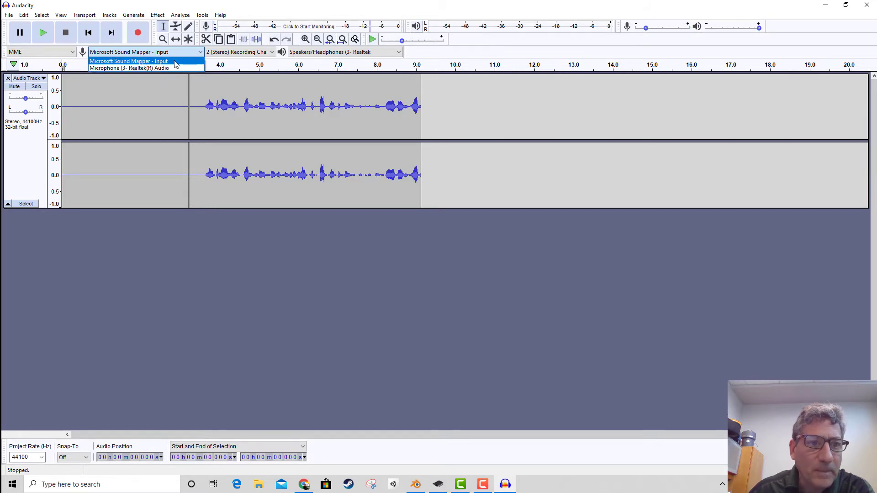
{"action": "left_click", "coordinate": [175, 61]}
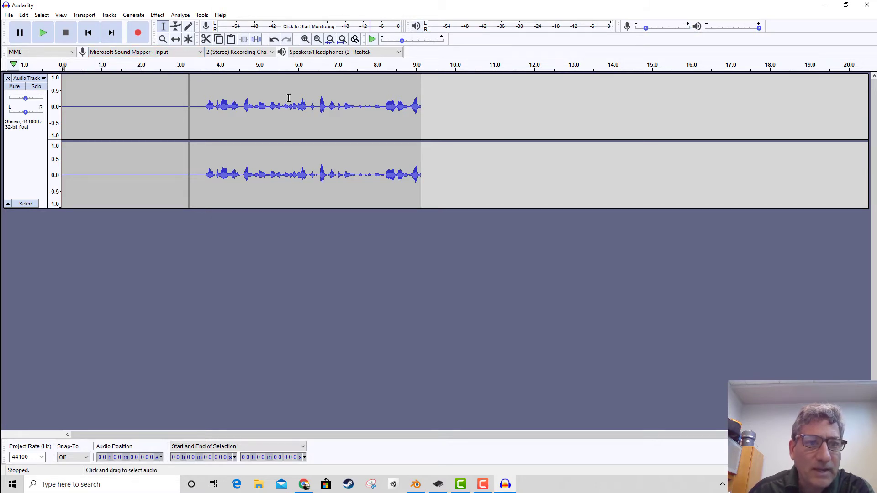
Play back the voice test and delete all the test audio from the track
{"action": "left_click", "coordinate": [194, 64]}
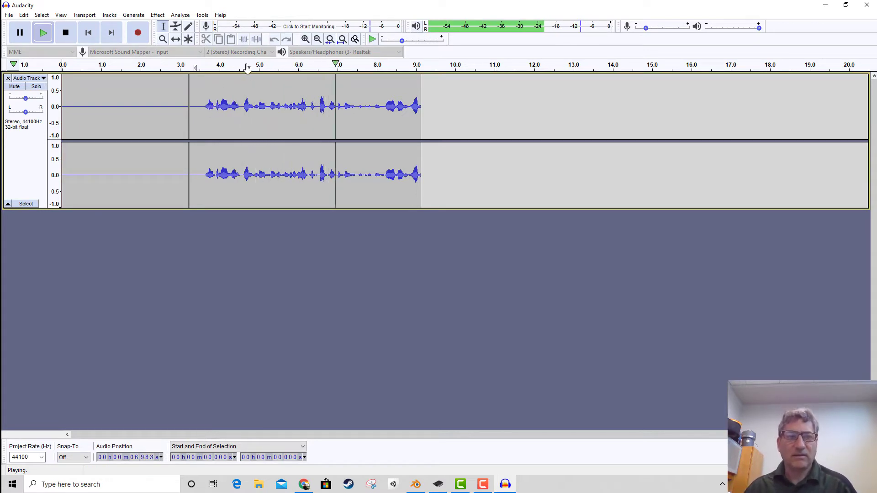
{"action": "key", "text": "space"}
{"action": "left_click_drag", "start_coordinate": [435, 193], "coordinate": [67, 143]}
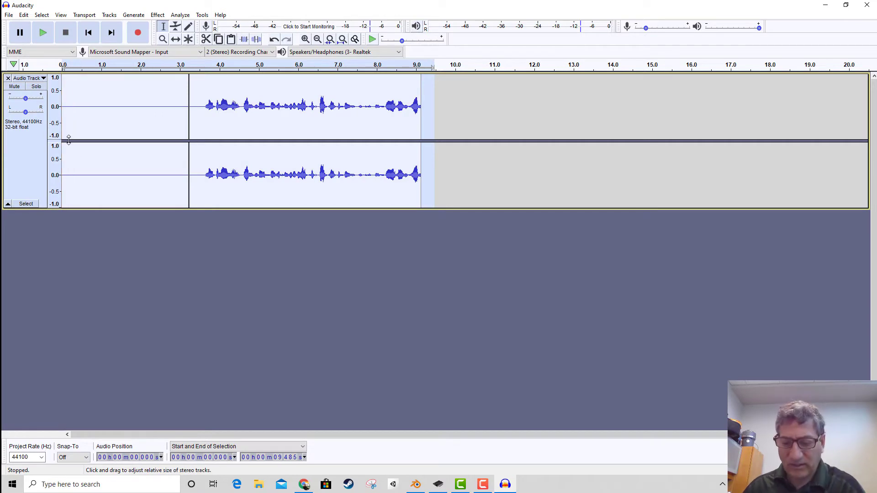
{"action": "key", "text": "Delete"}
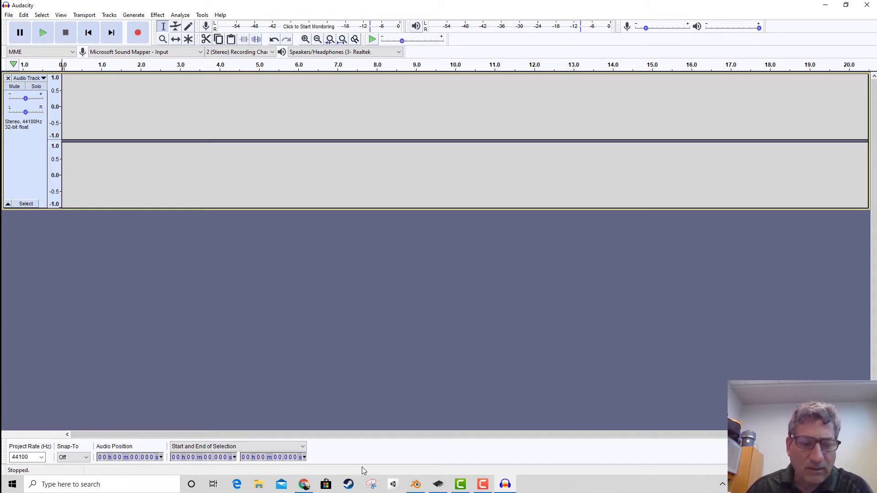
Switch to the blog draft in Chrome and place its shrunken window below the Audacity controls, showing the passage that starts "One of the biggest concerns"
{"action": "left_click", "coordinate": [304, 485]}
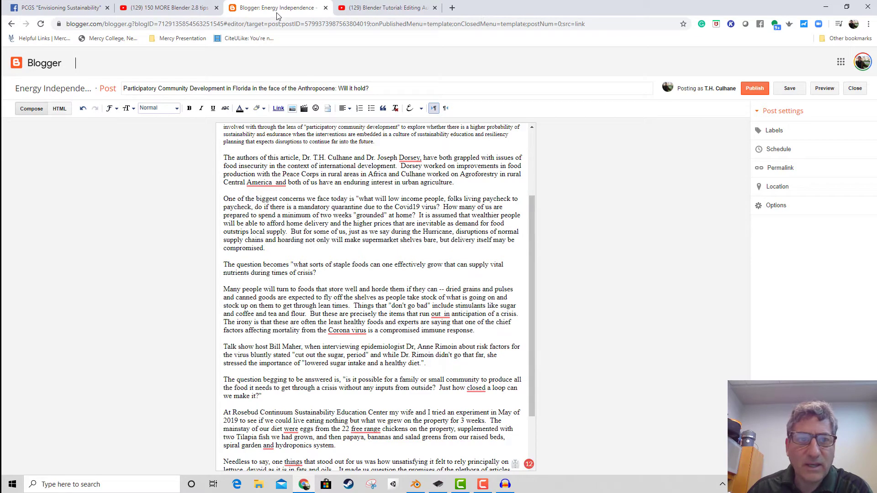
{"action": "left_click_drag", "start_coordinate": [508, 11], "coordinate": [491, 191]}
{"action": "left_click_drag", "start_coordinate": [586, 370], "coordinate": [587, 375]}
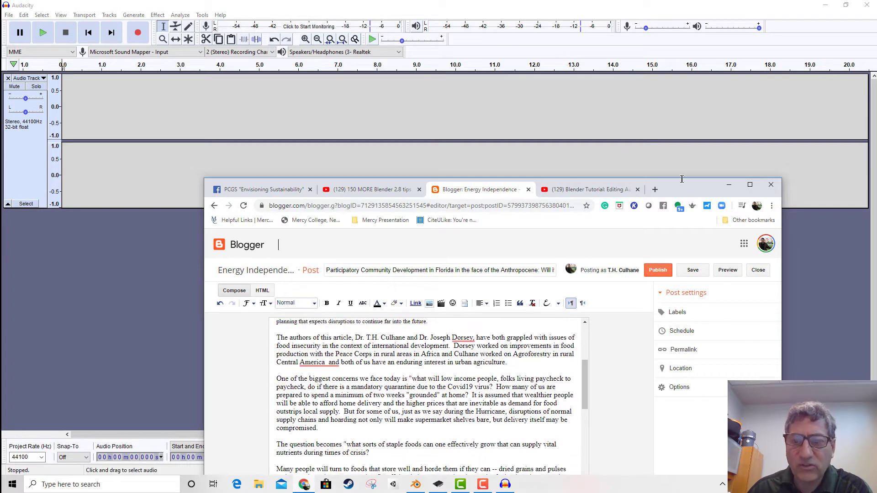
{"action": "left_click_drag", "start_coordinate": [694, 188], "coordinate": [612, 175]}
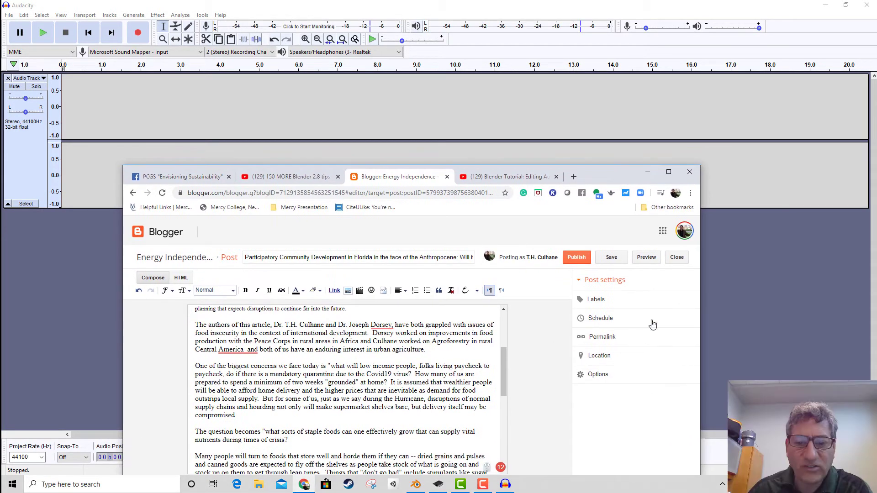
{"action": "mouse_move", "coordinate": [504, 365]}
{"action": "left_mouse_down"}
{"action": "mouse_move", "coordinate": [504, 391]}
{"action": "mouse_move", "coordinate": [503, 361]}
{"action": "mouse_move", "coordinate": [508, 378]}
{"action": "left_mouse_up"}
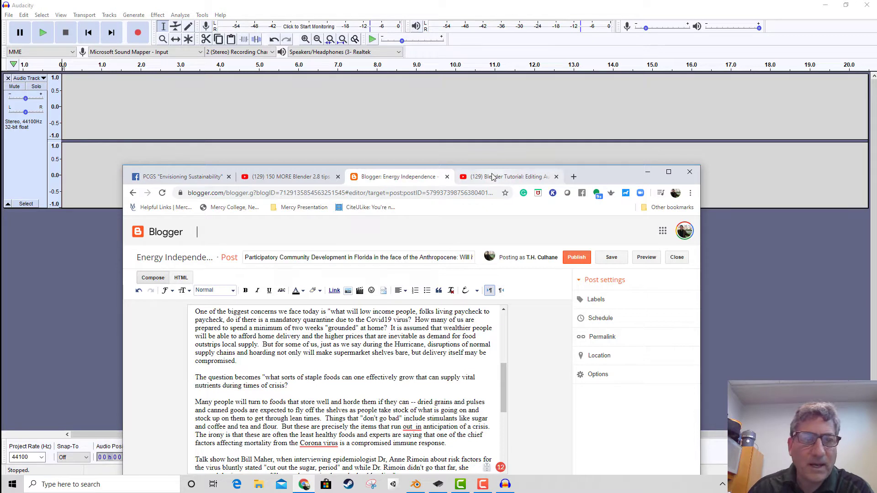
Record about 40 seconds of narration in Audacity while reading from the blog draft in Chrome
{"action": "left_click", "coordinate": [138, 33]}
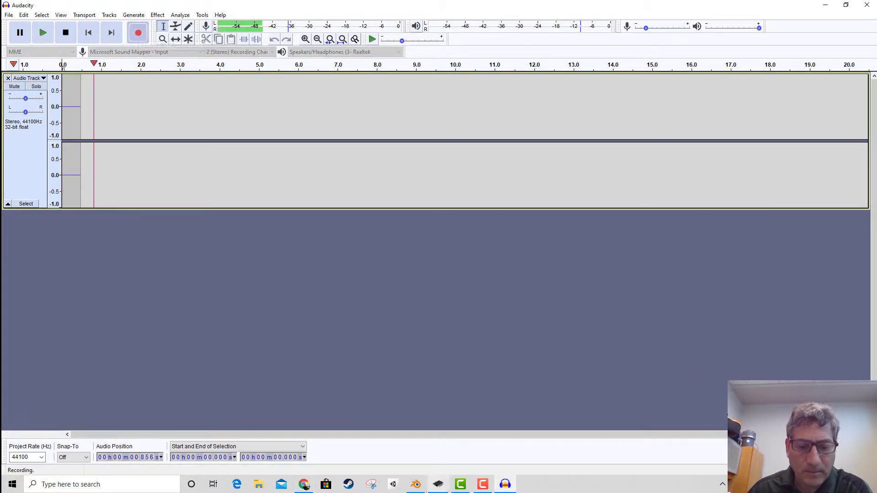
{"action": "left_click", "coordinate": [314, 483]}
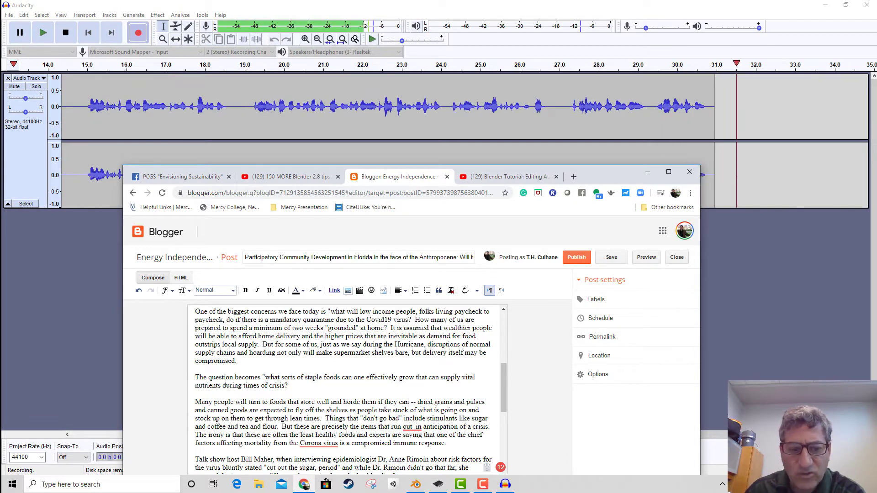
{"action": "left_click", "coordinate": [505, 484]}
{"action": "key", "text": "space"}
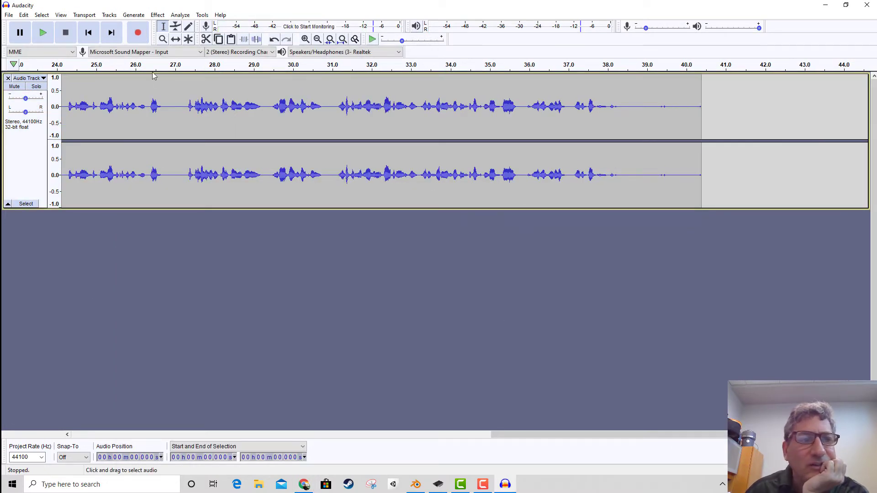
Delete the first 3.866 seconds of silence before the narration and play back the beginning of the trimmed track
{"action": "left_click", "coordinate": [88, 32]}
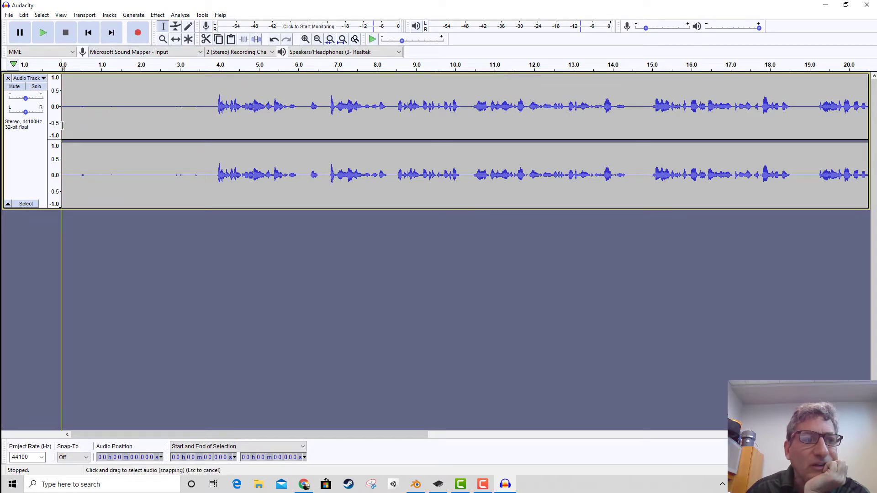
{"action": "left_click_drag", "start_coordinate": [62, 117], "coordinate": [213, 130]}
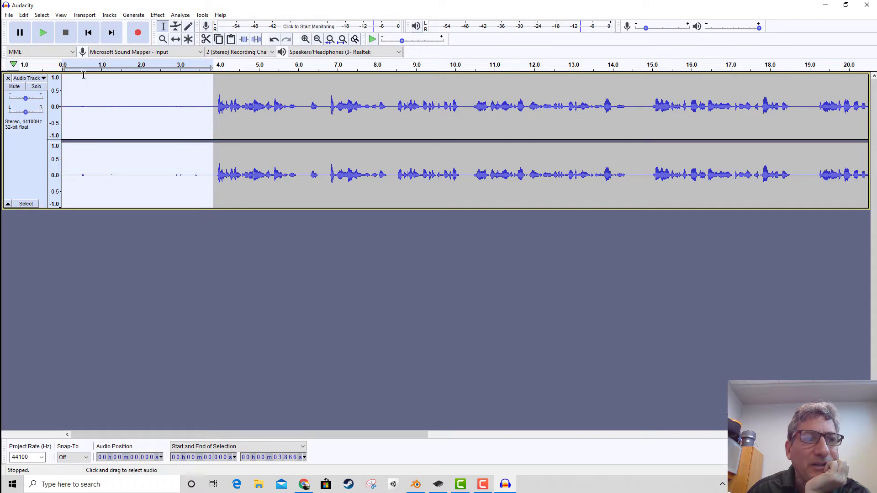
{"action": "left_click", "coordinate": [25, 15]}
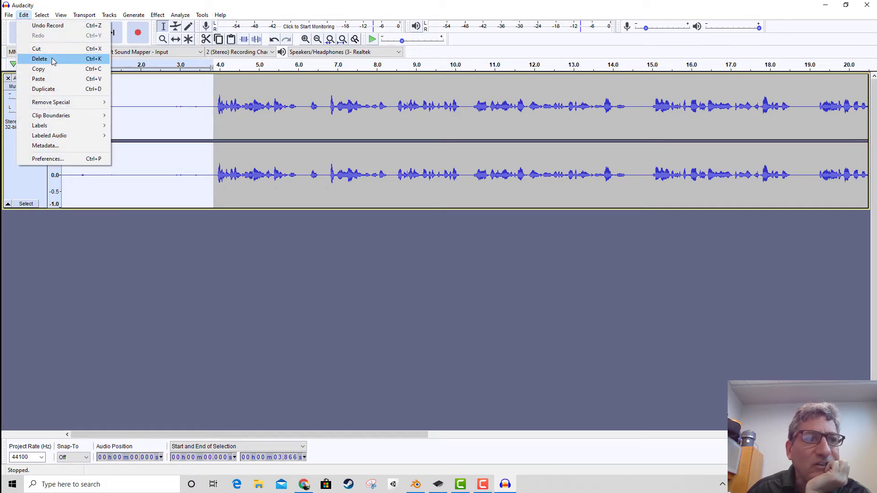
{"action": "left_click", "coordinate": [52, 60]}
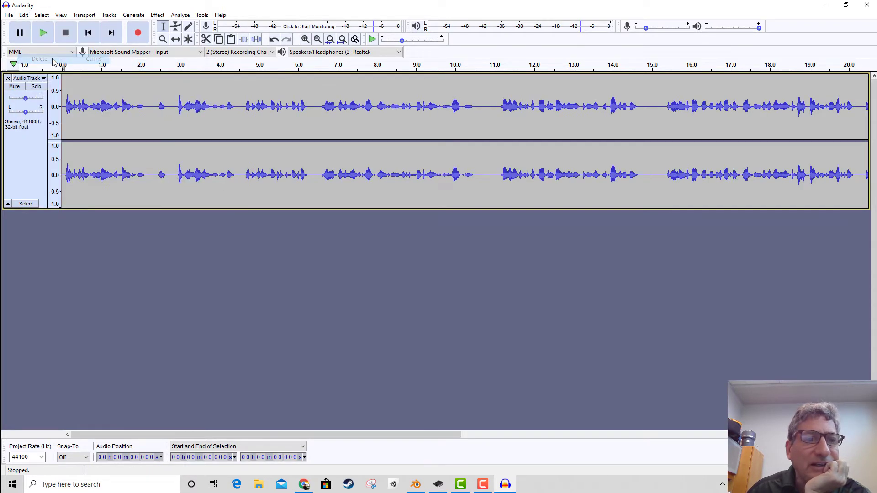
{"action": "left_click", "coordinate": [43, 34]}
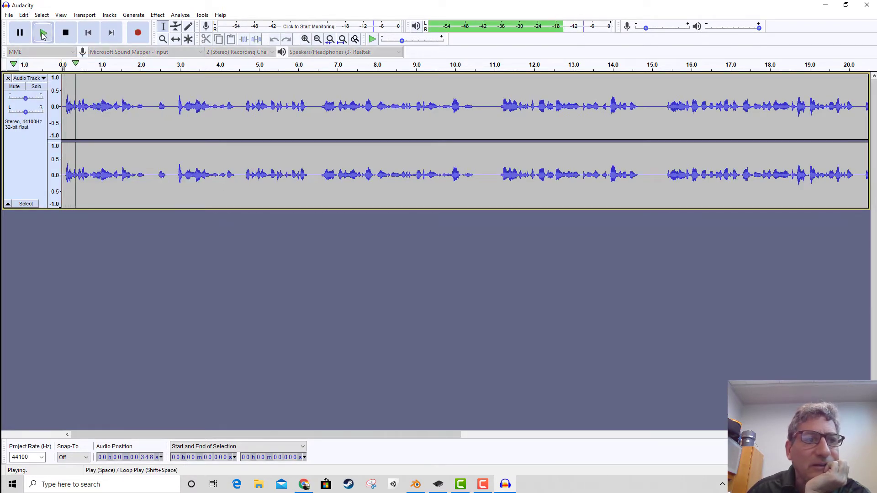
{"action": "left_click", "coordinate": [65, 33]}
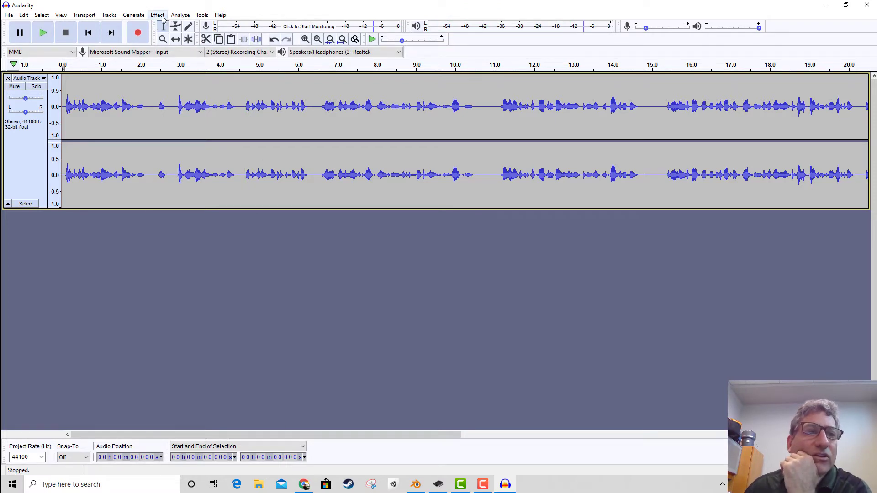
{"action": "left_click", "coordinate": [157, 15]}
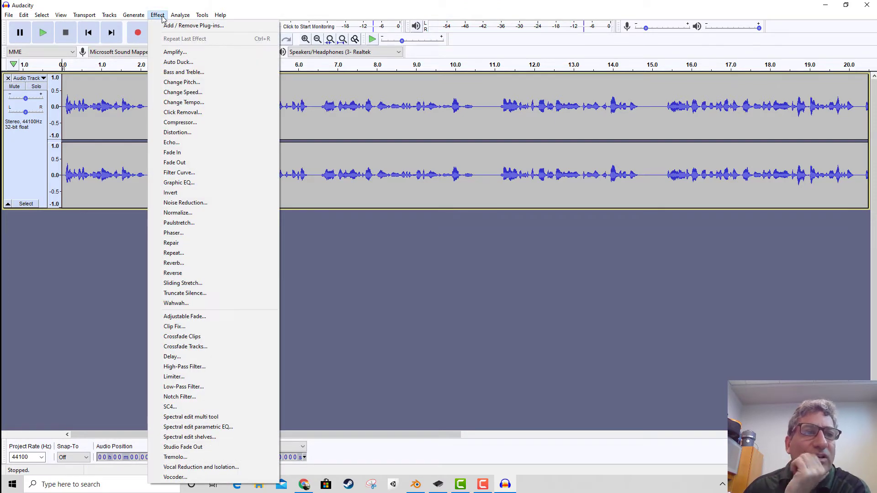
{"action": "left_click", "coordinate": [174, 52]}
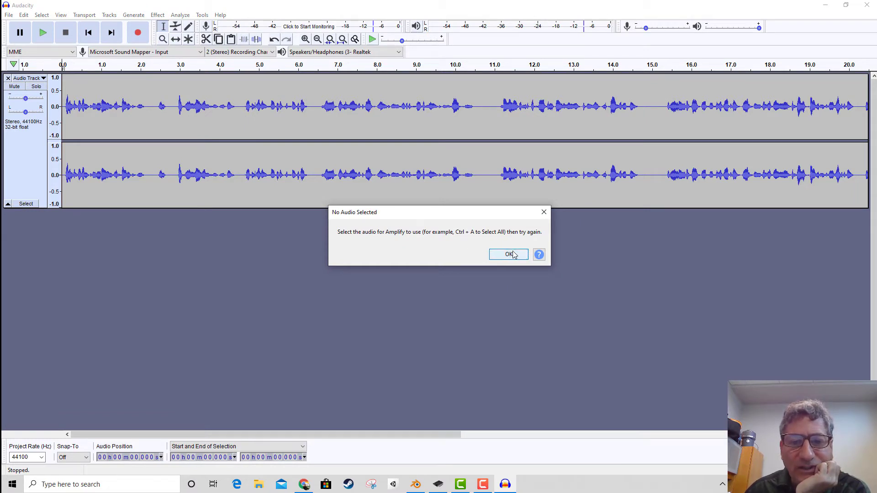
{"action": "left_click", "coordinate": [511, 255]}
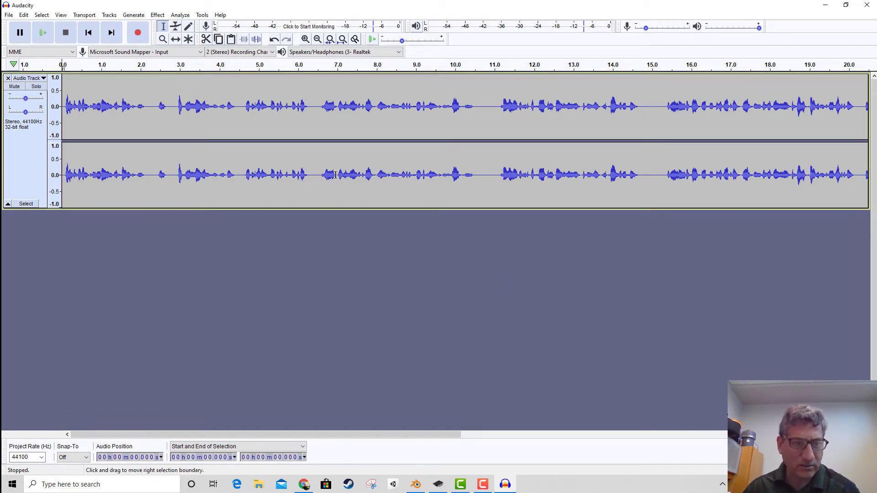
Select the whole narration, amplify it by 4.5 dB after previewing the effect, and play back the beginning
{"action": "key", "text": "ctrl+a"}
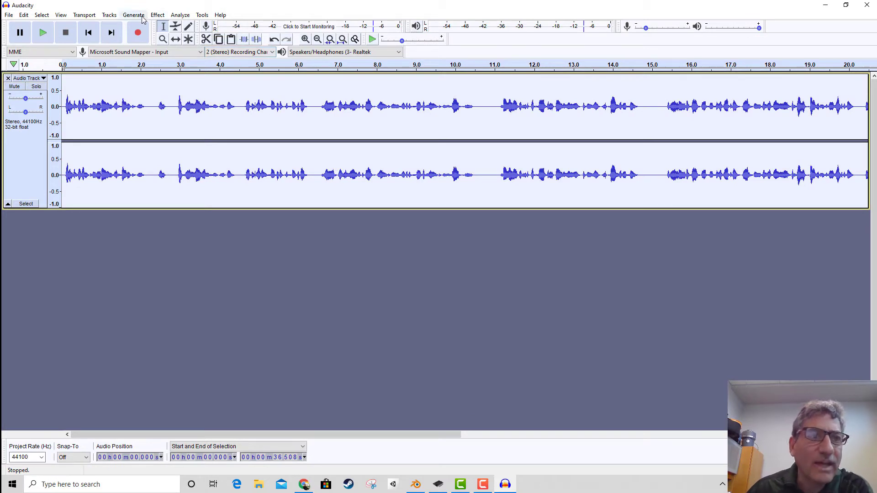
{"action": "left_click", "coordinate": [157, 15]}
{"action": "left_click", "coordinate": [175, 55]}
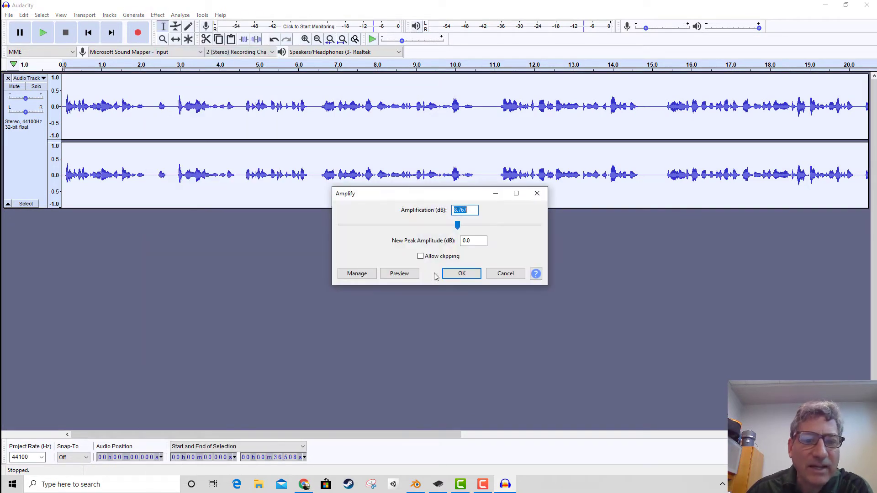
{"action": "left_click", "coordinate": [399, 276]}
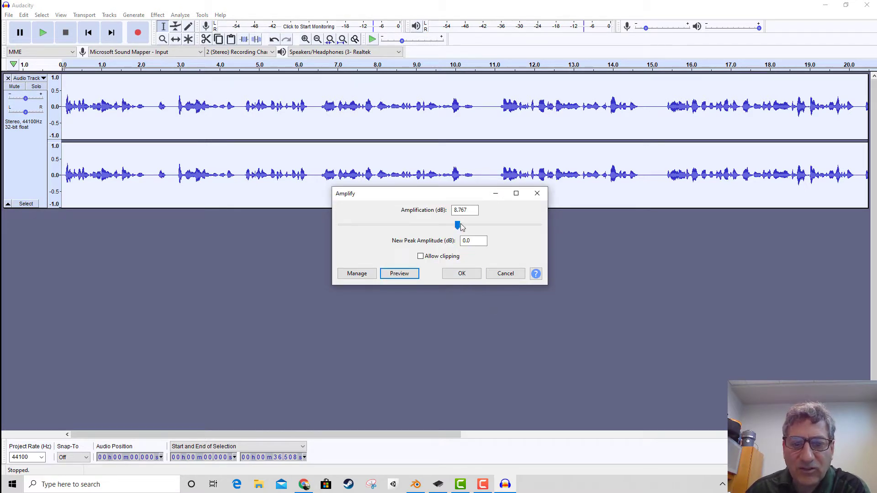
{"action": "key", "text": "Tab"}
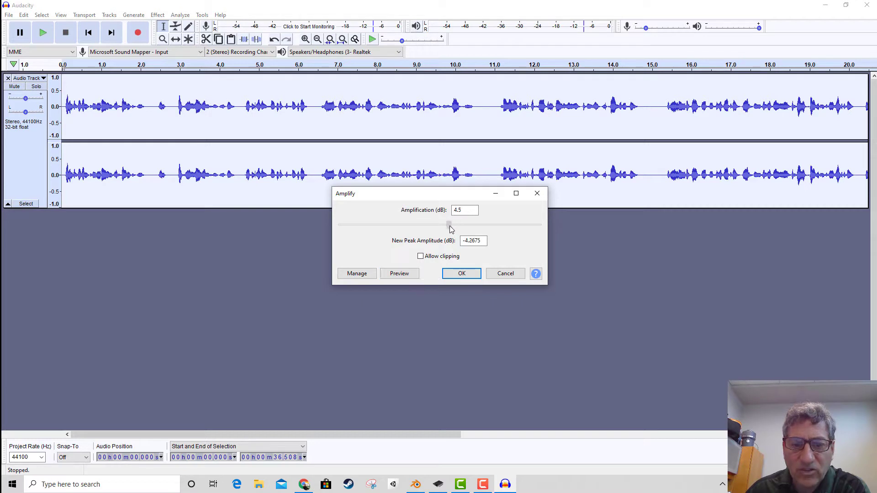
{"action": "left_click", "coordinate": [399, 274]}
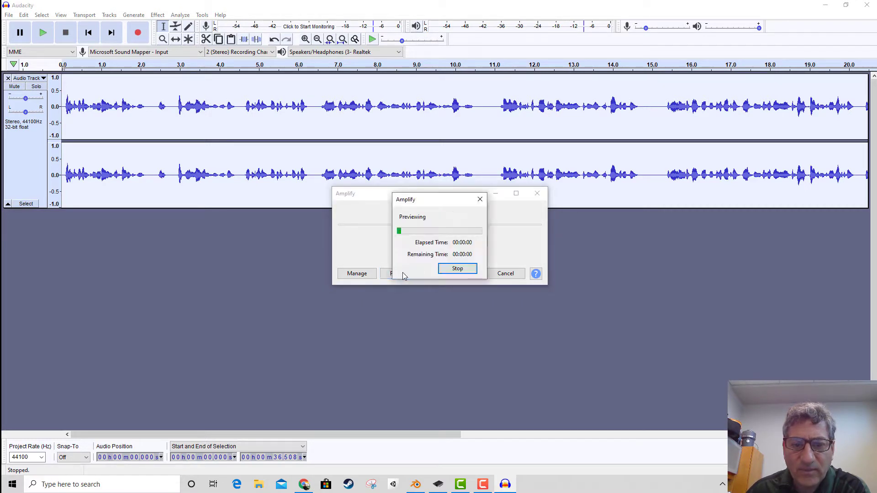
{"action": "left_click", "coordinate": [452, 270]}
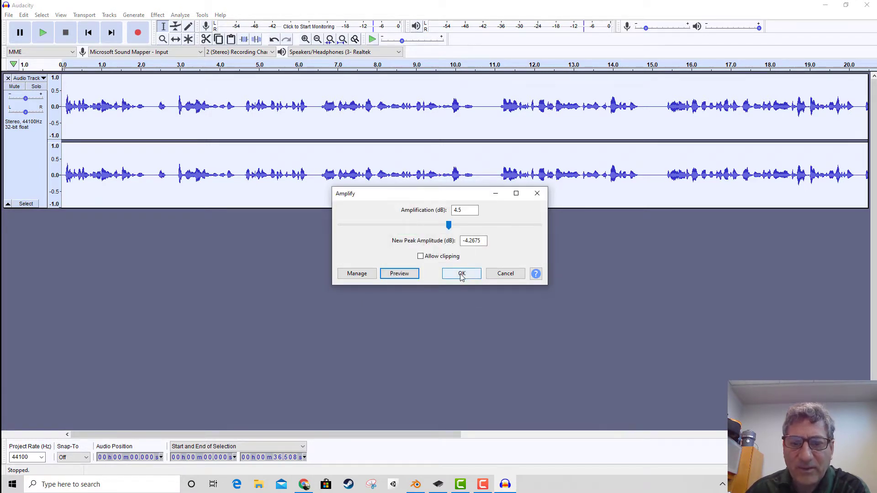
{"action": "left_click", "coordinate": [462, 275]}
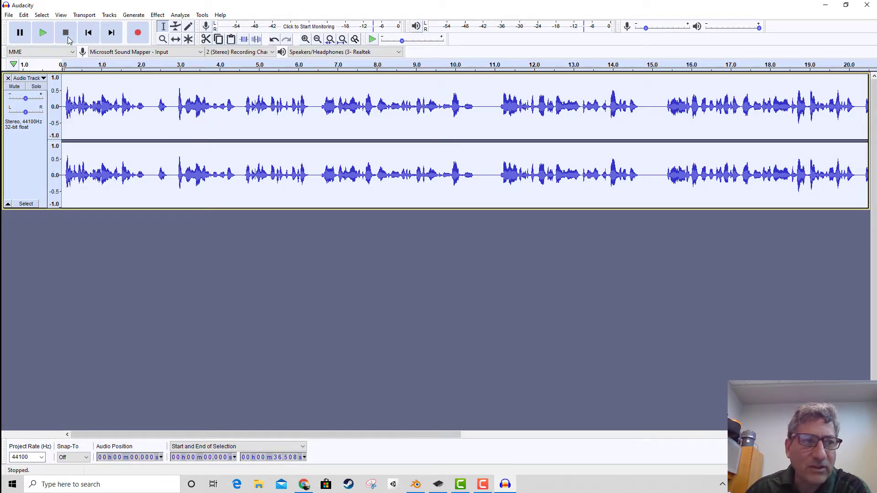
{"action": "left_click", "coordinate": [42, 32]}
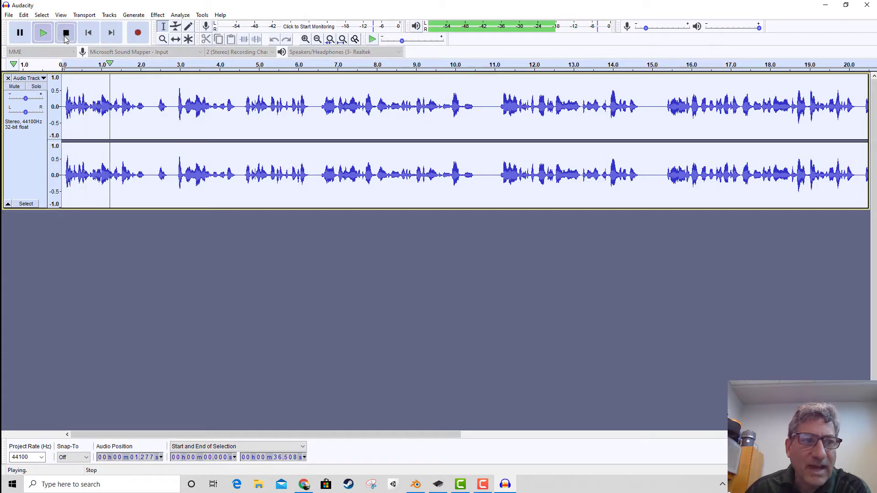
{"action": "left_click", "coordinate": [66, 33]}
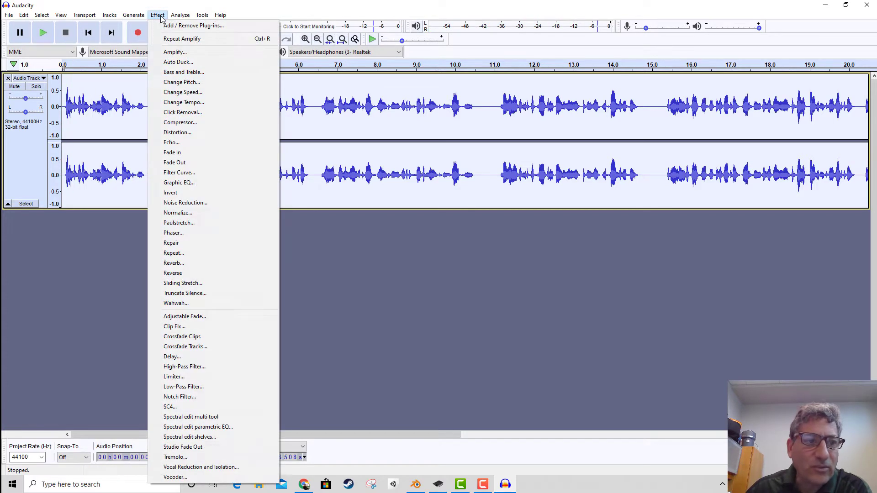
Try the Compressor on the selected narration, previewing the default settings and a -9 dB threshold with an 8.1:1 ratio
{"action": "left_click", "coordinate": [196, 123]}
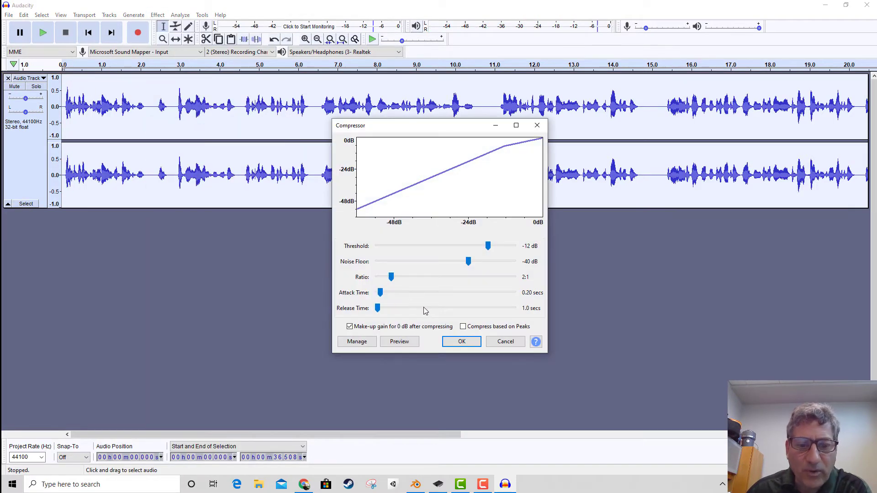
{"action": "left_click", "coordinate": [407, 346]}
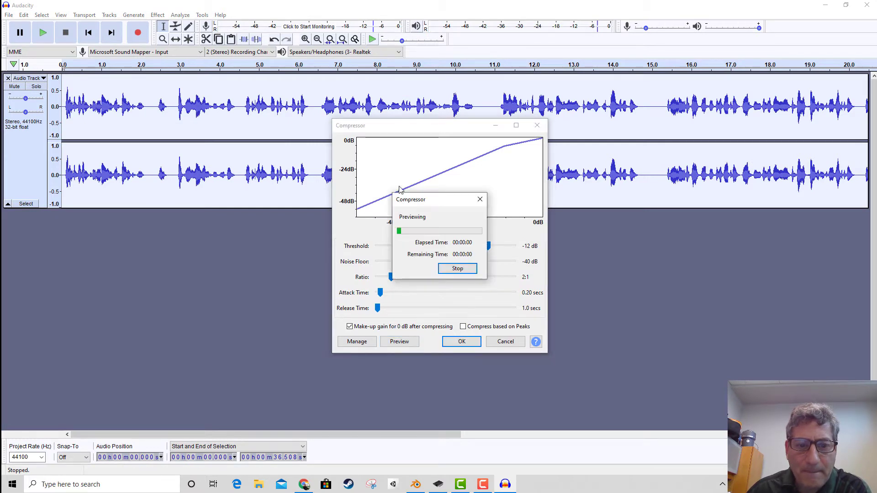
{"action": "left_click", "coordinate": [458, 269]}
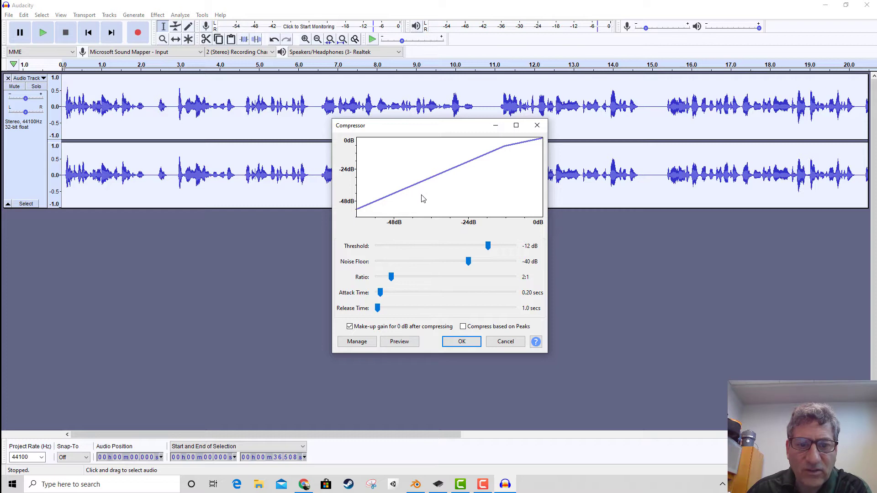
{"action": "mouse_move", "coordinate": [489, 247]}
{"action": "left_mouse_down"}
{"action": "mouse_move", "coordinate": [475, 247]}
{"action": "mouse_move", "coordinate": [496, 249]}
{"action": "left_mouse_up"}
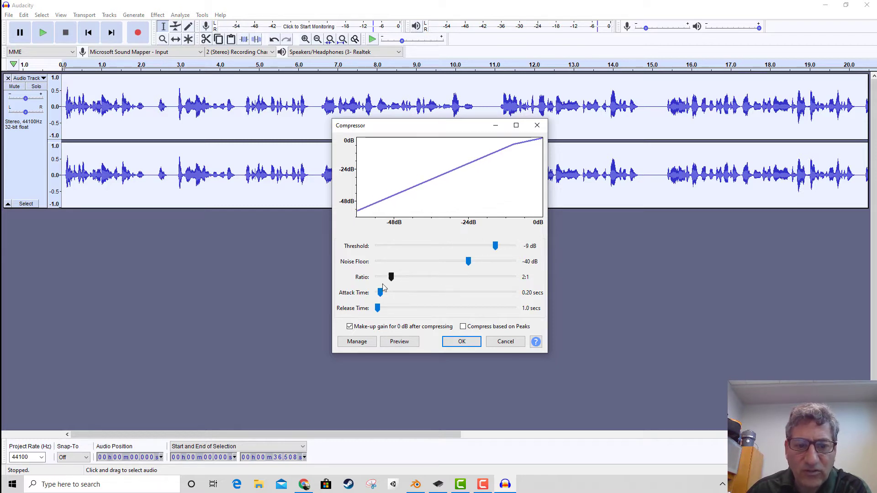
{"action": "left_click_drag", "start_coordinate": [396, 284], "coordinate": [496, 293]}
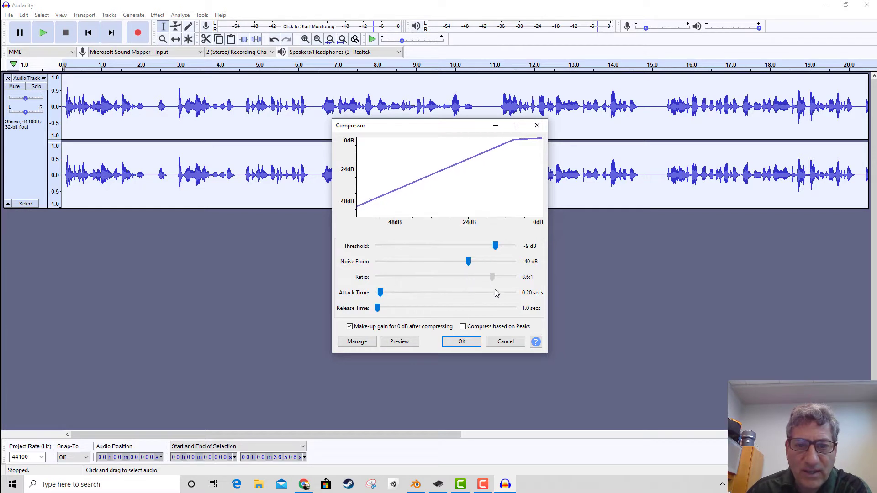
{"action": "left_click", "coordinate": [397, 345]}
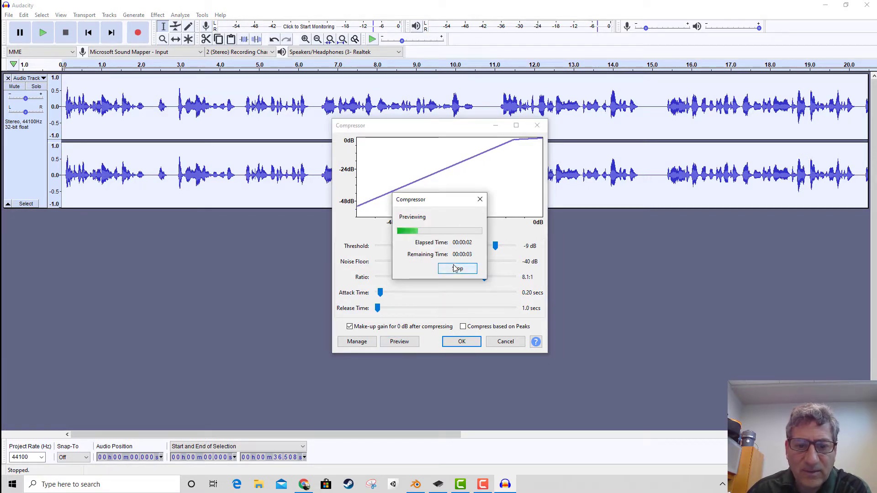
{"action": "left_click", "coordinate": [457, 269]}
{"action": "left_click", "coordinate": [504, 342]}
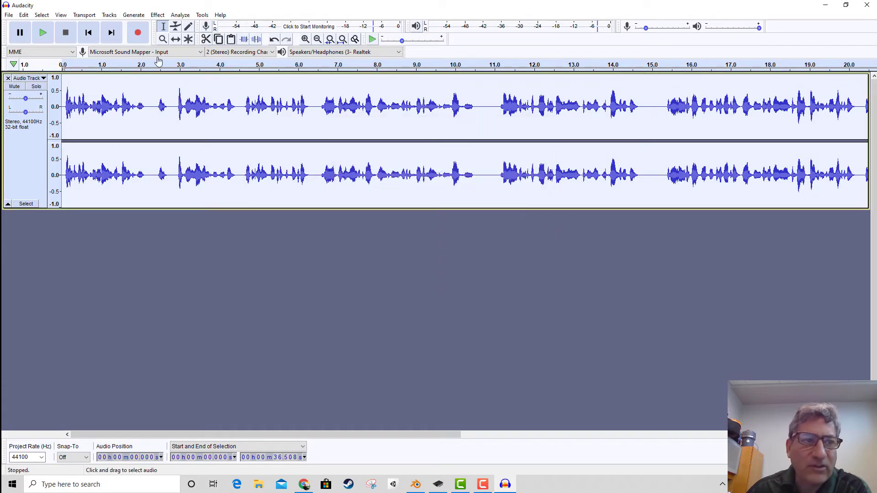
Try Reverb on the selected narration with the room size set to 45%, previewing the result
{"action": "left_click", "coordinate": [157, 15]}
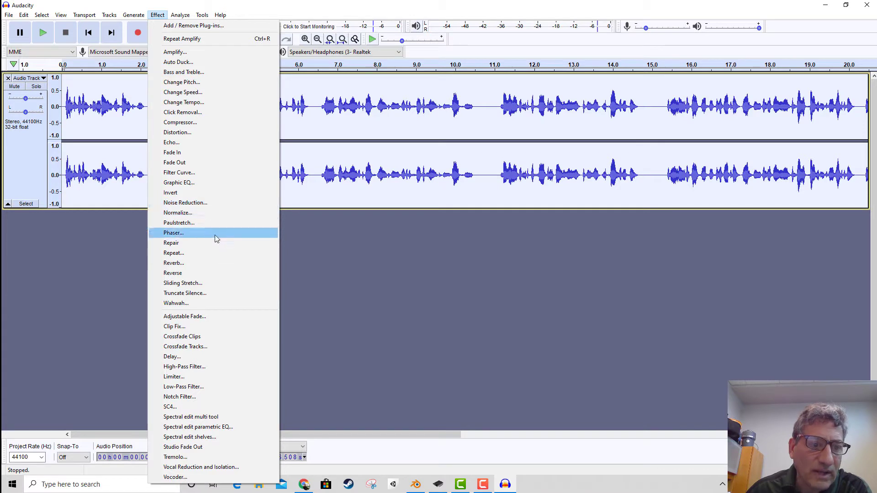
{"action": "left_click", "coordinate": [205, 264]}
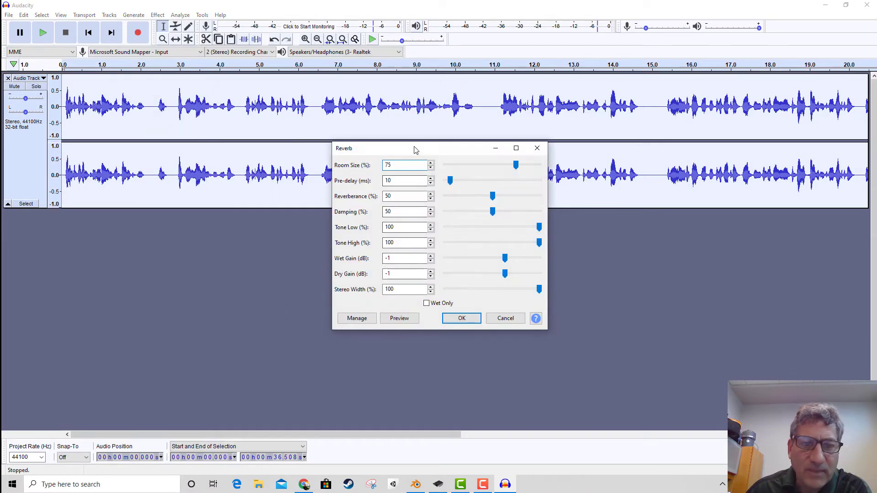
{"action": "left_click_drag", "start_coordinate": [416, 145], "coordinate": [409, 229]}
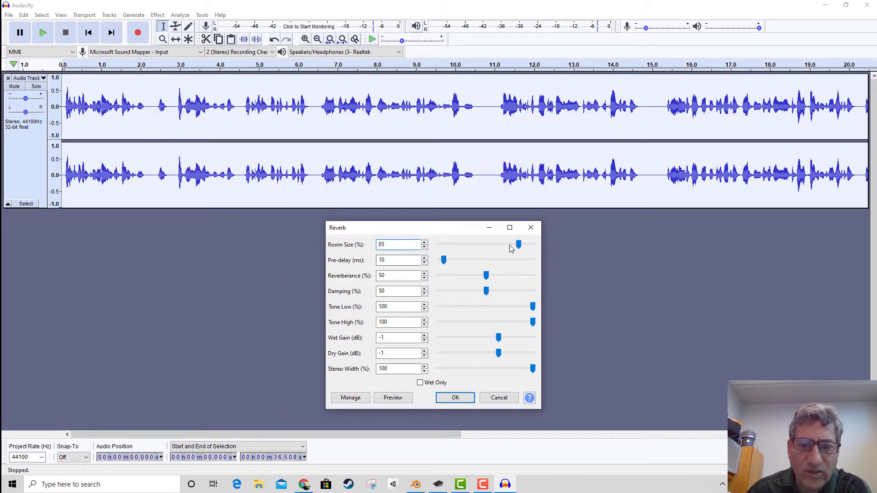
{"action": "left_click", "coordinate": [389, 398]}
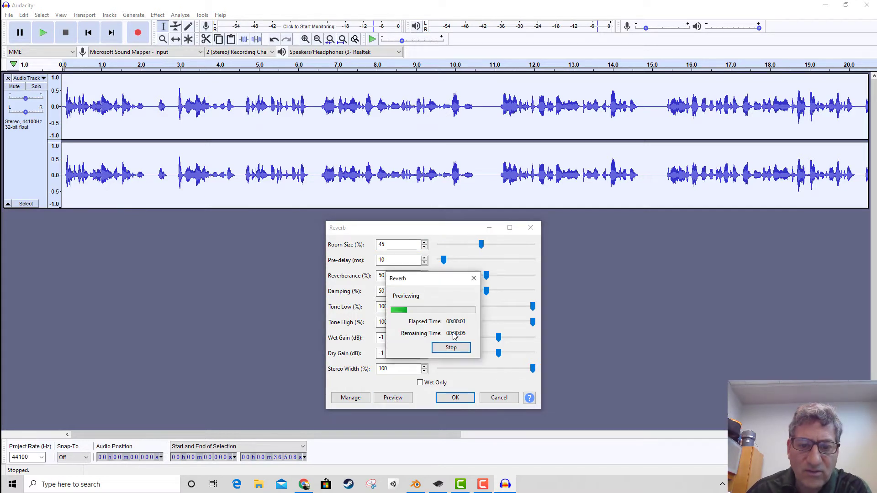
{"action": "left_click", "coordinate": [451, 348]}
{"action": "left_click", "coordinate": [499, 398]}
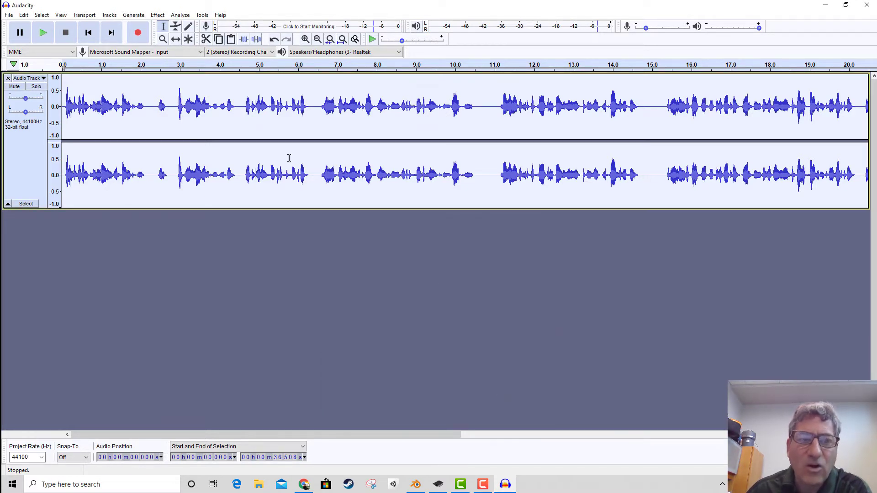
Try Vocal Reduction and Isolation on the selected narration with Remove Vocals: to mono, previewing the result and checking the other actions
{"action": "left_click", "coordinate": [158, 15]}
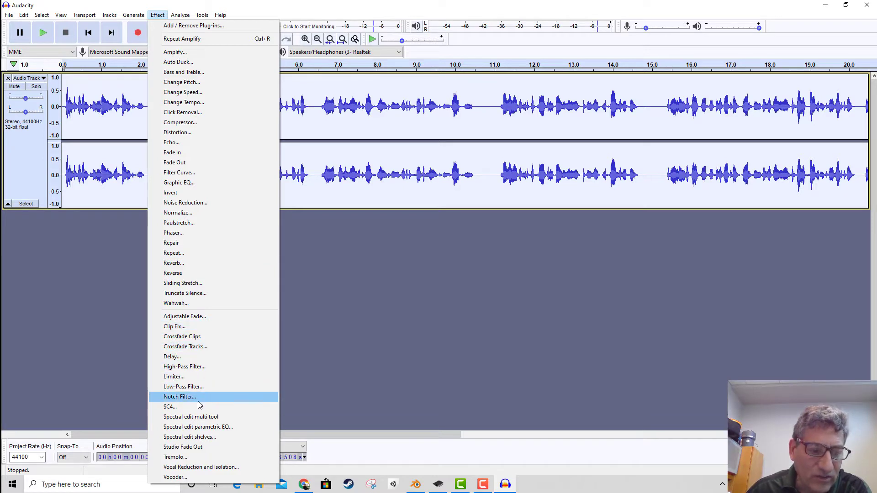
{"action": "left_click", "coordinate": [224, 471]}
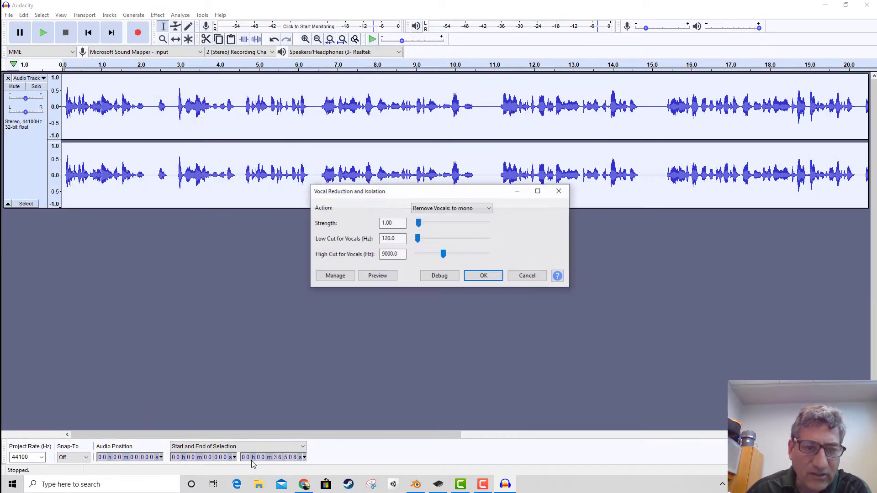
{"action": "left_click", "coordinate": [383, 279]}
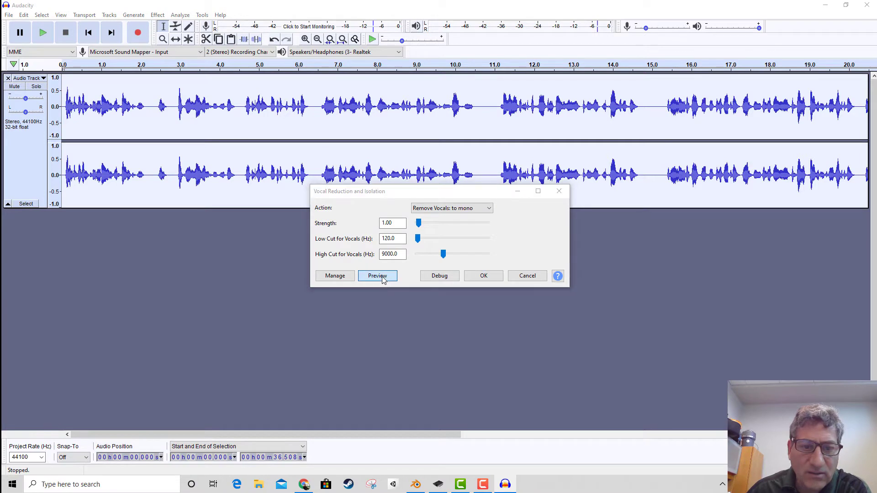
{"action": "left_click", "coordinate": [454, 270]}
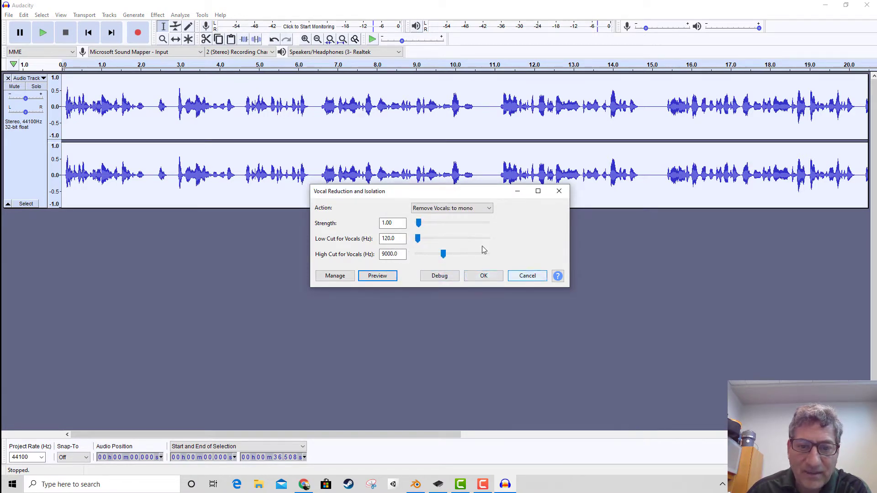
{"action": "left_click", "coordinate": [481, 209]}
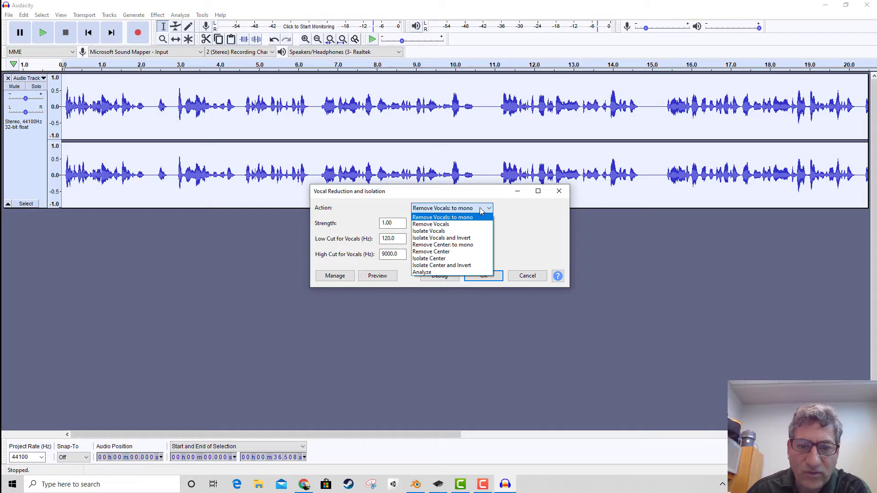
{"action": "left_click", "coordinate": [530, 278]}
{"action": "left_click", "coordinate": [492, 279]}
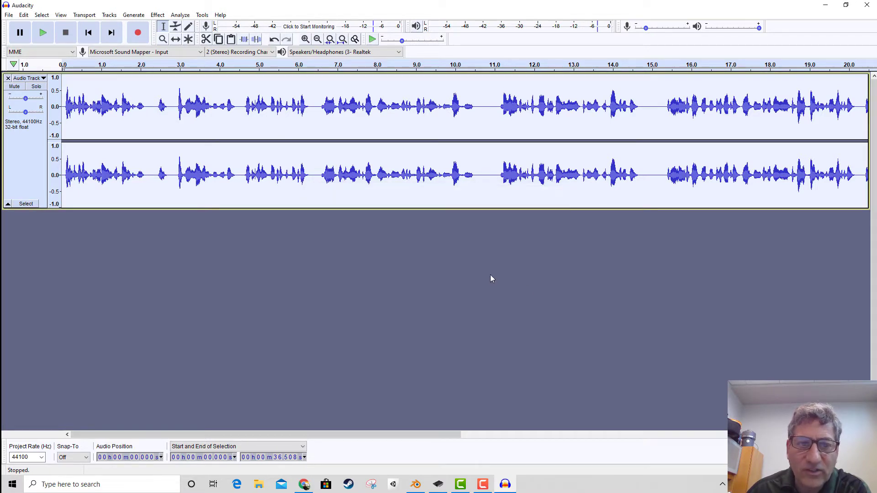
Try Bass and Treble on the selected narration with the bass raised to 24 dB, starting playback of the result
{"action": "left_click", "coordinate": [158, 16]}
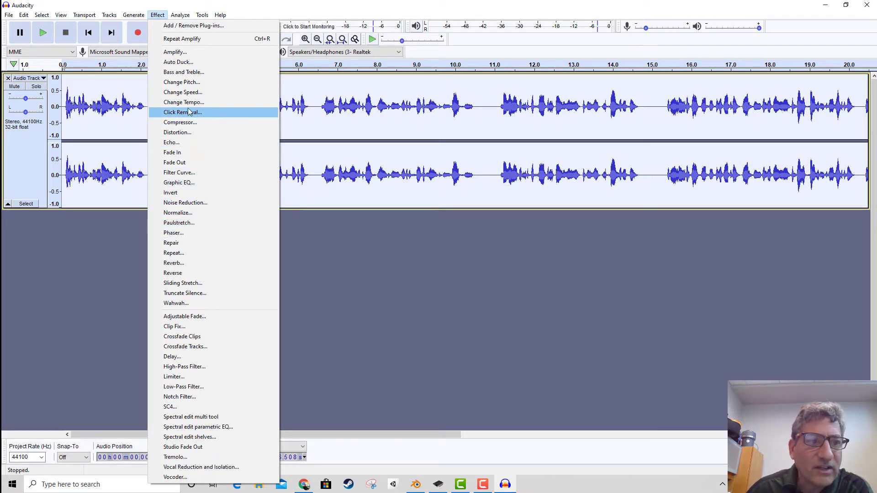
{"action": "left_click", "coordinate": [185, 72]}
{"action": "left_click_drag", "start_coordinate": [416, 185], "coordinate": [421, 215]}
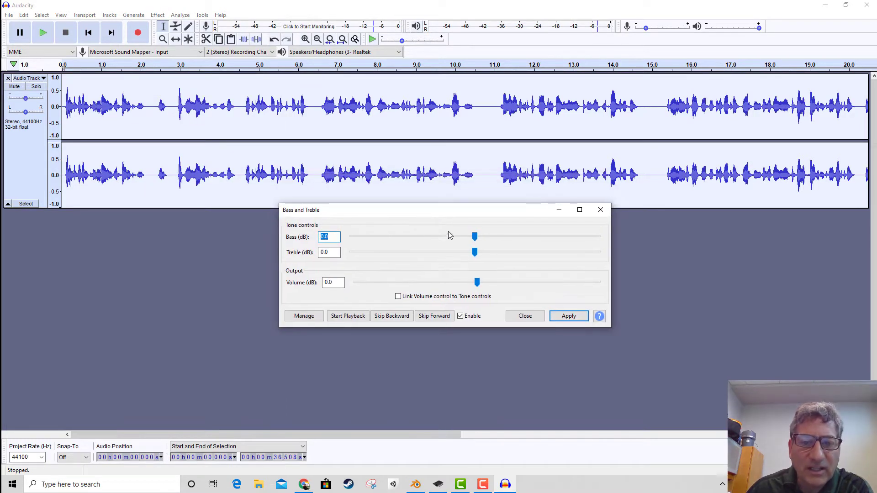
{"action": "left_click_drag", "start_coordinate": [478, 241], "coordinate": [537, 242]}
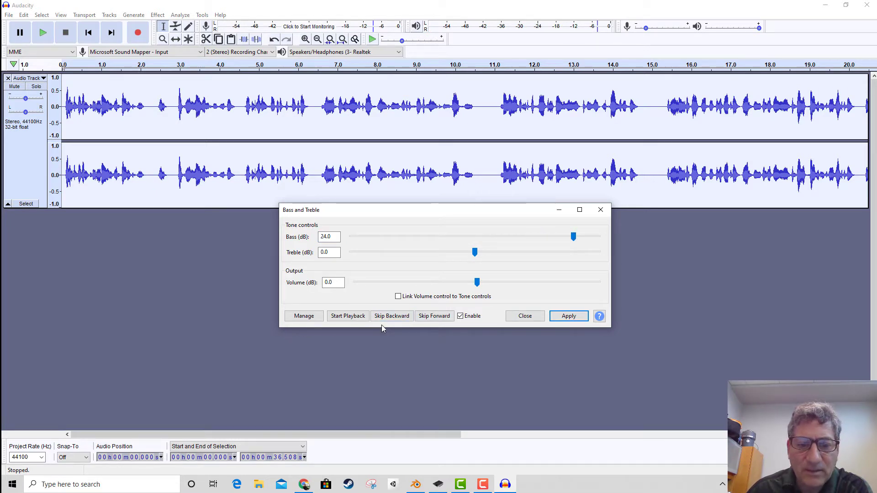
{"action": "left_click", "coordinate": [348, 316]}
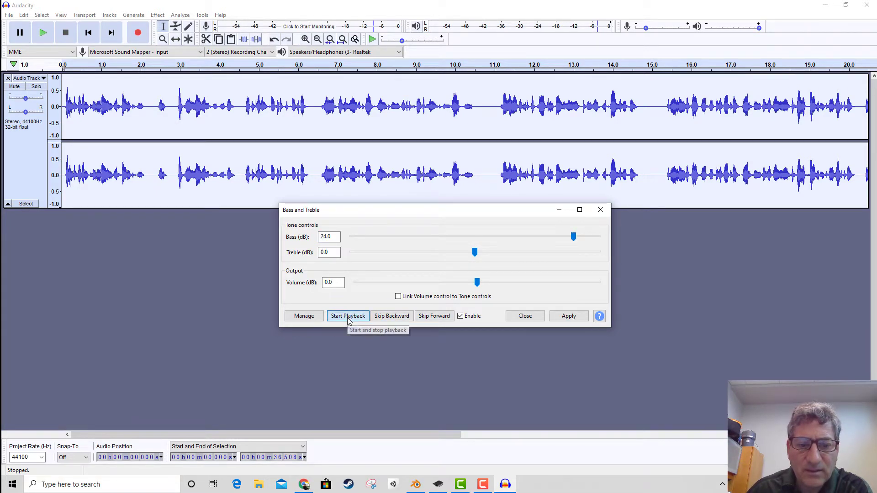
Adjust the bass to 20 dB and the treble to -4 dB while listening, and apply the effect to the narration
{"action": "left_click_drag", "start_coordinate": [575, 240], "coordinate": [594, 238]}
{"action": "mouse_move", "coordinate": [475, 254]}
{"action": "left_mouse_down"}
{"action": "mouse_move", "coordinate": [414, 254]}
{"action": "mouse_move", "coordinate": [601, 256]}
{"action": "mouse_move", "coordinate": [459, 254]}
{"action": "left_mouse_up"}
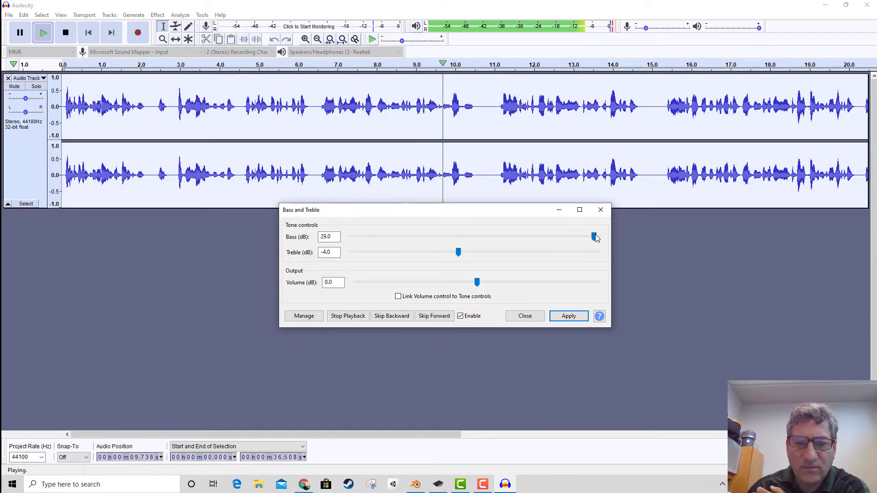
{"action": "left_click_drag", "start_coordinate": [595, 236], "coordinate": [591, 237]}
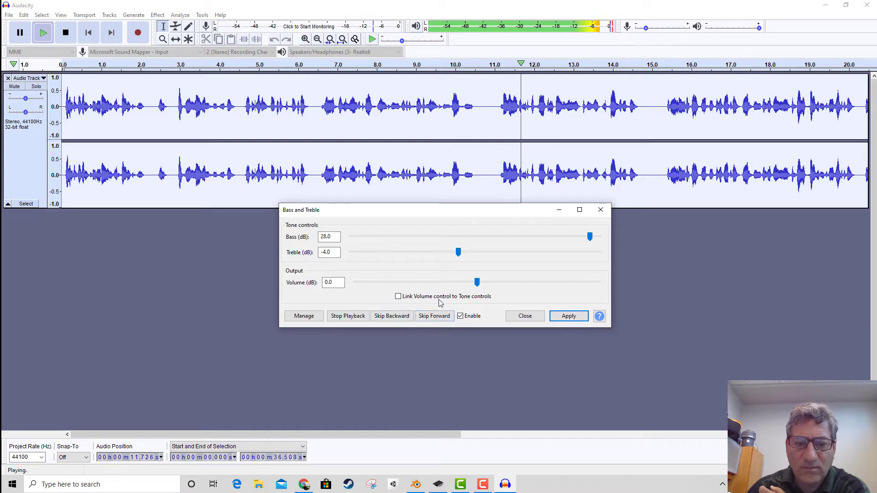
{"action": "left_click_drag", "start_coordinate": [590, 237], "coordinate": [559, 242]}
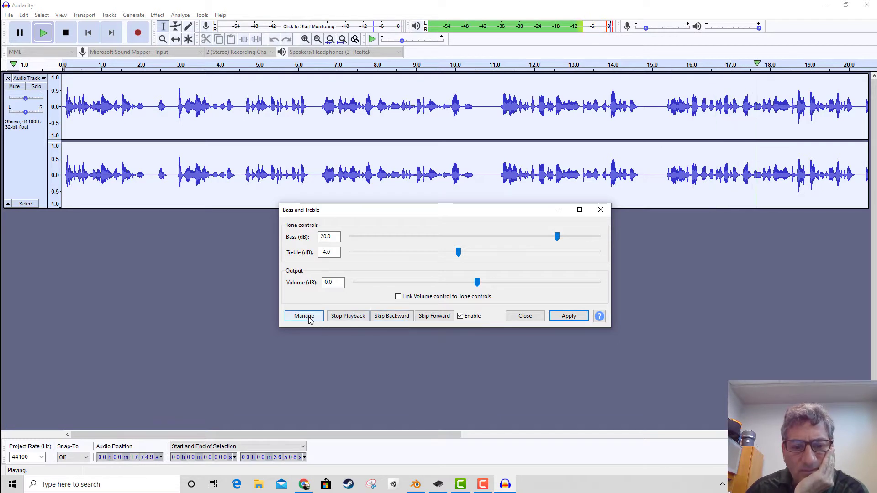
{"action": "left_click", "coordinate": [353, 317]}
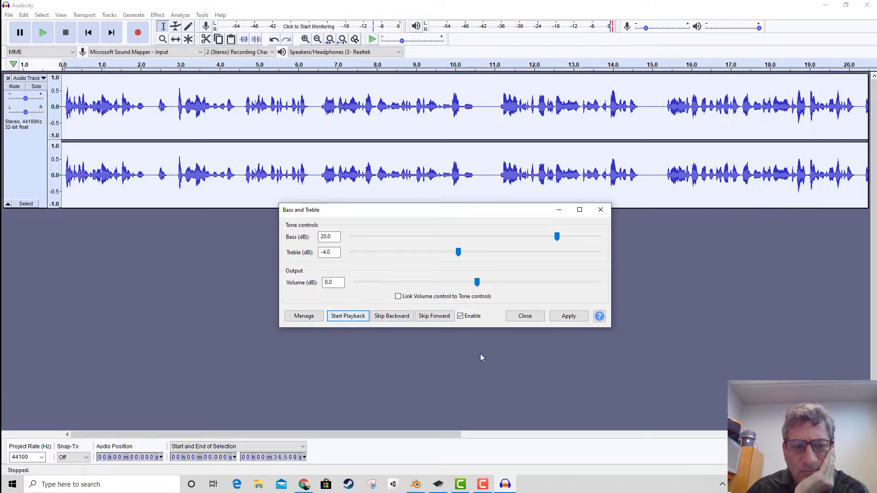
{"action": "left_click", "coordinate": [569, 316]}
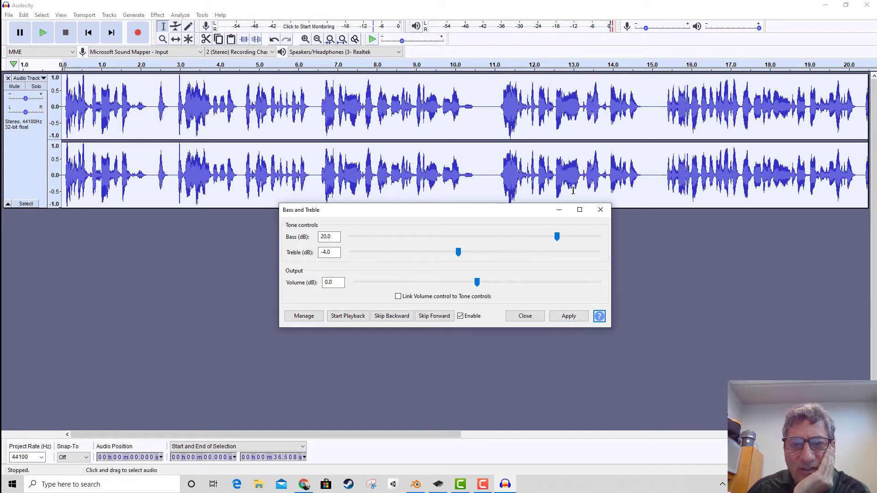
{"action": "left_click", "coordinate": [601, 210]}
Play back the beginning of the bass-boosted narration and undo the Bass and Treble effect
{"action": "left_click", "coordinate": [46, 33]}
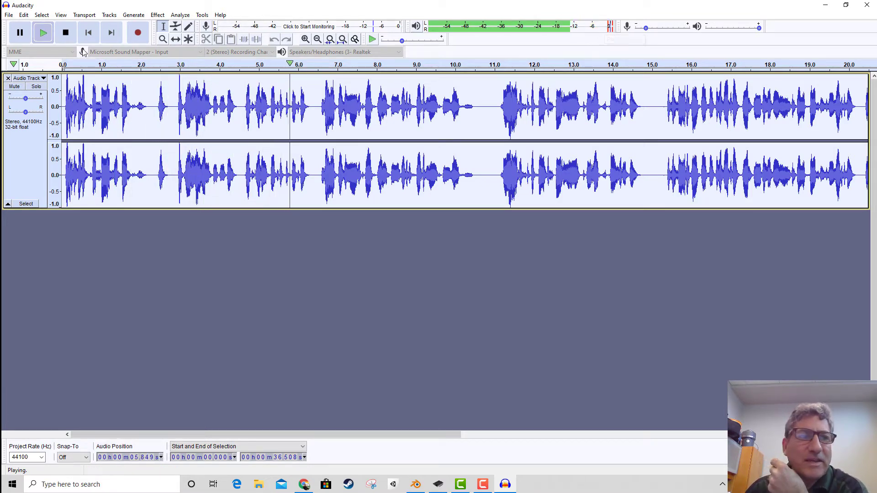
{"action": "left_click", "coordinate": [65, 32]}
{"action": "left_click", "coordinate": [24, 14]}
{"action": "left_click", "coordinate": [38, 27]}
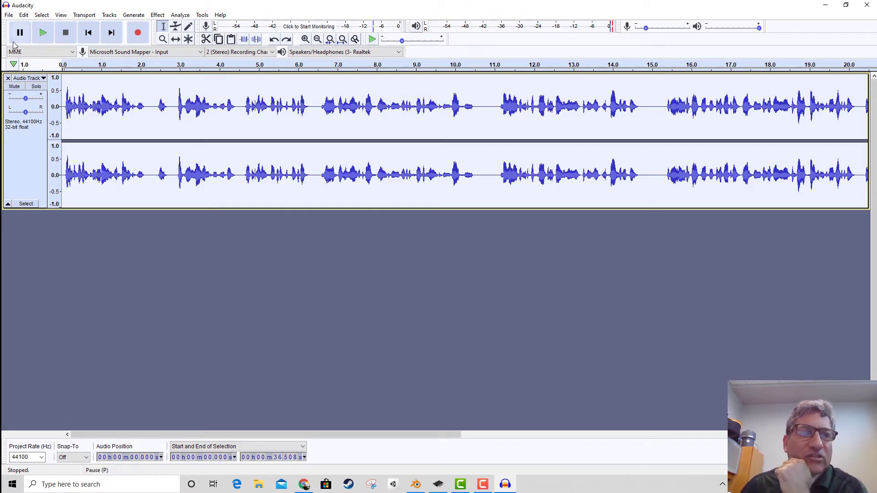
Save the project as "Audio Food Security 1" in the Audacity folder
{"action": "left_click", "coordinate": [10, 15]}
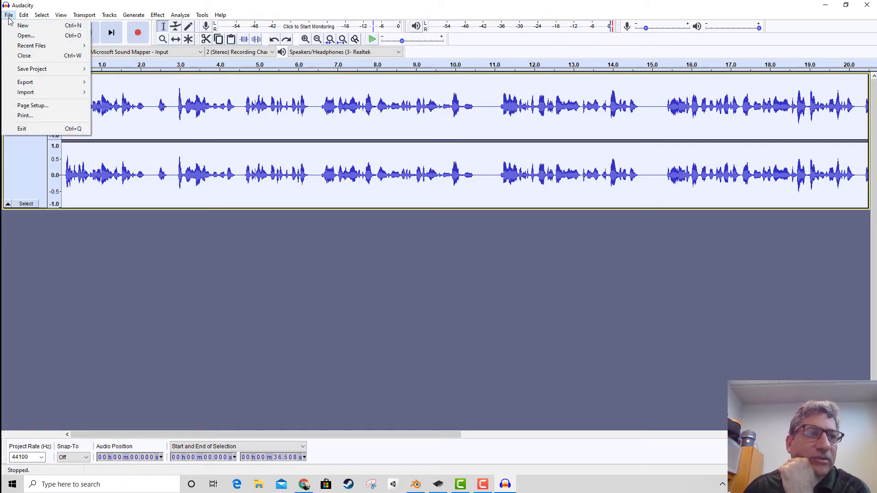
{"action": "mouse_move", "coordinate": [40, 70]}
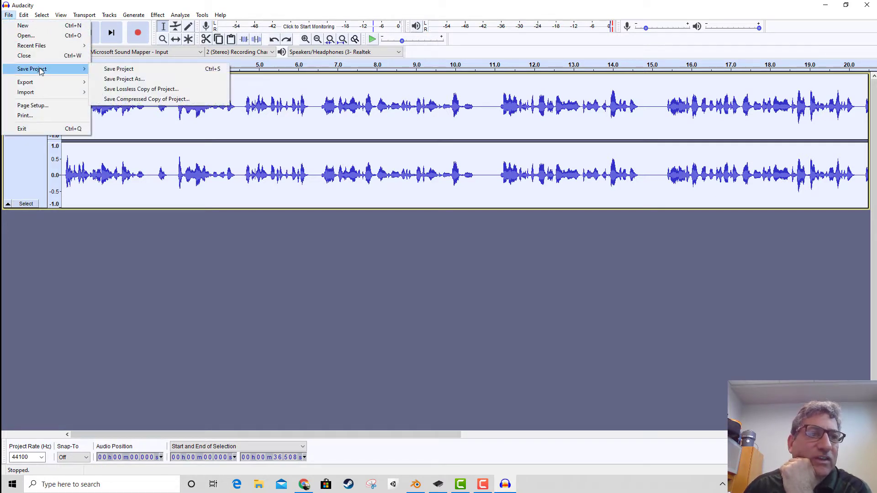
{"action": "left_click", "coordinate": [128, 78]}
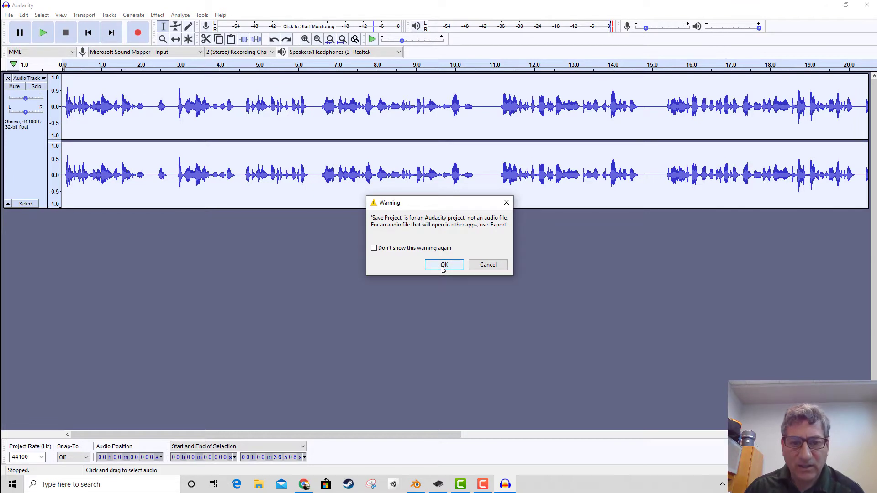
{"action": "left_click", "coordinate": [444, 265]}
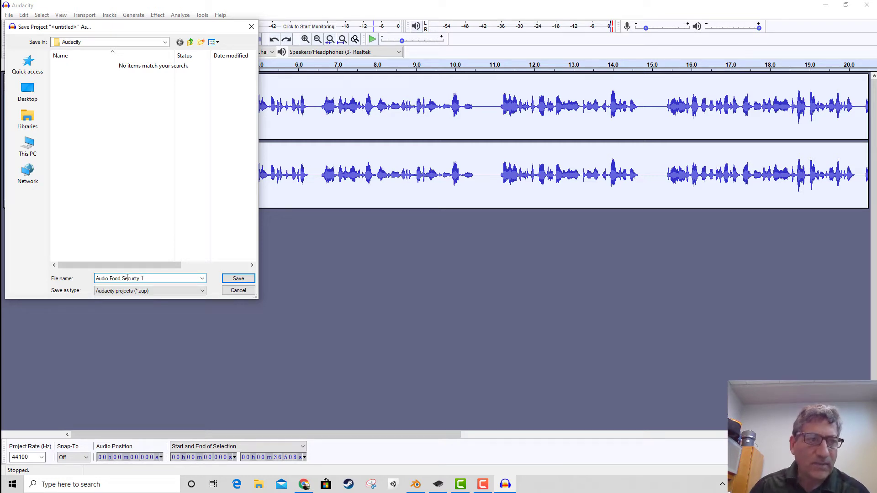
{"action": "left_click", "coordinate": [233, 279]}
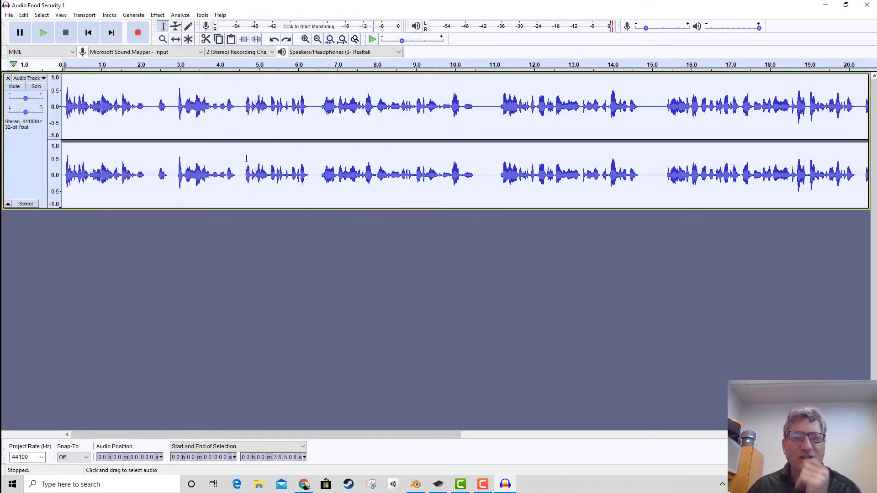
Export the narration as "Audio Food Security 1.mp3" to the "Audio for Envisioning Lectures" folder on drive D:, leaving the metadata tags empty
{"action": "left_click", "coordinate": [8, 16]}
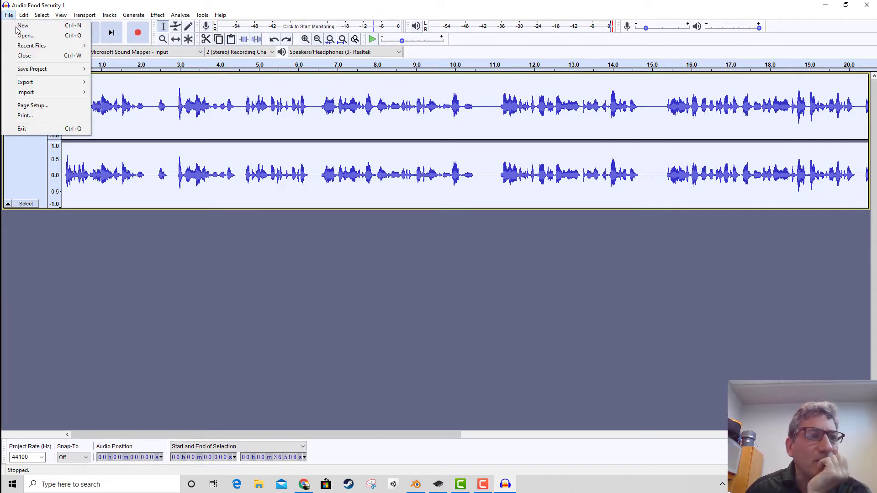
{"action": "mouse_move", "coordinate": [46, 84]}
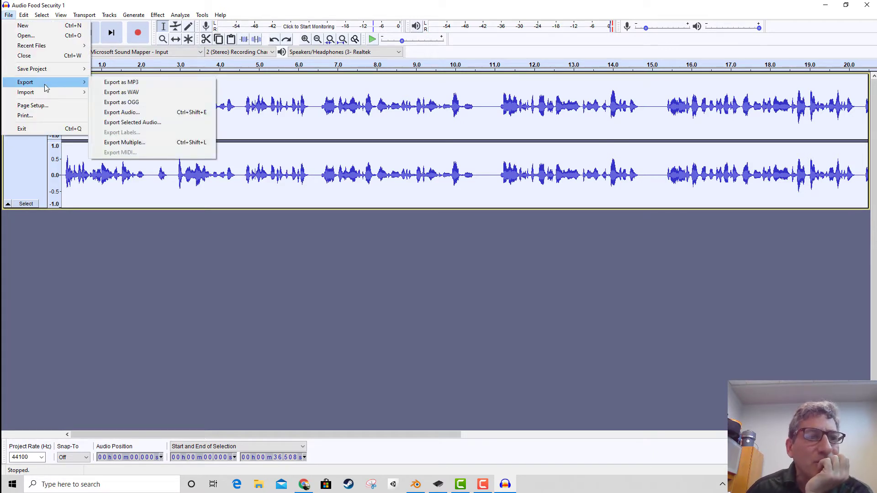
{"action": "left_click", "coordinate": [149, 83]}
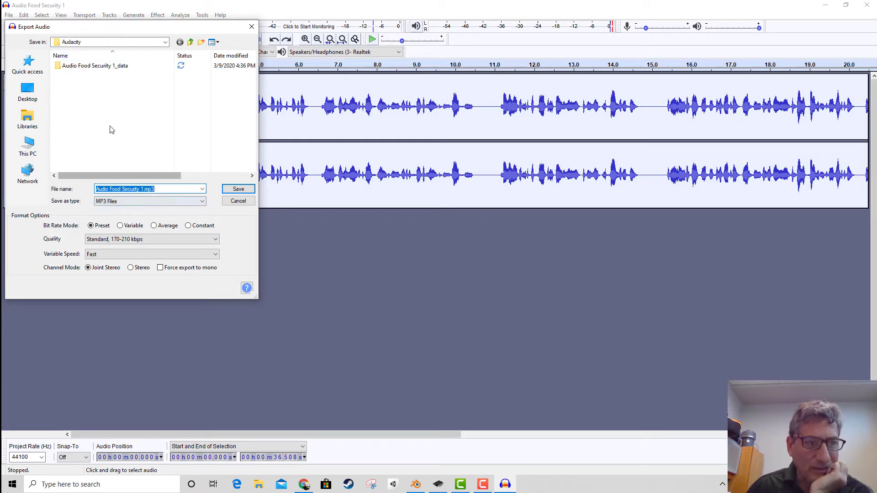
{"action": "left_click", "coordinate": [128, 42]}
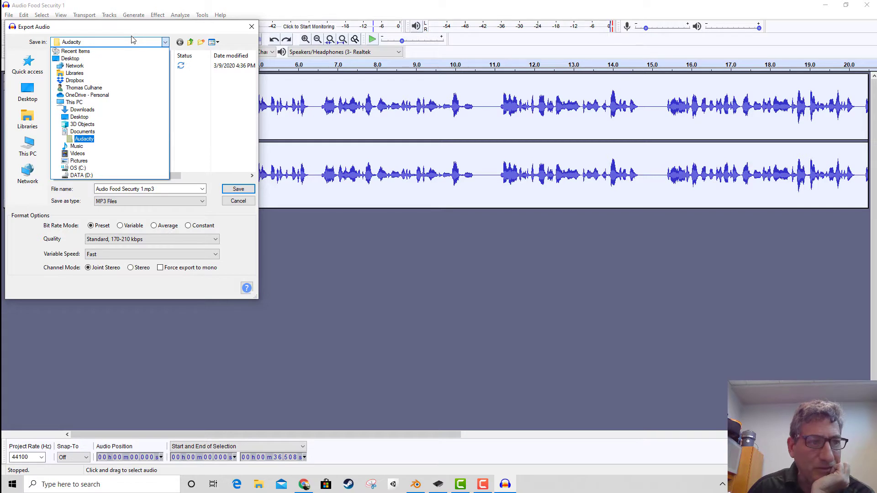
{"action": "left_click", "coordinate": [80, 175]}
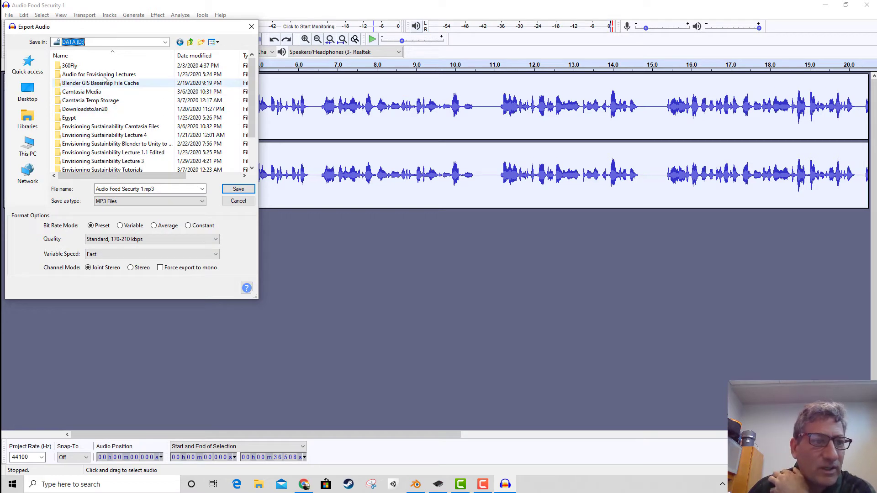
{"action": "double_click", "coordinate": [103, 75]}
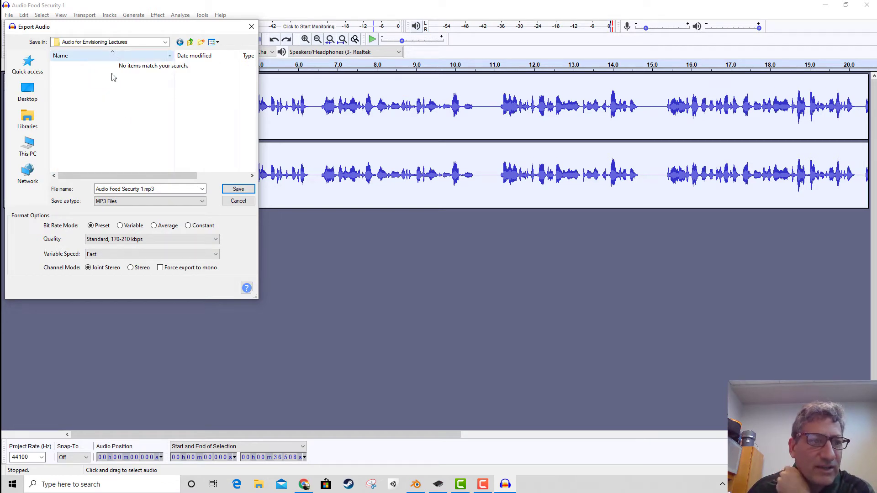
{"action": "left_click", "coordinate": [238, 190]}
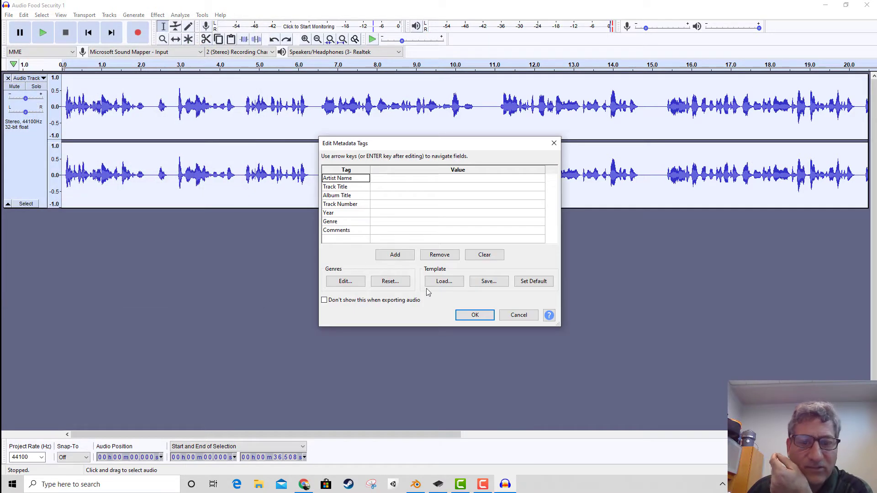
{"action": "left_click", "coordinate": [471, 315]}
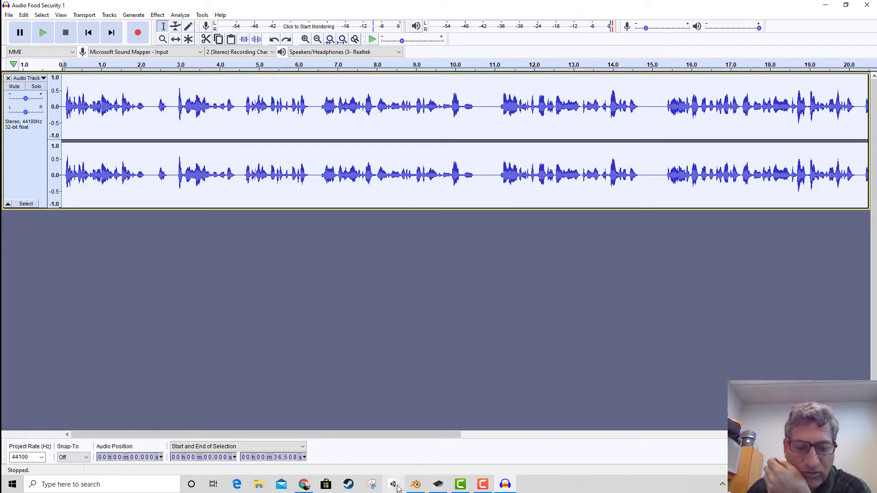
Switch to Blender and create a new file from the Video Editing template
{"action": "left_click", "coordinate": [416, 484]}
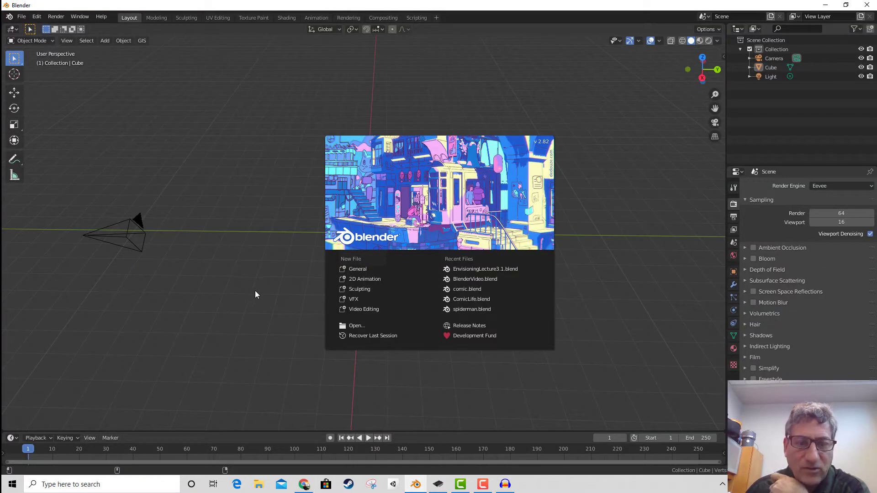
{"action": "left_click", "coordinate": [360, 311]}
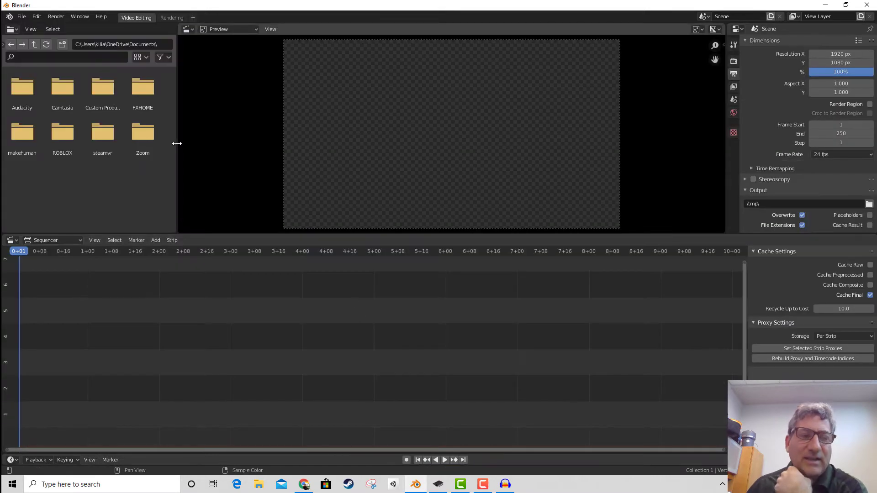
{"action": "left_click", "coordinate": [21, 17]}
{"action": "mouse_move", "coordinate": [29, 25]}
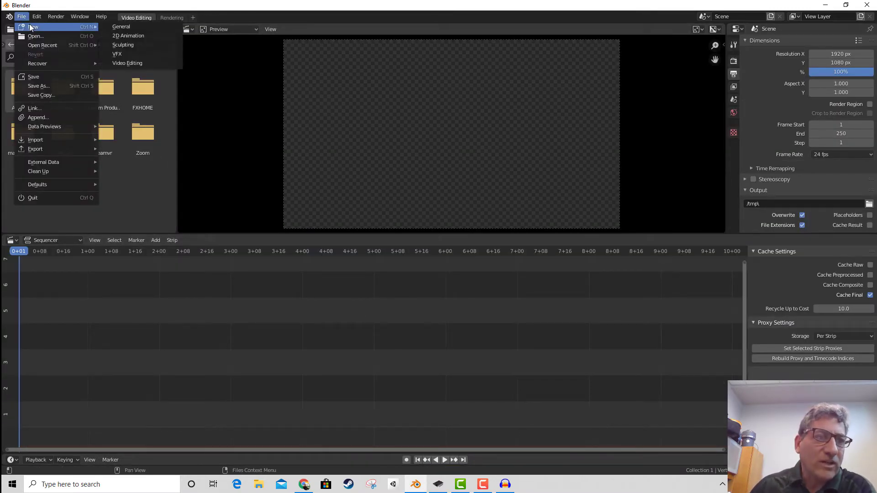
{"action": "left_click", "coordinate": [133, 63]}
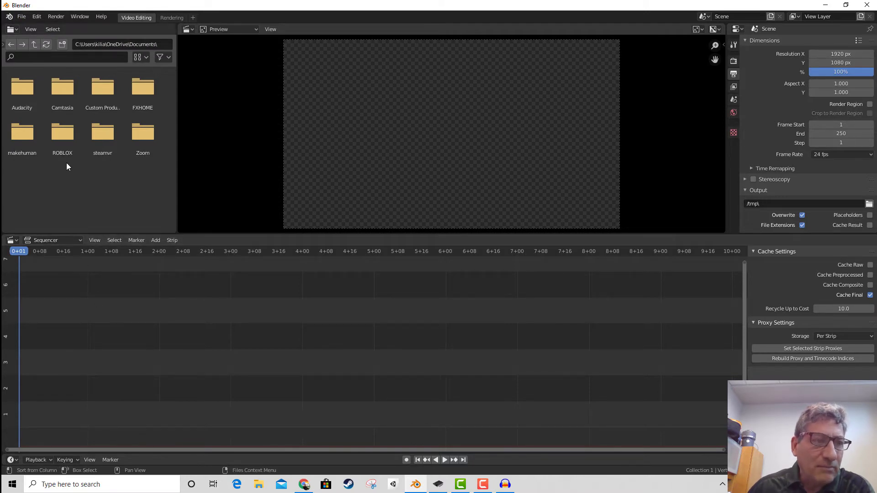
Browse to the "Audio for Envisioning Lectures" folder on drive D: in Blender's file browser
{"action": "left_click", "coordinate": [35, 44]}
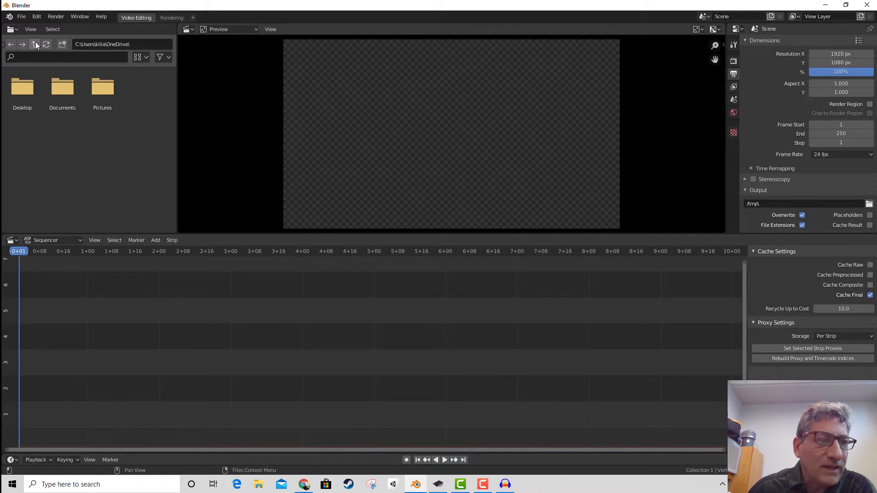
{"action": "left_click", "coordinate": [35, 44]}
{"action": "left_click", "coordinate": [35, 44]}
{"action": "left_click", "coordinate": [35, 44]}
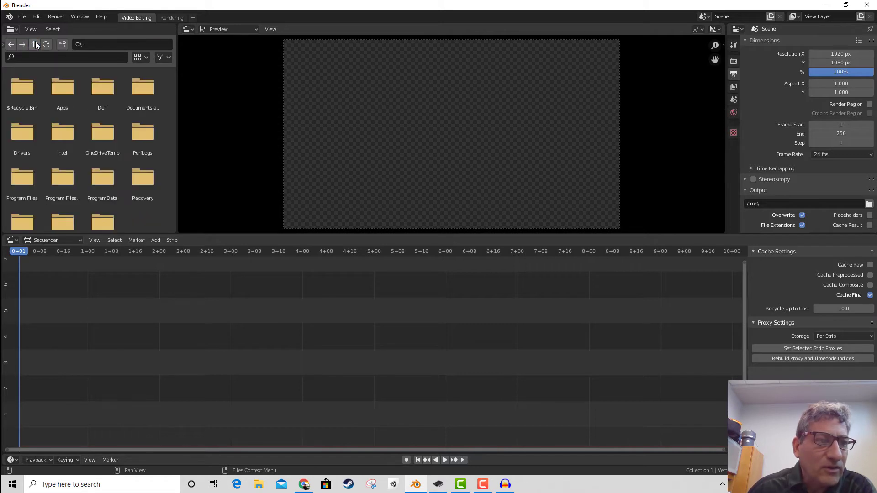
{"action": "left_click", "coordinate": [78, 43]}
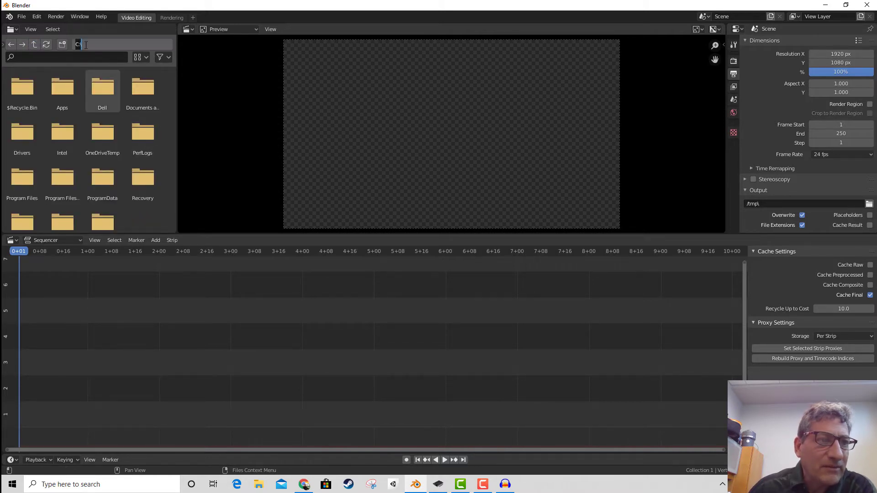
{"action": "type", "text": "D"}
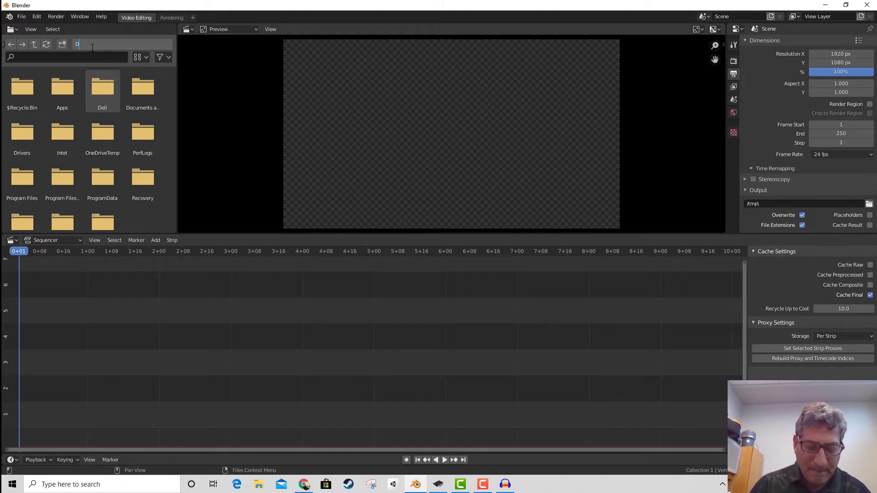
{"action": "type", "text": ":"}
{"action": "key", "text": "Return"}
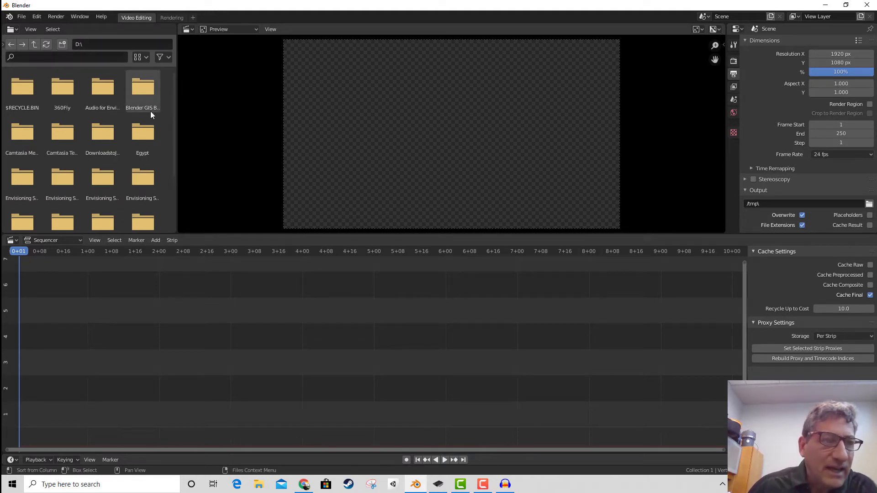
{"action": "double_click", "coordinate": [103, 87]}
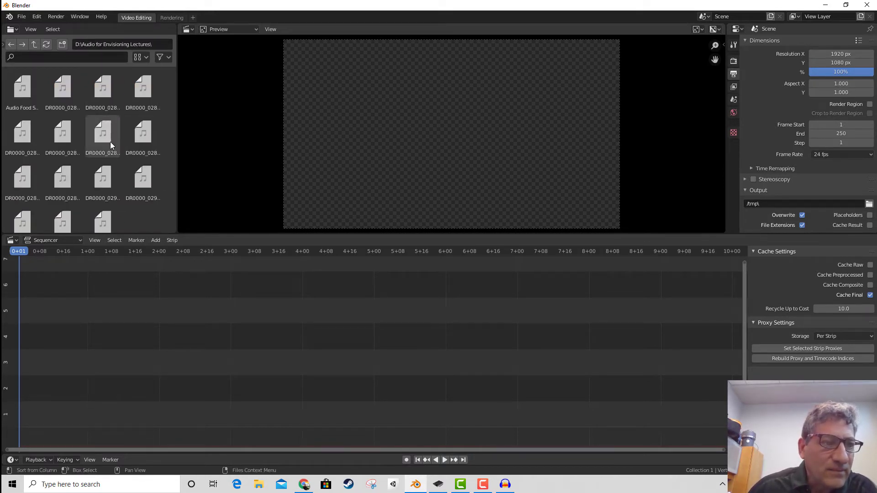
Add "Audio Food Security 1.mp3" to channel 2 at the start of the sequencer timeline and play the strip briefly
{"action": "scroll", "coordinate": [101, 137], "scroll_direction": "down", "scroll_amount": 1}
{"action": "scroll", "coordinate": [23, 80], "scroll_direction": "up", "scroll_amount": 1}
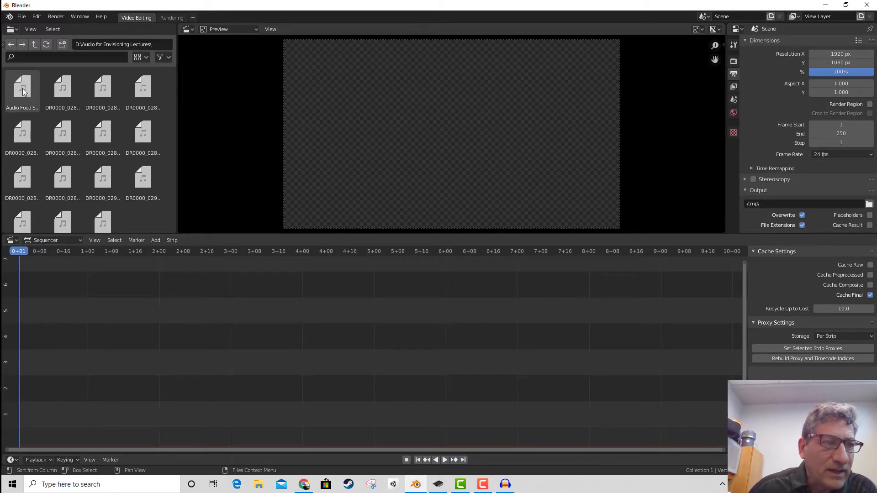
{"action": "left_click_drag", "start_coordinate": [23, 87], "coordinate": [46, 345]}
{"action": "left_click_drag", "start_coordinate": [51, 361], "coordinate": [44, 364]}
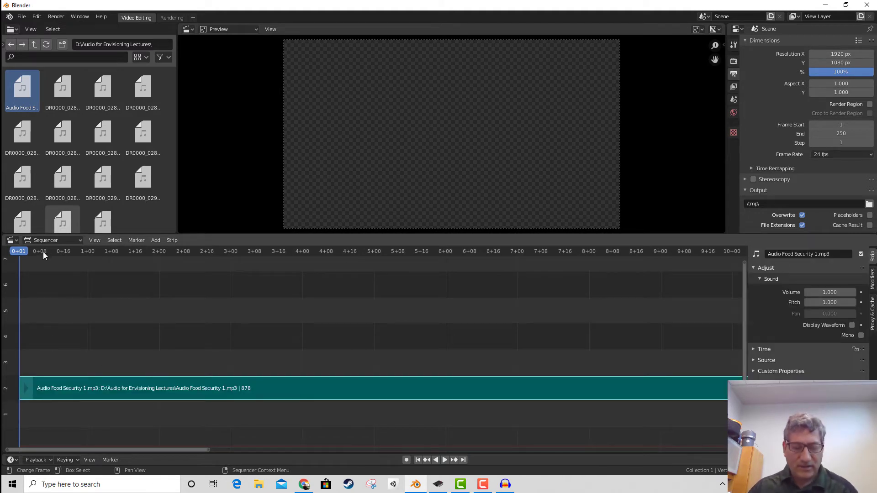
{"action": "key", "text": "space"}
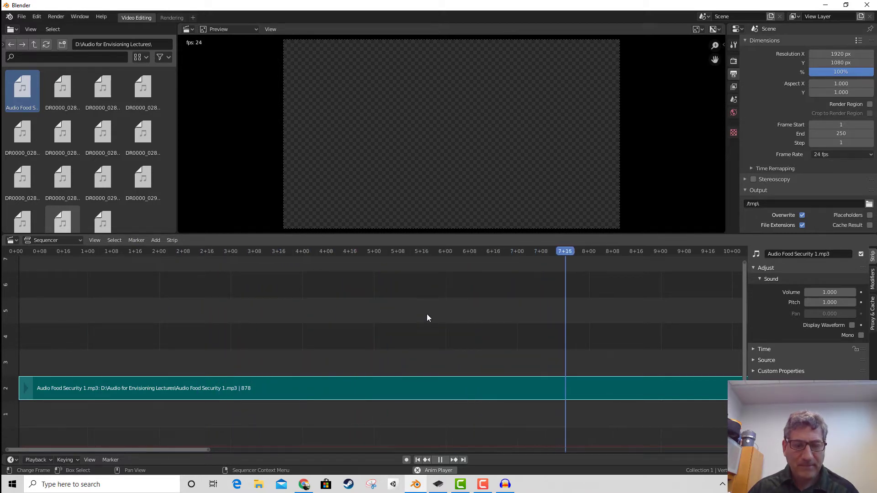
{"action": "key", "text": "space"}
Display the waveform on the audio strip and play the sequence from the beginning
{"action": "right_click", "coordinate": [325, 385]}
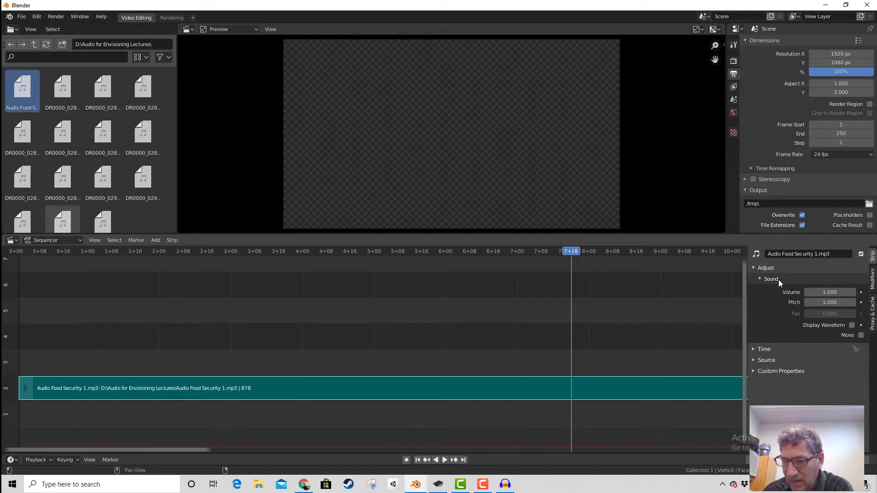
{"action": "left_click", "coordinate": [851, 325]}
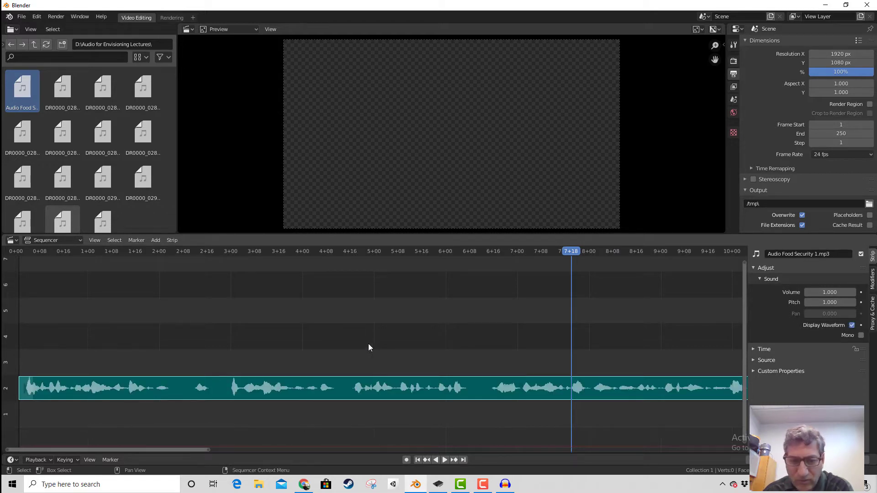
{"action": "left_click_drag", "start_coordinate": [216, 266], "coordinate": [12, 289]}
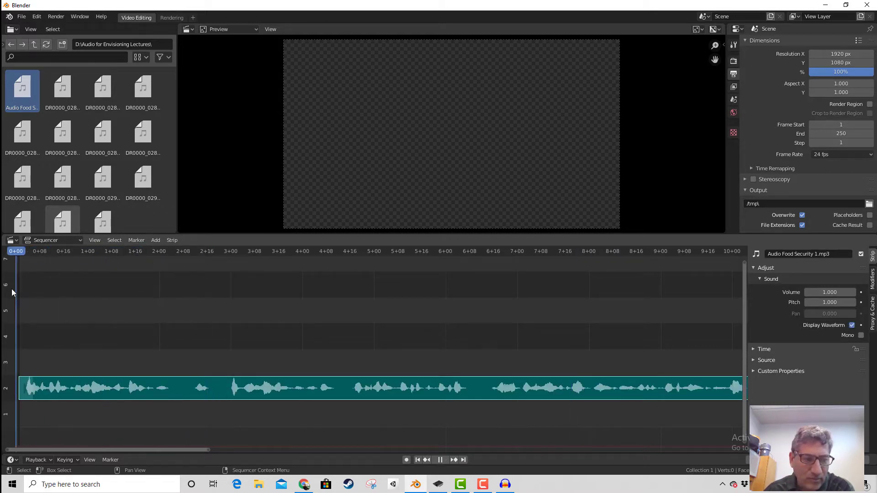
{"action": "key", "text": "space"}
{"action": "key", "text": "space"}
{"action": "key", "text": "space"}
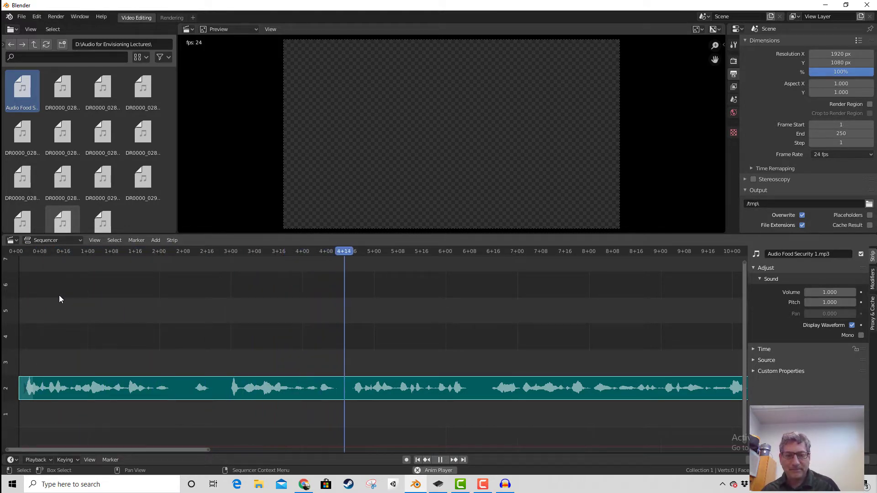
{"action": "key", "text": "space"}
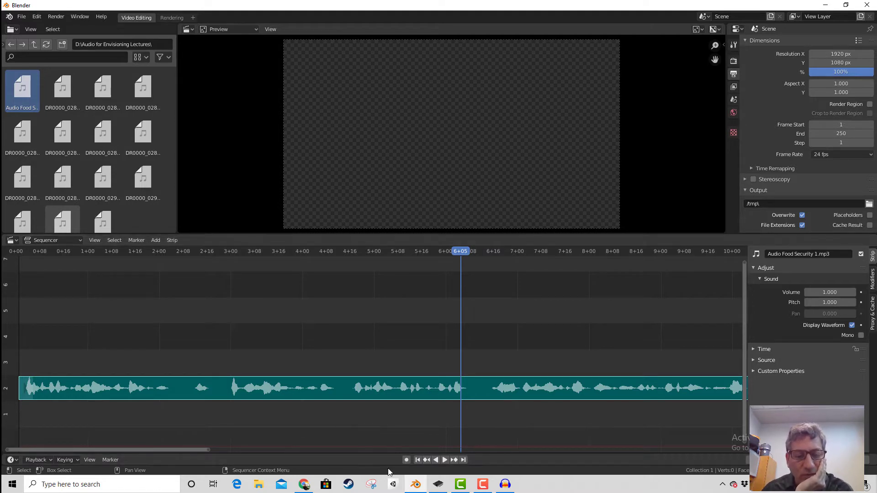
Switch to Audacity and place the cursor just past the end of the narration, at about 36.7 s
{"action": "left_click", "coordinate": [505, 485]}
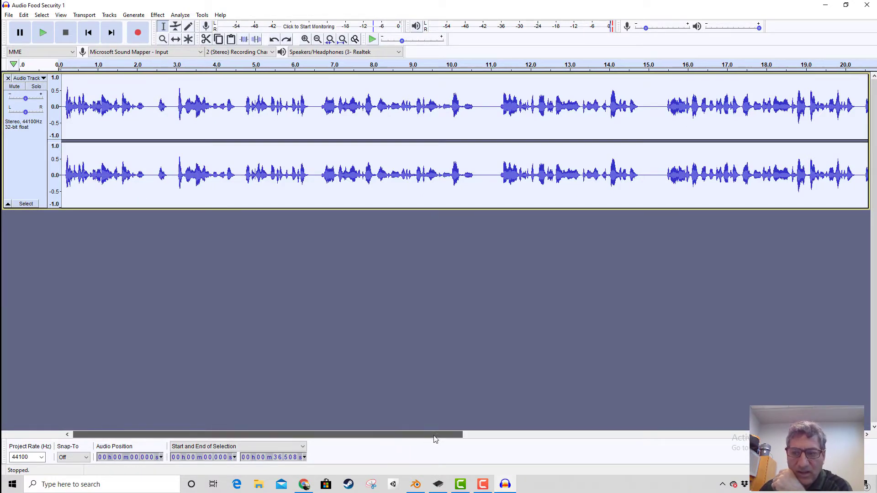
{"action": "left_click_drag", "start_coordinate": [434, 435], "coordinate": [819, 436]}
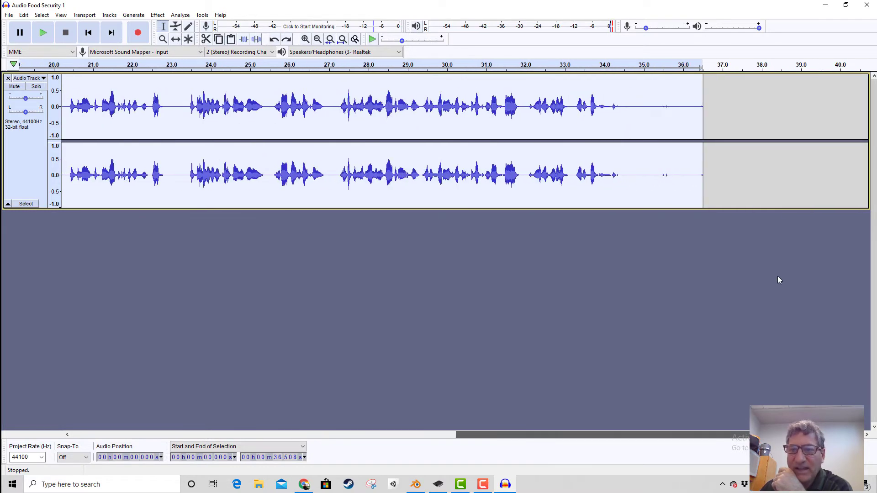
{"action": "left_click", "coordinate": [710, 67]}
{"action": "left_click", "coordinate": [720, 90]}
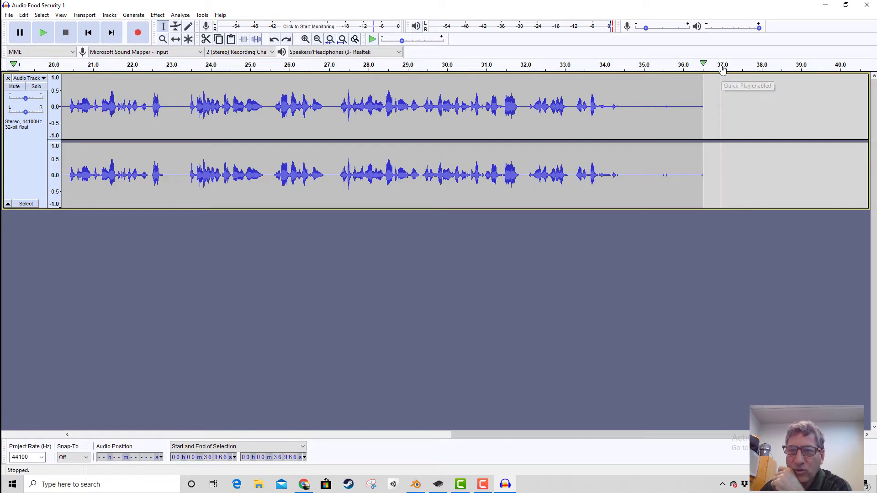
{"action": "left_click", "coordinate": [717, 91]}
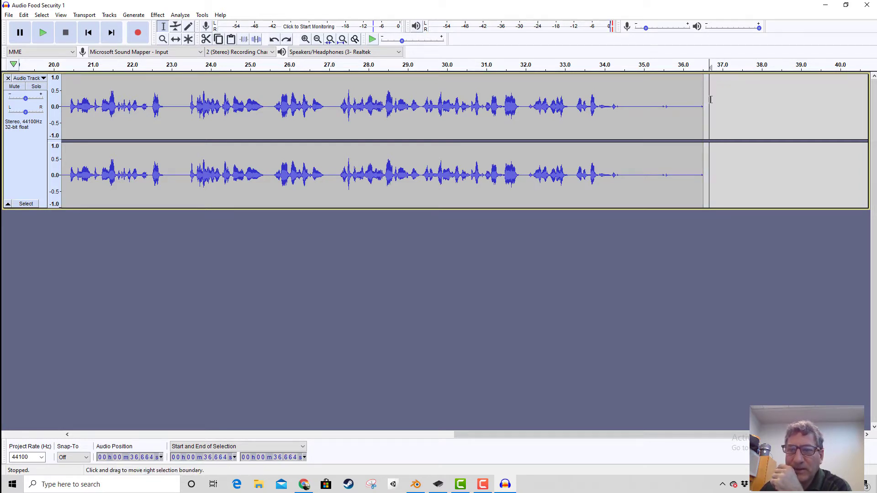
Record a clip about 3 s long after the end of the narration and play it back
{"action": "left_click", "coordinate": [143, 31]}
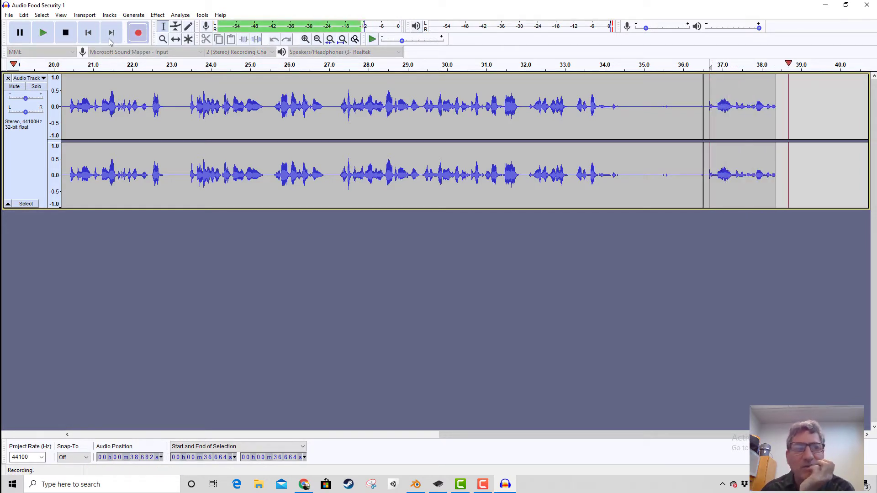
{"action": "left_click", "coordinate": [65, 37]}
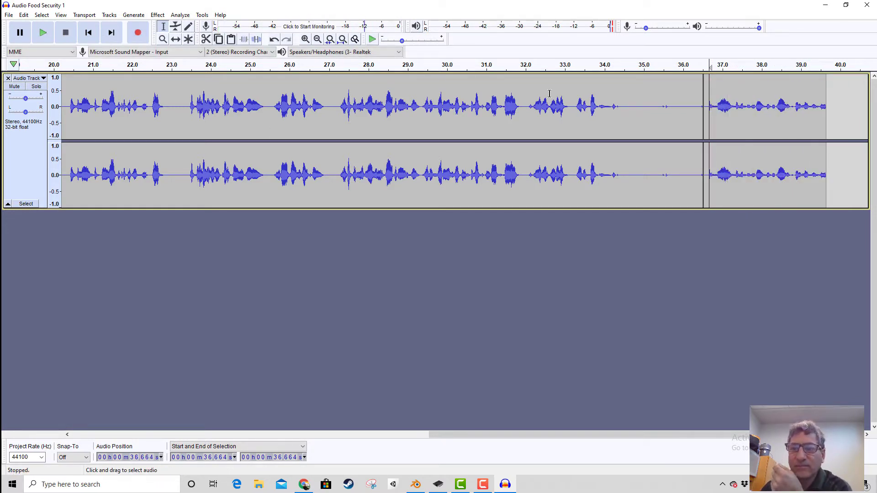
{"action": "left_click", "coordinate": [708, 68]}
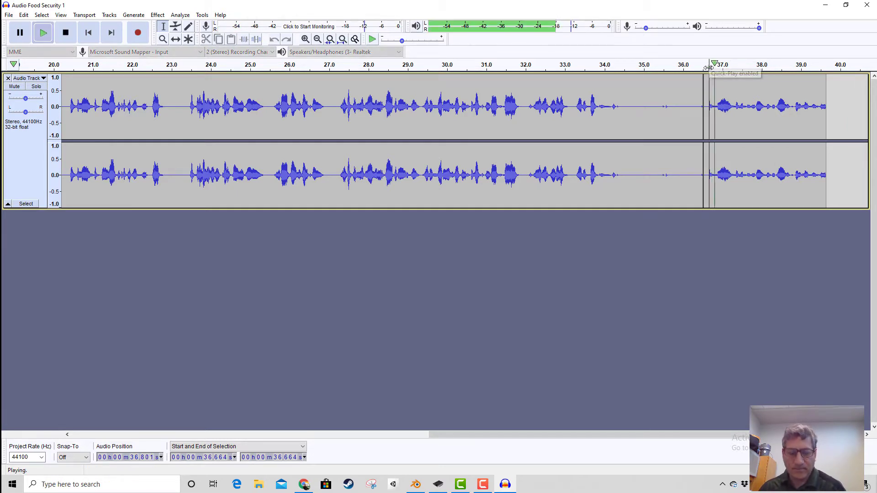
{"action": "key", "text": "space"}
{"action": "left_click", "coordinate": [716, 70]}
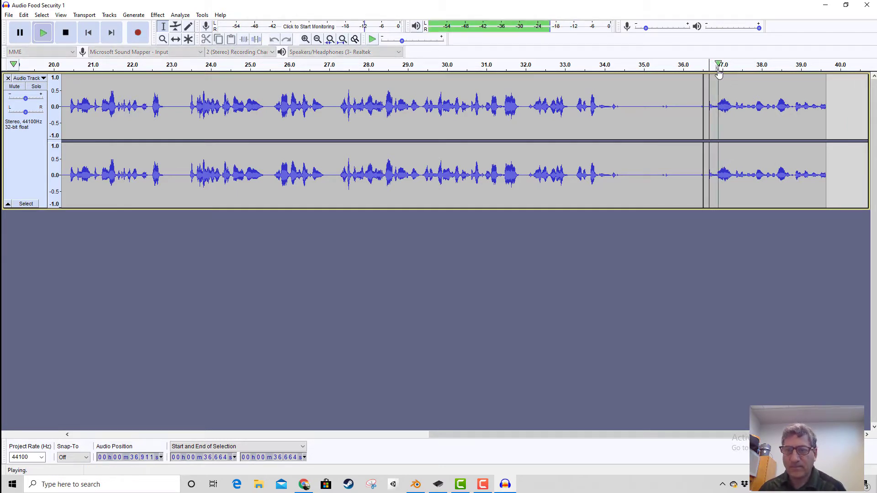
{"action": "key", "text": "space"}
{"action": "left_click", "coordinate": [732, 67]}
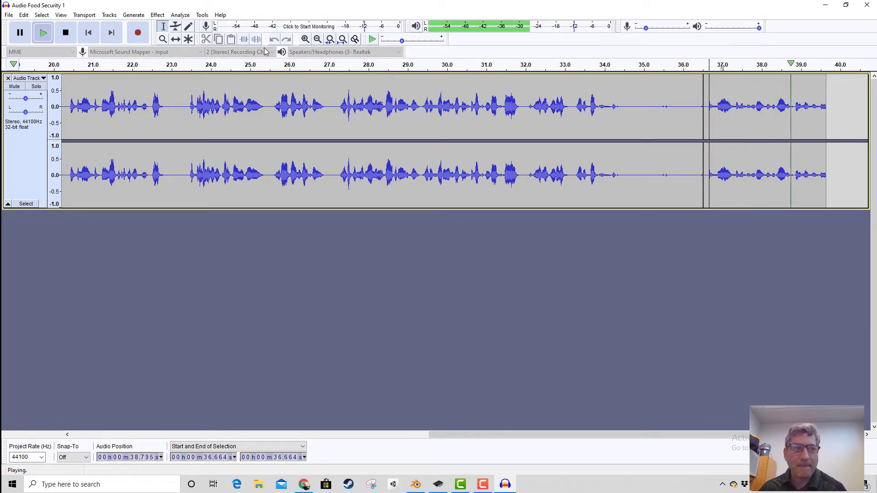
{"action": "left_click", "coordinate": [67, 34]}
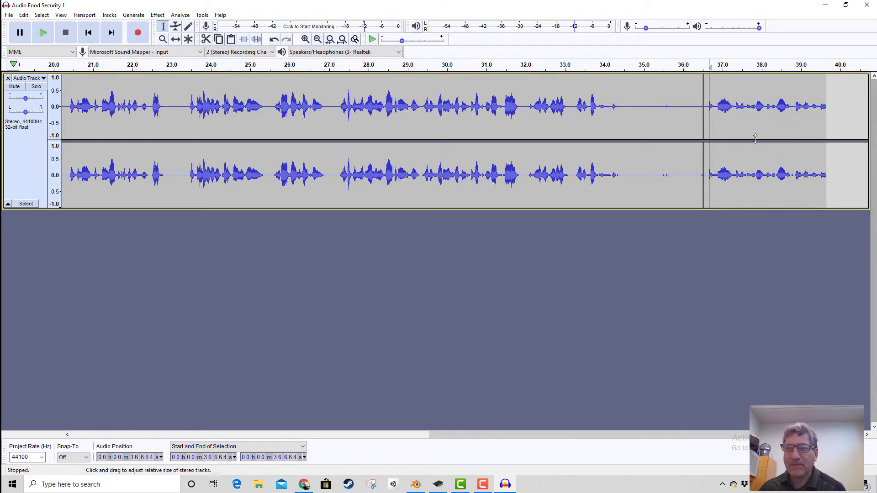
Delete the short clip recorded from 36.508 to 39.640 s and mark a new recording point just past the narration's end
{"action": "left_click_drag", "start_coordinate": [826, 119], "coordinate": [703, 125]}
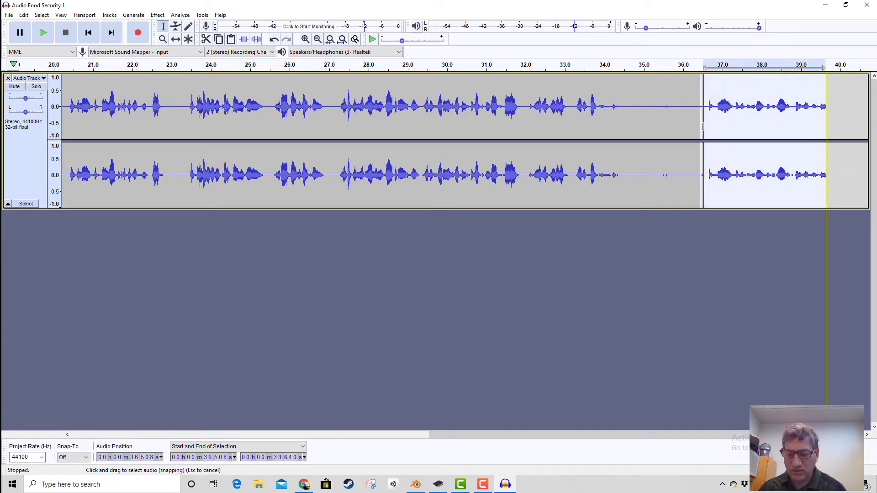
{"action": "key", "text": "Delete"}
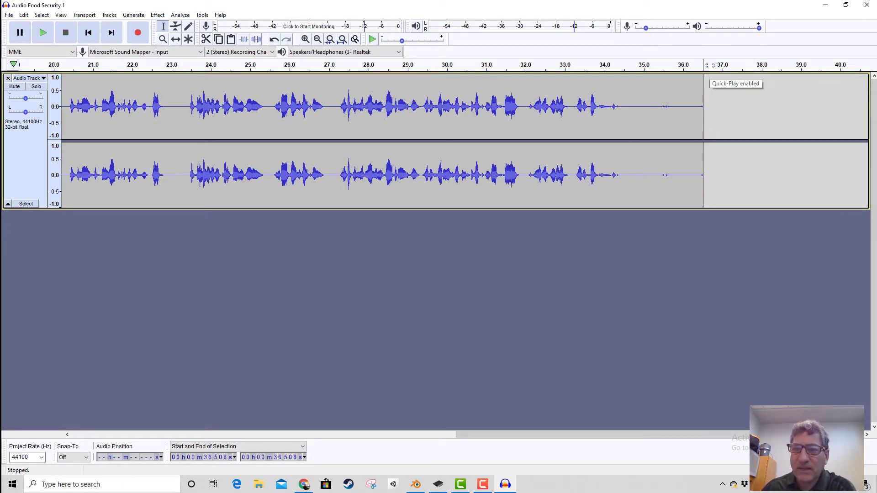
{"action": "left_click", "coordinate": [711, 83]}
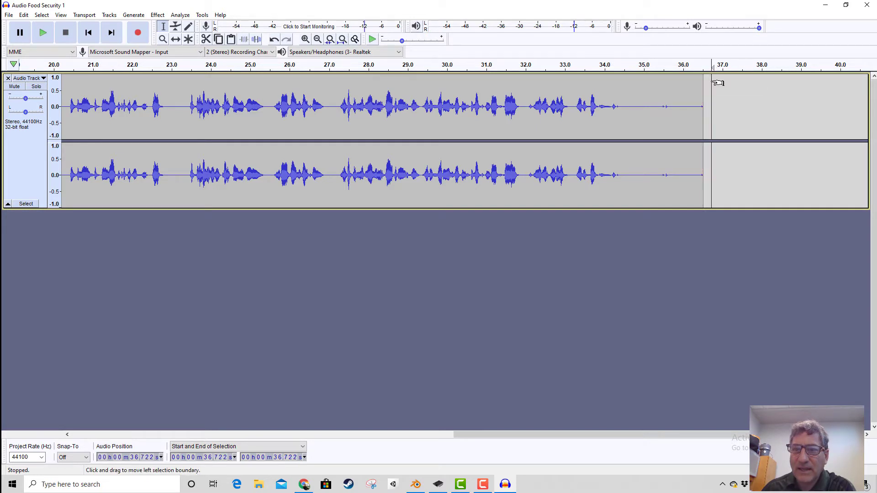
{"action": "left_click_drag", "start_coordinate": [719, 81], "coordinate": [710, 81]}
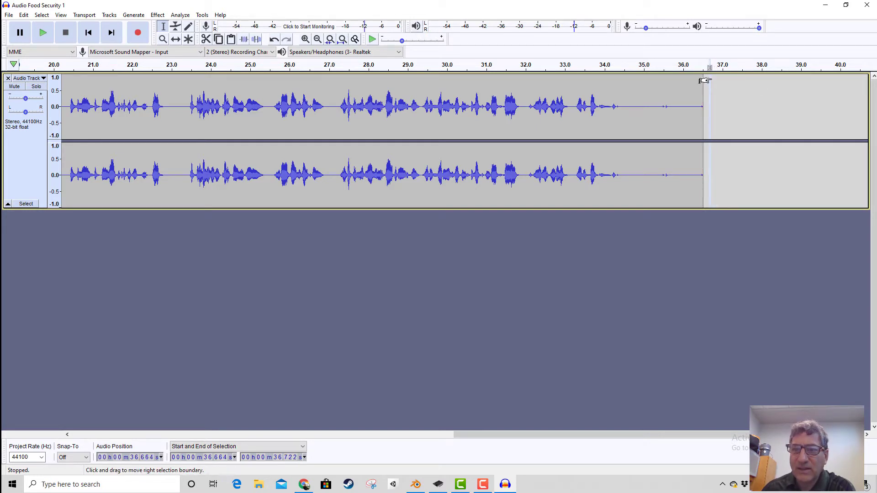
Record a continuation while bringing up the Blogger post text in Chrome, and undo that recording
{"action": "left_click", "coordinate": [137, 34]}
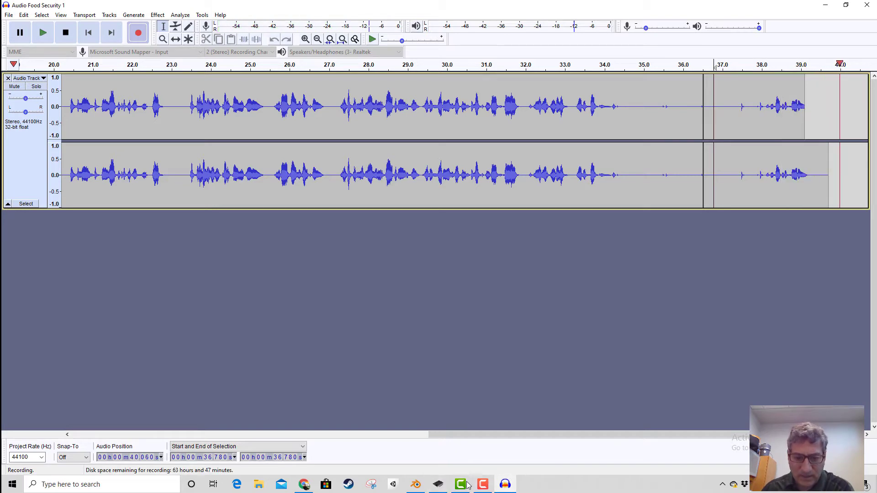
{"action": "left_click", "coordinate": [310, 486]}
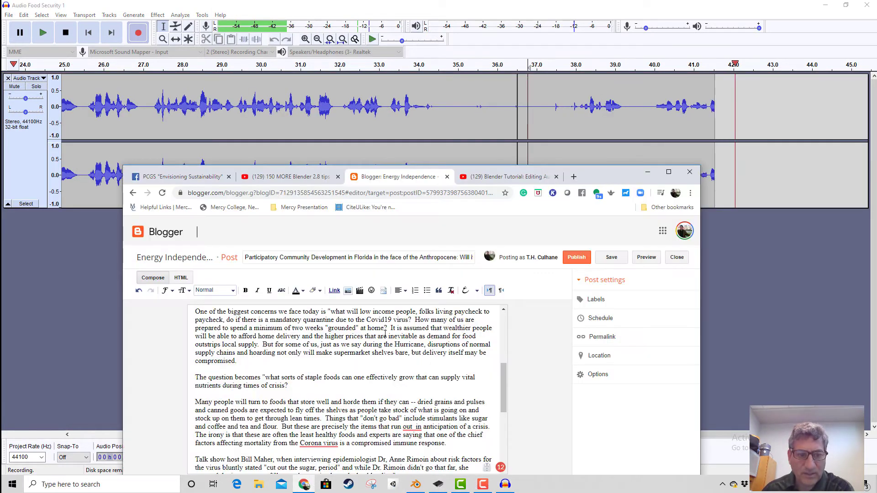
{"action": "left_click", "coordinate": [509, 114]}
{"action": "left_click", "coordinate": [66, 32]}
{"action": "left_click", "coordinate": [24, 15]}
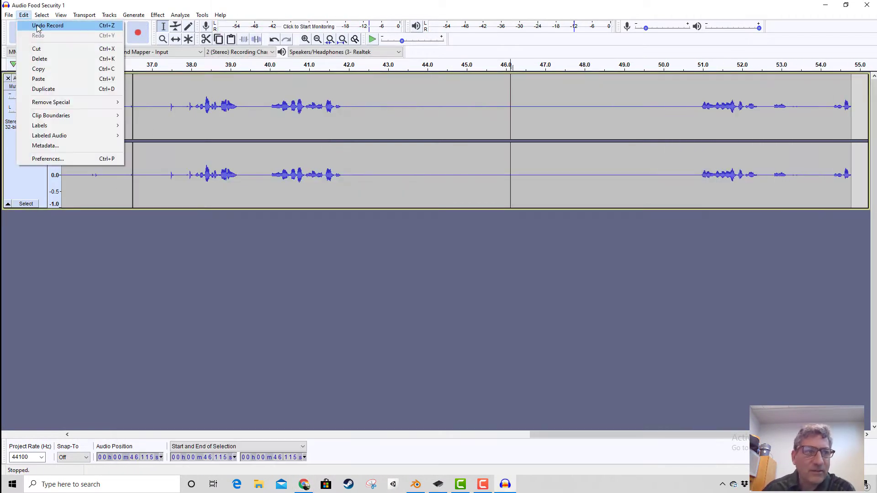
{"action": "left_click", "coordinate": [39, 26]}
Check playback near the end of the narration and record the next passage of the script from about 36.8 s
{"action": "left_click", "coordinate": [111, 114]}
{"action": "left_click", "coordinate": [43, 32]}
{"action": "left_click", "coordinate": [66, 32]}
{"action": "left_click", "coordinate": [293, 114]}
{"action": "left_click", "coordinate": [137, 33]}
{"action": "key", "text": "alt+Tab"}
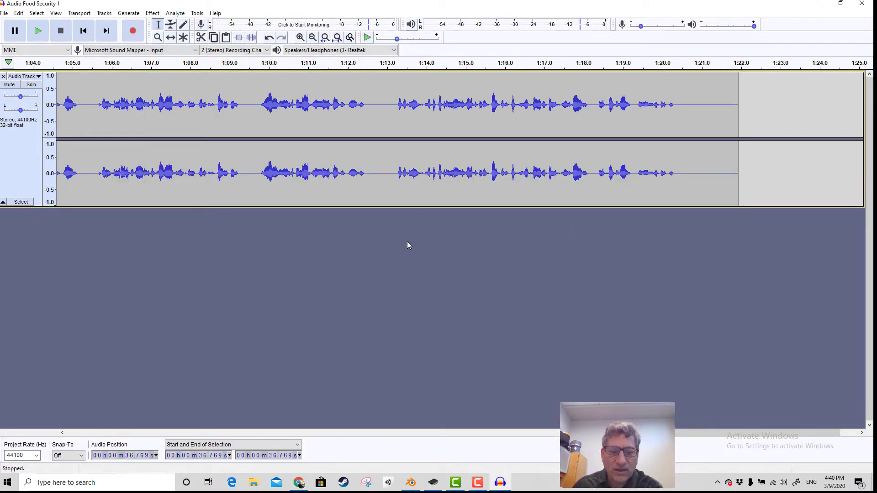
Dismiss the OneDrive notification and play back the newly recorded passage from about 35.1 s
{"action": "left_click_drag", "start_coordinate": [292, 102], "coordinate": [27, 183]}
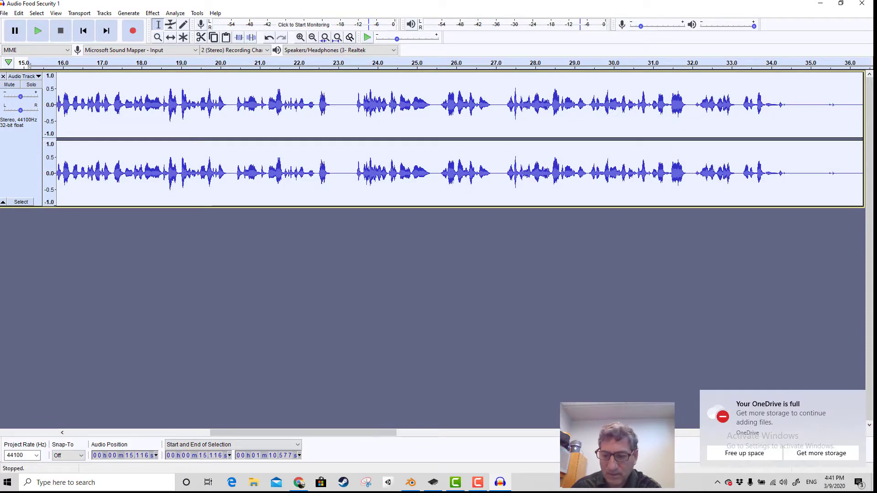
{"action": "left_click", "coordinate": [857, 400]}
{"action": "left_click_drag", "start_coordinate": [227, 433], "coordinate": [180, 435]}
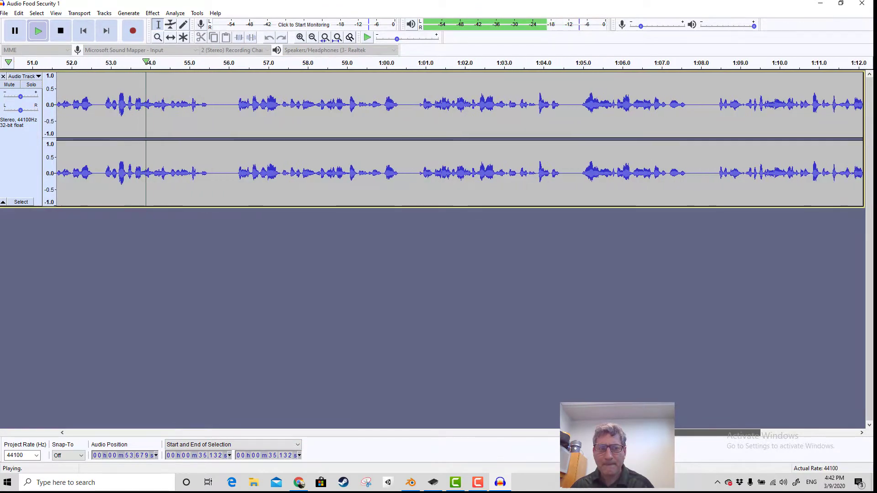
{"action": "key", "text": "space"}
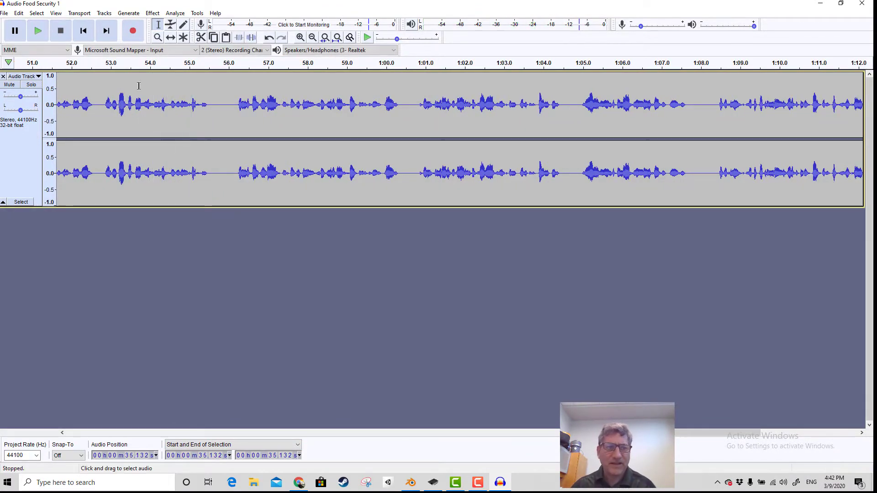
Play back the narration from just before 54 s and again from about 56.9 s to past 1:00
{"action": "left_click", "coordinate": [146, 62]}
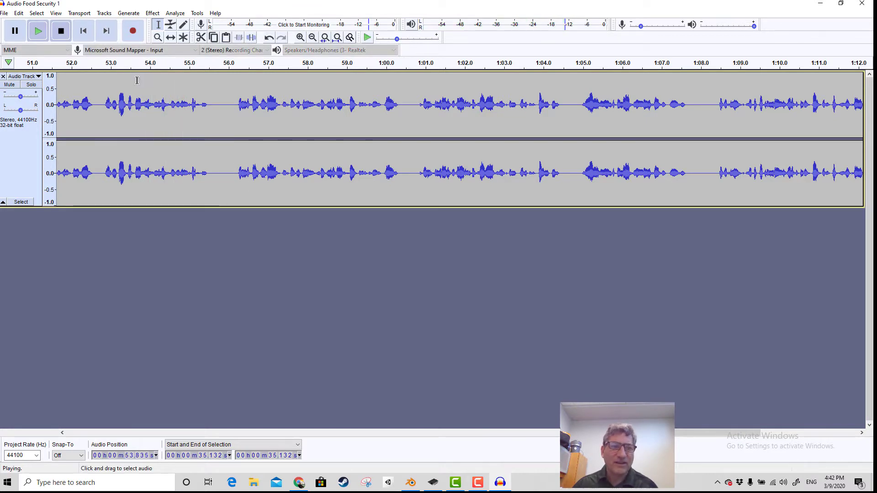
{"action": "key", "text": "space"}
{"action": "left_click", "coordinate": [141, 64]}
{"action": "key", "text": "space"}
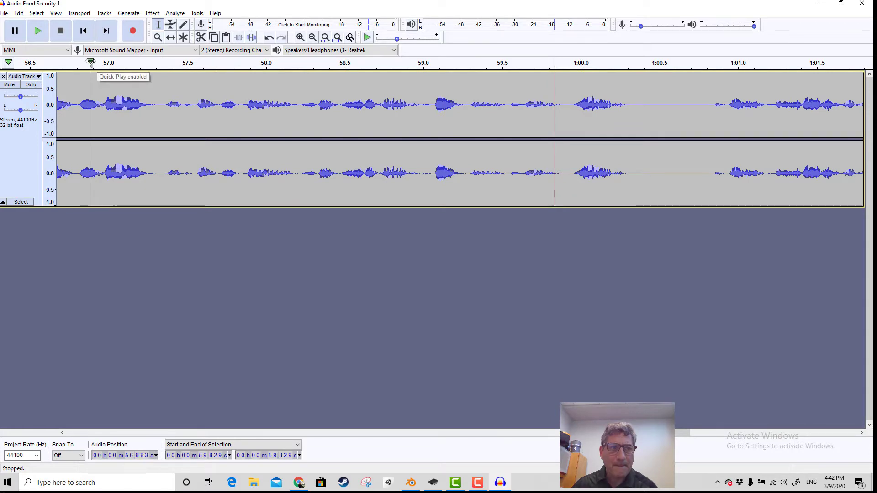
{"action": "left_click", "coordinate": [91, 63]}
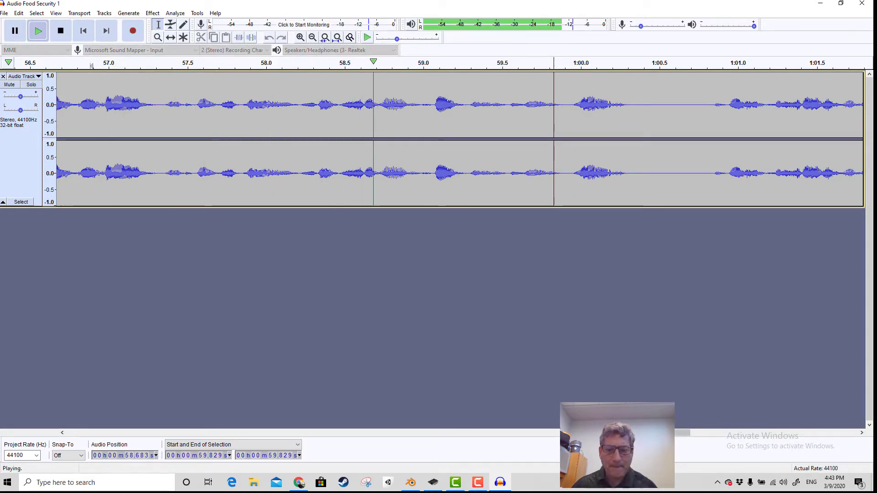
{"action": "left_click_drag", "start_coordinate": [658, 433], "coordinate": [571, 432]}
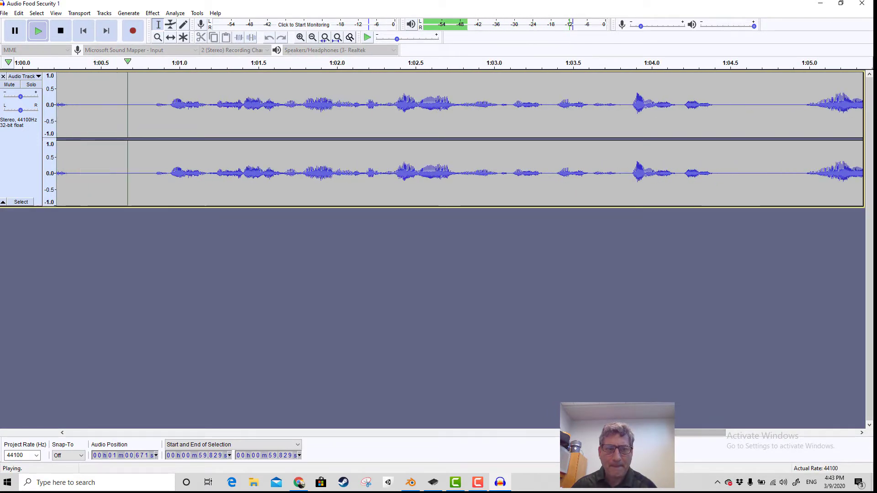
{"action": "key", "text": "space"}
{"action": "left_click_drag", "start_coordinate": [685, 433], "coordinate": [645, 432]}
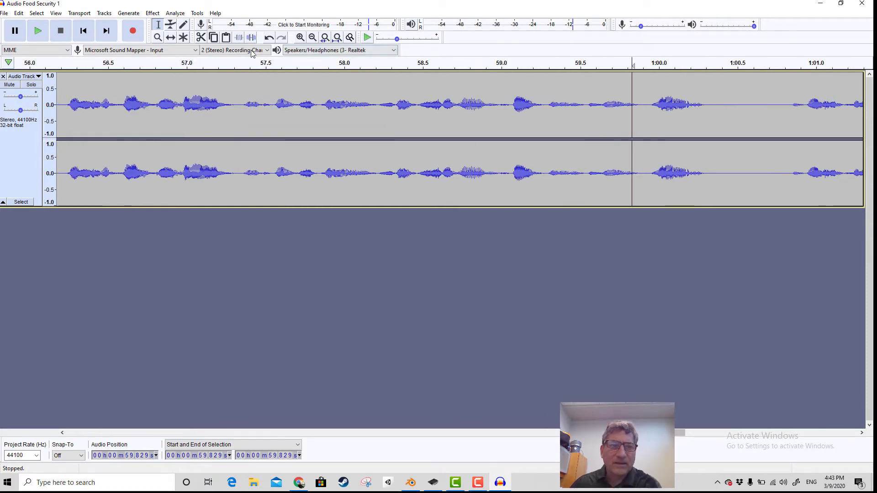
Play back the narration from about 56 s, 52.6 s and 54 s to locate the unwanted noise
{"action": "left_click", "coordinate": [313, 38]}
{"action": "left_click", "coordinate": [313, 38]}
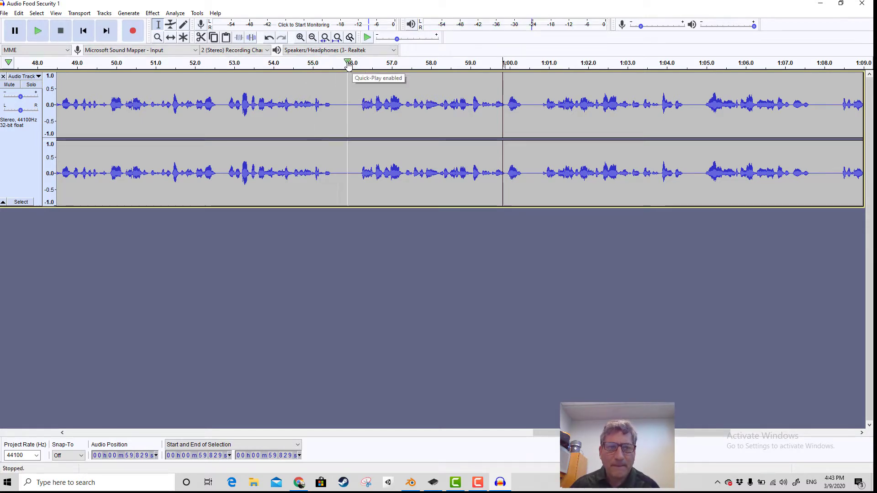
{"action": "key", "text": "space"}
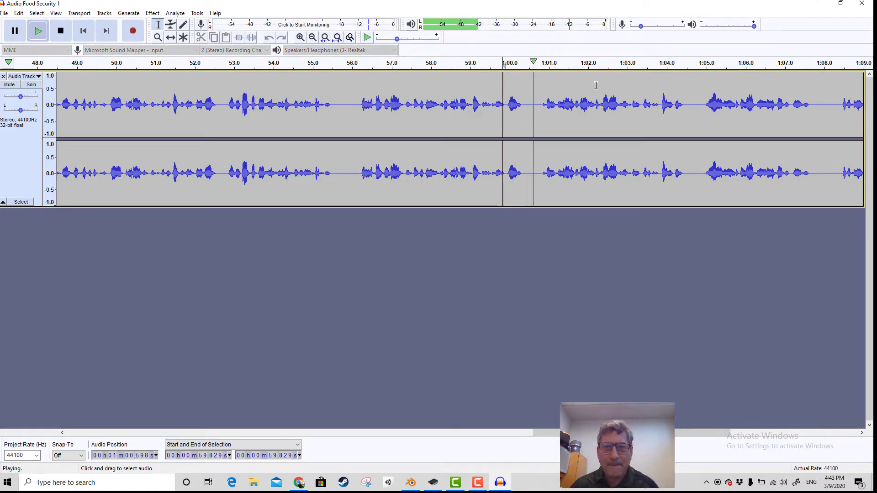
{"action": "left_click", "coordinate": [219, 65]}
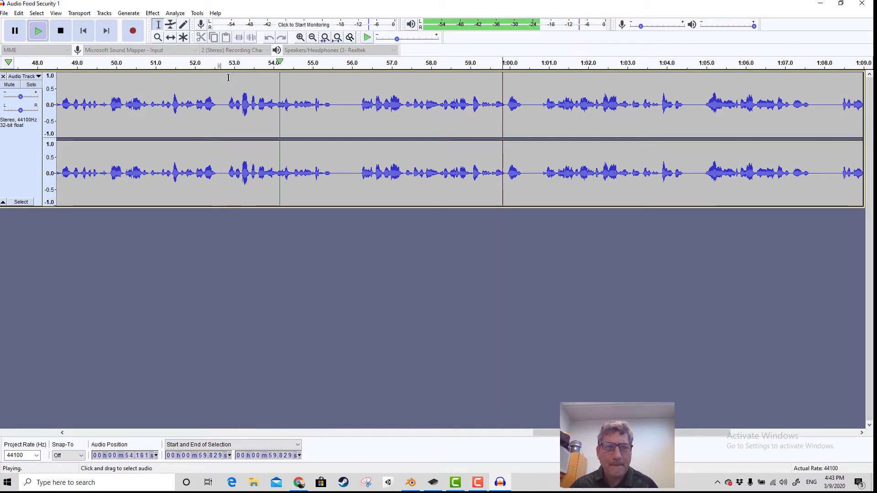
{"action": "left_click", "coordinate": [273, 64]}
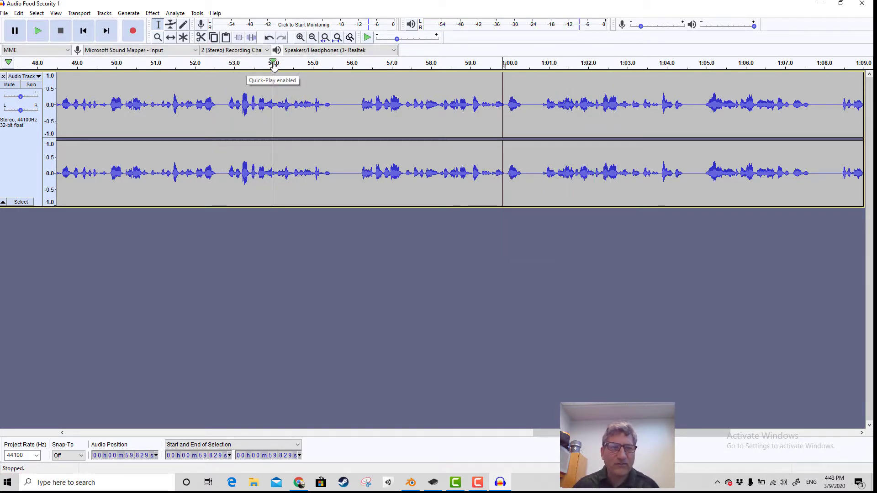
{"action": "left_click", "coordinate": [273, 64]}
{"action": "left_click", "coordinate": [274, 64]}
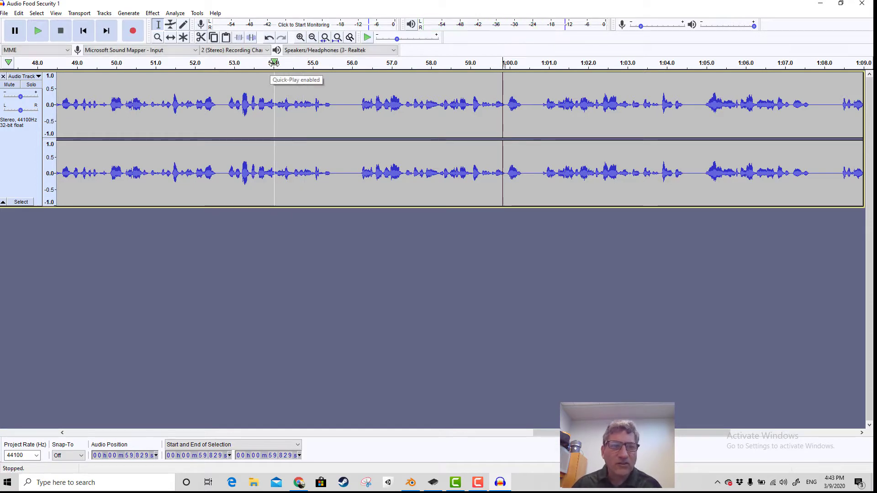
{"action": "right_click", "coordinate": [275, 67]}
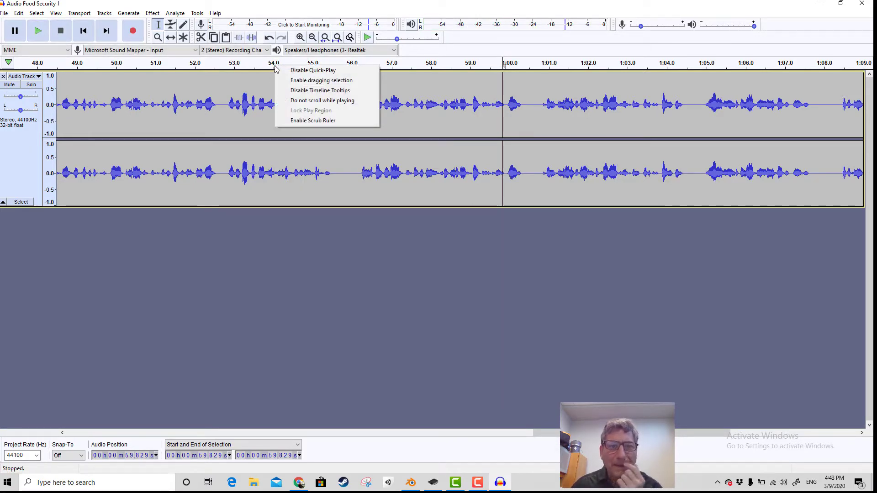
{"action": "left_click", "coordinate": [19, 13]}
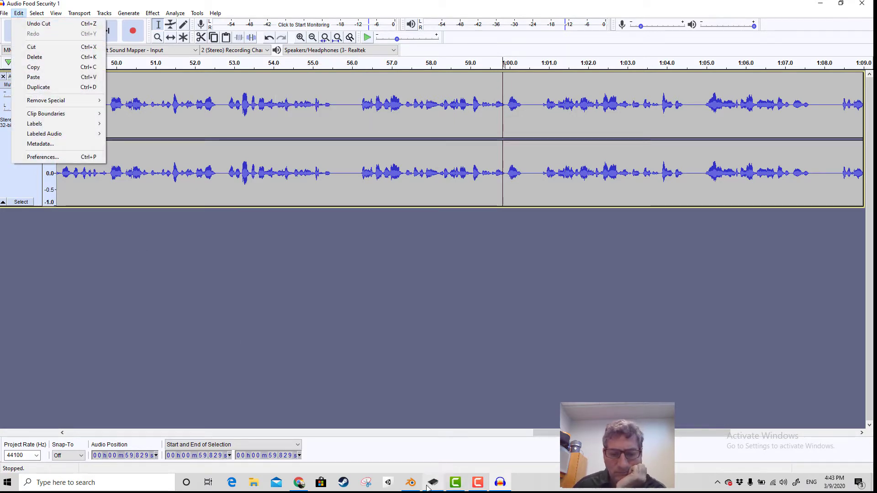
{"action": "left_click", "coordinate": [480, 486]}
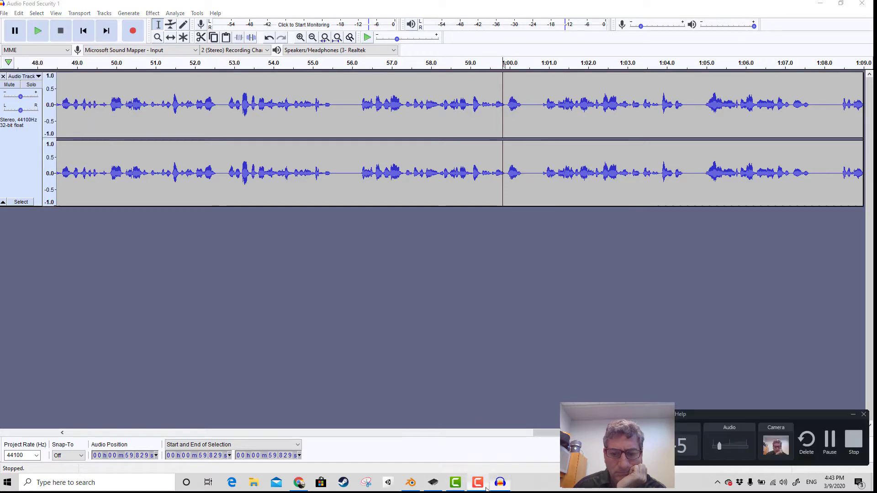
{"action": "left_click", "coordinate": [830, 443]}
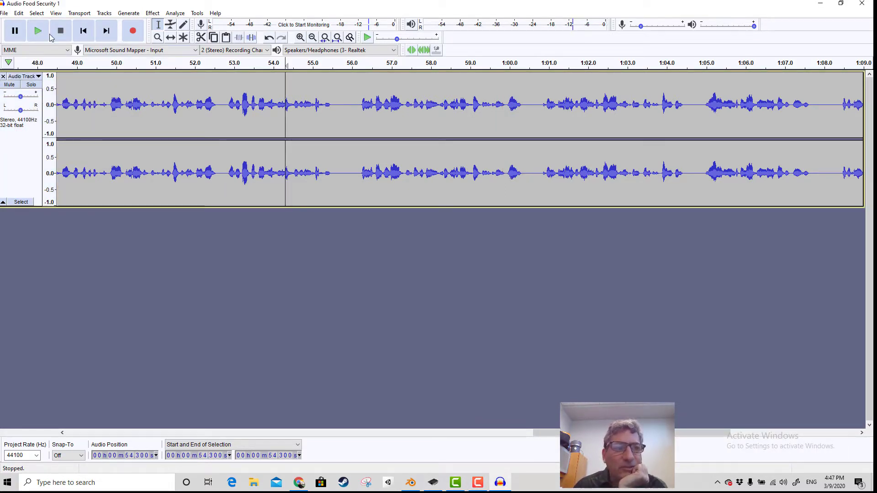
Add a label track below the narration's audio track
{"action": "left_click", "coordinate": [102, 14]}
{"action": "mouse_move", "coordinate": [123, 24]}
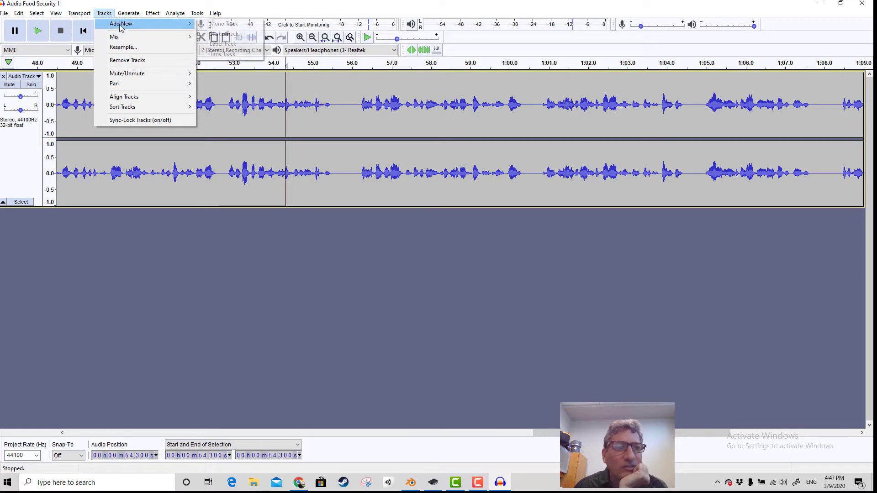
{"action": "left_click", "coordinate": [219, 44]}
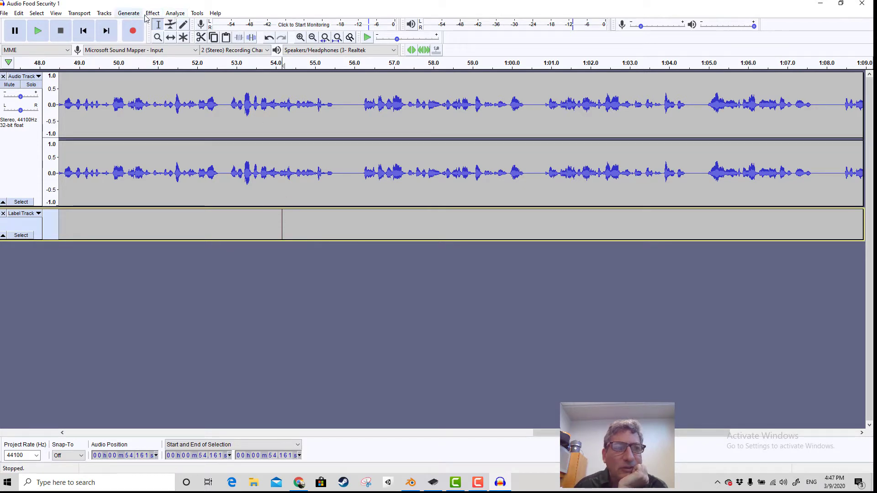
{"action": "left_click", "coordinate": [104, 14]}
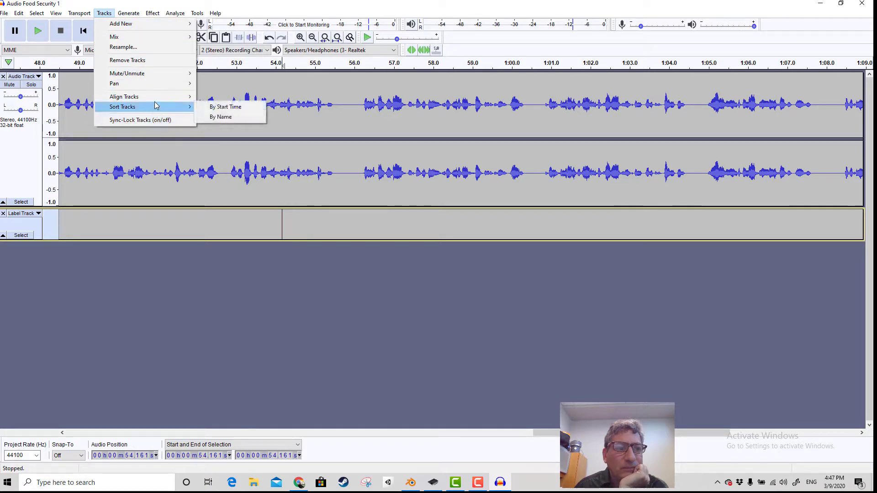
{"action": "mouse_move", "coordinate": [155, 101]}
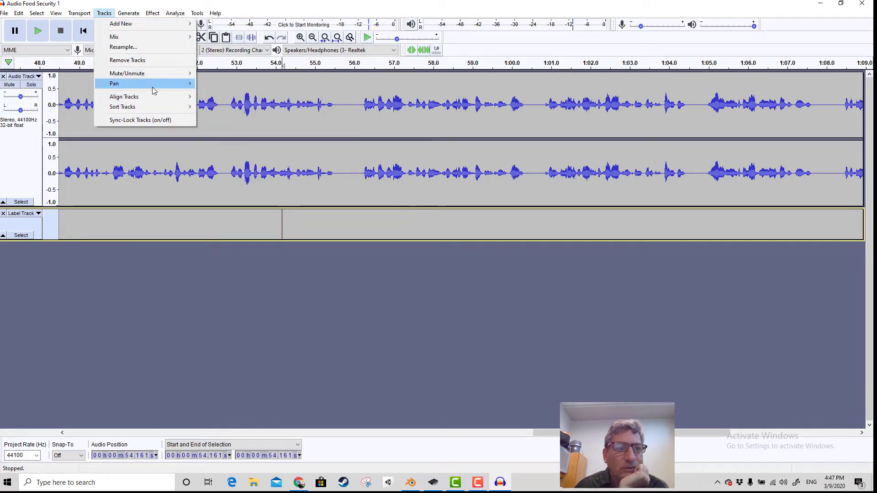
{"action": "mouse_move", "coordinate": [153, 78]}
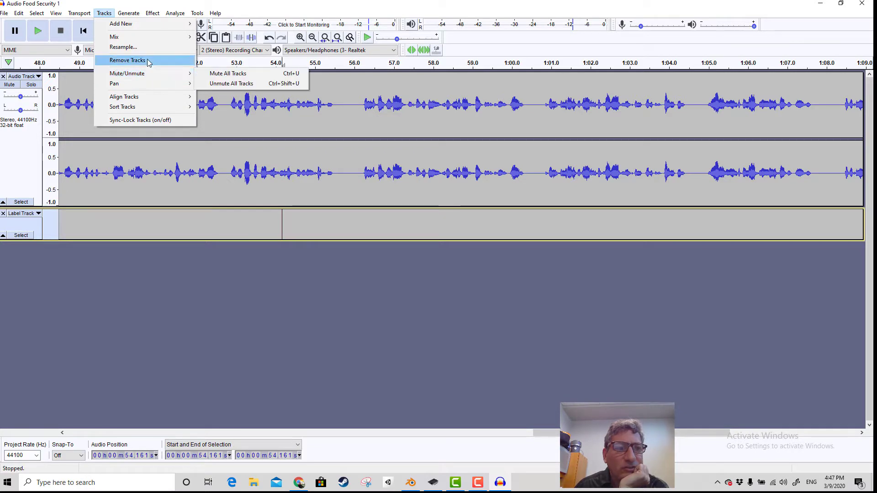
Add a label reading "Unwanted Noise" on the label track, covering about 53.67 to 54.04 s
{"action": "left_click", "coordinate": [260, 219]}
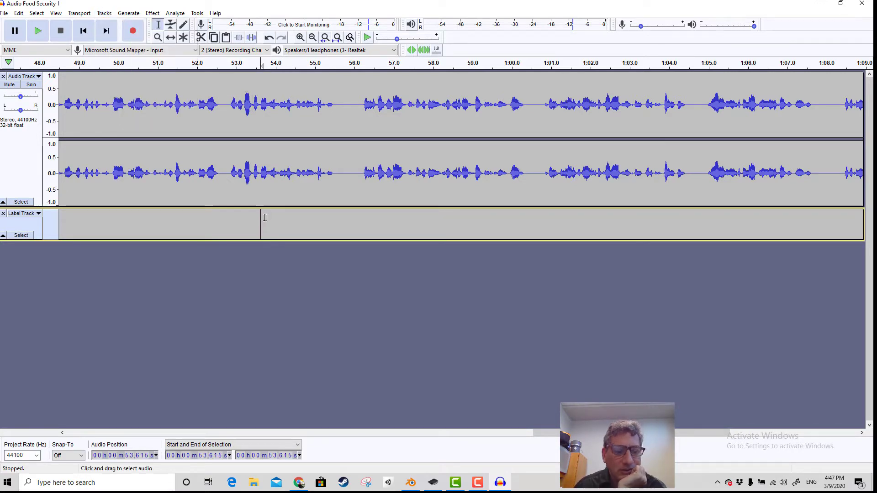
{"action": "key", "text": "ctrl+b"}
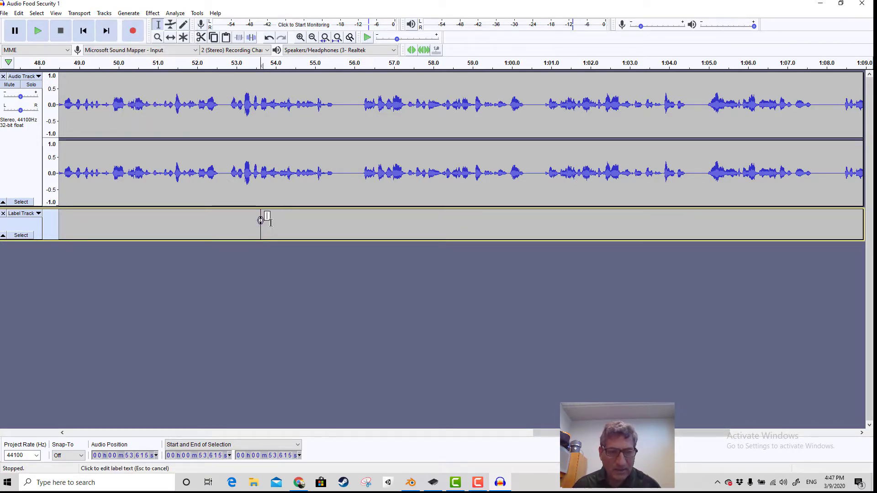
{"action": "mouse_move", "coordinate": [270, 222]}
{"action": "left_mouse_down"}
{"action": "mouse_move", "coordinate": [278, 221]}
{"action": "mouse_move", "coordinate": [263, 221]}
{"action": "left_mouse_up"}
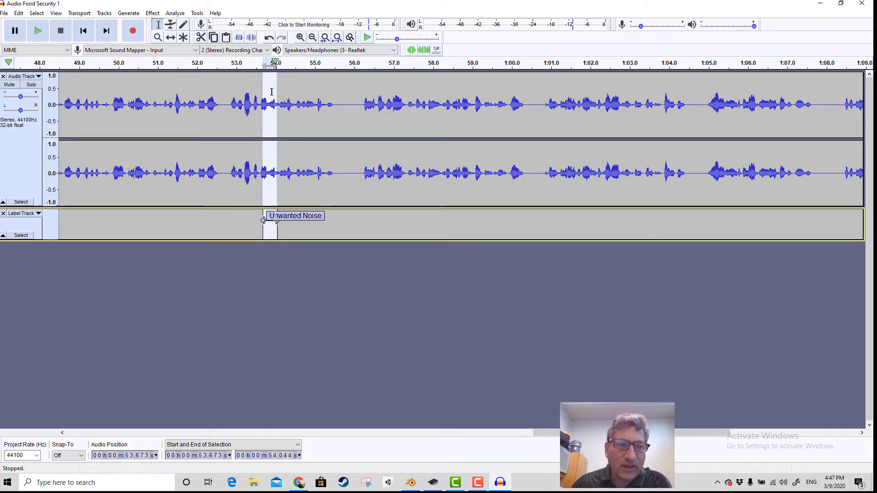
Play the audio around the label and shift the labelled region to about 53.98 to 54.35 s
{"action": "left_click", "coordinate": [265, 70]}
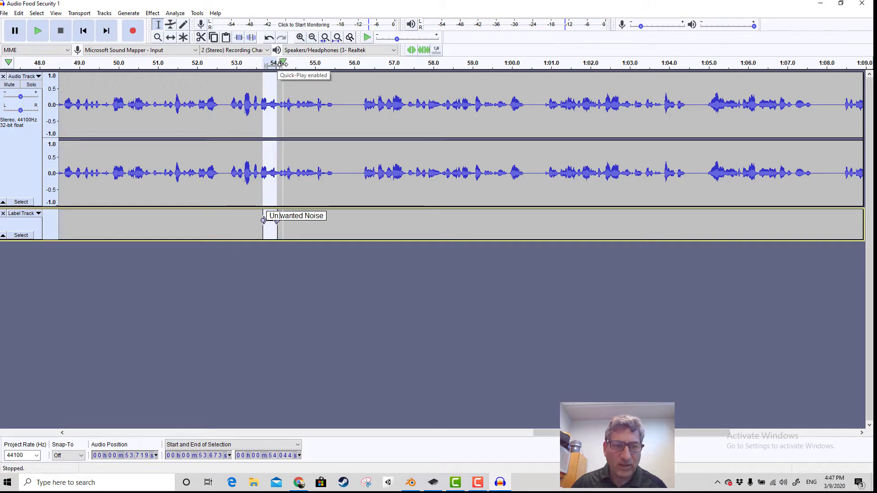
{"action": "left_click", "coordinate": [287, 65]}
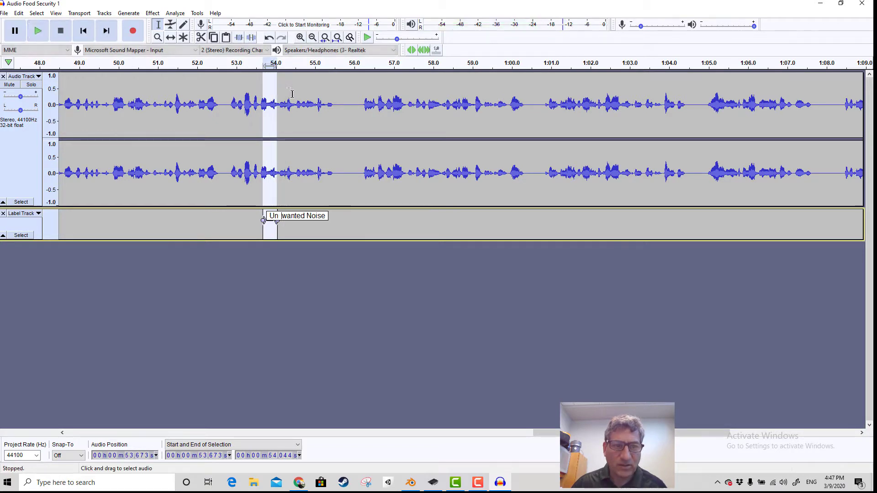
{"action": "left_click_drag", "start_coordinate": [280, 224], "coordinate": [290, 224]}
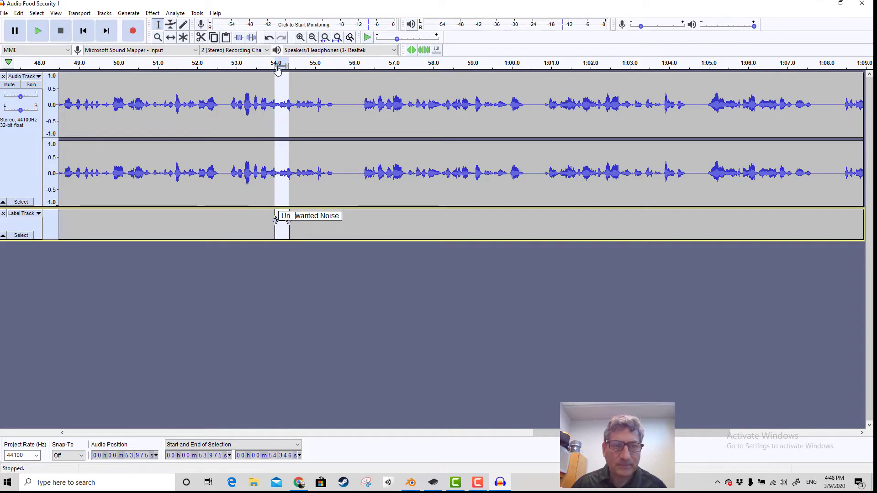
Play from about 54 s, trim the label's start to 53.986 s and correct its text to "Unwanted Noise"
{"action": "left_click", "coordinate": [276, 65]}
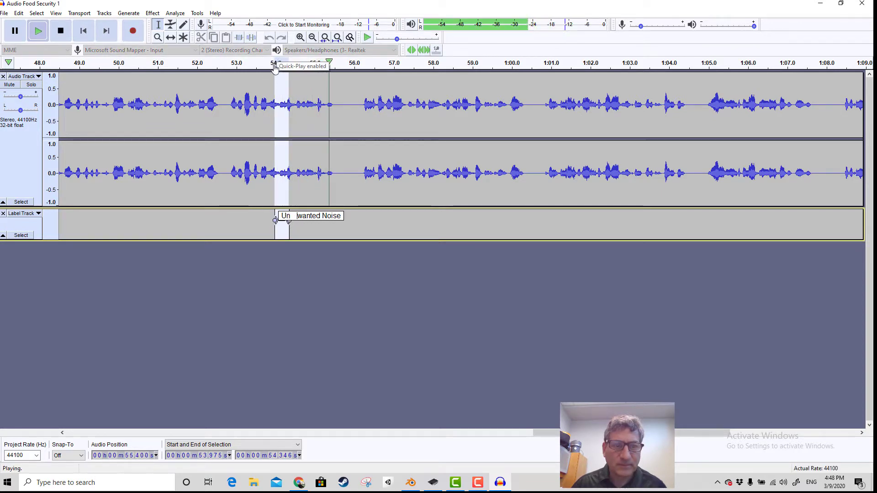
{"action": "left_click", "coordinate": [276, 65]}
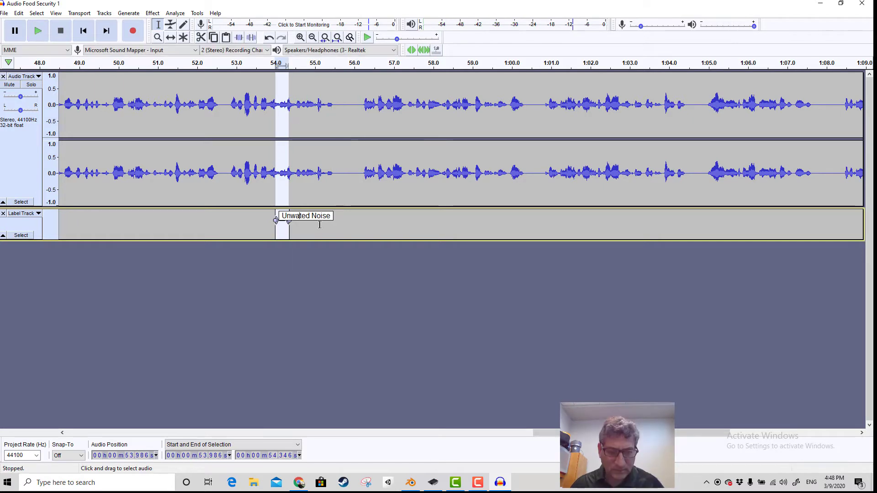
{"action": "type", "text": "n"}
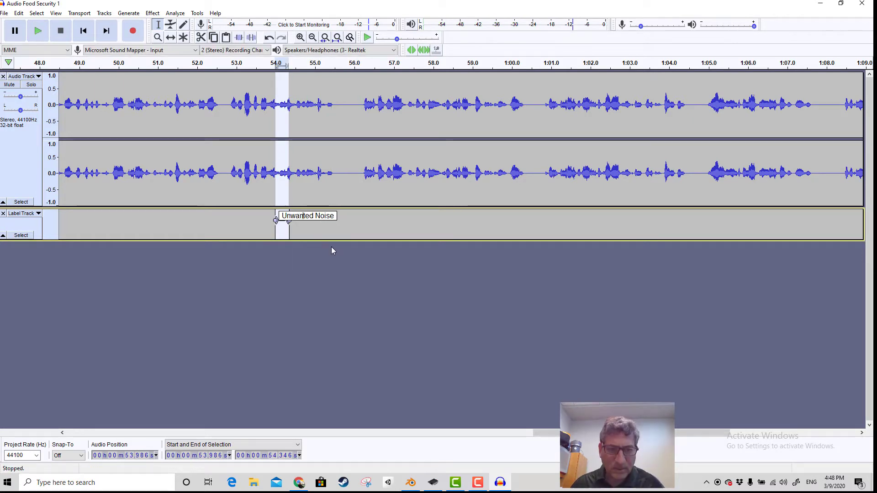
{"action": "left_click", "coordinate": [313, 261]}
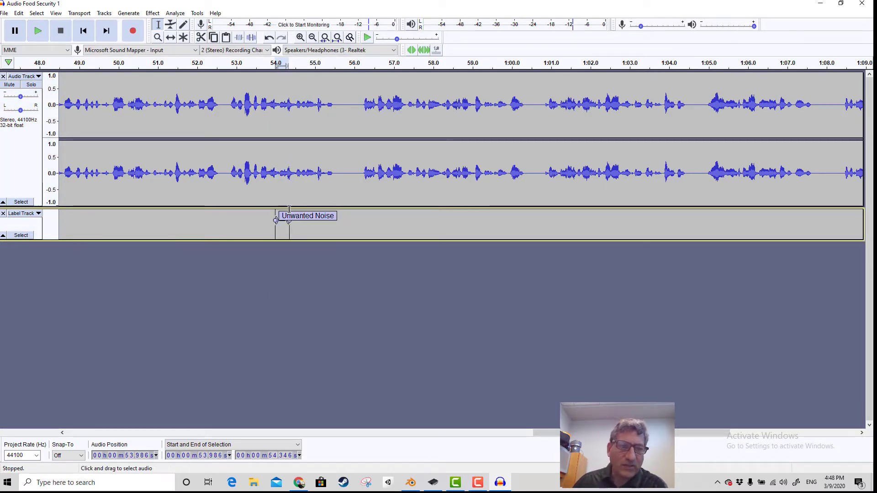
Rename the label track "Noise to remove"
{"action": "left_click", "coordinate": [25, 214]}
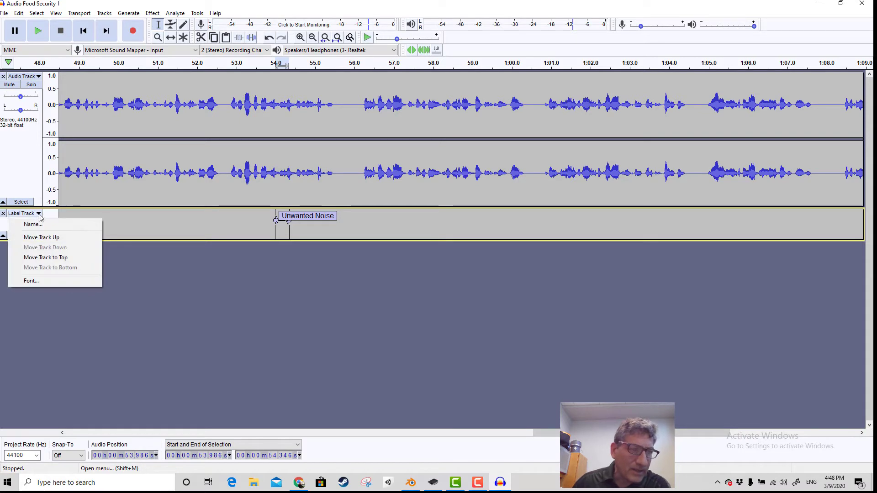
{"action": "left_click", "coordinate": [33, 225]}
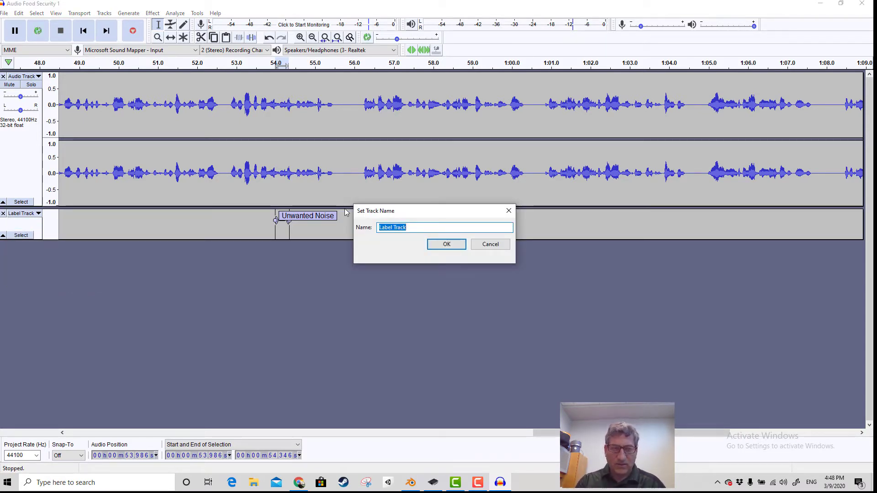
{"action": "type", "text": "Noise to remove"}
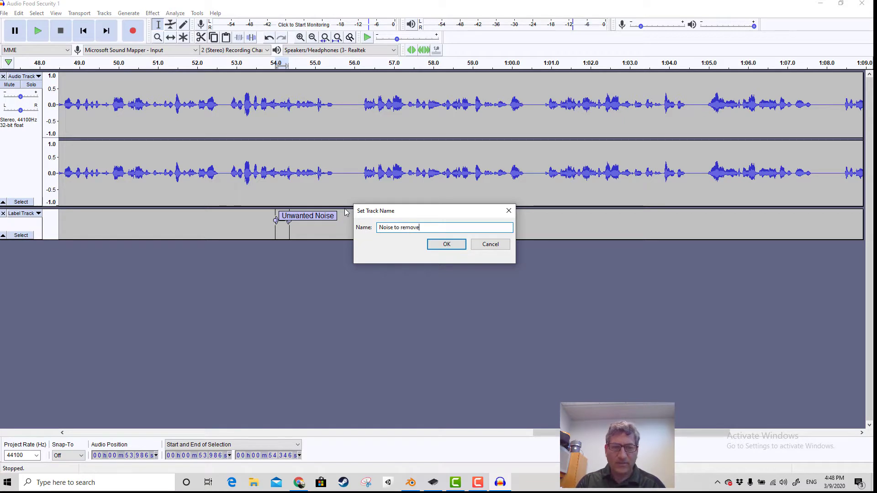
{"action": "key", "text": "Return"}
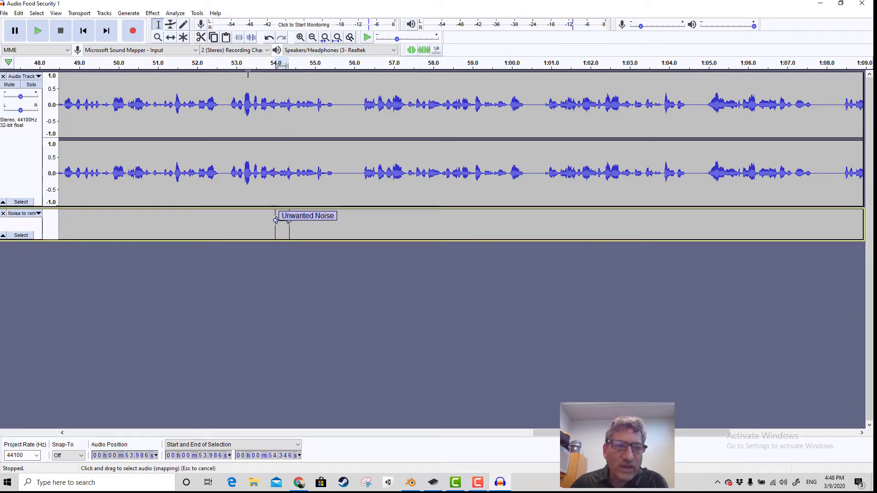
Play back the narration from about 53 s to check the passage leading into the labelled noise
{"action": "left_click", "coordinate": [232, 63]}
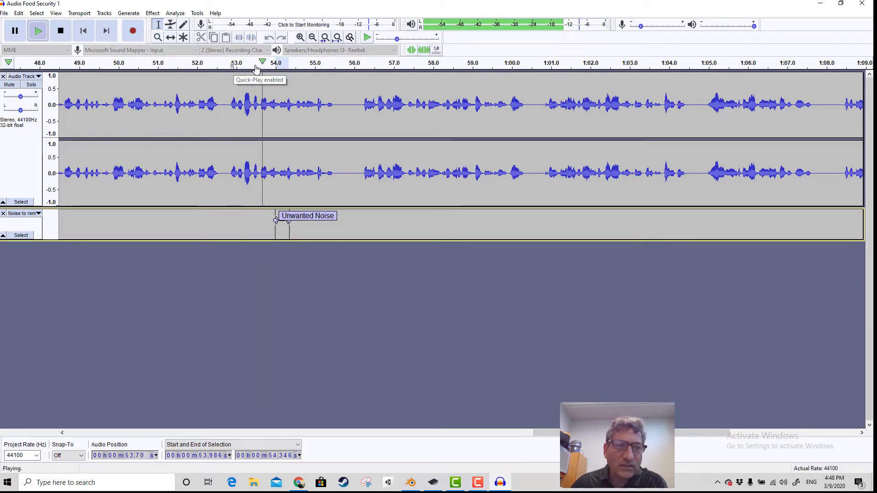
{"action": "key", "text": "space"}
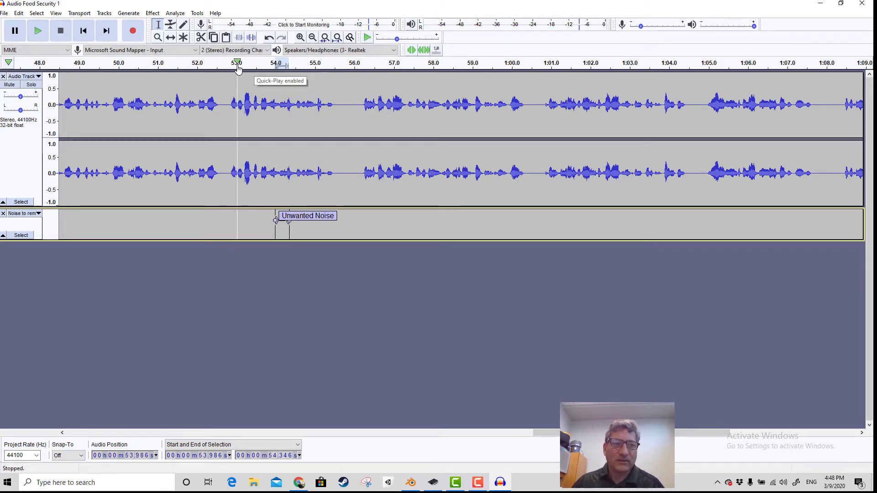
Replay the narration from about 52.8 s to hear the words around the labelled noise
{"action": "left_click", "coordinate": [230, 63]}
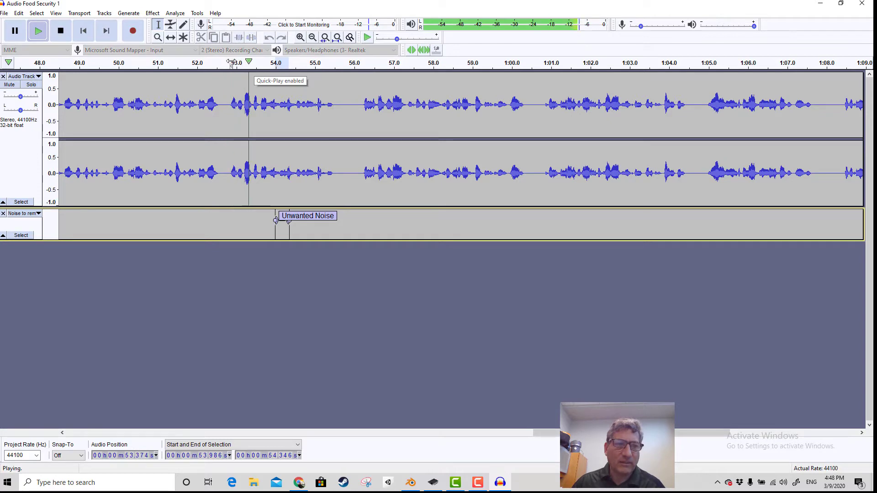
{"action": "key", "text": "space"}
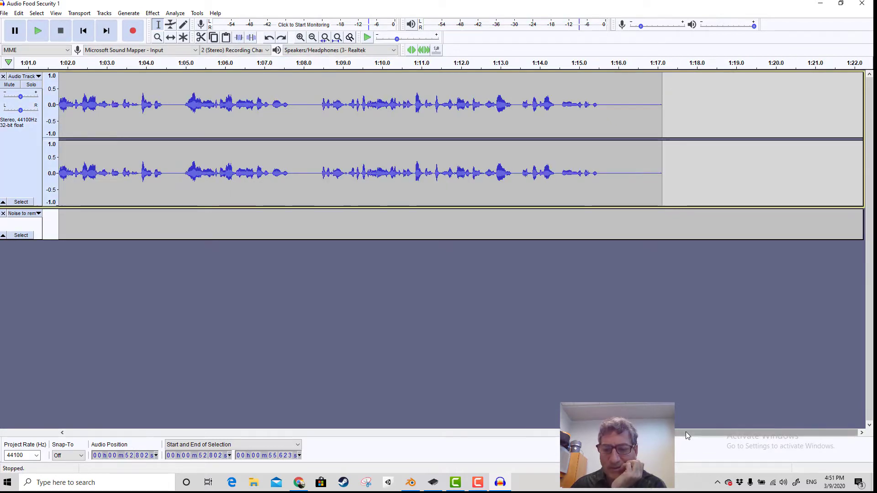
Try recording a replacement take for the selected 52.802 to 55.623 s passage on a new track, and undo the recording
{"action": "left_click_drag", "start_coordinate": [686, 433], "coordinate": [502, 433]}
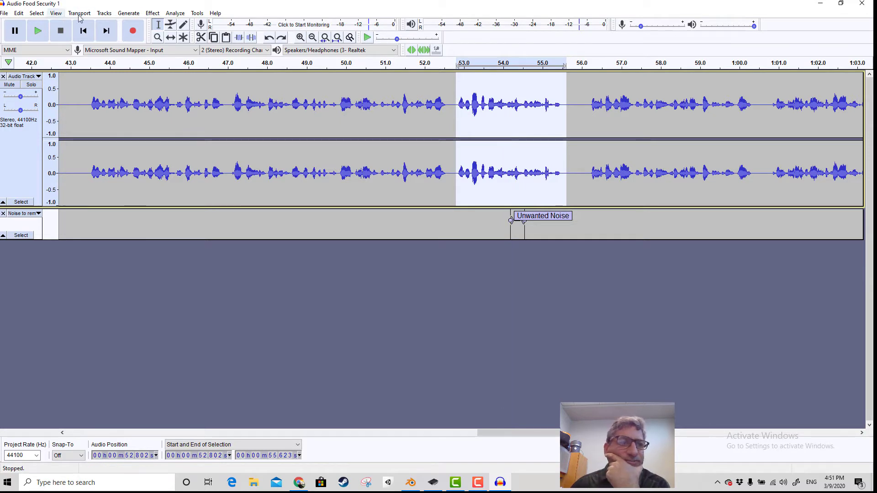
{"action": "left_click", "coordinate": [101, 14]}
{"action": "mouse_move", "coordinate": [81, 14]}
{"action": "mouse_move", "coordinate": [97, 33]}
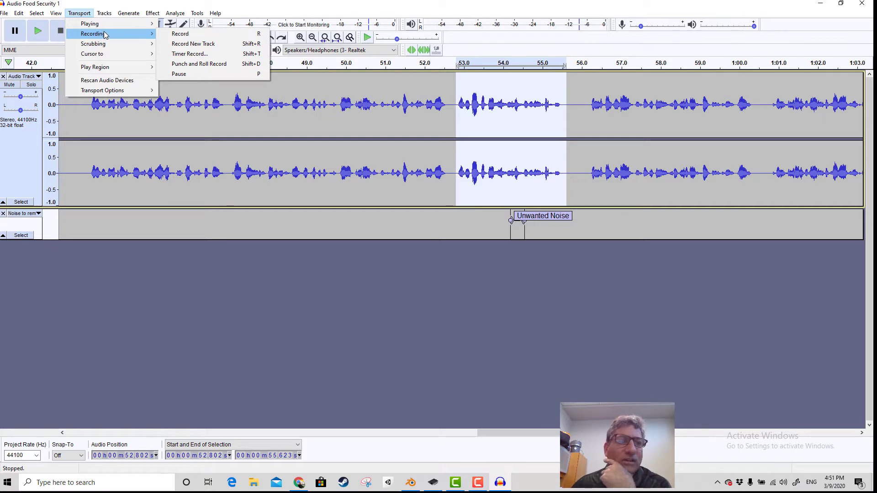
{"action": "left_click", "coordinate": [206, 44]}
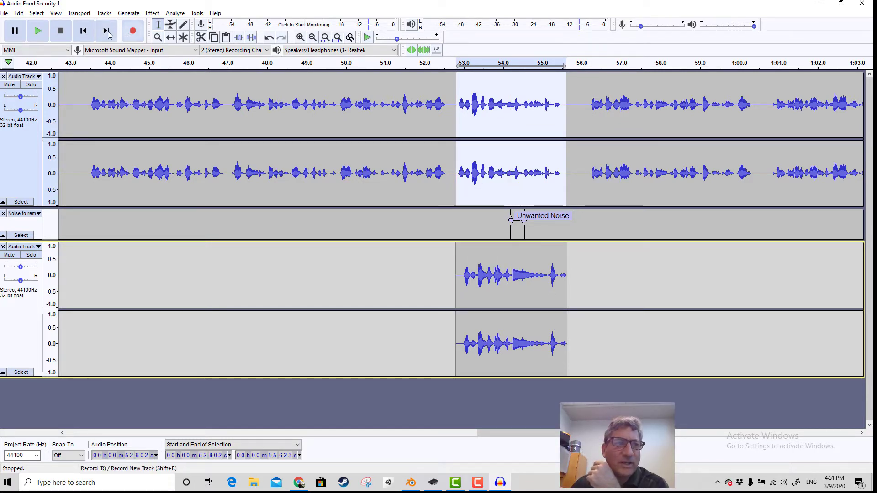
{"action": "left_click", "coordinate": [19, 12]}
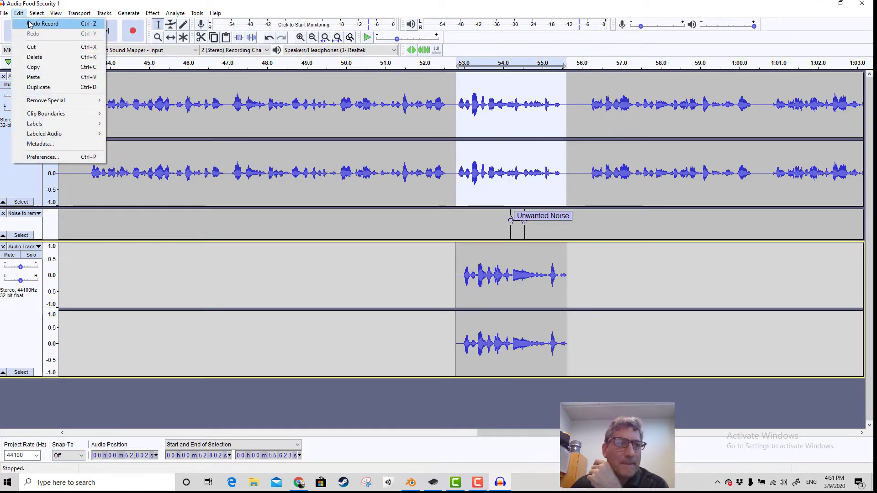
{"action": "left_click", "coordinate": [28, 22]}
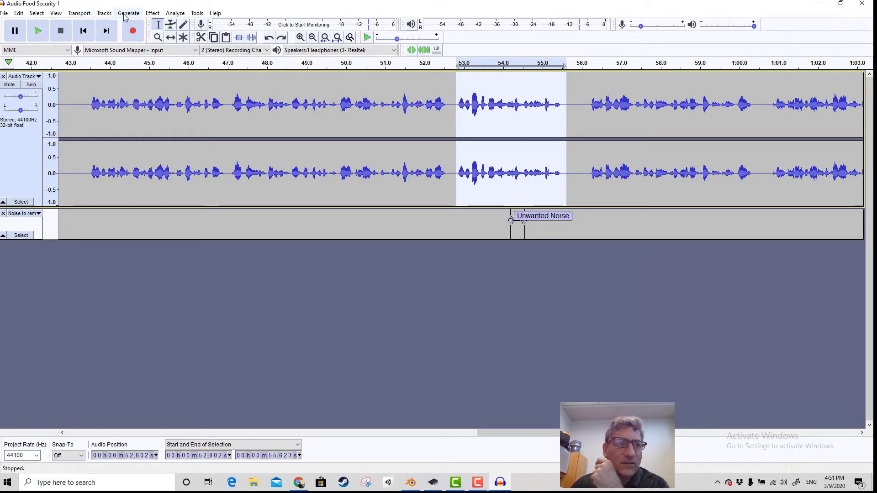
Record a second replacement take of the selected passage on a new track and undo it
{"action": "left_click", "coordinate": [78, 15]}
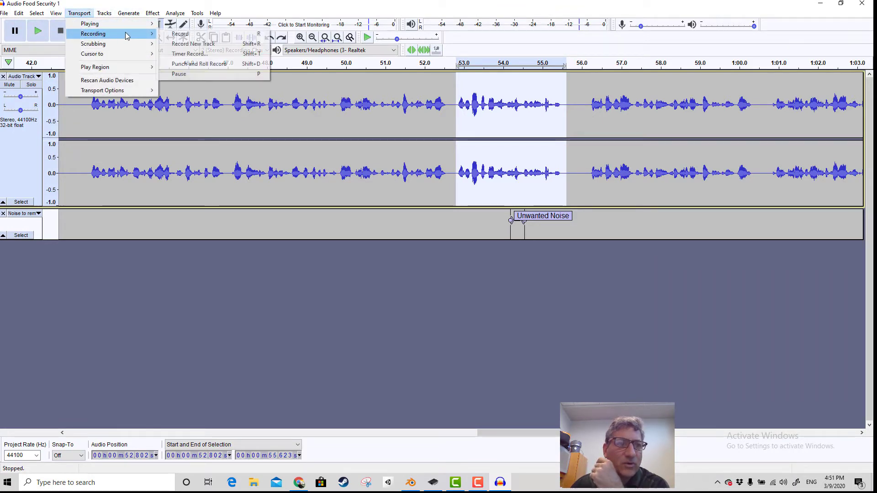
{"action": "left_click", "coordinate": [213, 44]}
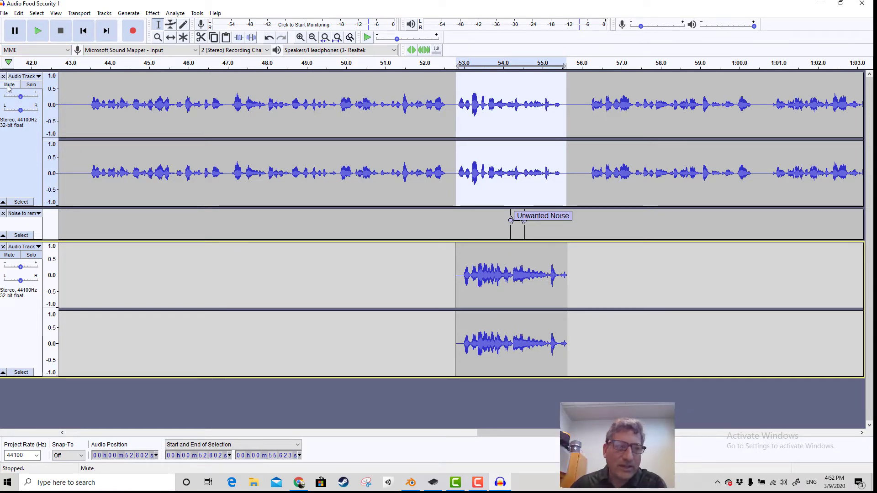
{"action": "left_click", "coordinate": [20, 14]}
{"action": "left_click", "coordinate": [28, 21]}
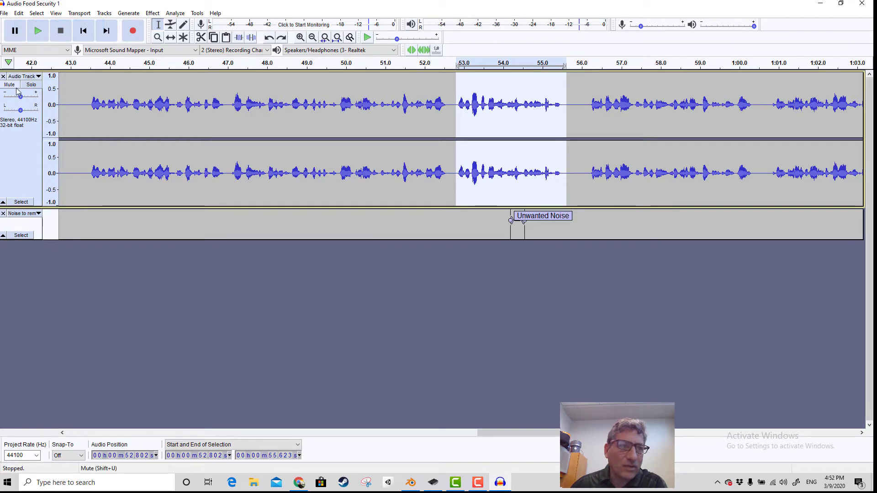
Mute the original narration track, record the selected passage again on a new track, and unmute the narration
{"action": "left_click", "coordinate": [10, 85]}
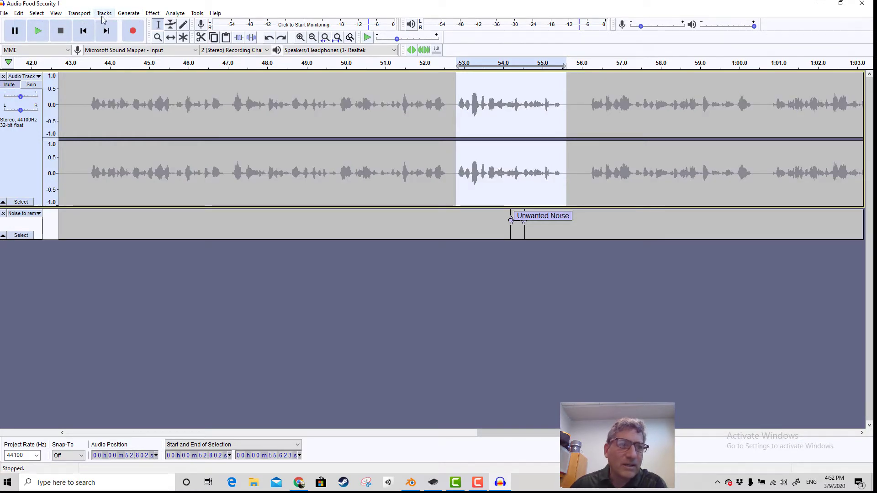
{"action": "left_click", "coordinate": [80, 14]}
{"action": "mouse_move", "coordinate": [101, 34]}
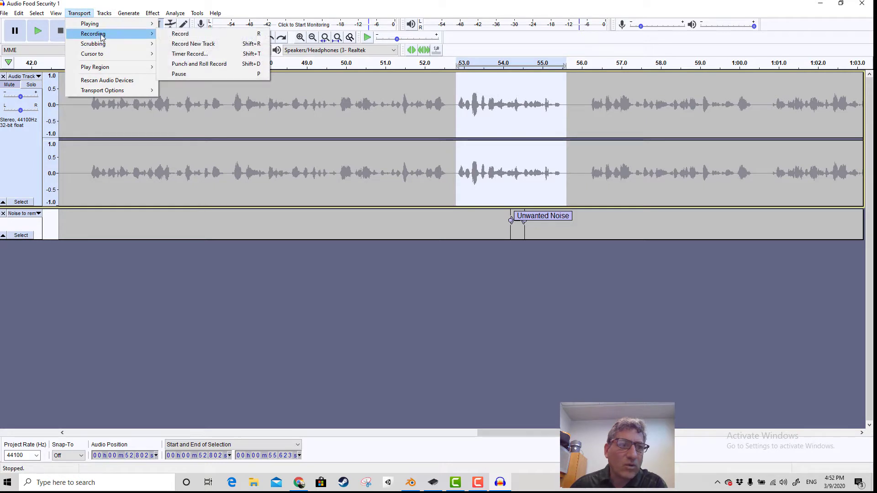
{"action": "left_click", "coordinate": [219, 48]}
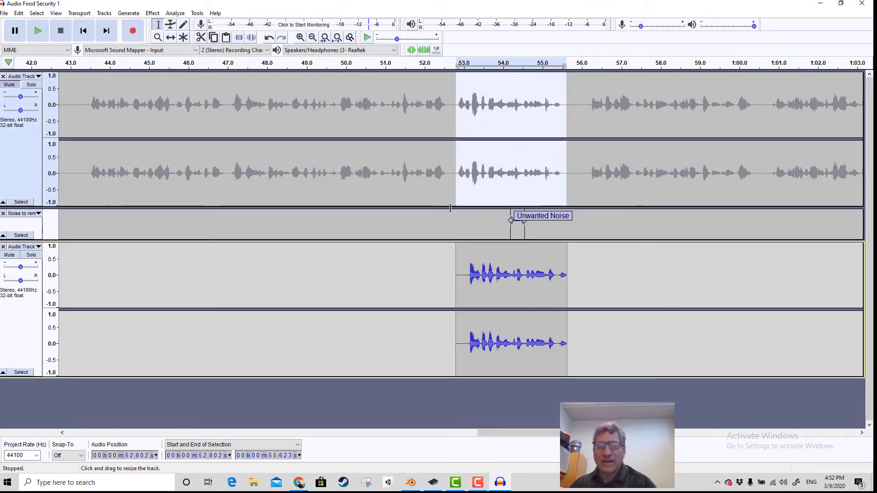
{"action": "left_click", "coordinate": [12, 86]}
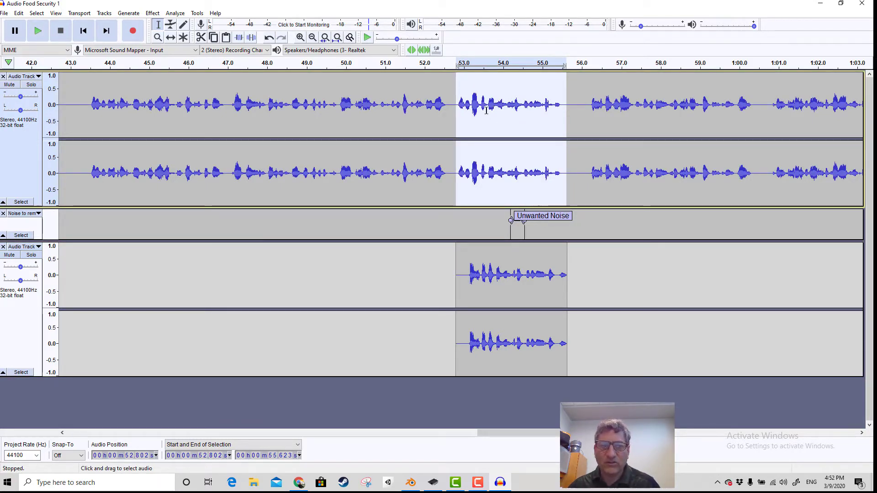
Try deleting and cutting the selected 52.802 to 55.623 s passage from the narration, undoing each removal
{"action": "left_click", "coordinate": [19, 13]}
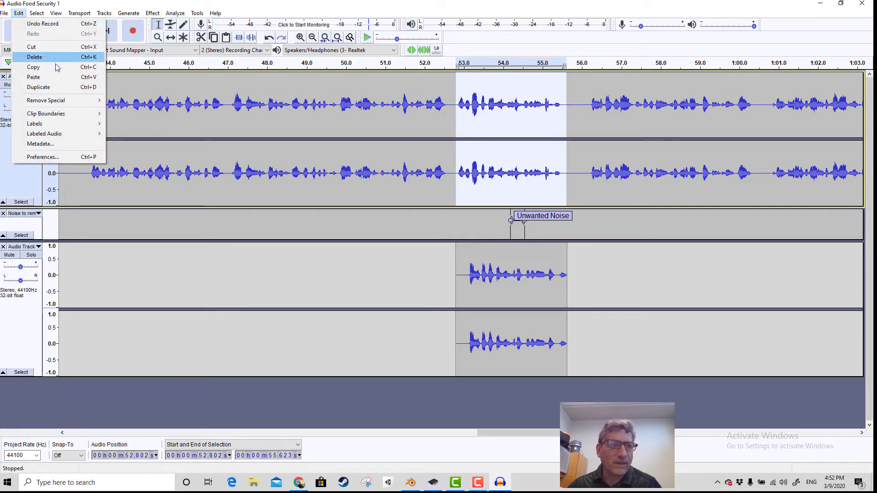
{"action": "left_click", "coordinate": [53, 58]}
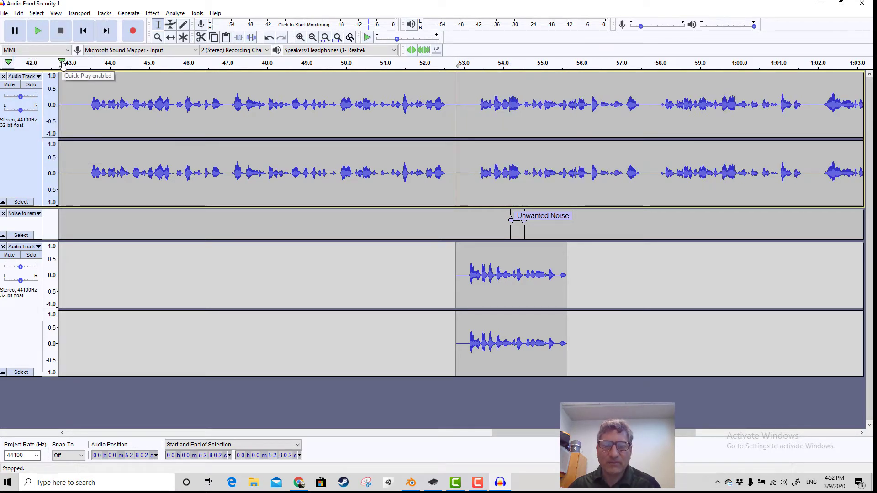
{"action": "left_click", "coordinate": [19, 12]}
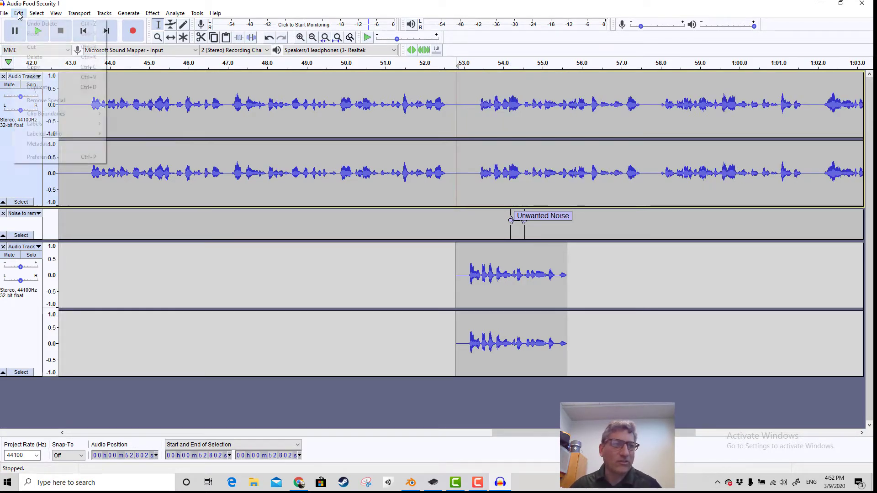
{"action": "left_click", "coordinate": [42, 23]}
{"action": "left_click", "coordinate": [18, 13]}
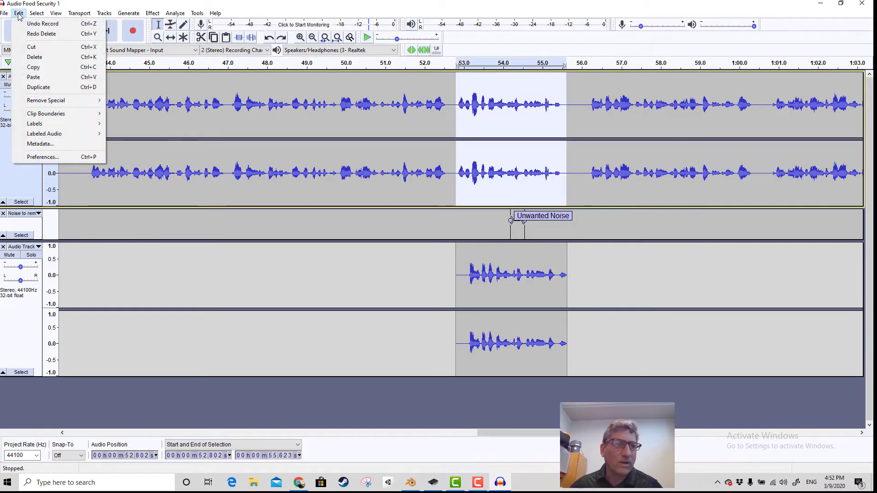
{"action": "left_click", "coordinate": [49, 47]}
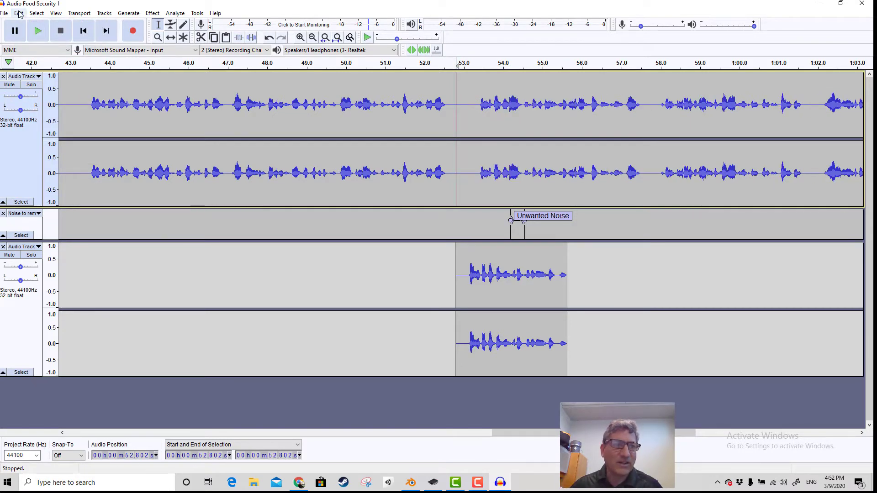
{"action": "left_click", "coordinate": [19, 12]}
{"action": "left_click", "coordinate": [42, 24]}
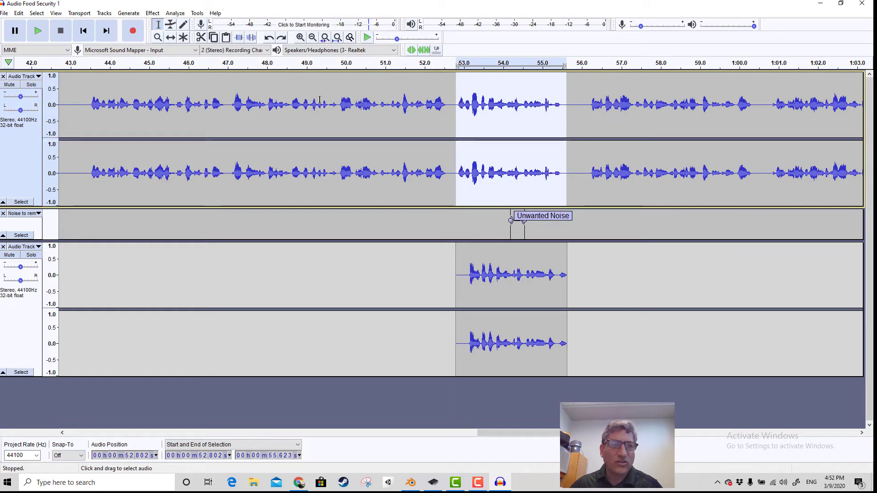
Copy the newly recorded take and paste it over the narration passage from 52.802 to 55.879 s
{"action": "left_click_drag", "start_coordinate": [459, 105], "coordinate": [566, 125]}
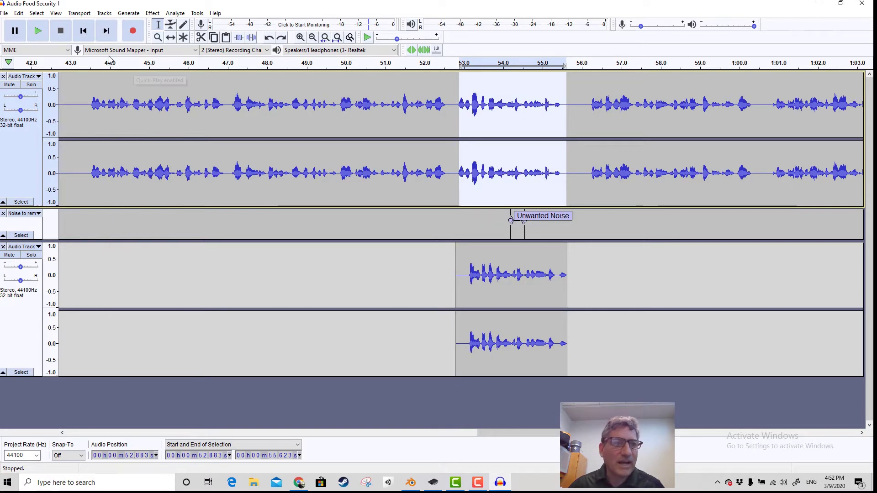
{"action": "left_click_drag", "start_coordinate": [455, 270], "coordinate": [568, 323]}
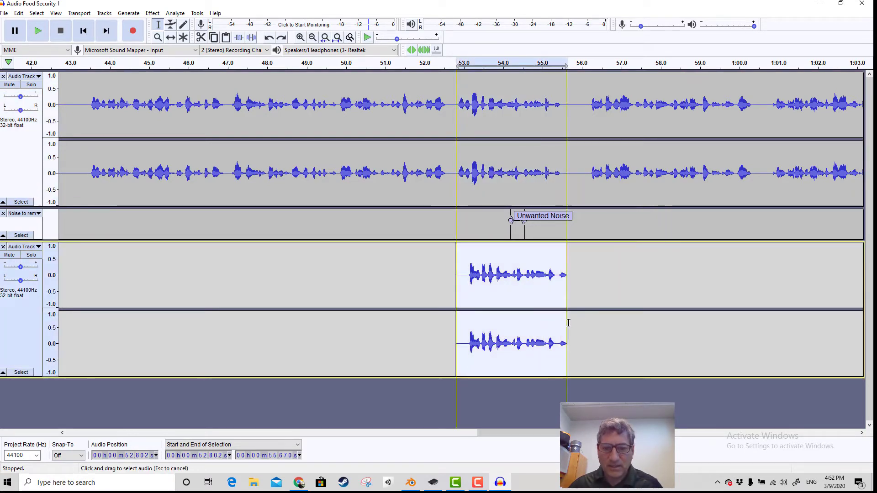
{"action": "left_click", "coordinate": [505, 294]}
{"action": "left_click", "coordinate": [458, 258]}
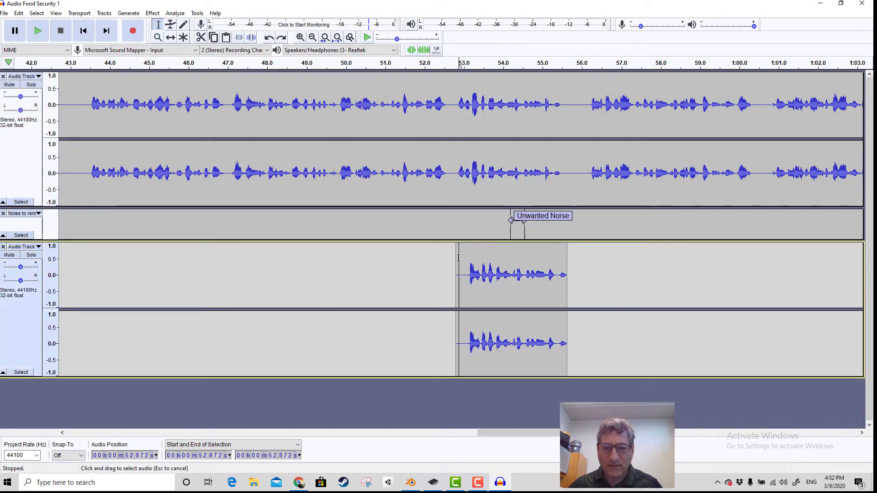
{"action": "left_click_drag", "start_coordinate": [457, 262], "coordinate": [566, 279]}
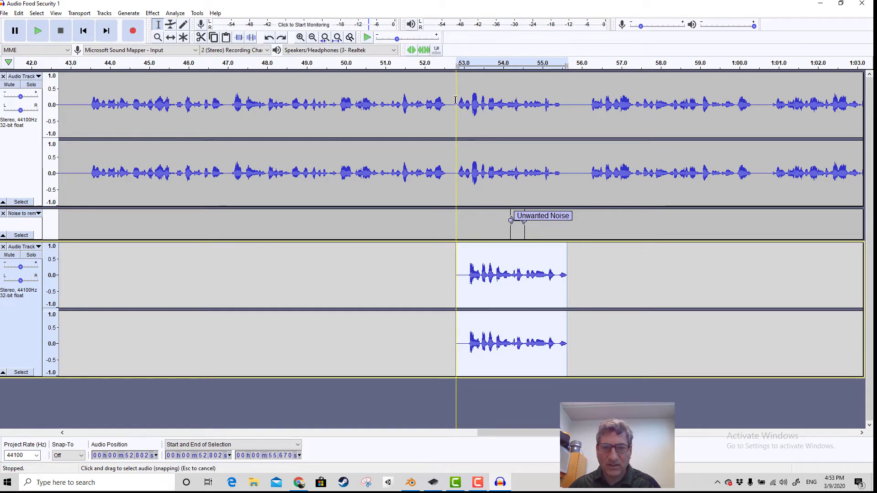
{"action": "left_click_drag", "start_coordinate": [455, 100], "coordinate": [576, 115]}
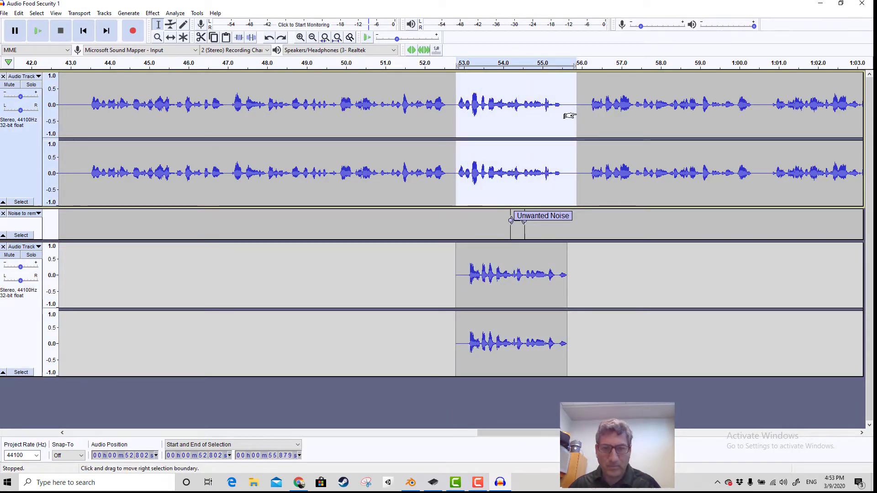
{"action": "key", "text": "ctrl+v"}
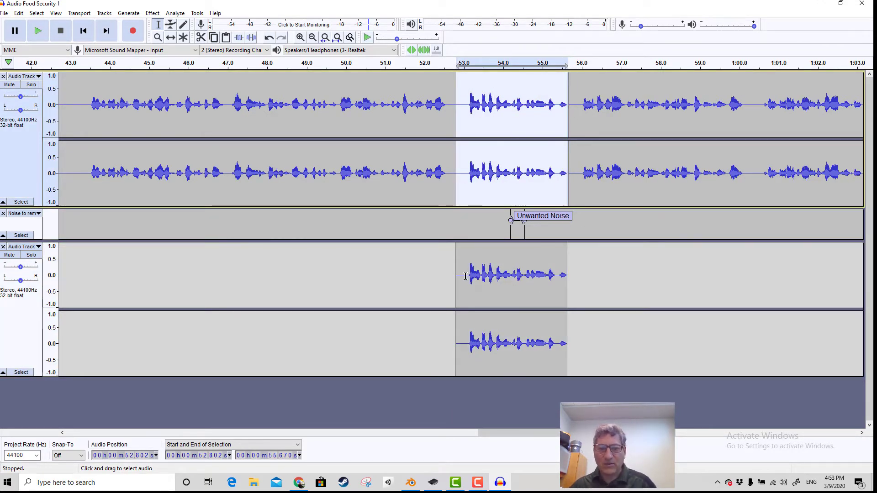
Delete the recorded take and its leftover sliver from the second audio track
{"action": "left_click_drag", "start_coordinate": [459, 271], "coordinate": [573, 271]}
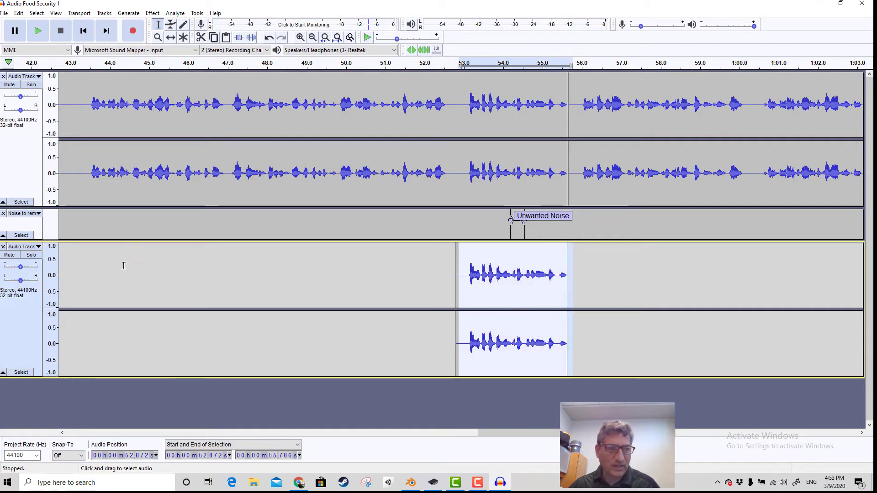
{"action": "key", "text": "Delete"}
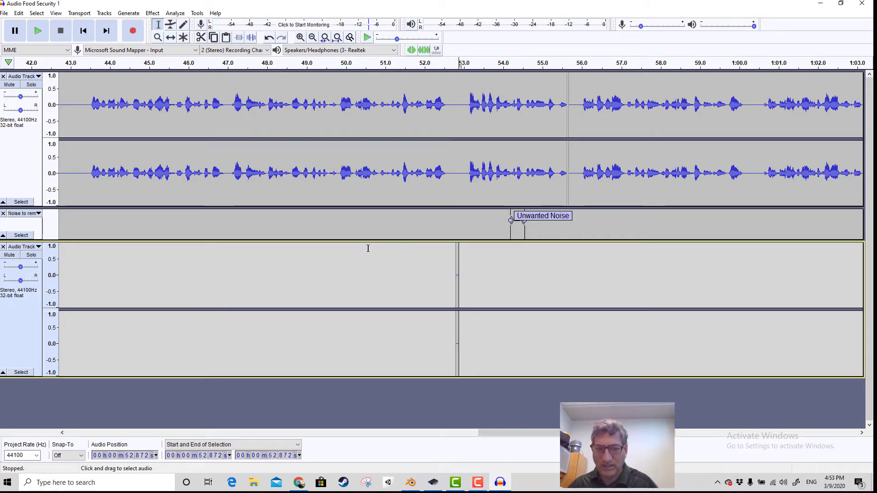
{"action": "left_click_drag", "start_coordinate": [428, 273], "coordinate": [481, 277]}
{"action": "key", "text": "Delete"}
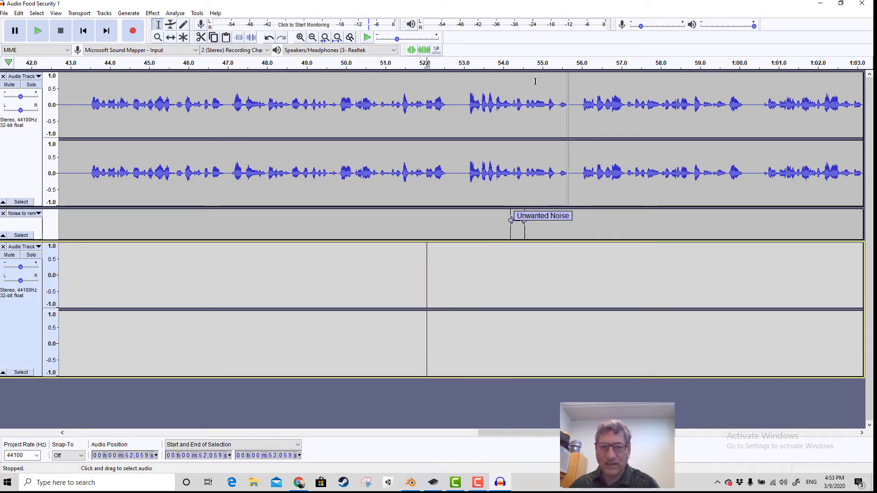
Play the edited narration from about 52 s to check the replaced passage
{"action": "key", "text": "space"}
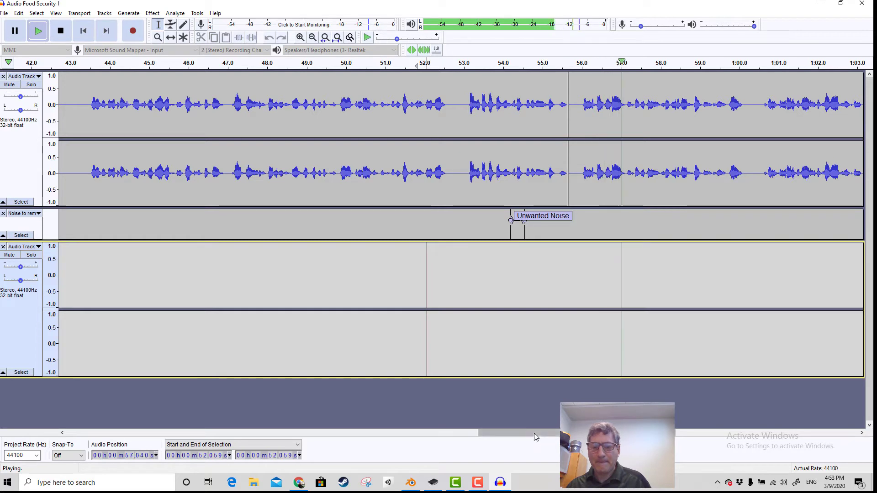
{"action": "left_click_drag", "start_coordinate": [534, 433], "coordinate": [569, 433]}
{"action": "key", "text": "space"}
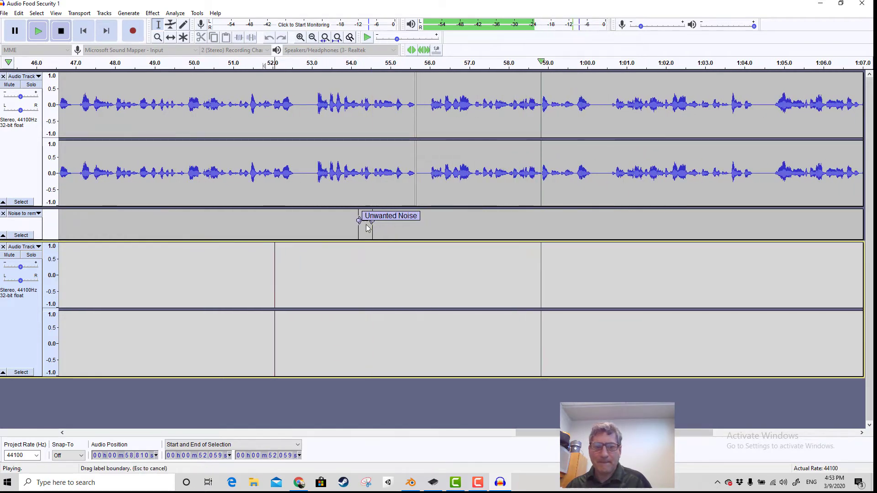
Delete the "Unwanted Noise" label by removing the label track region from 54.056 to 54.962 s
{"action": "left_click_drag", "start_coordinate": [353, 219], "coordinate": [388, 224]}
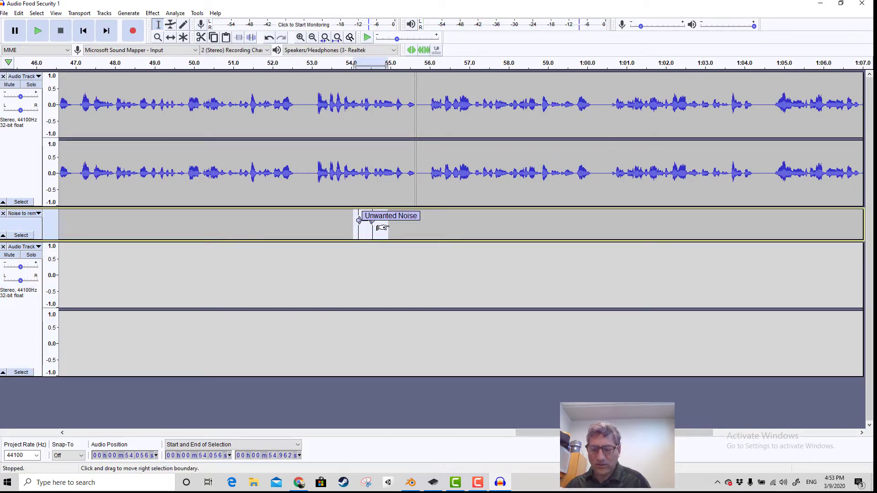
{"action": "key", "text": "Delete"}
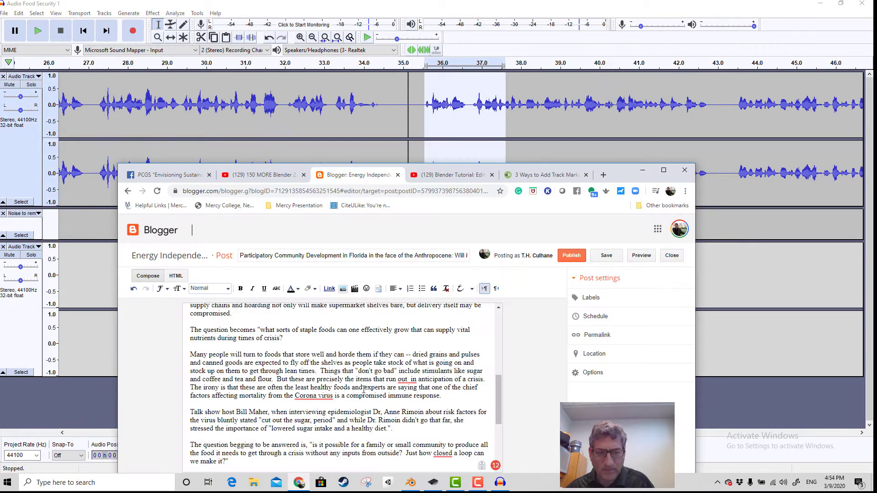
Export the narration from 35.352 s to 1 min 15.883 s as the MP3 file Audio Food Security 2, leaving the metadata tags empty
{"action": "left_click", "coordinate": [415, 90]}
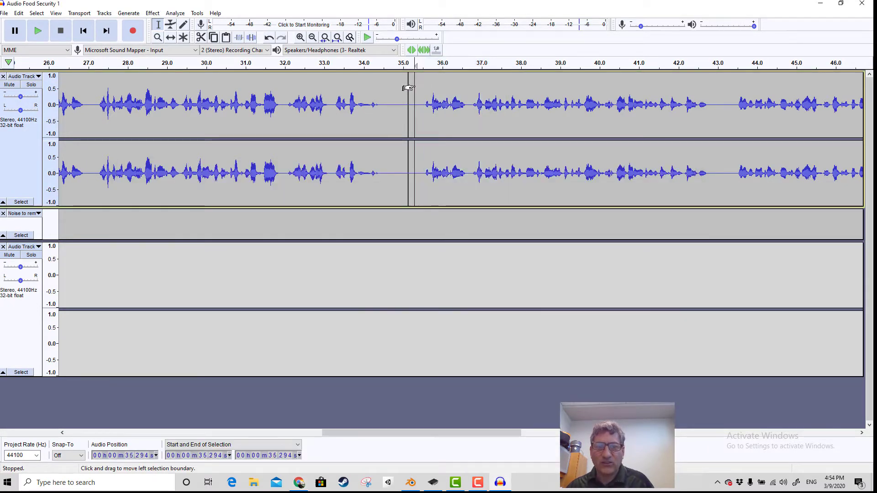
{"action": "left_click_drag", "start_coordinate": [417, 90], "coordinate": [777, 125]}
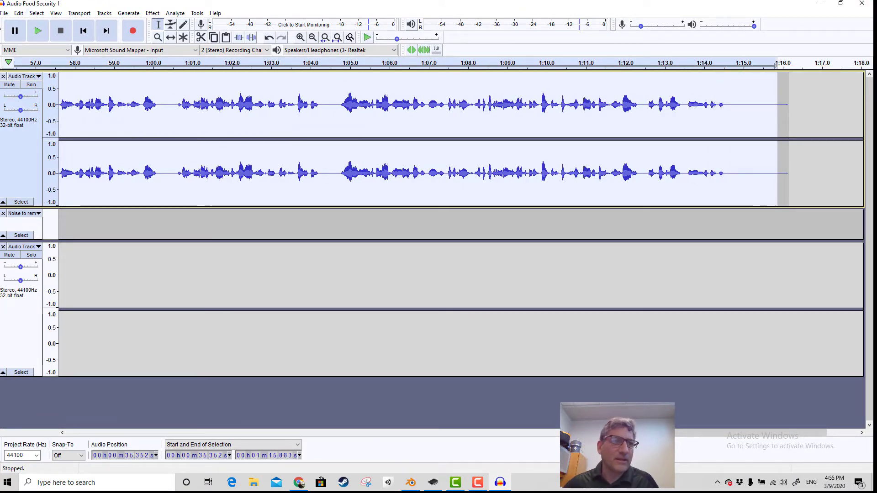
{"action": "left_click", "coordinate": [4, 13]}
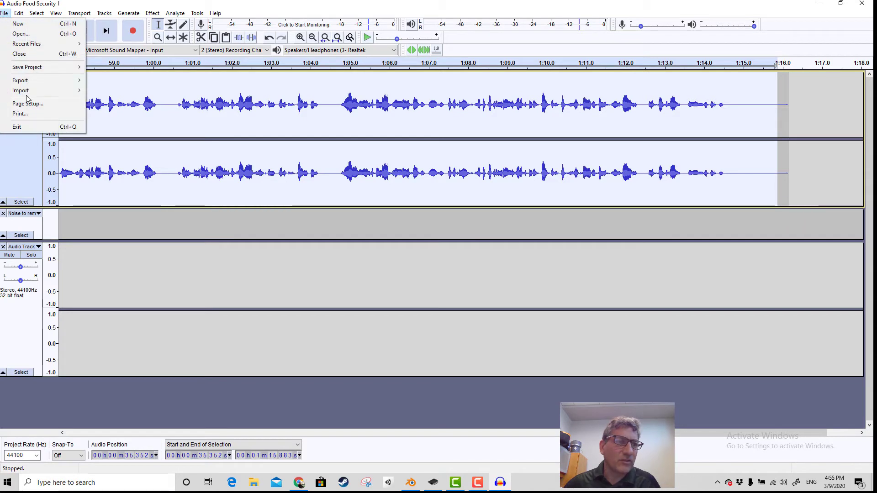
{"action": "mouse_move", "coordinate": [36, 84]}
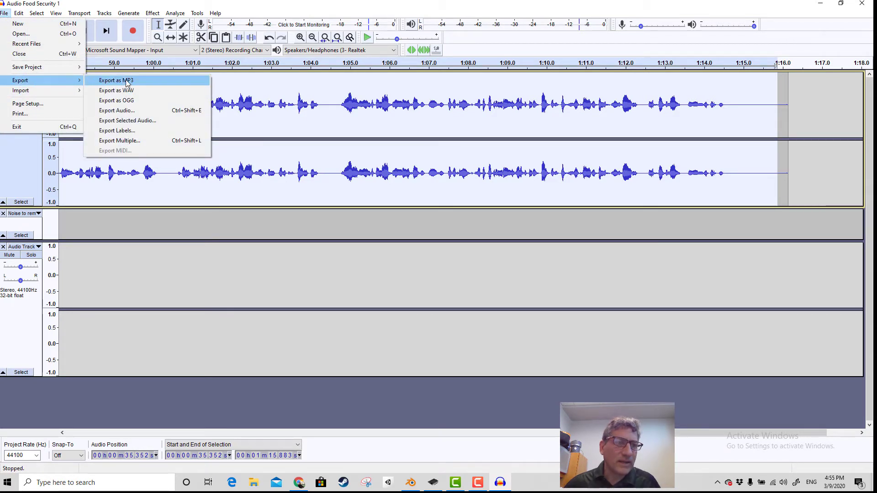
{"action": "left_click", "coordinate": [143, 121]}
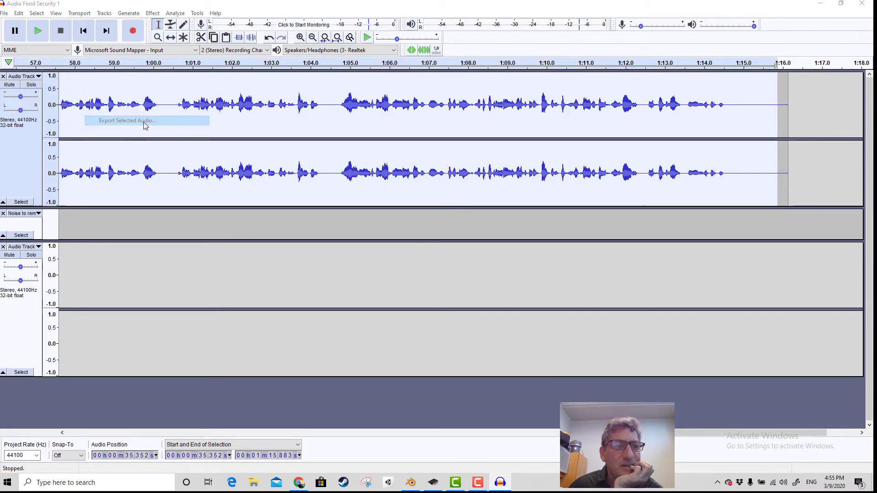
{"action": "left_click", "coordinate": [188, 199]}
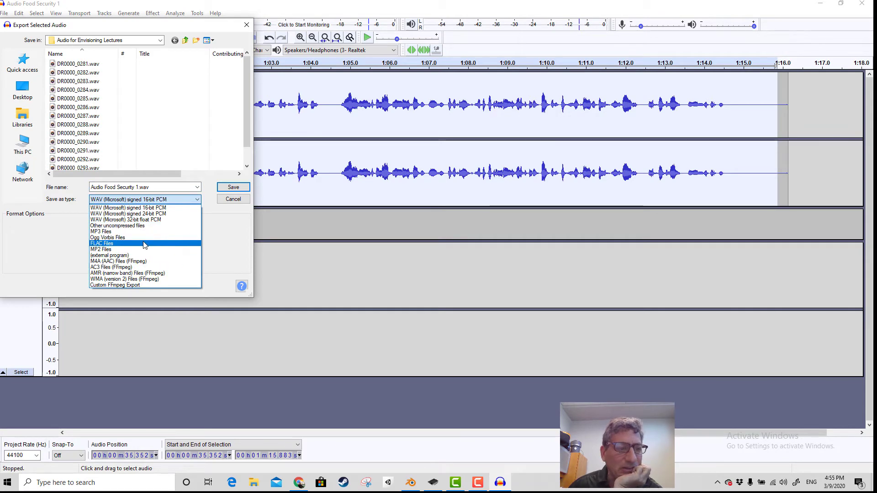
{"action": "left_click", "coordinate": [131, 232]}
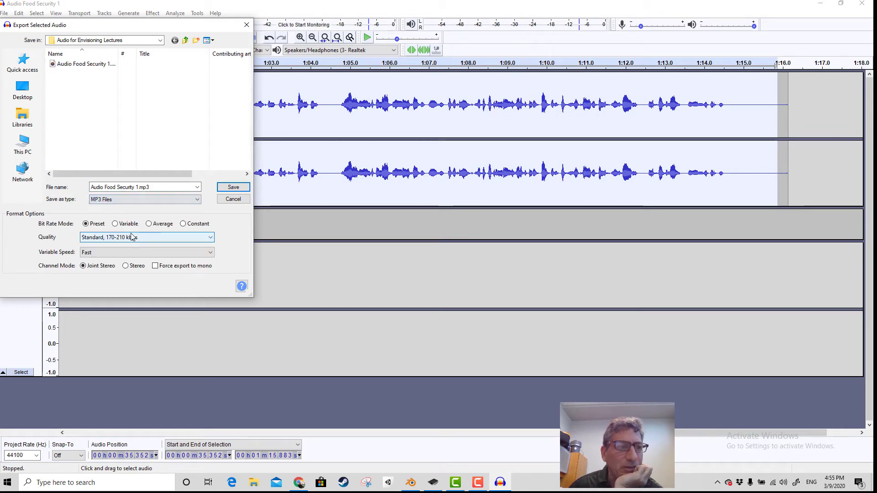
{"action": "left_click", "coordinate": [232, 188]}
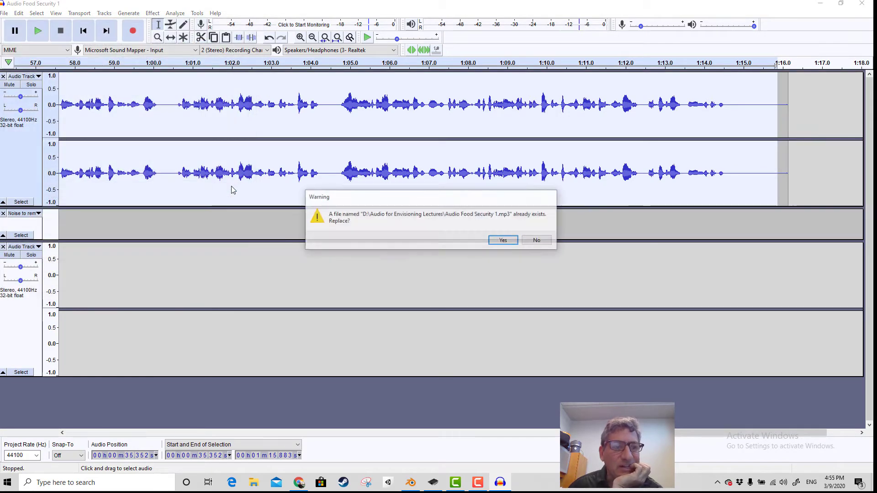
{"action": "left_click", "coordinate": [550, 244]}
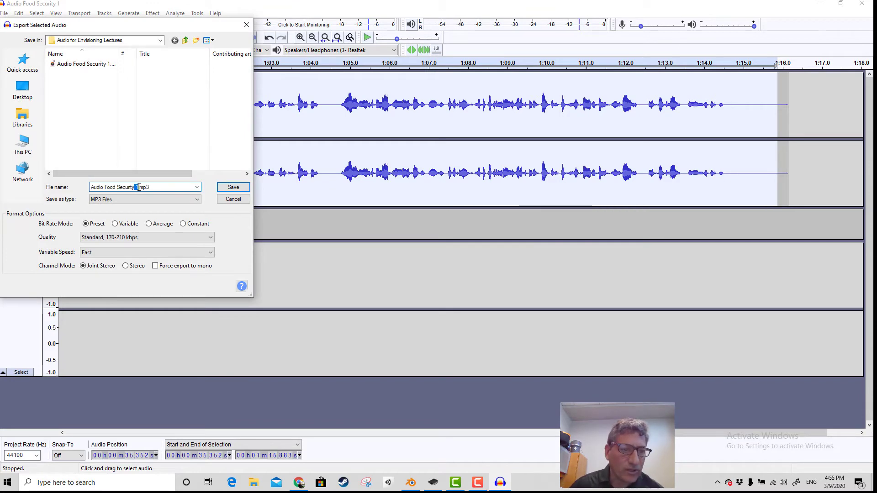
{"action": "left_click", "coordinate": [233, 188]}
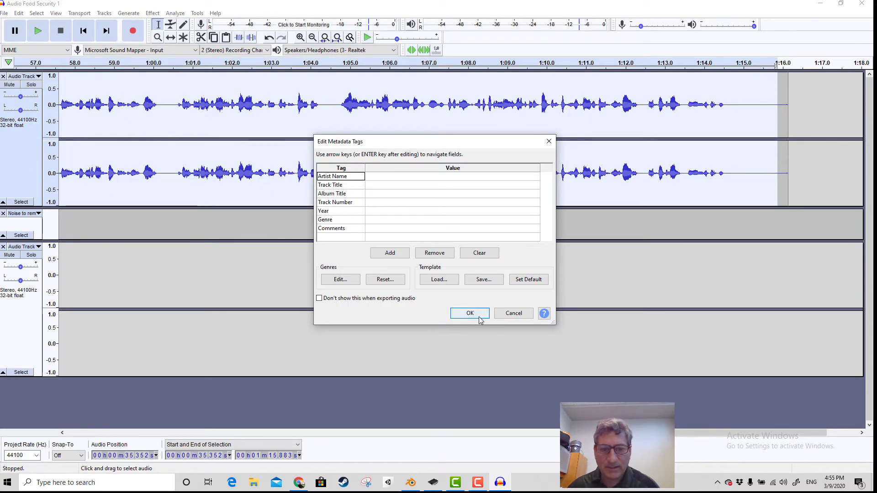
{"action": "left_click", "coordinate": [479, 317]}
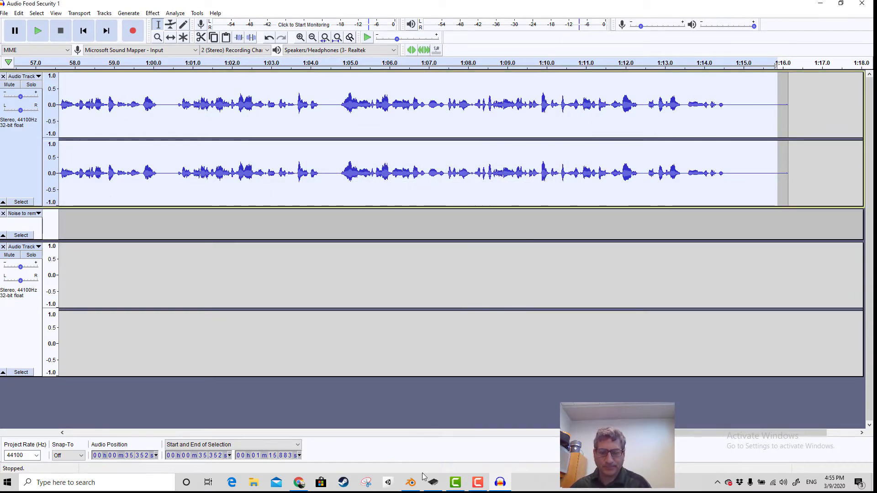
Switch to Blender, reload the Audio for Envisioning Lectures folder in the file browser, and select the newly exported narration file
{"action": "left_click", "coordinate": [411, 482]}
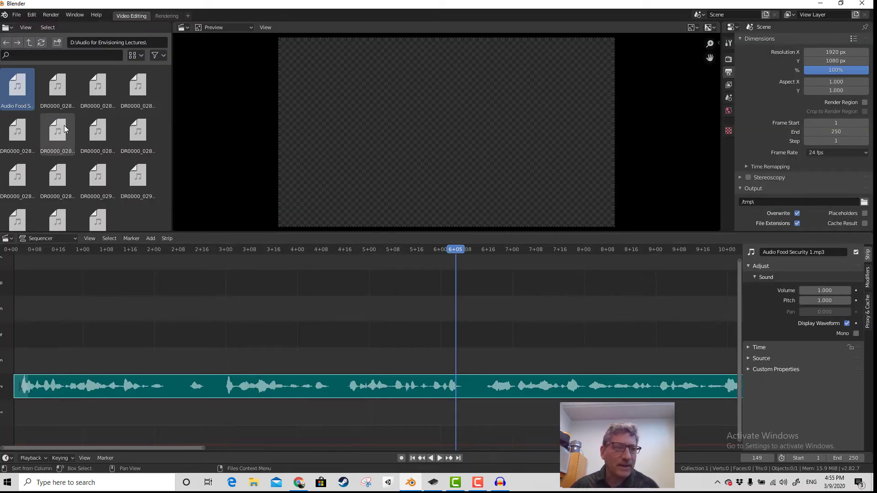
{"action": "left_click", "coordinate": [28, 43]}
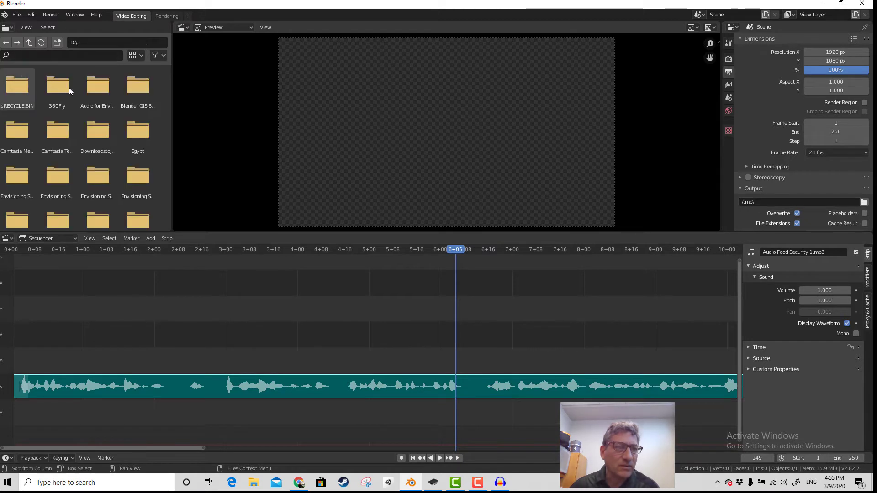
{"action": "double_click", "coordinate": [99, 87]}
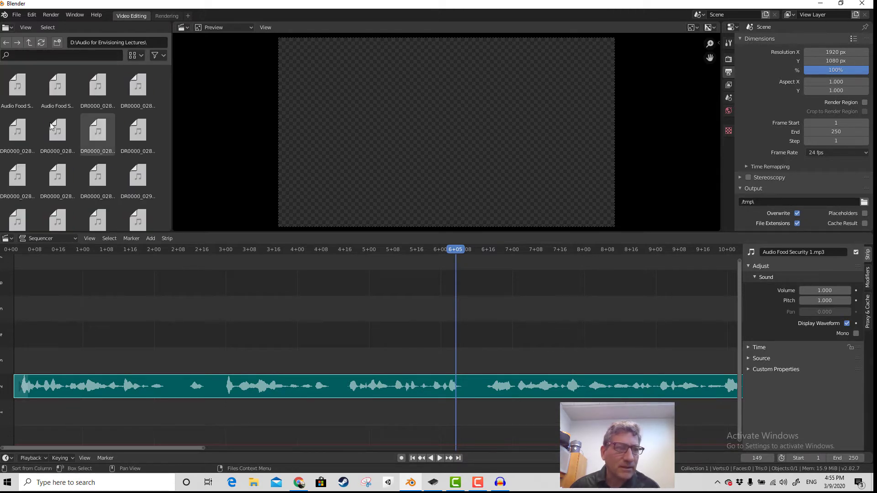
{"action": "left_click", "coordinate": [57, 90]}
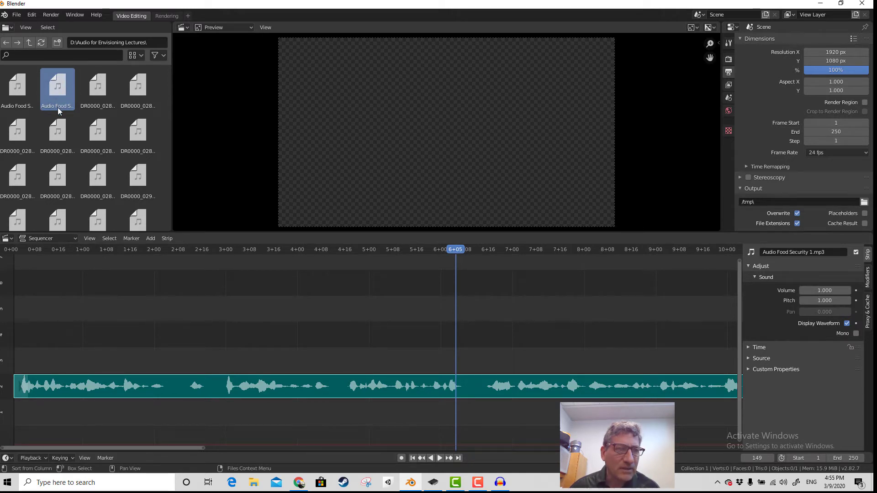
{"action": "right_click", "coordinate": [60, 85]}
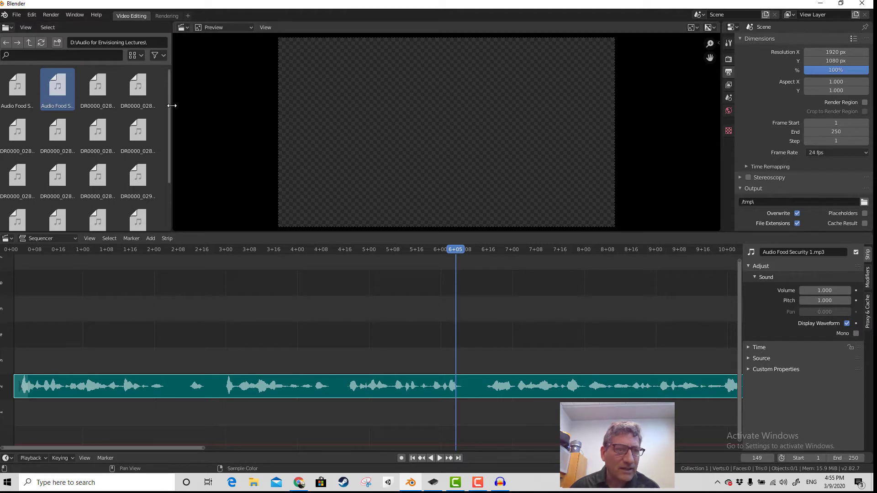
Widen the file browser and show its files as a vertical list sorted by extension
{"action": "left_click_drag", "start_coordinate": [172, 106], "coordinate": [318, 113]}
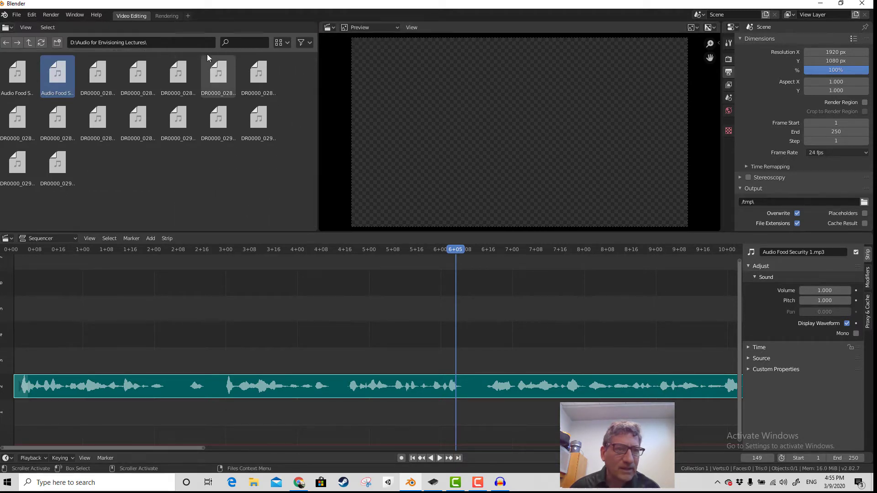
{"action": "left_click", "coordinate": [282, 43]}
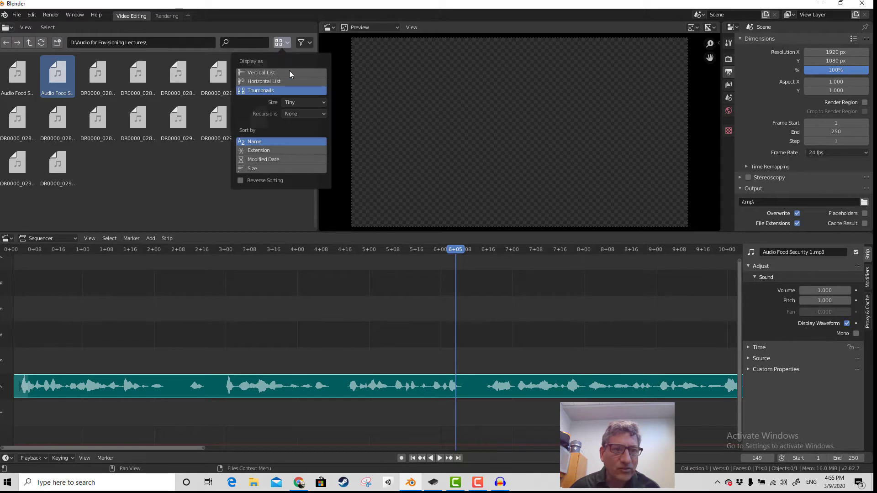
{"action": "left_click", "coordinate": [276, 152]}
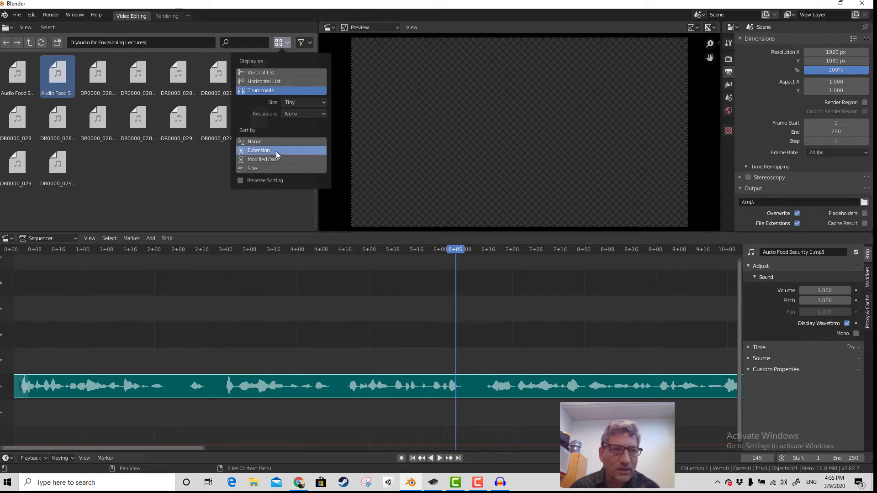
{"action": "left_click", "coordinate": [259, 73]}
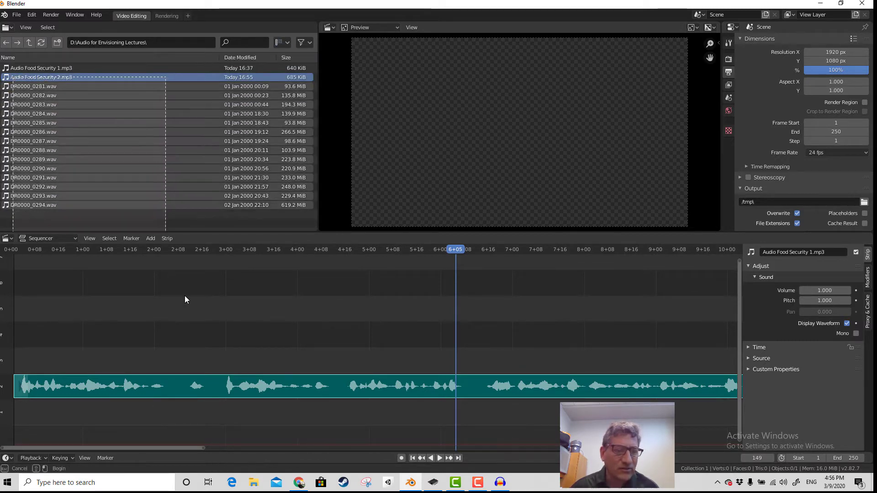
Add Audio Food Security 2.mp3 to the sequencer as a new sound strip at the playhead, above the first narration strip
{"action": "left_click_drag", "start_coordinate": [91, 173], "coordinate": [7, 79]}
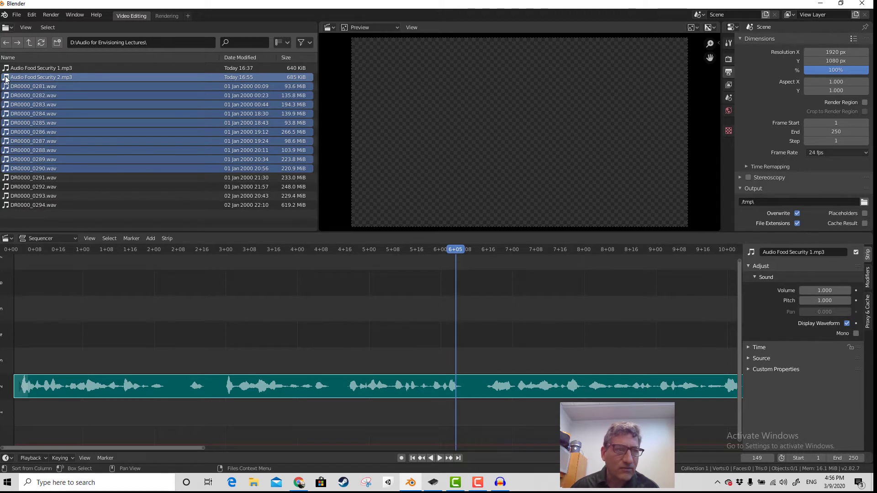
{"action": "left_click", "coordinate": [55, 196]}
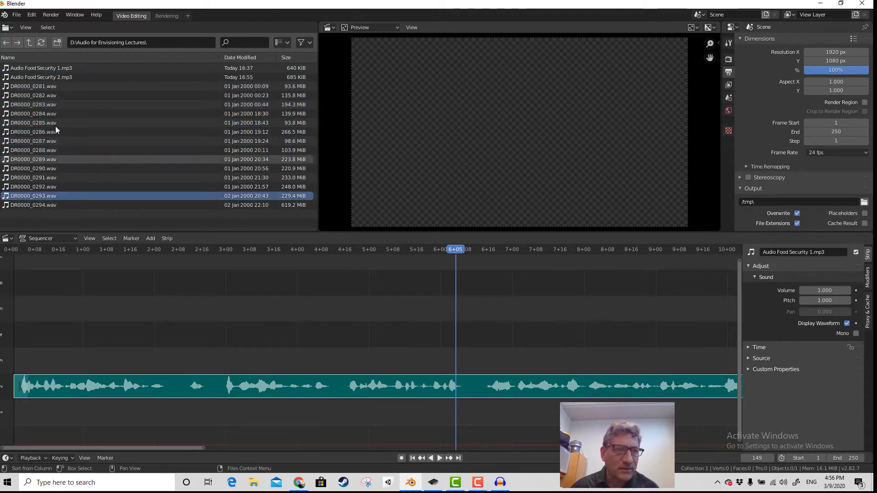
{"action": "left_click", "coordinate": [7, 78]}
{"action": "left_click_drag", "start_coordinate": [7, 78], "coordinate": [609, 351]}
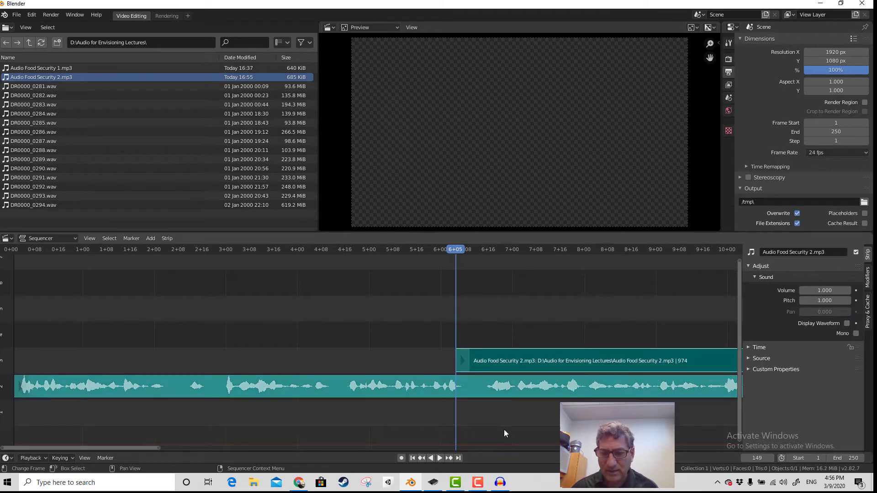
Move the Audio Food Security 2.mp3 strip directly behind the first narration strip on the same channel and display its waveform
{"action": "left_click_drag", "start_coordinate": [146, 450], "coordinate": [234, 475]}
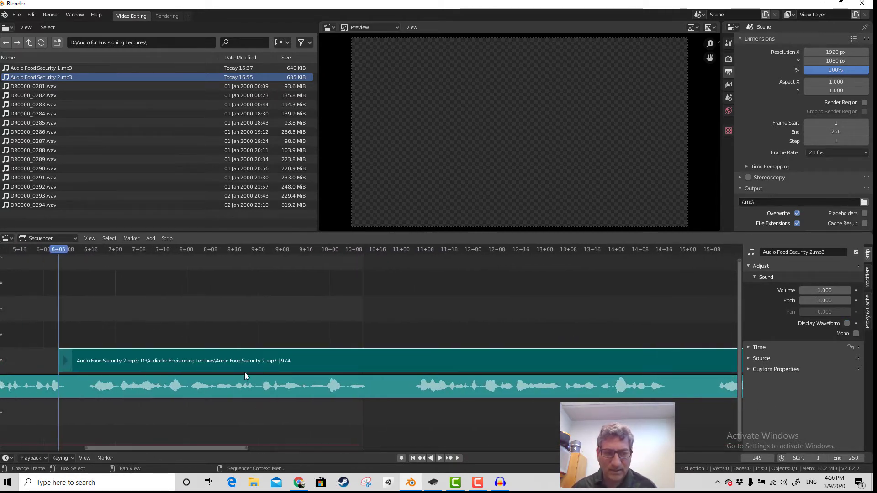
{"action": "left_click_drag", "start_coordinate": [269, 365], "coordinate": [153, 399]}
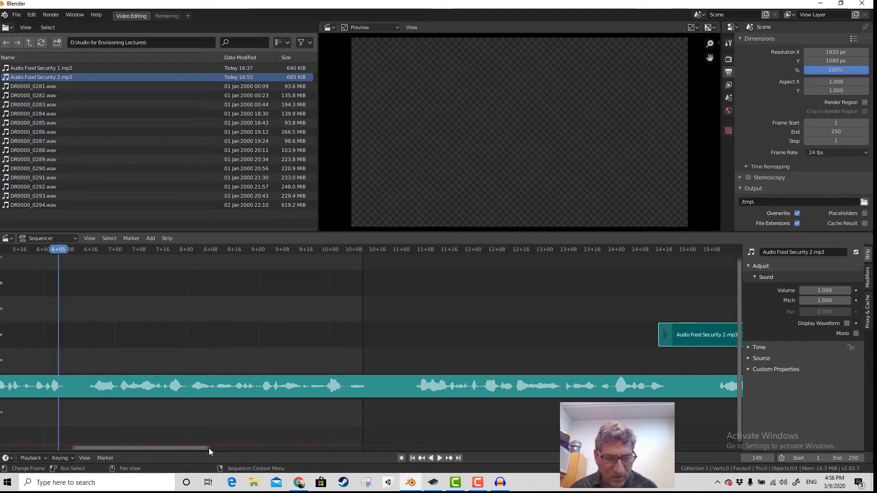
{"action": "left_click_drag", "start_coordinate": [209, 448], "coordinate": [580, 448]}
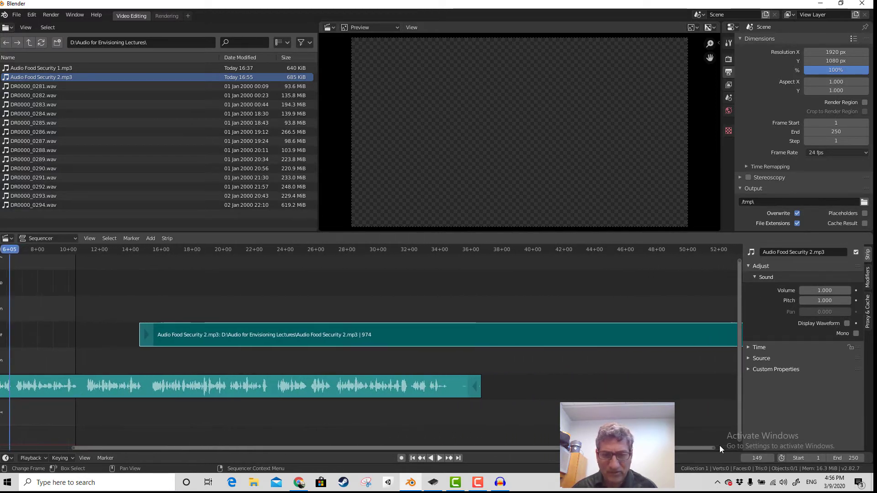
{"action": "left_click_drag", "start_coordinate": [423, 338], "coordinate": [12, 381]}
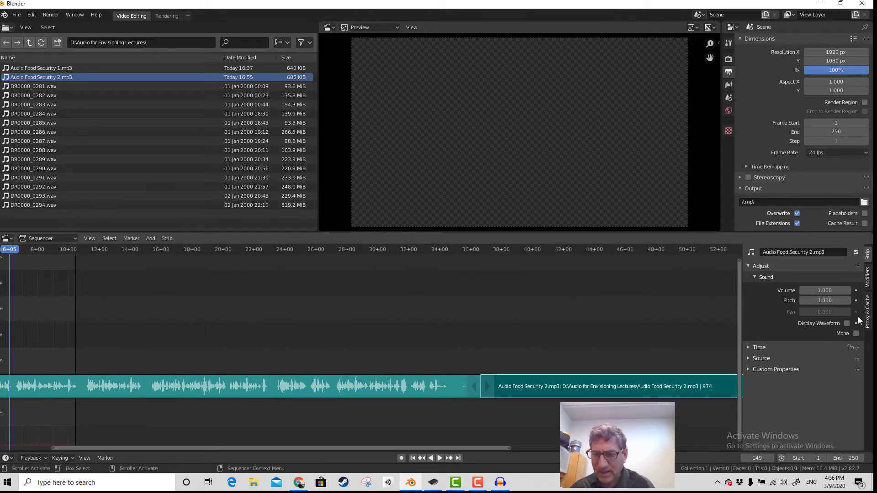
{"action": "left_click", "coordinate": [847, 323]}
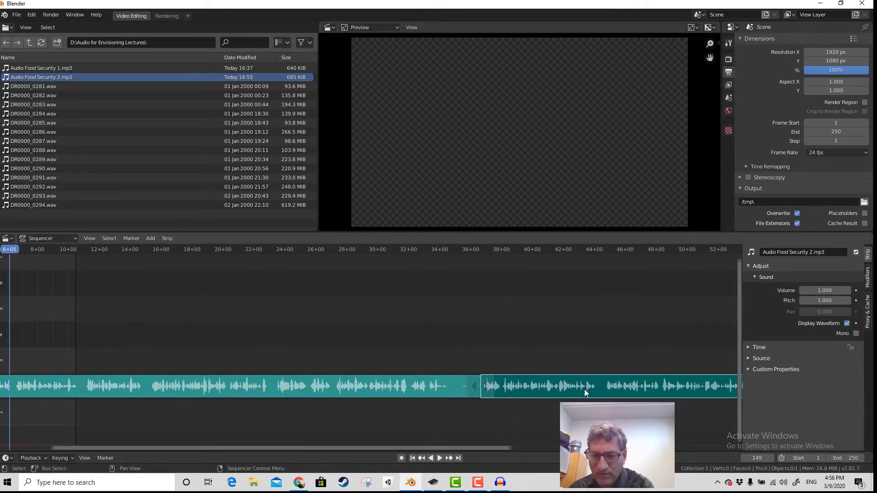
Try playing the timeline across the join between the two narration strips, starting at about 34+16
{"action": "left_click", "coordinate": [452, 250]}
{"action": "key", "text": "space"}
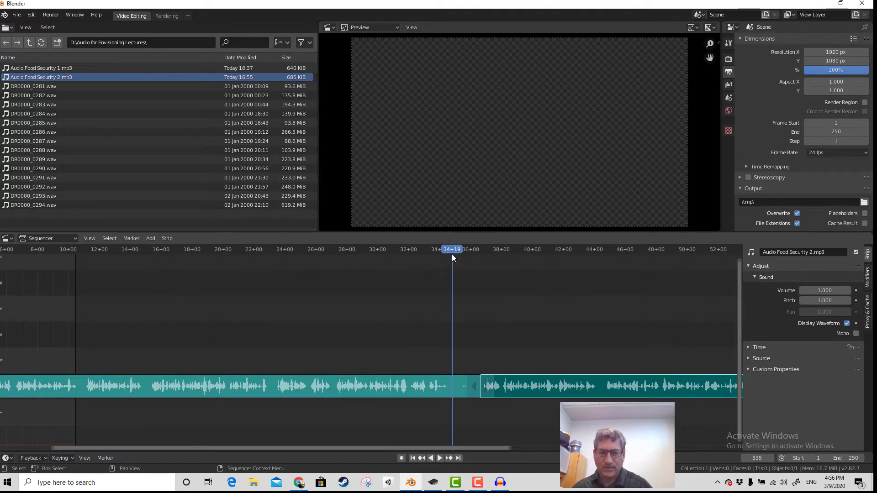
{"action": "key", "text": "space"}
{"action": "left_click", "coordinate": [445, 249]}
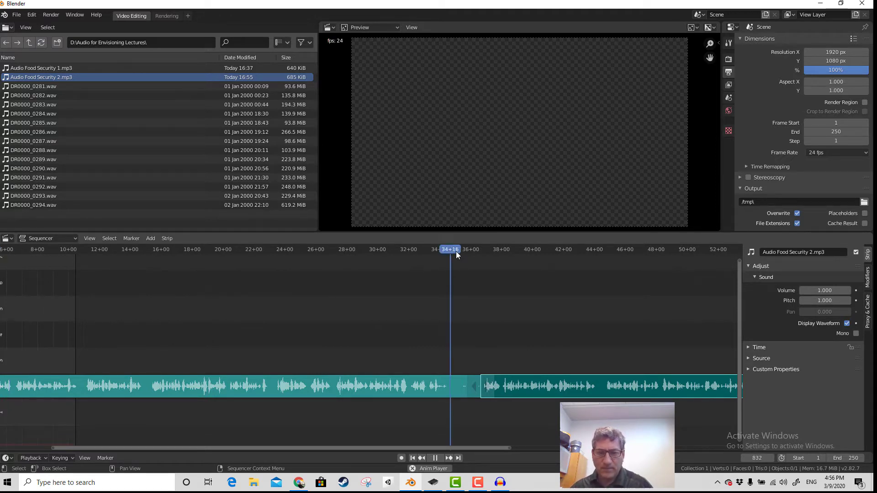
{"action": "key", "text": "space"}
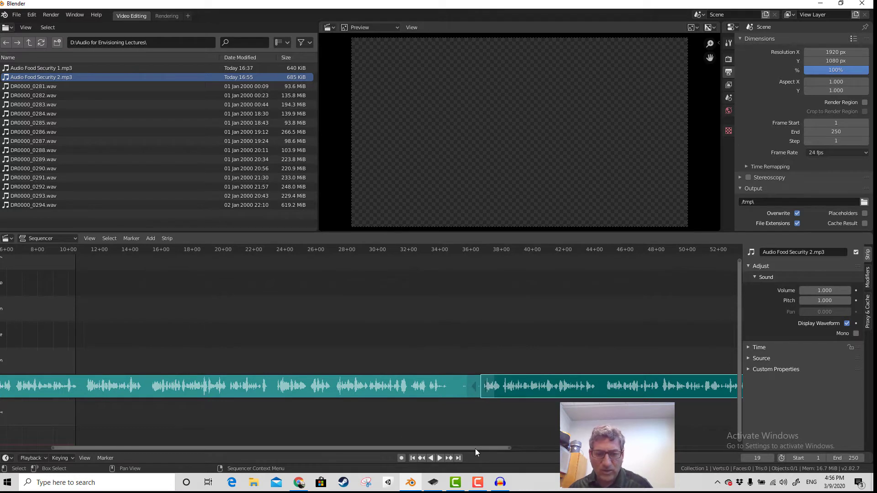
Check playback from 12+05 and just past the end of the second narration strip, at about frame 1881
{"action": "left_click_drag", "start_coordinate": [475, 449], "coordinate": [242, 445]}
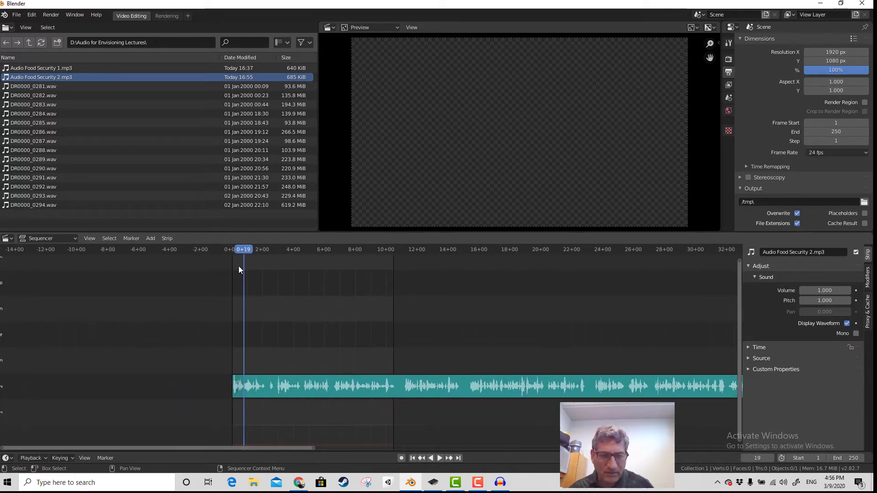
{"action": "left_click", "coordinate": [420, 253]}
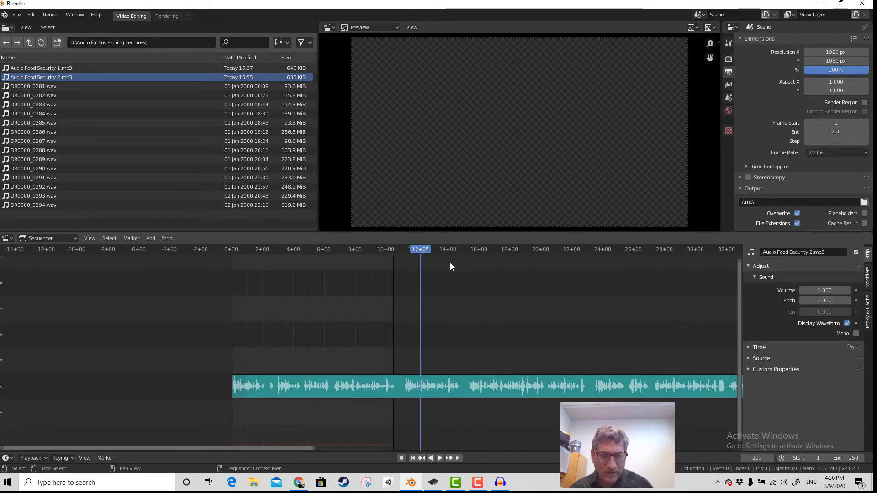
{"action": "key", "text": "space"}
{"action": "key", "text": "space"}
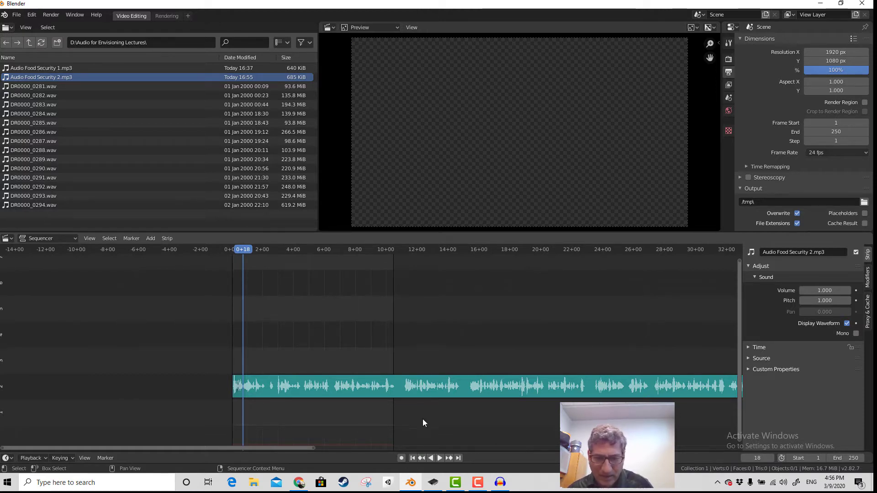
{"action": "left_click_drag", "start_coordinate": [300, 447], "coordinate": [716, 445]}
{"action": "left_click", "coordinate": [641, 248]}
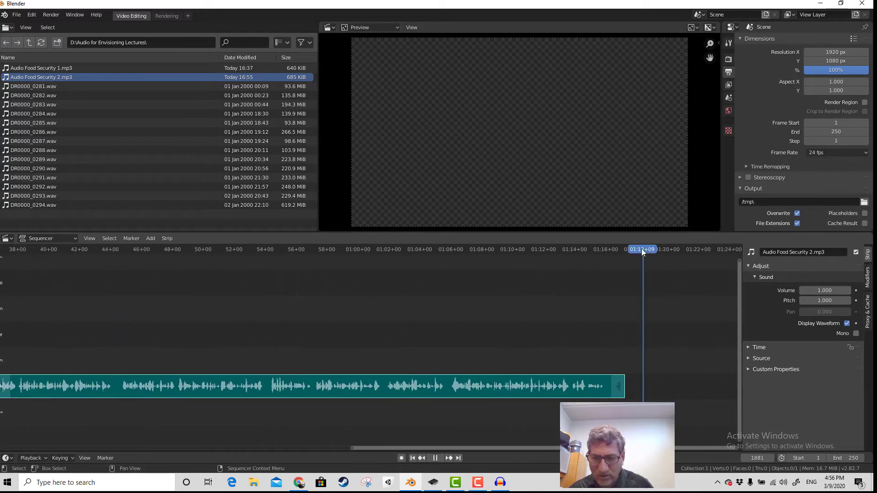
Set the scene's end frame to 1855, at the end of the second narration strip
{"action": "left_click_drag", "start_coordinate": [641, 249], "coordinate": [626, 259]}
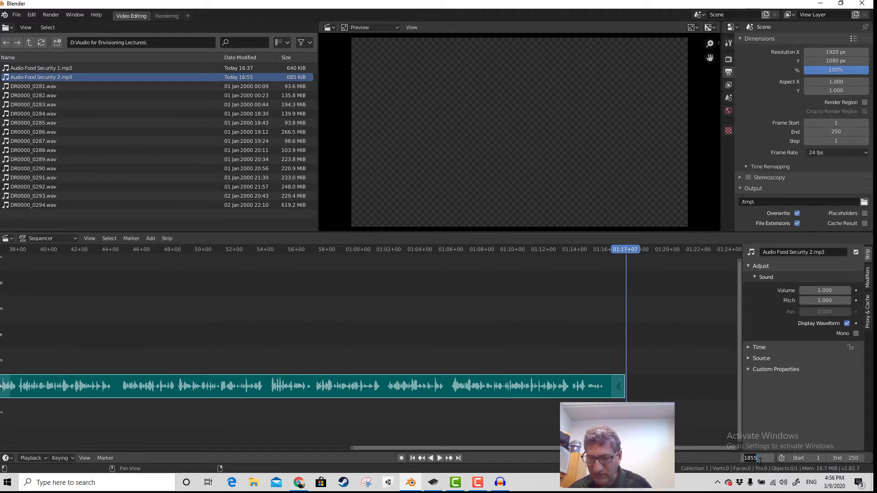
{"action": "left_click", "coordinate": [853, 459]}
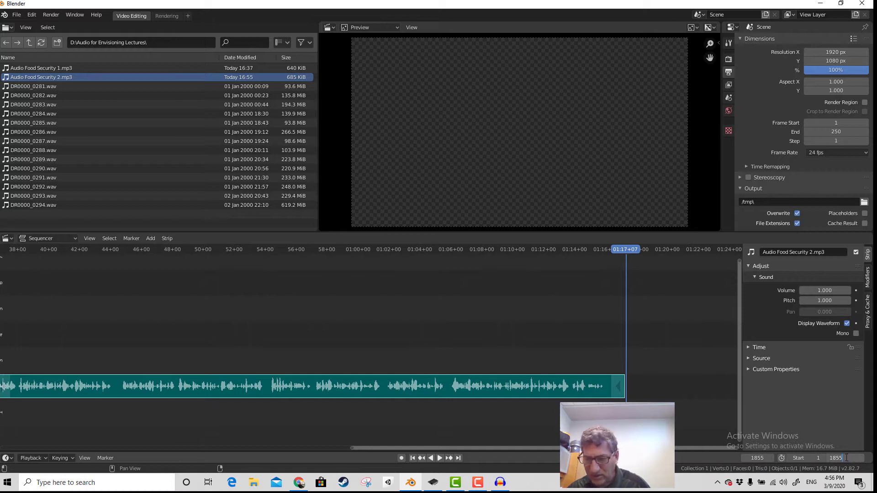
{"action": "type", "text": "1855"}
{"action": "key", "text": "Return"}
Play a passage late in the second narration strip, and play from 31+14 across the join between the two strips
{"action": "left_click_drag", "start_coordinate": [623, 250], "coordinate": [397, 249]}
{"action": "key", "text": "space"}
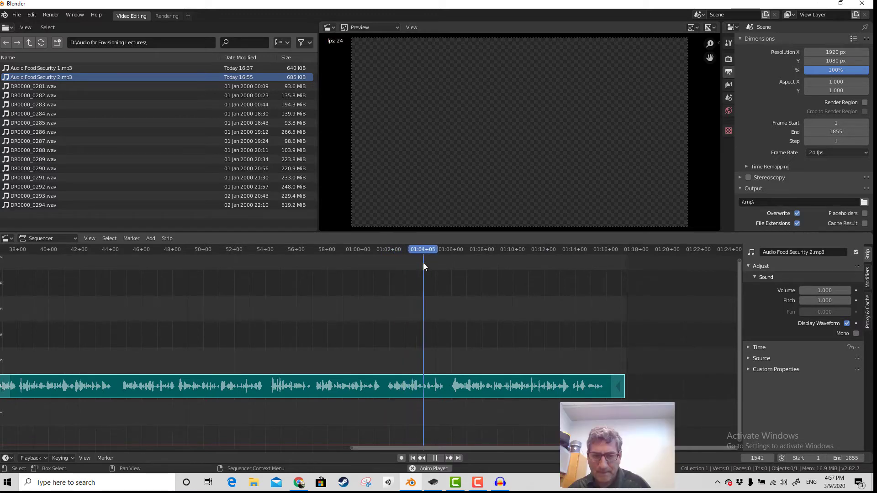
{"action": "key", "text": "space"}
{"action": "scroll", "coordinate": [370, 432], "scroll_direction": "left", "scroll_amount": 10, "text": "ctrl"}
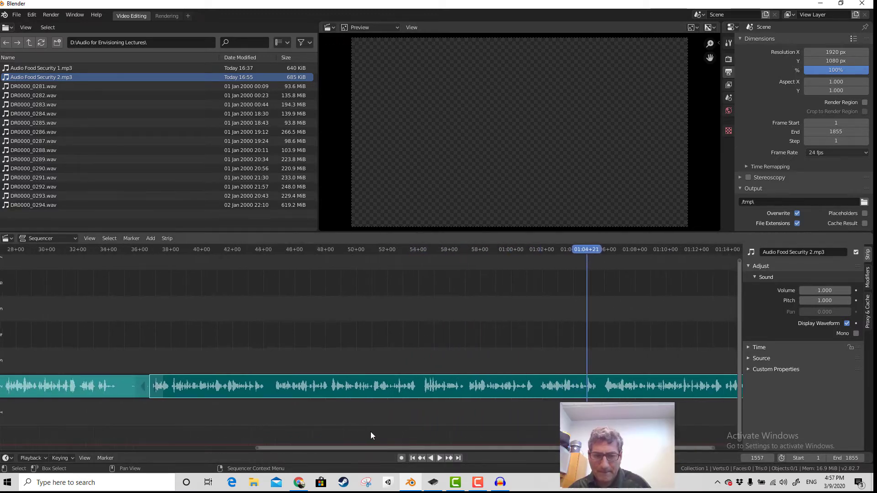
{"action": "left_click", "coordinate": [455, 252]}
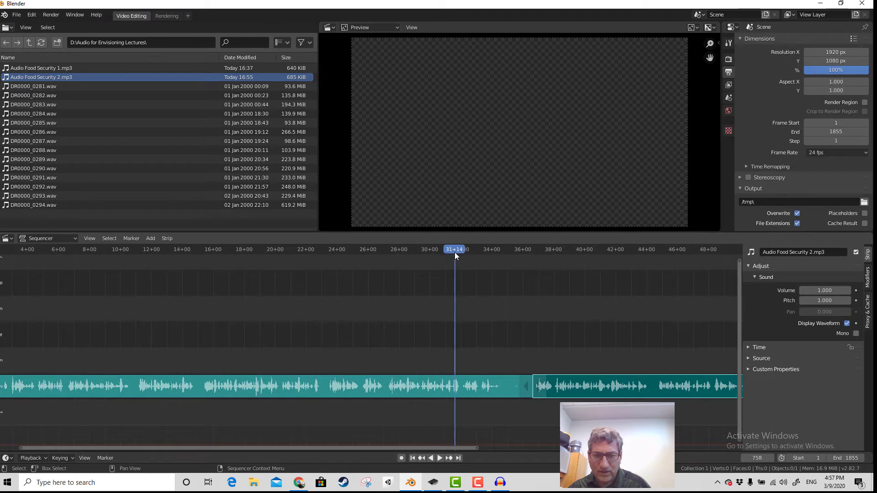
{"action": "key", "text": "space"}
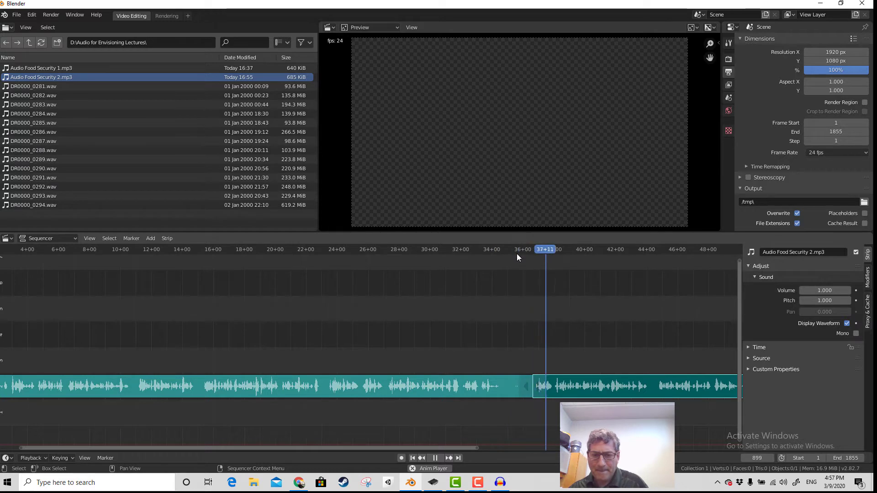
{"action": "key", "text": "space"}
Trim the silent end of the first narration strip, move the second strip against it at about 35+00, and play across the join
{"action": "left_click_drag", "start_coordinate": [524, 387], "coordinate": [508, 386]}
{"action": "left_click_drag", "start_coordinate": [575, 392], "coordinate": [556, 395]}
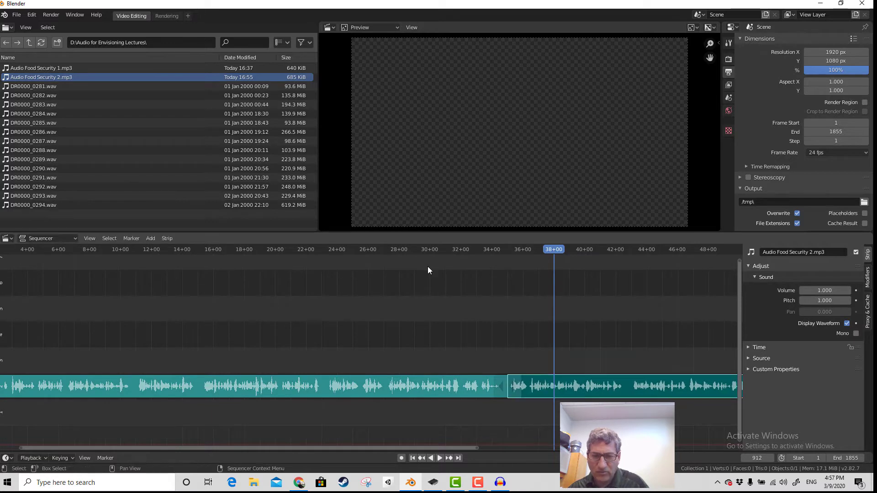
{"action": "left_click", "coordinate": [467, 249]}
{"action": "key", "text": "space"}
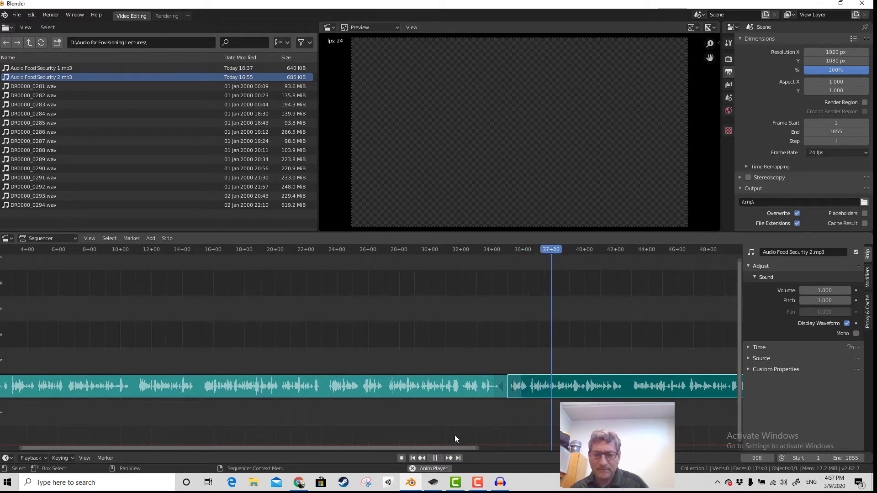
{"action": "key", "text": "space"}
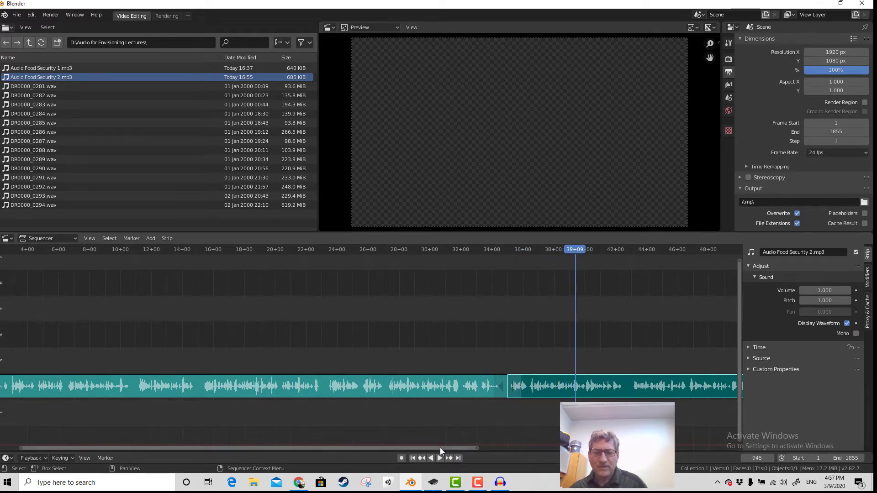
{"action": "left_click_drag", "start_coordinate": [440, 448], "coordinate": [589, 449]}
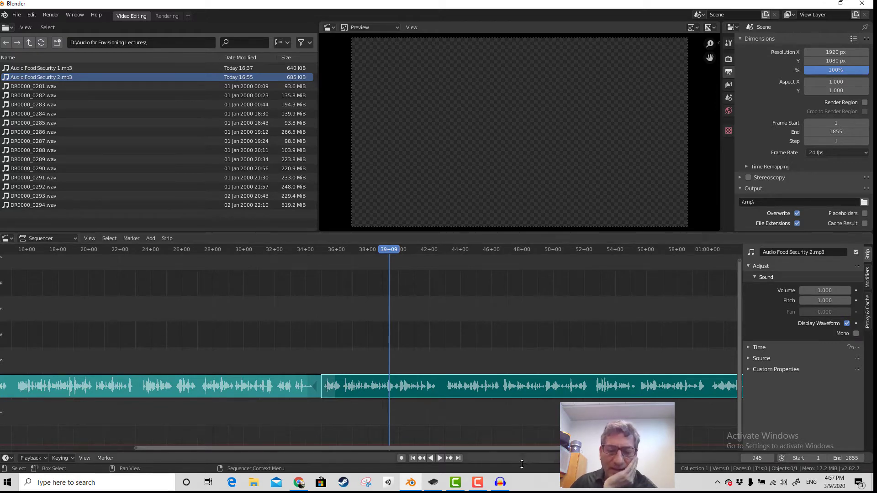
{"action": "left_click", "coordinate": [503, 480]}
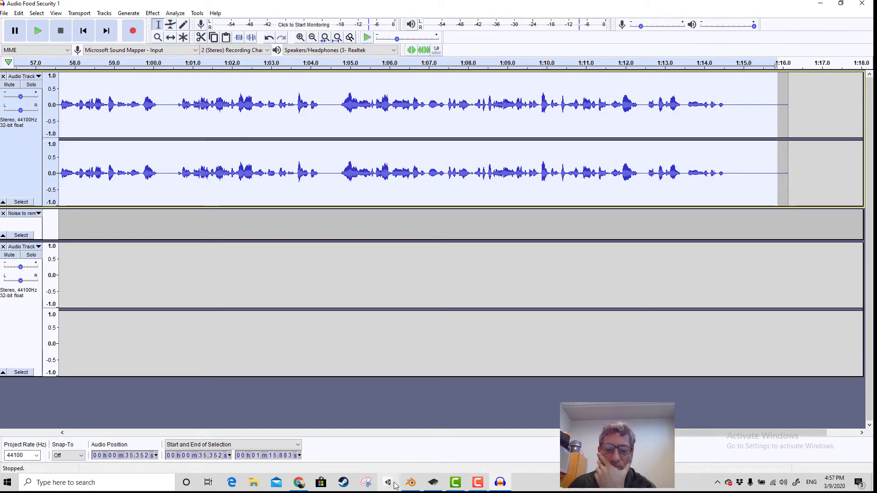
{"action": "left_click", "coordinate": [411, 482]}
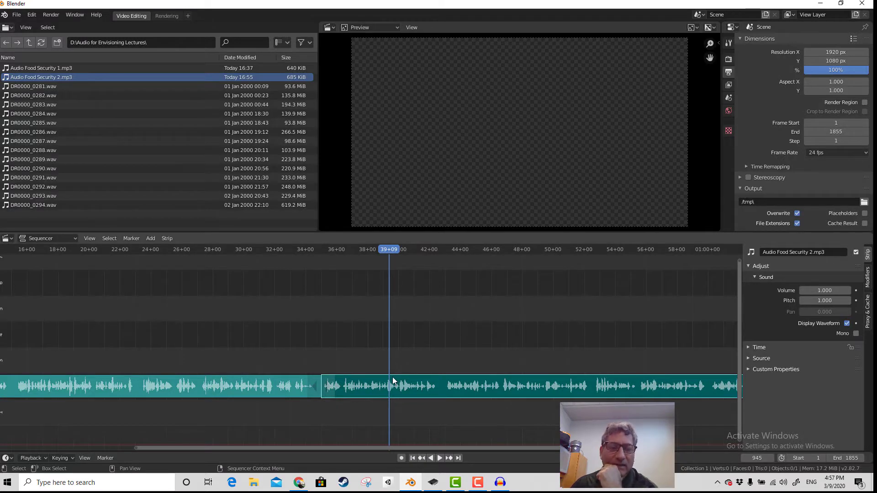
{"action": "left_click_drag", "start_coordinate": [390, 250], "coordinate": [711, 281]}
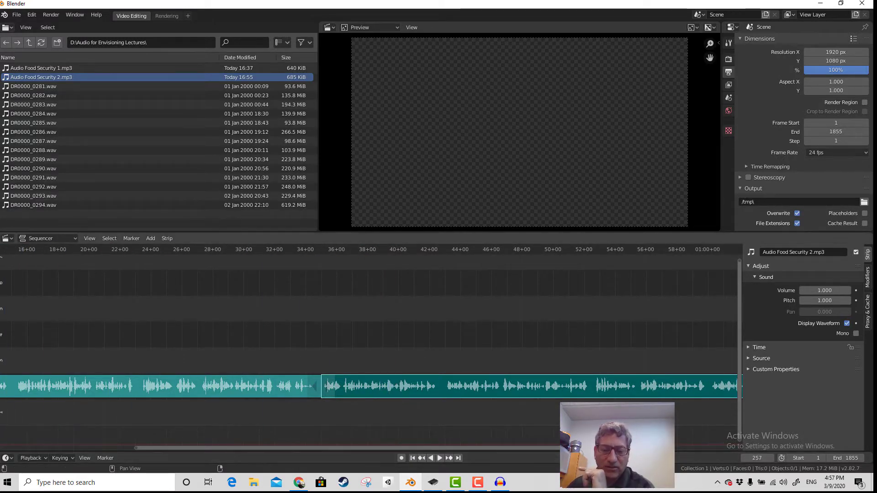
Switch to the Blogger draft in Chrome, maximise its window, and find the paragraph about low income people under mandatory quarantine
{"action": "left_click", "coordinate": [306, 483]}
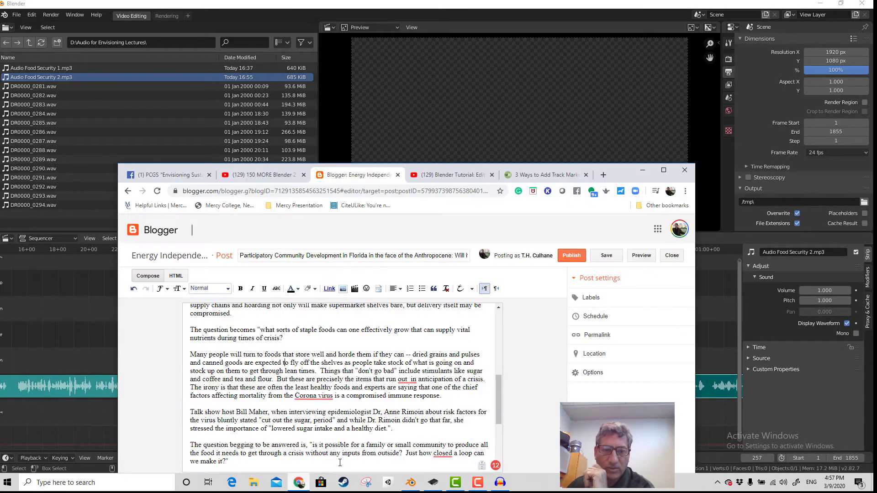
{"action": "left_click_drag", "start_coordinate": [468, 172], "coordinate": [484, 62]}
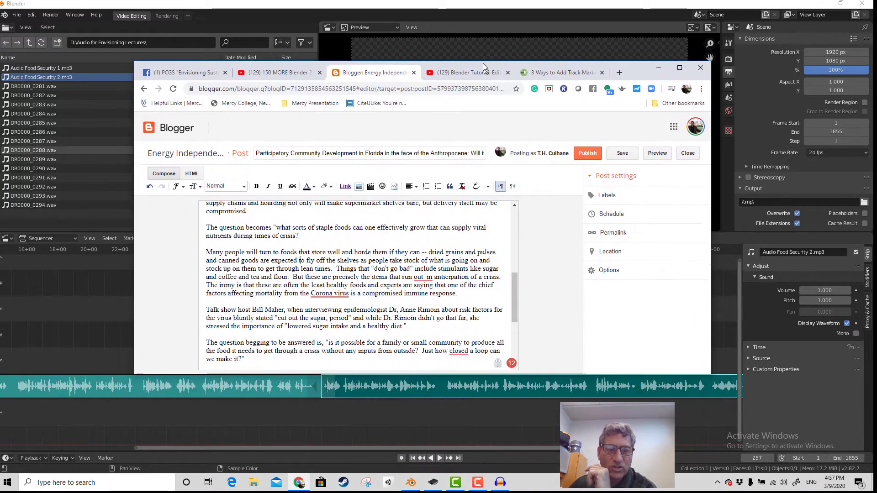
{"action": "scroll", "coordinate": [364, 261], "scroll_direction": "up", "scroll_amount": 5}
{"action": "scroll", "coordinate": [363, 261], "scroll_direction": "down", "scroll_amount": 5}
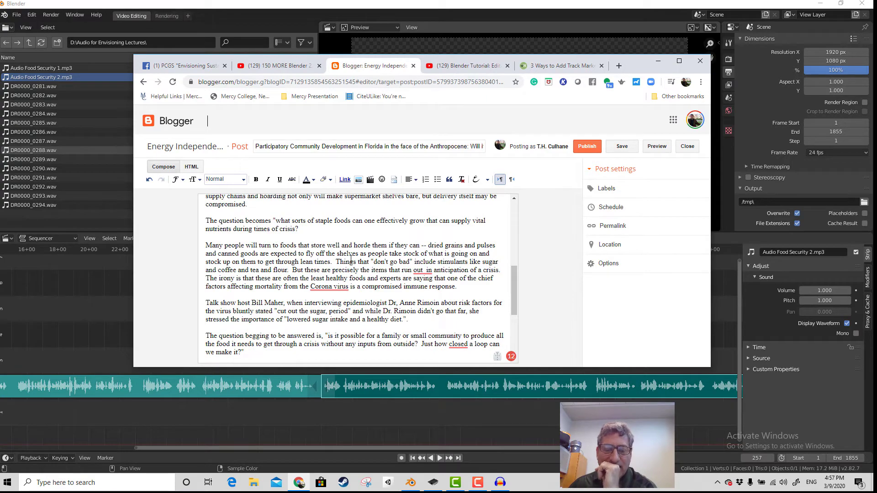
{"action": "left_click", "coordinate": [680, 62]}
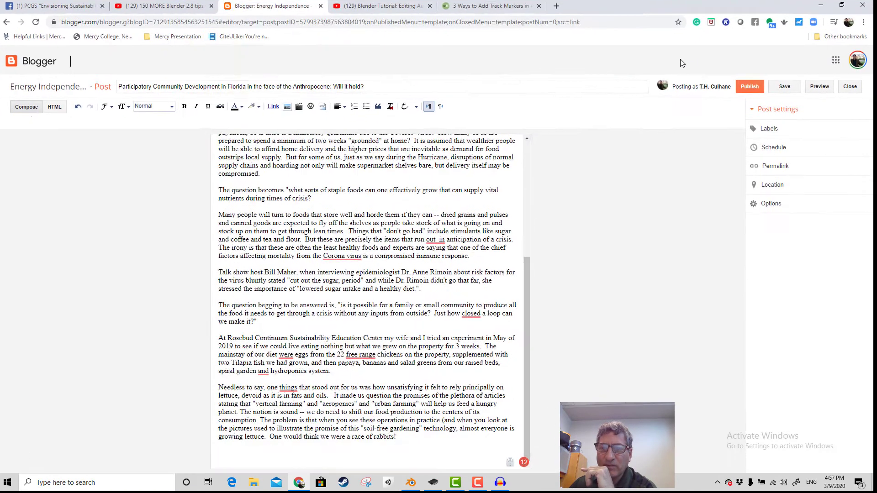
{"action": "left_click_drag", "start_coordinate": [526, 277], "coordinate": [529, 216]}
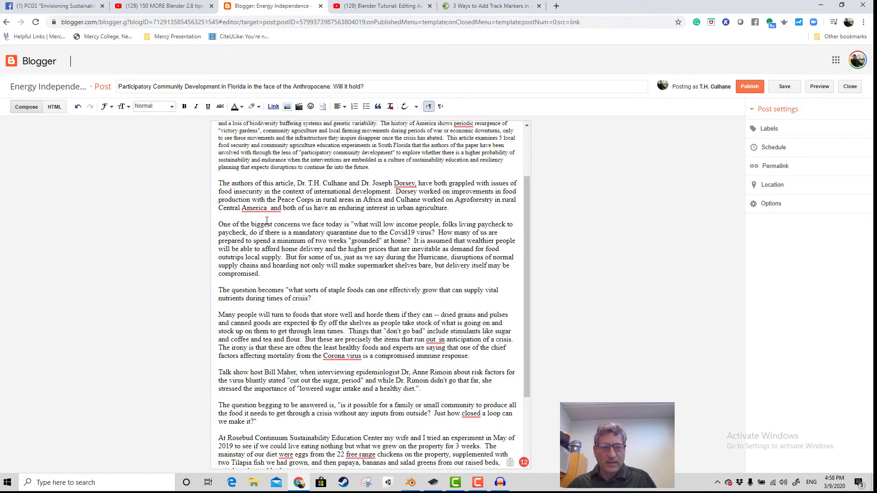
Insert three extra blank lines after the draft paragraph ending "delivery itself may be compromised."
{"action": "left_click", "coordinate": [274, 272], "text": "shift"}
{"action": "left_click", "coordinate": [275, 276]}
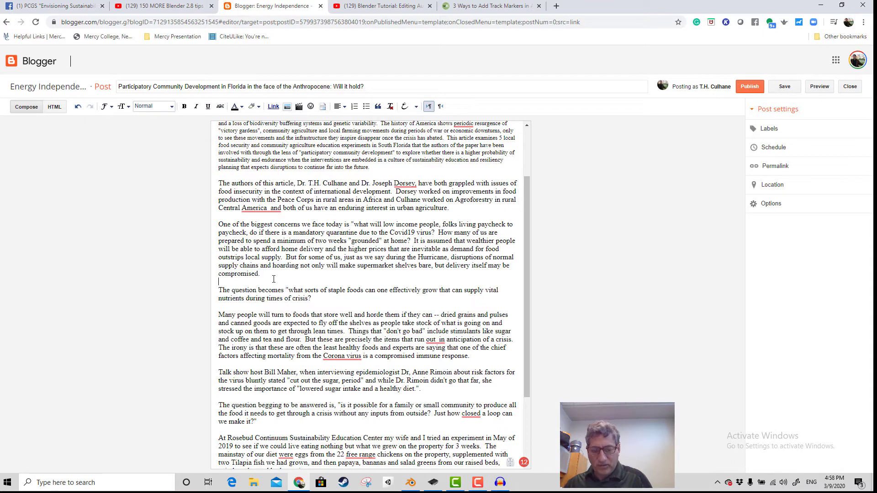
{"action": "key", "text": "Return"}
{"action": "key", "text": "Return"}
{"action": "key", "text": "Return"}
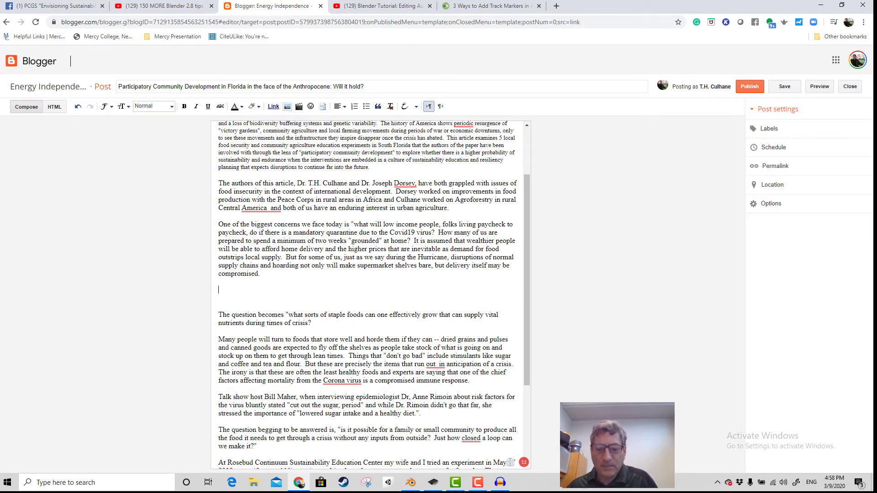
Search Google in a new tab for "low income people at risk from corona virus under quarantine" and read the article on US health system inequalities
{"action": "left_click", "coordinate": [557, 6]}
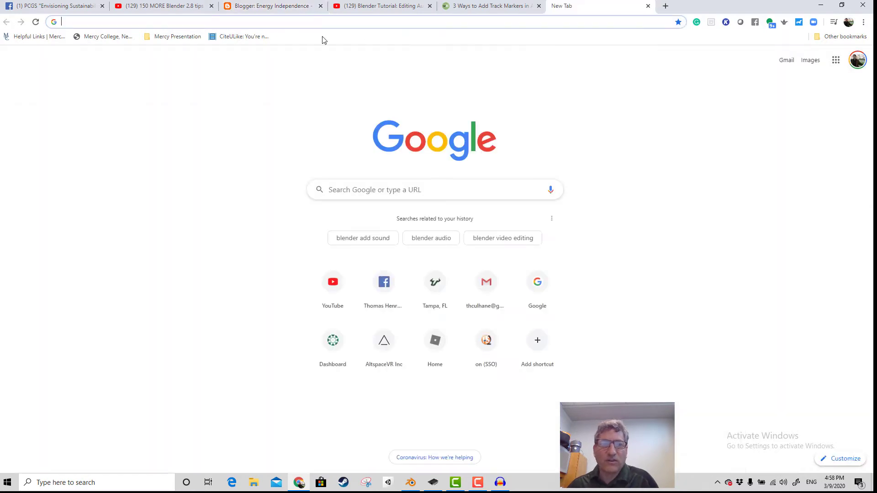
{"action": "type", "text": "low income people at risk from corona virus under quarantine"}
{"action": "key", "text": "Return"}
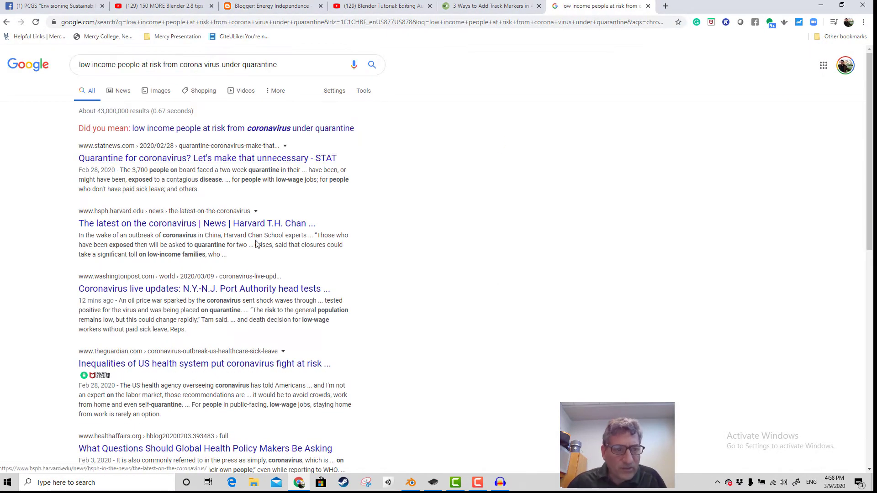
{"action": "scroll", "coordinate": [256, 237], "scroll_direction": "down", "scroll_amount": 3}
{"action": "left_click", "coordinate": [258, 229]}
{"action": "scroll", "coordinate": [469, 244], "scroll_direction": "down", "scroll_amount": 20}
{"action": "scroll", "coordinate": [469, 243], "scroll_direction": "down", "scroll_amount": 1}
Open the Telegraph article on coronavirus disrupting staple crop production in a new tab and zoom the page out to 80%
{"action": "left_click", "coordinate": [55, 6]}
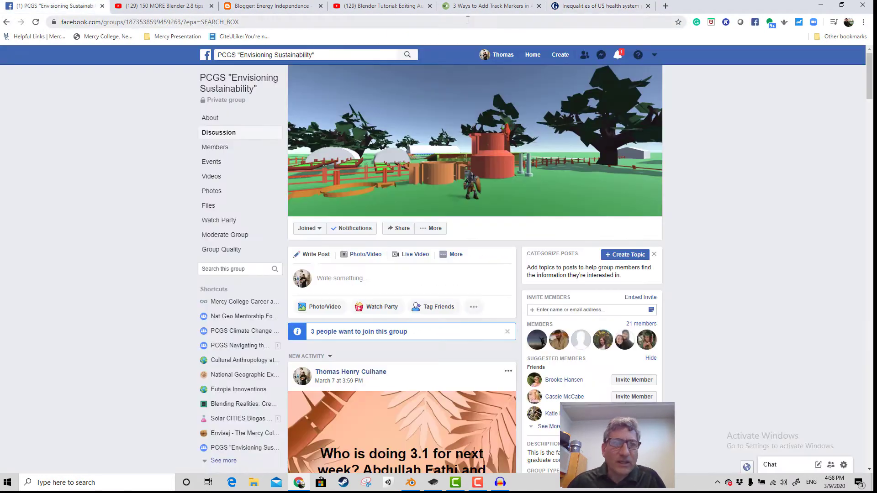
{"action": "left_click", "coordinate": [599, 6]}
{"action": "left_click", "coordinate": [666, 6]}
{"action": "scroll", "coordinate": [450, 238], "scroll_direction": "down", "scroll_amount": 4}
{"action": "scroll", "coordinate": [451, 238], "scroll_direction": "up", "scroll_amount": 4}
{"action": "scroll", "coordinate": [402, 211], "scroll_direction": "down", "scroll_amount": 2, "text": "ctrl"}
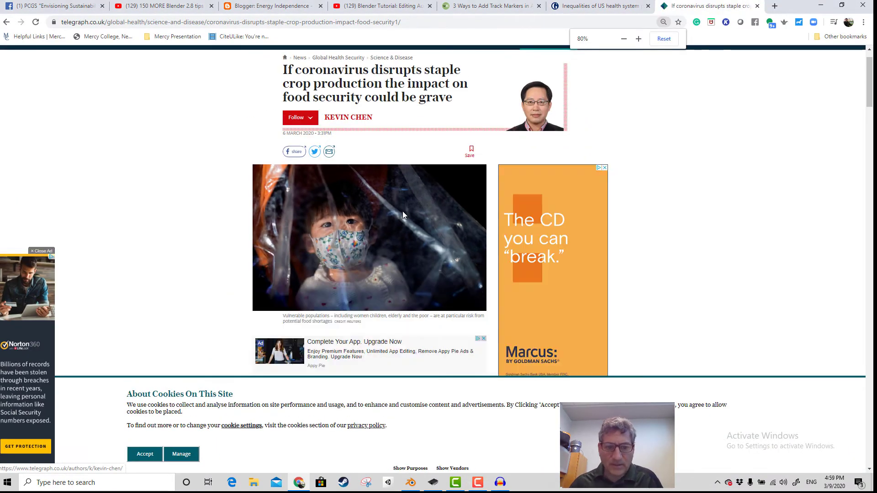
Dismiss the ads around the Telegraph article and accept the site's cookies
{"action": "left_click", "coordinate": [484, 340]}
{"action": "scroll", "coordinate": [656, 274], "scroll_direction": "down", "scroll_amount": 5}
{"action": "scroll", "coordinate": [656, 274], "scroll_direction": "up", "scroll_amount": 6}
{"action": "left_click", "coordinate": [606, 204]}
{"action": "left_click", "coordinate": [543, 218]}
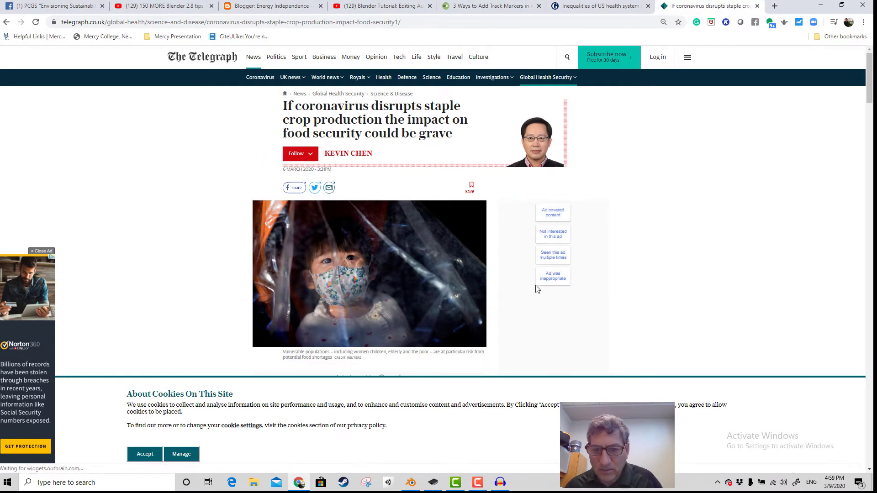
{"action": "scroll", "coordinate": [534, 286], "scroll_direction": "down", "scroll_amount": 5}
{"action": "left_click", "coordinate": [386, 183]}
{"action": "scroll", "coordinate": [607, 250], "scroll_direction": "up", "scroll_amount": 5}
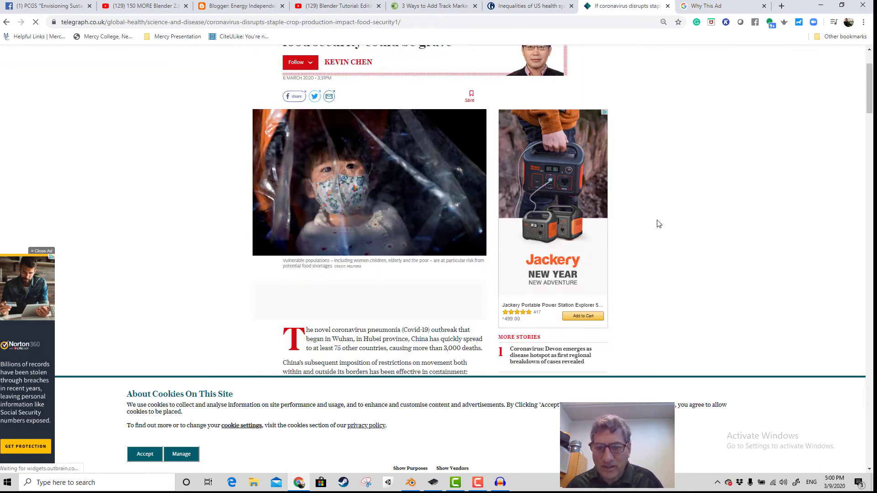
{"action": "left_click", "coordinate": [145, 454]}
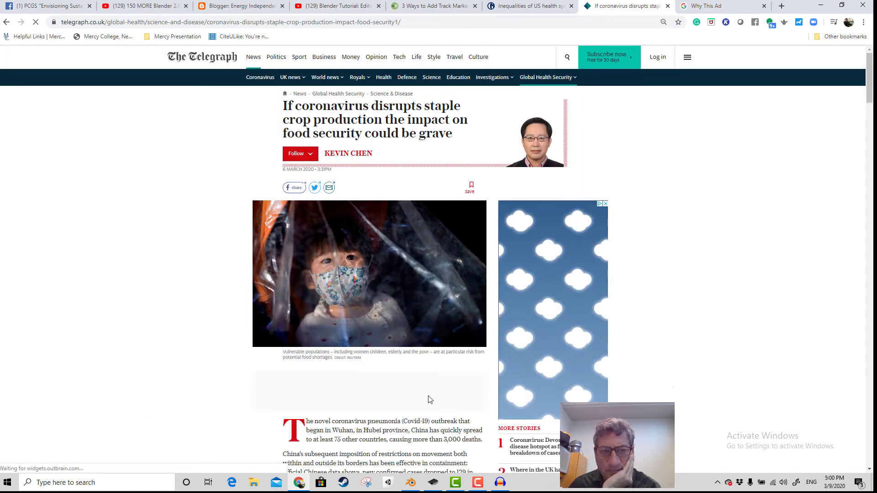
Capture the Telegraph article's header, headline and photo as a rectangular snip with Snipping Tool
{"action": "left_click", "coordinate": [370, 486]}
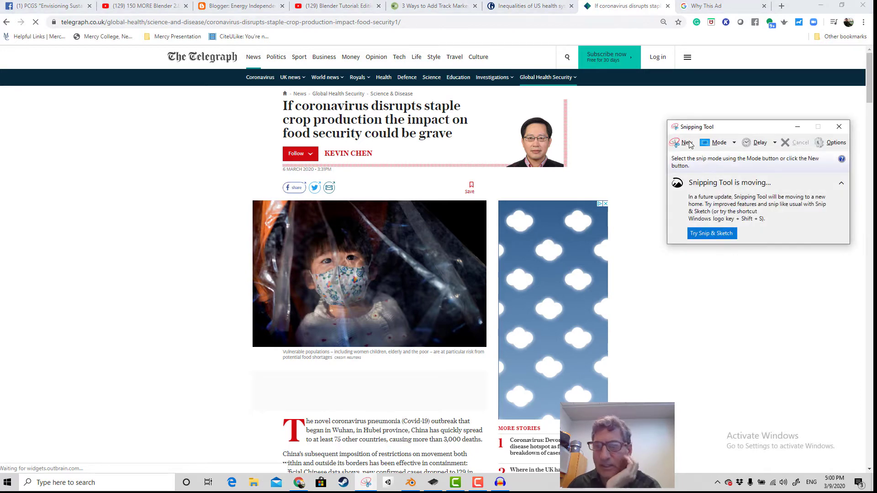
{"action": "left_click", "coordinate": [687, 143]}
{"action": "left_click_drag", "start_coordinate": [159, 49], "coordinate": [565, 387]}
{"action": "left_click_drag", "start_coordinate": [567, 385], "coordinate": [579, 383]}
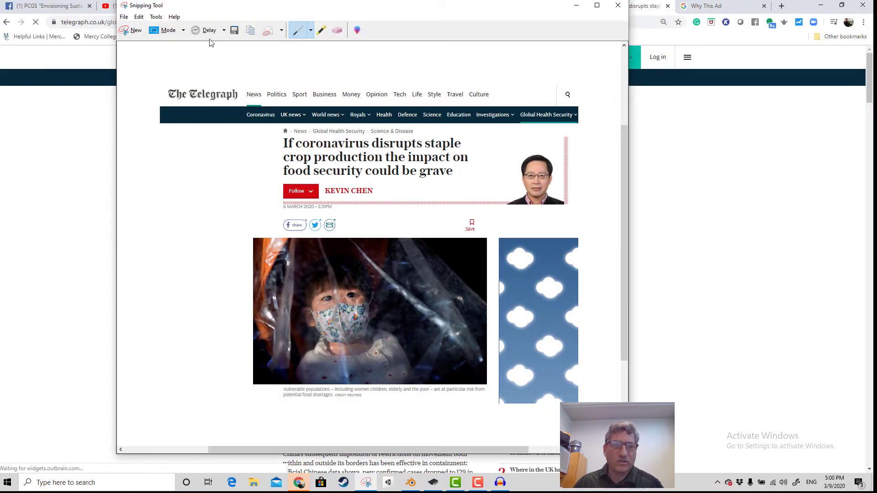
Start saving the snip and create a folder named "Images for Envisioning Lectures" on the DATA (D:) drive
{"action": "left_click", "coordinate": [124, 17]}
{"action": "left_click", "coordinate": [143, 40]}
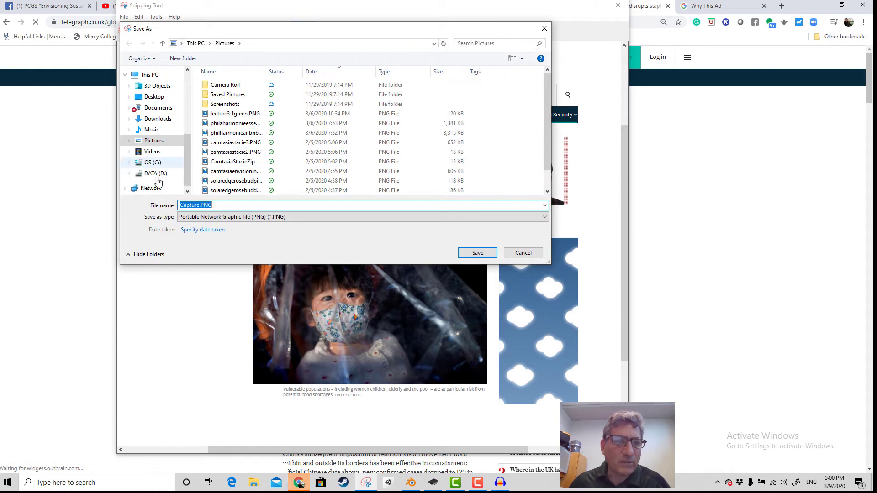
{"action": "left_click", "coordinate": [153, 175]}
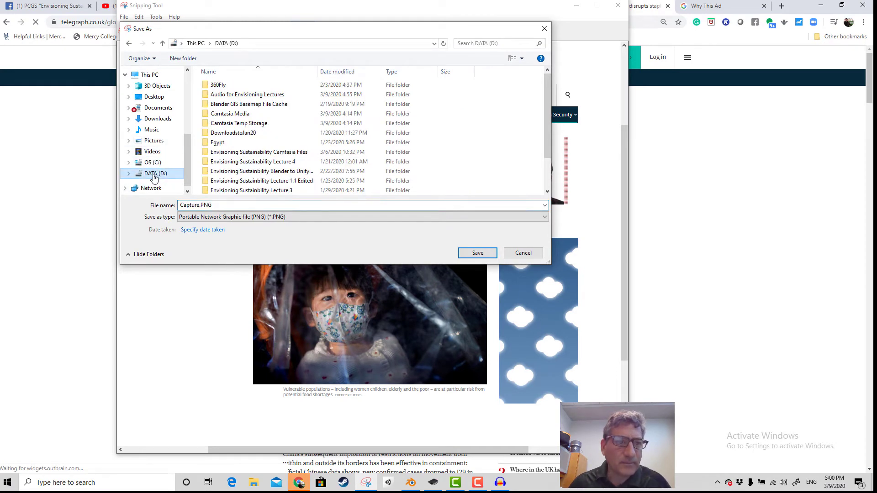
{"action": "scroll", "coordinate": [340, 144], "scroll_direction": "down", "scroll_amount": 2}
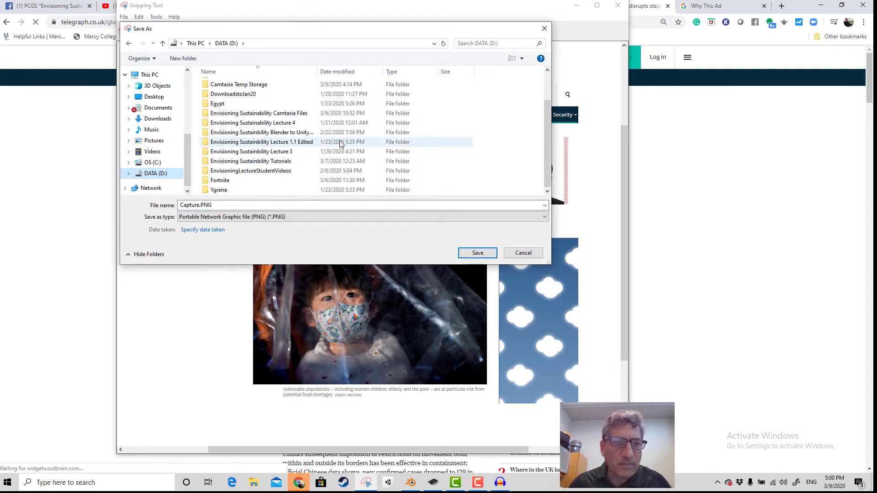
{"action": "scroll", "coordinate": [338, 142], "scroll_direction": "up", "scroll_amount": 2}
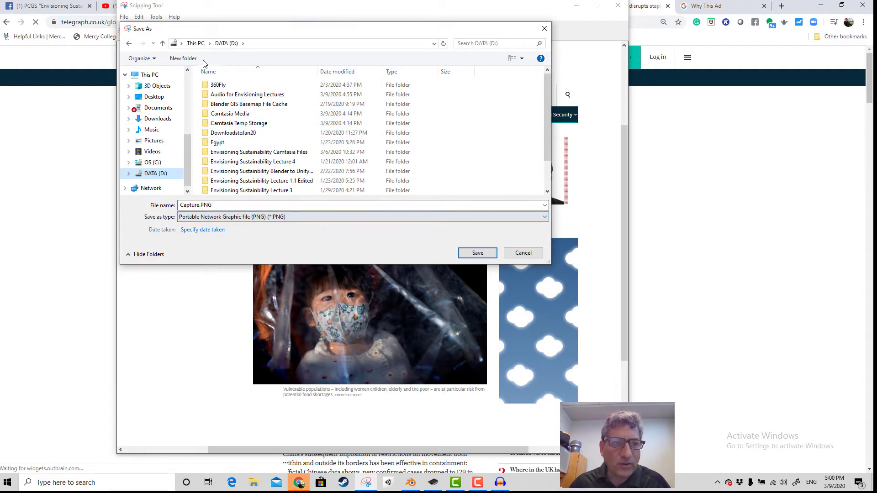
{"action": "left_click", "coordinate": [184, 59]}
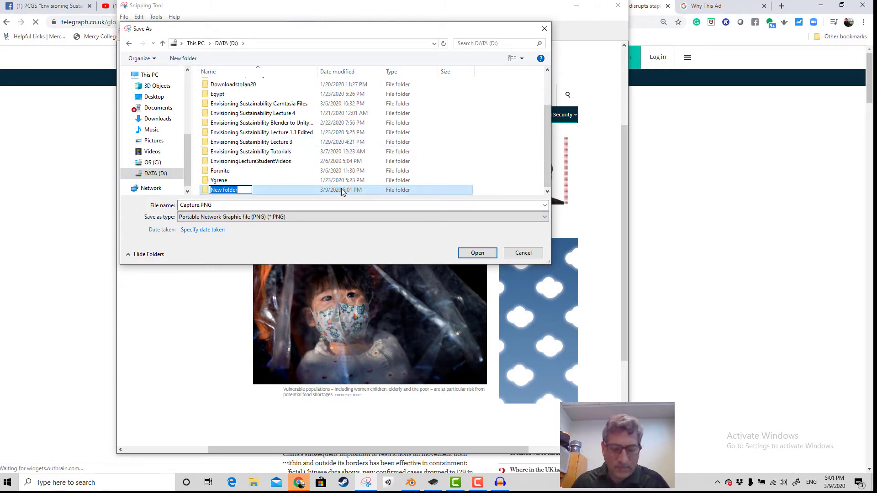
{"action": "type", "text": "Ima"}
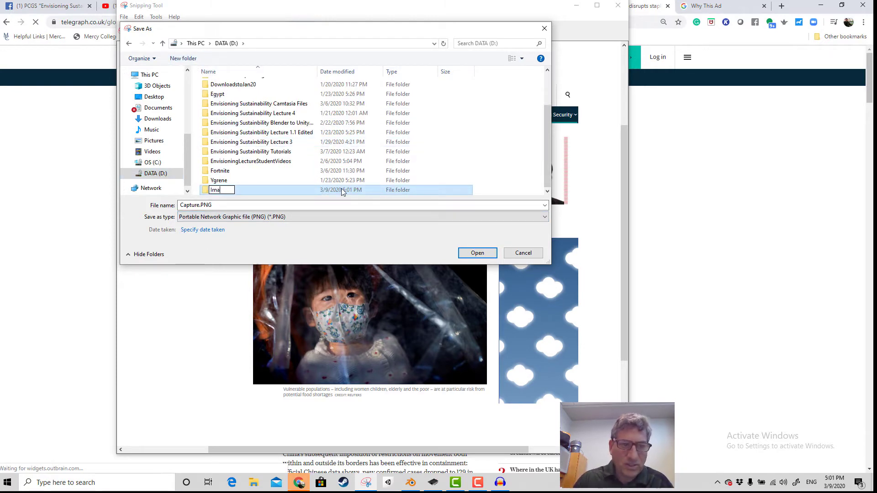
{"action": "type", "text": "ges for Envisioning "}
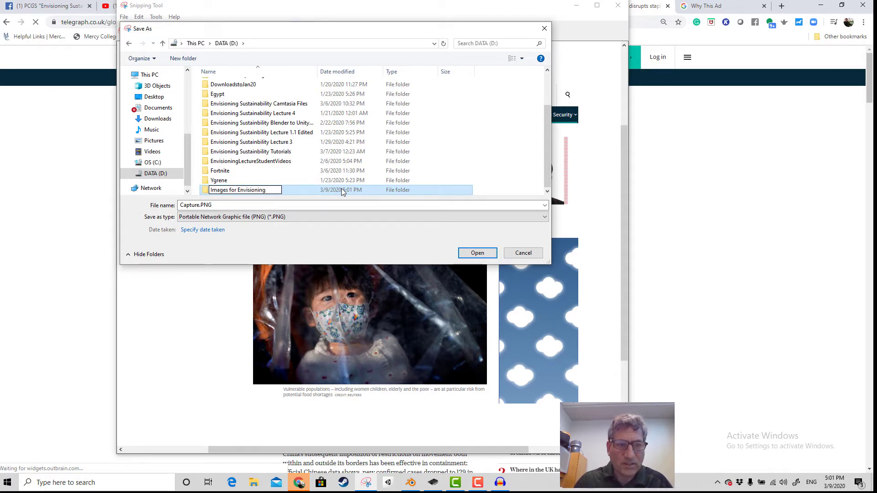
{"action": "type", "text": "Sustainability"}
{"action": "key", "text": "ctrl+a"}
{"action": "left_click_drag", "start_coordinate": [267, 190], "coordinate": [319, 190]}
{"action": "type", "text": "Lectures"}
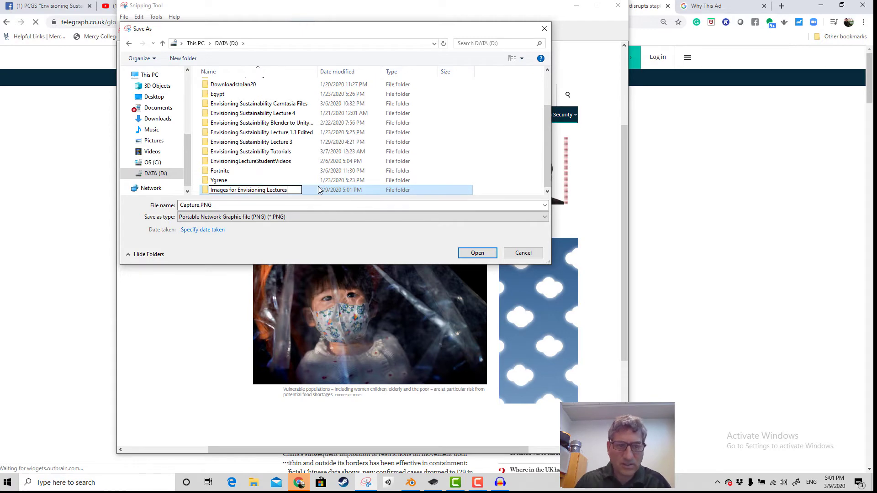
{"action": "key", "text": "Return"}
Save the Telegraph snip as "Food Security" in PNG format inside the Images for Envisioning Lectures folder
{"action": "double_click", "coordinate": [237, 190]}
{"action": "left_click_drag", "start_coordinate": [213, 205], "coordinate": [166, 210]}
{"action": "type", "text": "Food Security"}
{"action": "left_click", "coordinate": [477, 253]}
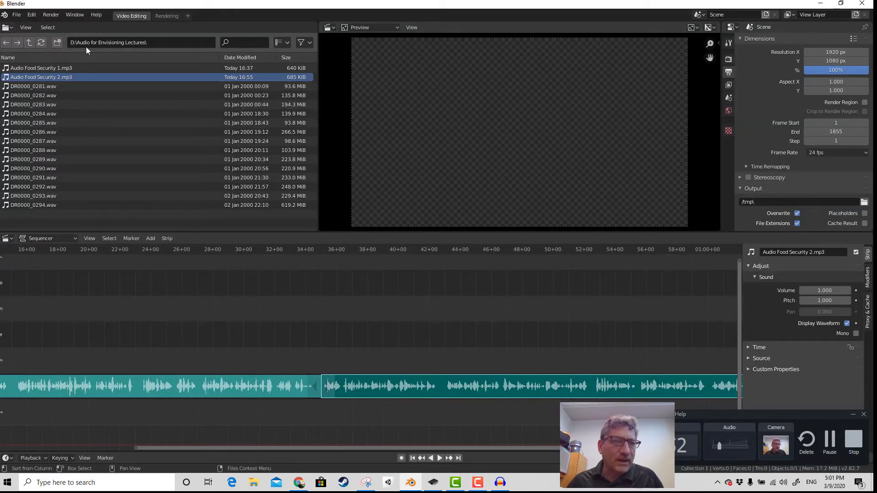
Browse Blender's files to D:\Images for Envisioning Lectures and add Food Security.PNG as a strip above the narration
{"action": "left_click", "coordinate": [29, 43]}
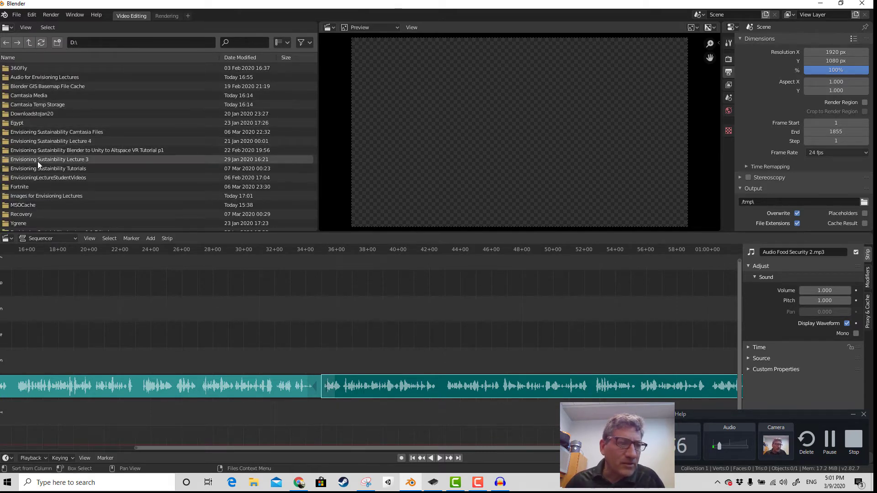
{"action": "scroll", "coordinate": [38, 161], "scroll_direction": "down", "scroll_amount": 1}
{"action": "double_click", "coordinate": [43, 183]}
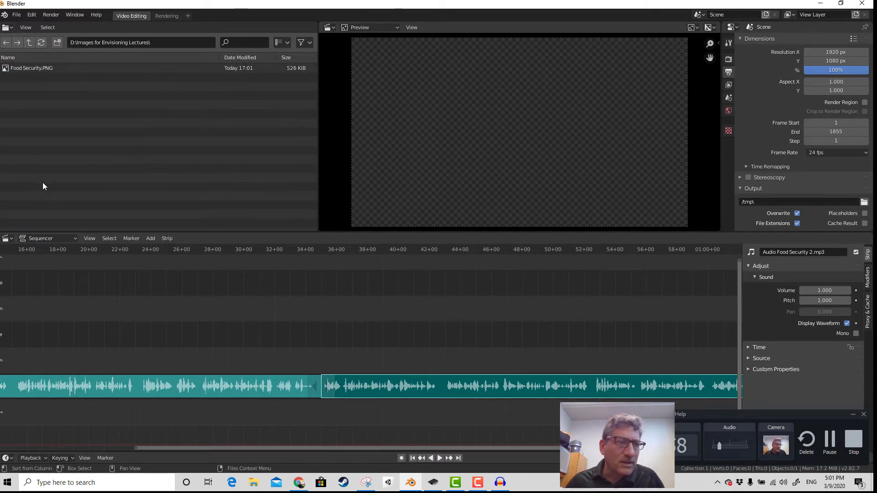
{"action": "left_click", "coordinate": [10, 69]}
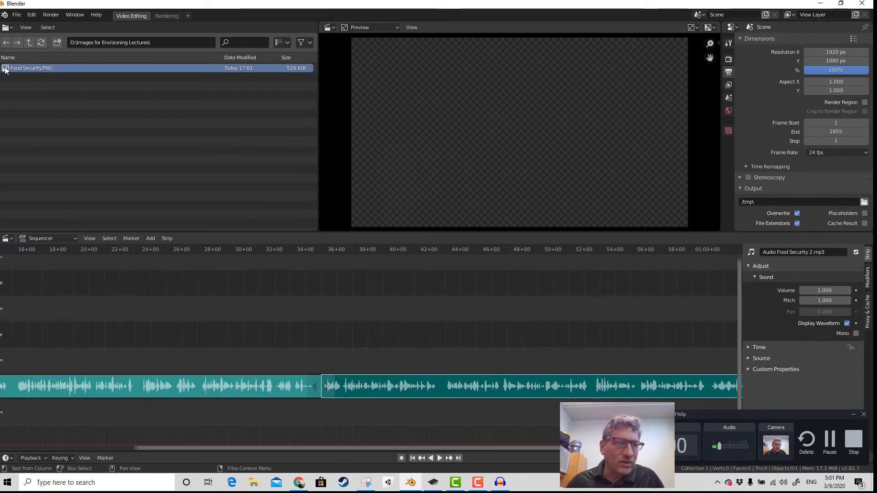
{"action": "left_click_drag", "start_coordinate": [5, 70], "coordinate": [78, 363]}
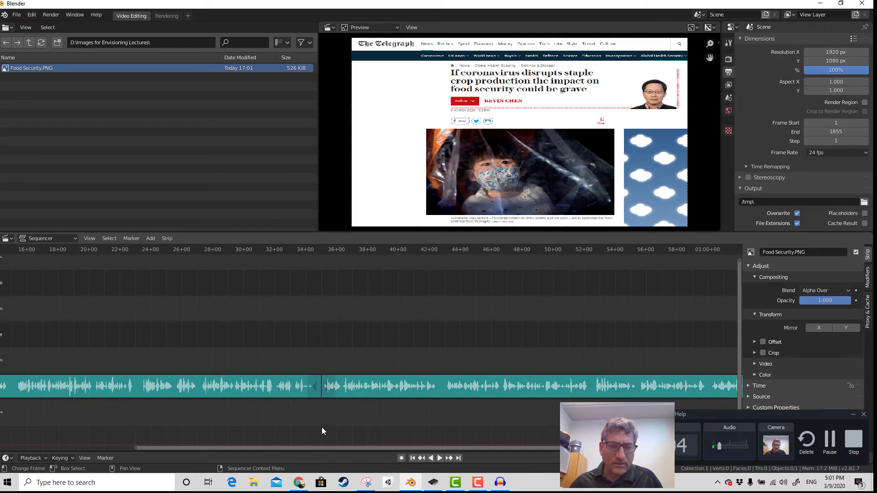
Play the narration from the start and adjust the Food Security.PNG strip's length so it ends at frame 161
{"action": "left_click_drag", "start_coordinate": [223, 448], "coordinate": [10, 418]}
{"action": "left_click_drag", "start_coordinate": [277, 363], "coordinate": [181, 362]}
{"action": "left_click", "coordinate": [102, 250]}
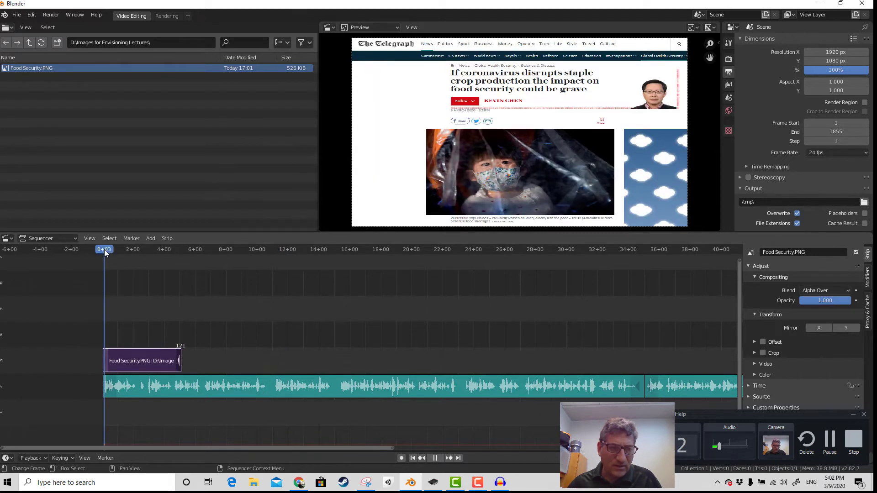
{"action": "key", "text": "space"}
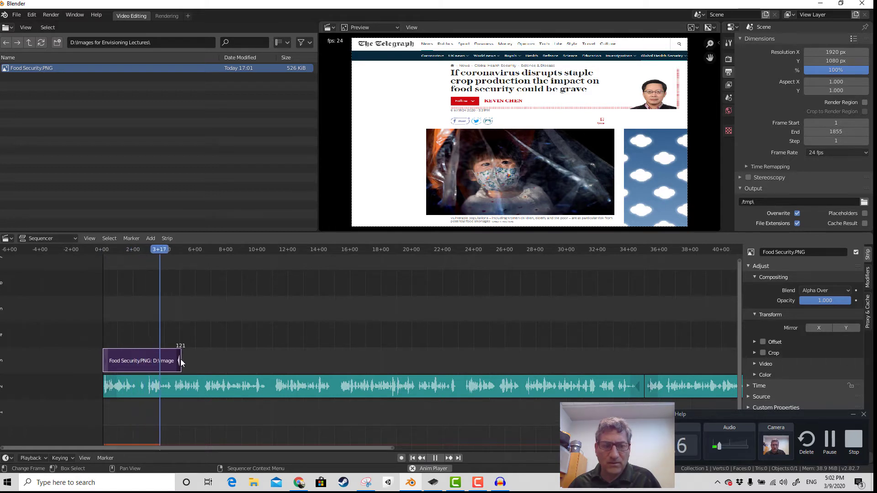
{"action": "left_click_drag", "start_coordinate": [178, 362], "coordinate": [206, 368]}
Play the sequence from the start past the end of the Food Security.PNG strip to check its timing against the narration
{"action": "left_click", "coordinate": [100, 250]}
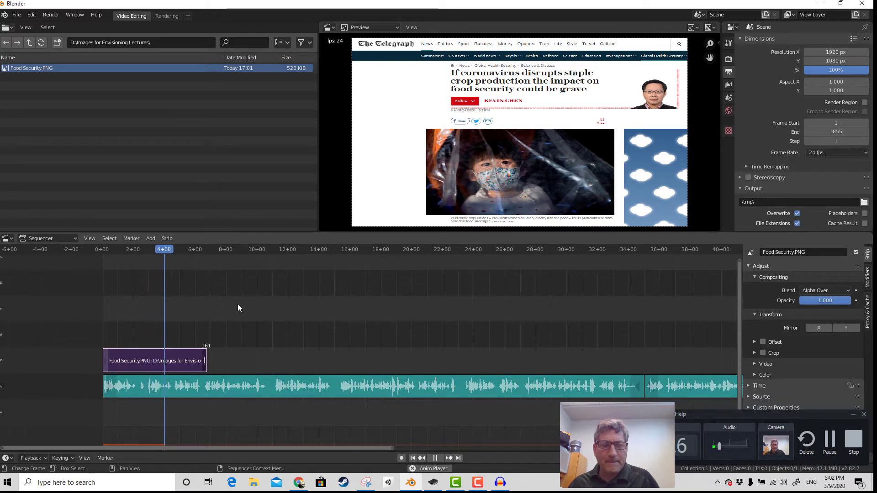
{"action": "key", "text": "space"}
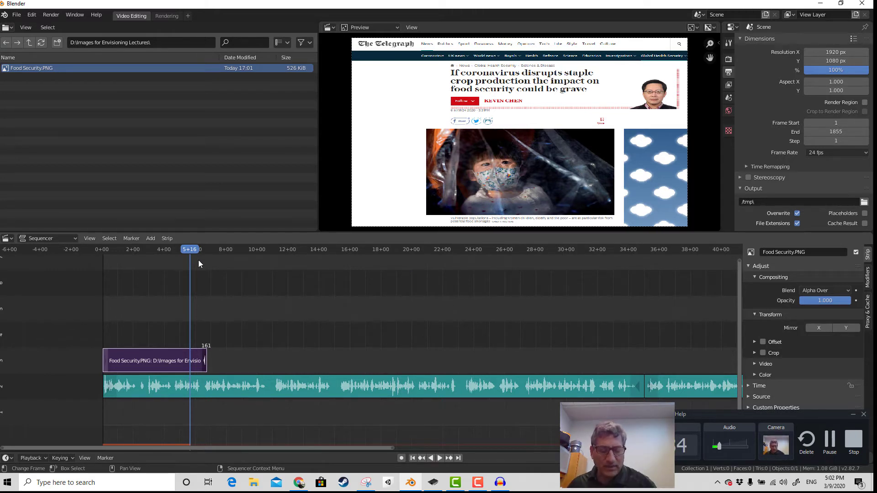
{"action": "key", "text": "space"}
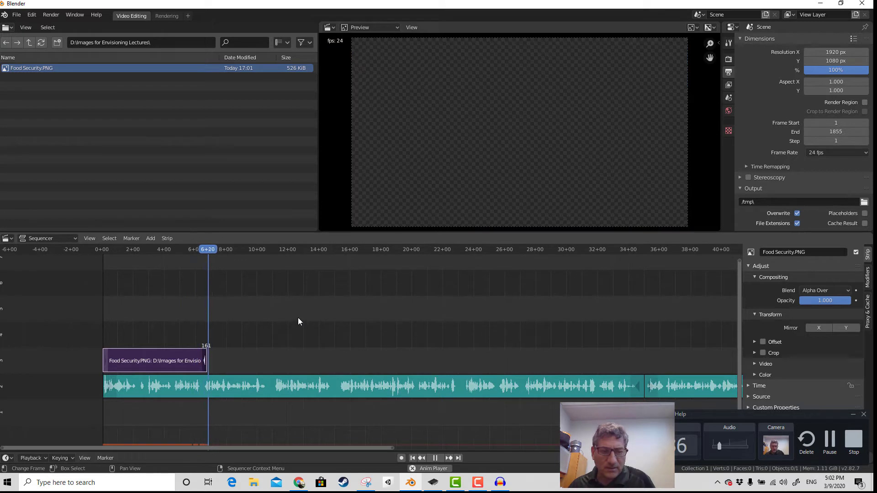
{"action": "key", "text": "space"}
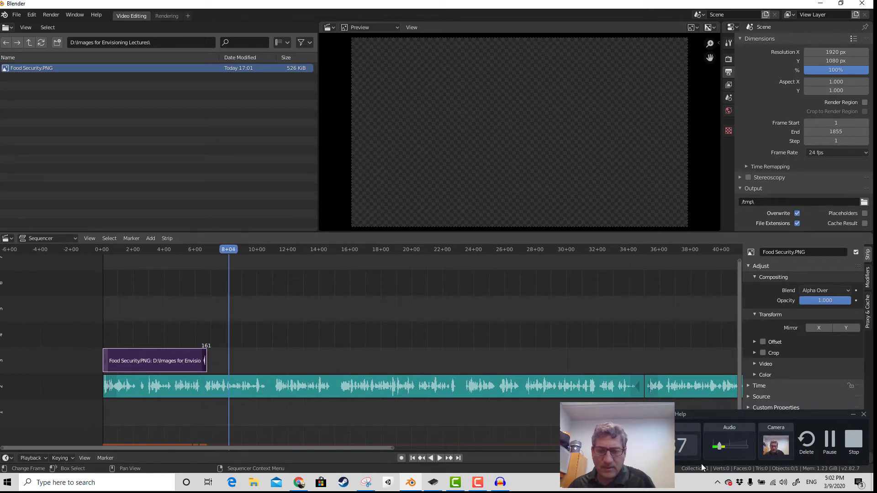
{"action": "left_click", "coordinate": [828, 449]}
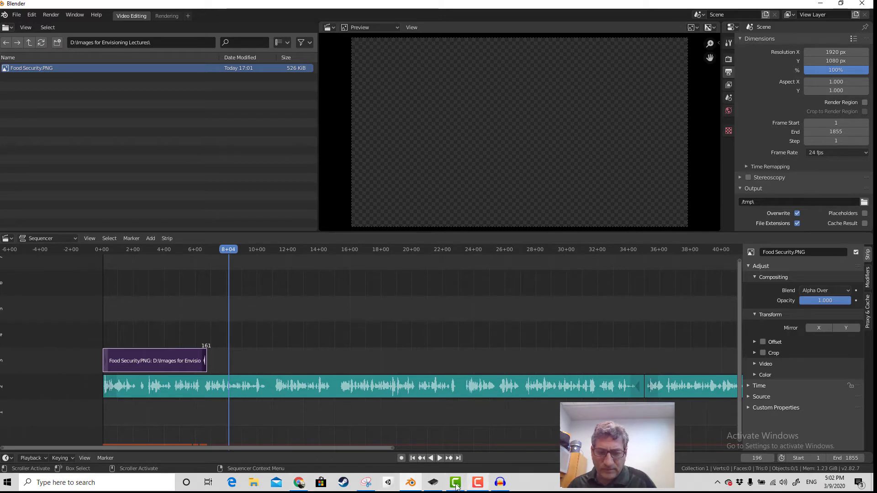
{"action": "left_click", "coordinate": [478, 485]}
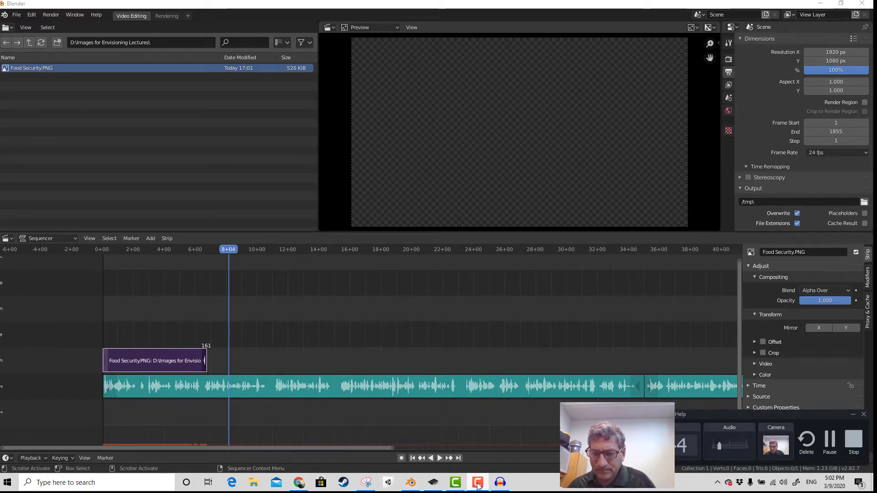
{"action": "left_click", "coordinate": [829, 441]}
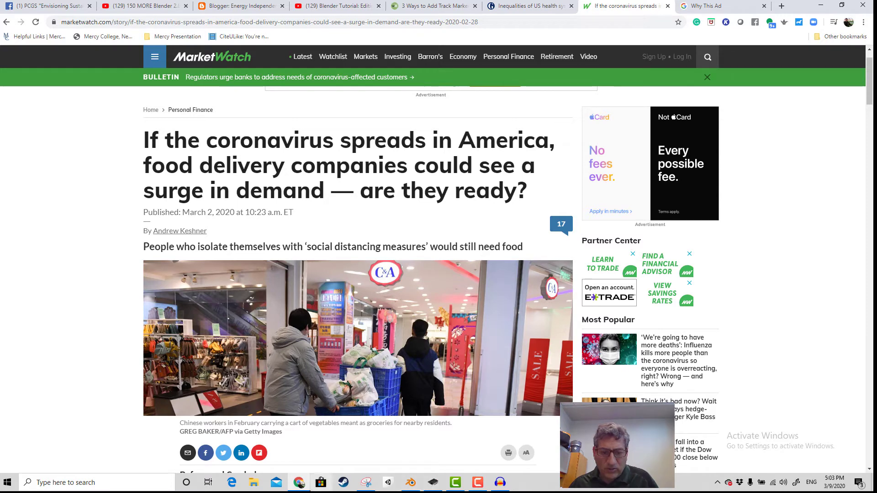
Save a Snipping Tool capture of the MarketWatch food delivery article as homedelivery.PNG in the Images for Envisioning Lectures folder
{"action": "left_click", "coordinate": [365, 483]}
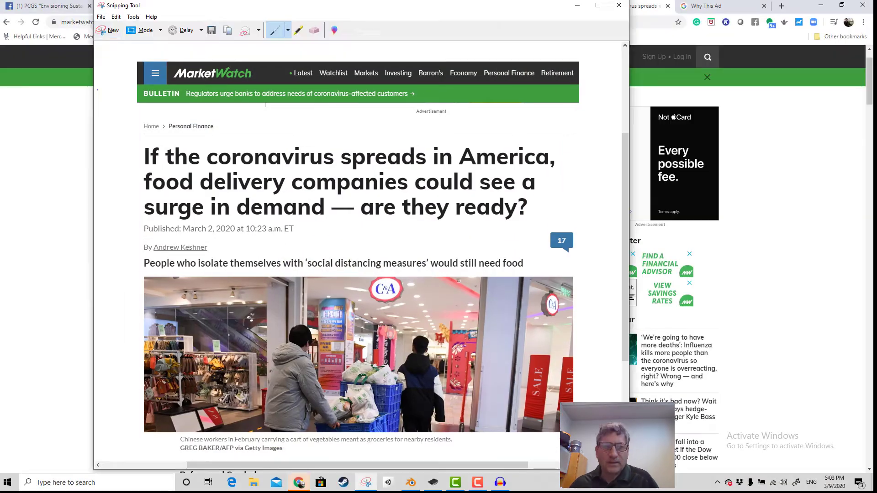
{"action": "key", "text": "ctrl+s"}
{"action": "type", "text": "Coronavirus"}
{"action": "left_click", "coordinate": [453, 250]}
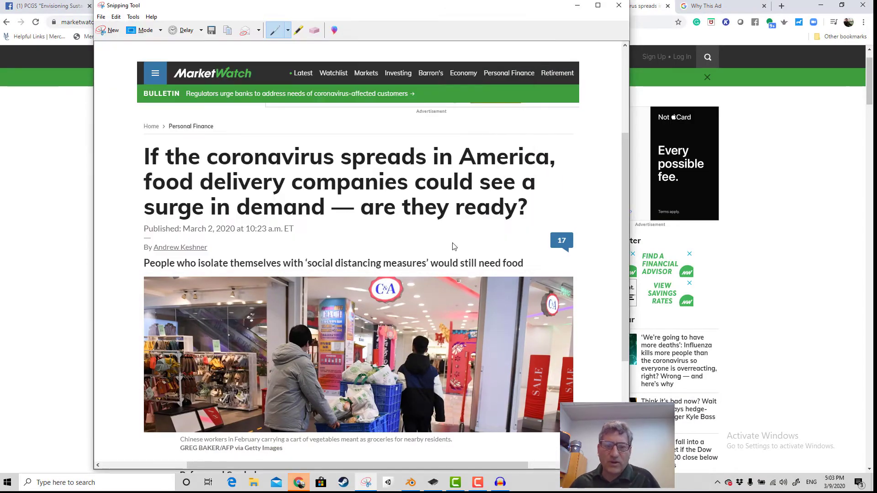
{"action": "left_click", "coordinate": [366, 483]}
Switch to Blender and add homedelivery.PNG from Images for Envisioning Lectures directly after the Food Security.PNG strip
{"action": "left_click", "coordinate": [412, 485]}
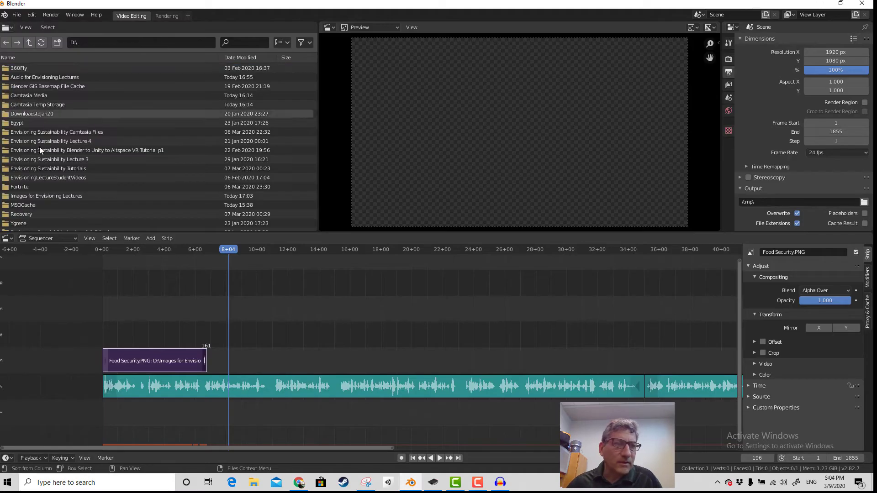
{"action": "double_click", "coordinate": [58, 196]}
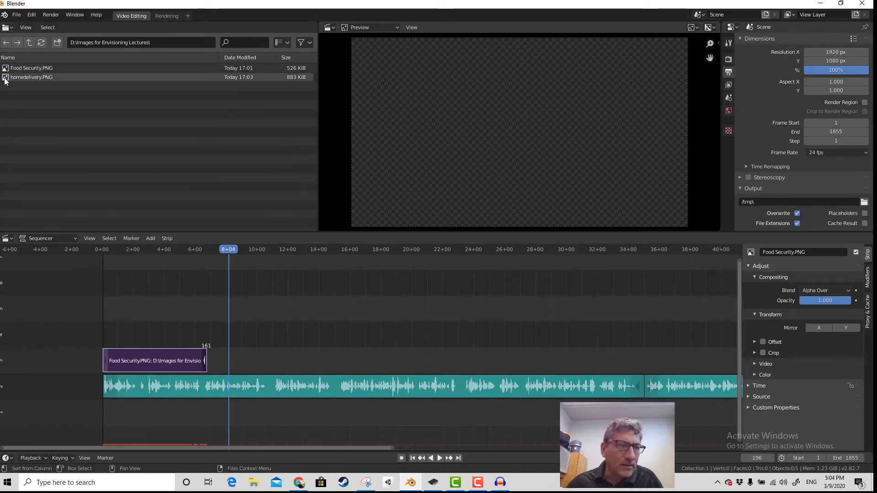
{"action": "left_click_drag", "start_coordinate": [31, 77], "coordinate": [224, 363]}
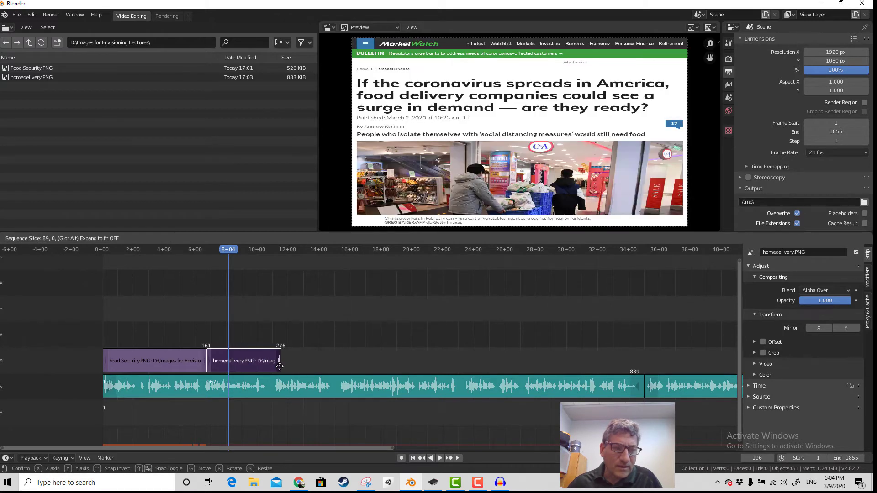
Play the narration over the homedelivery.PNG strip and trim the strip to end at frame 269
{"action": "left_click", "coordinate": [197, 256]}
{"action": "key", "text": "space"}
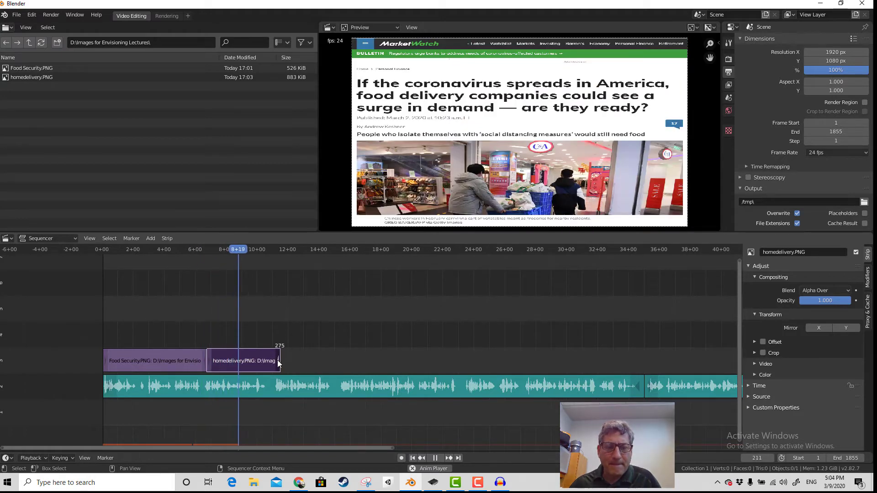
{"action": "mouse_move", "coordinate": [278, 360]}
{"action": "left_mouse_down"}
{"action": "mouse_move", "coordinate": [291, 361]}
{"action": "mouse_move", "coordinate": [275, 361]}
{"action": "left_mouse_up"}
{"action": "key", "text": "space"}
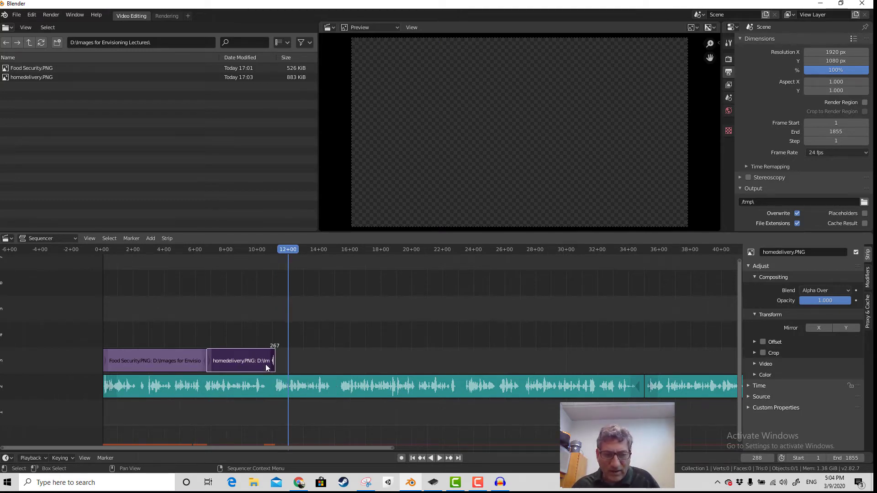
{"action": "mouse_move", "coordinate": [280, 362]}
{"action": "left_mouse_down"}
{"action": "mouse_move", "coordinate": [322, 361]}
{"action": "mouse_move", "coordinate": [269, 361]}
{"action": "mouse_move", "coordinate": [276, 361]}
{"action": "left_mouse_up"}
{"action": "left_click_drag", "start_coordinate": [286, 251], "coordinate": [309, 280]}
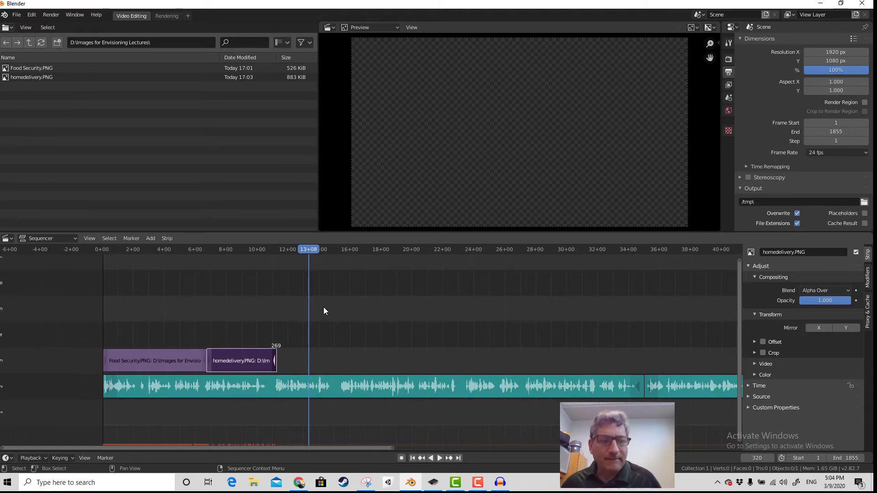
{"action": "left_click_drag", "start_coordinate": [305, 251], "coordinate": [226, 264]}
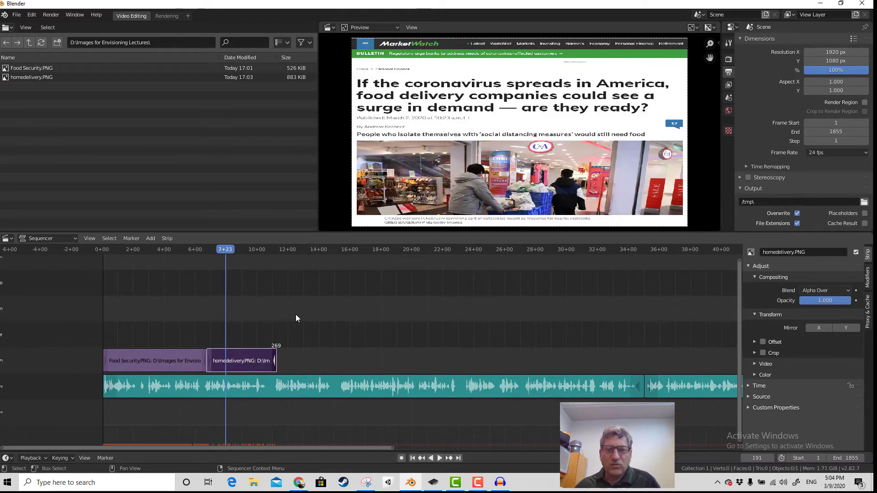
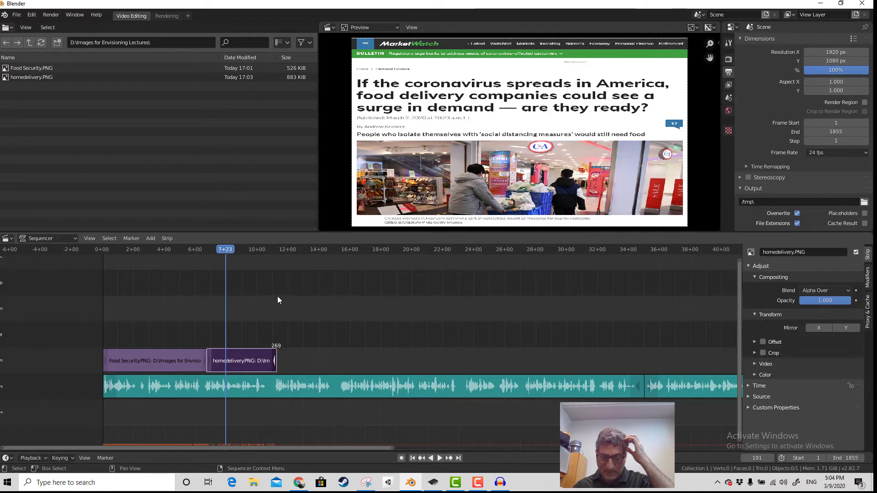
{"action": "left_click", "coordinate": [478, 482]}
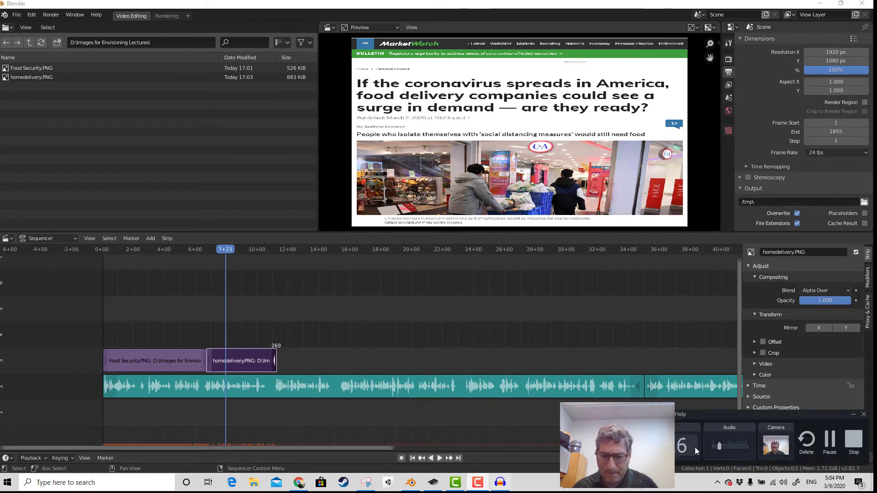
{"action": "left_click", "coordinate": [829, 443]}
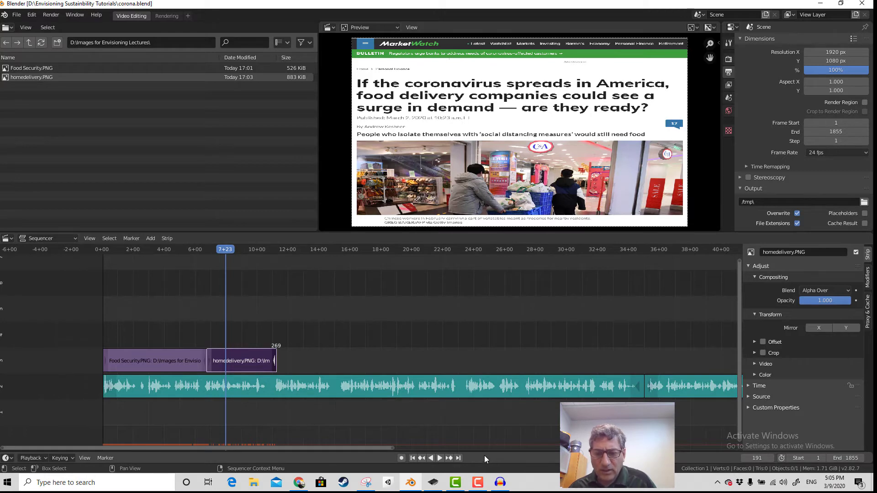
Switch to the Blogger post in Chrome and insert Food Security.PNG and homedelivery.PNG from the Images for Envisioning Lectures folder
{"action": "left_click", "coordinate": [301, 485]}
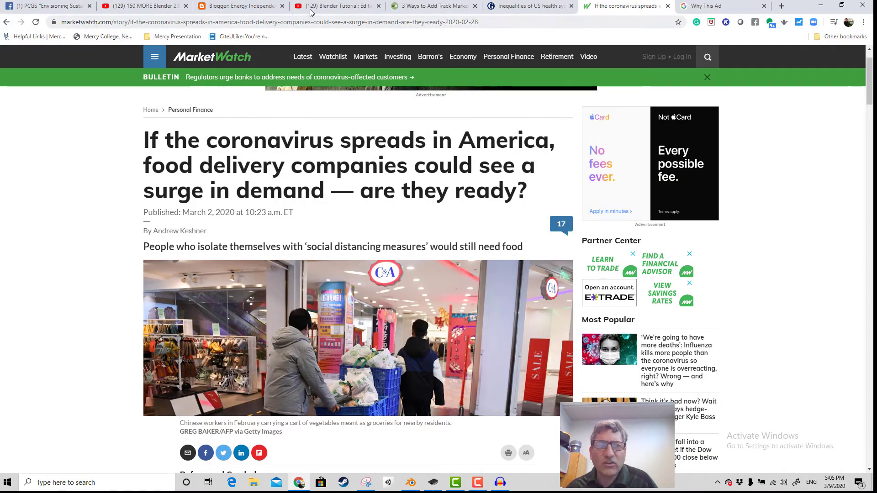
{"action": "left_click", "coordinate": [242, 6]}
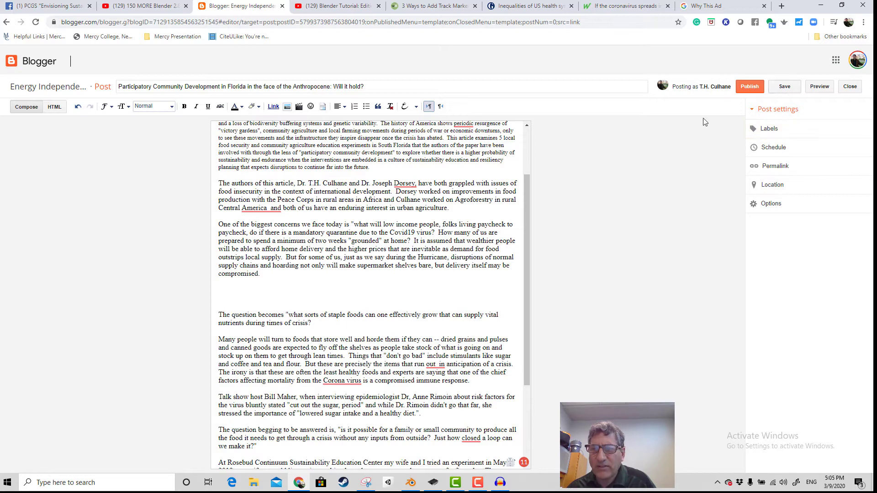
{"action": "left_click", "coordinate": [287, 107]}
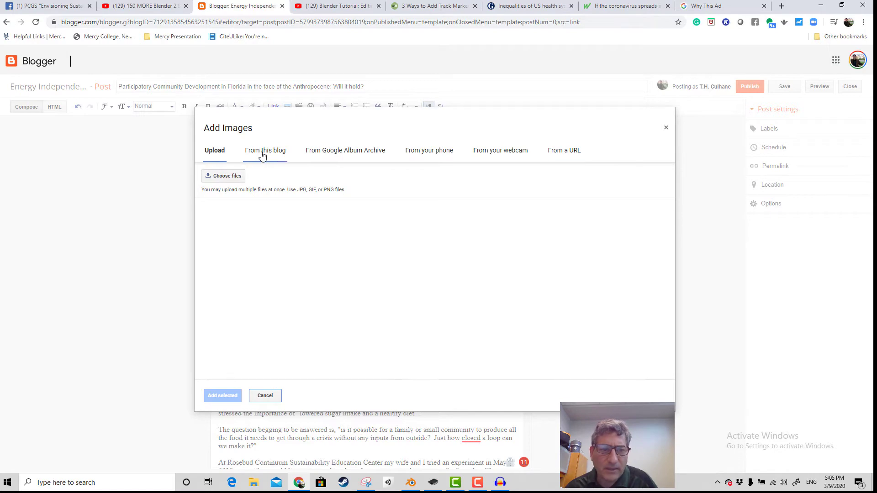
{"action": "left_click", "coordinate": [230, 179]}
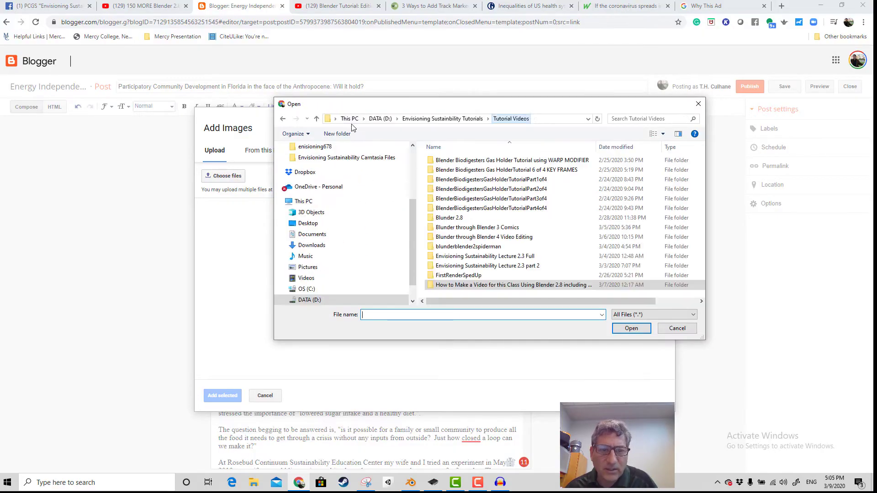
{"action": "scroll", "coordinate": [375, 226], "scroll_direction": "up", "scroll_amount": 3}
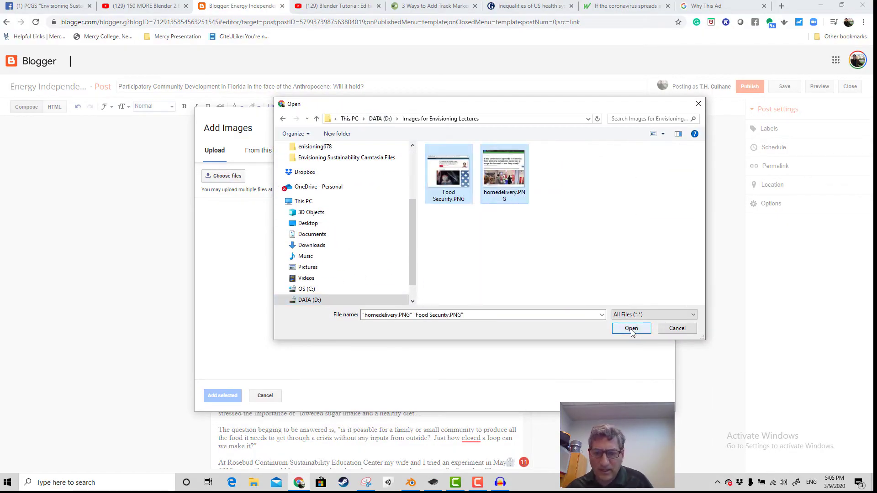
{"action": "left_click", "coordinate": [632, 329]}
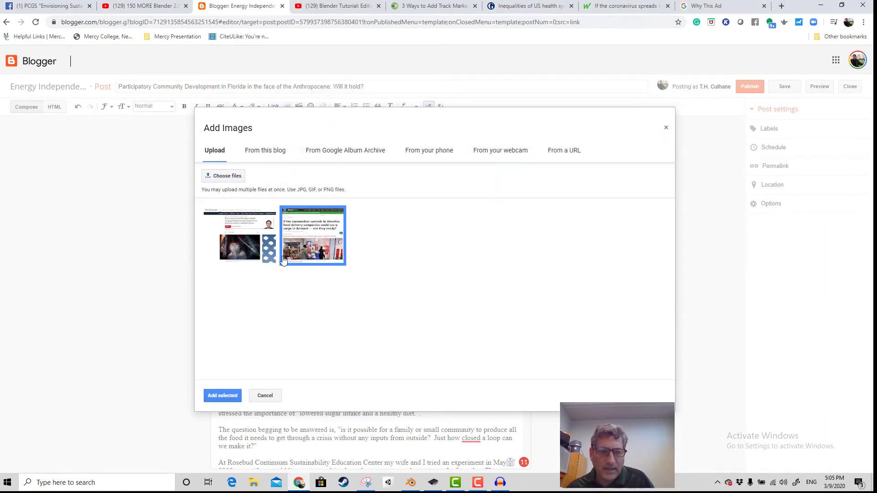
{"action": "left_click", "coordinate": [255, 241]}
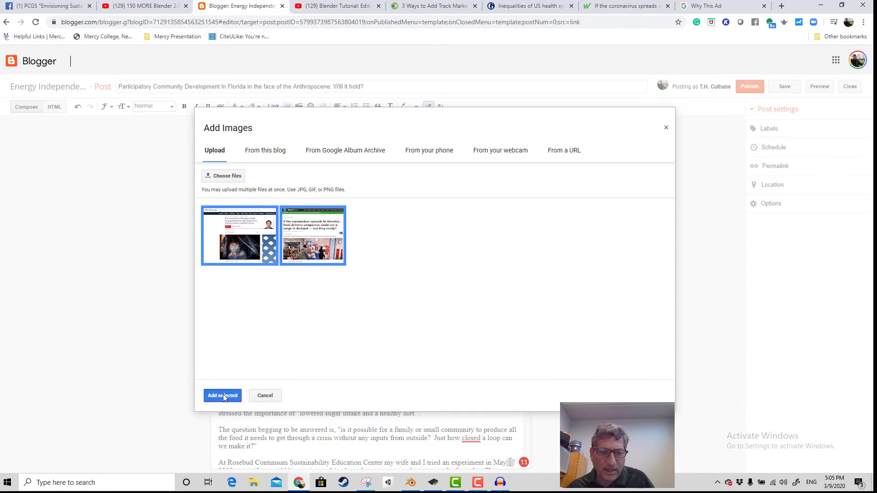
{"action": "left_click", "coordinate": [222, 395]}
Move the MarketWatch image from above the "One of the biggest concerns" paragraph to a new line directly below it
{"action": "scroll", "coordinate": [366, 244], "scroll_direction": "down", "scroll_amount": 5}
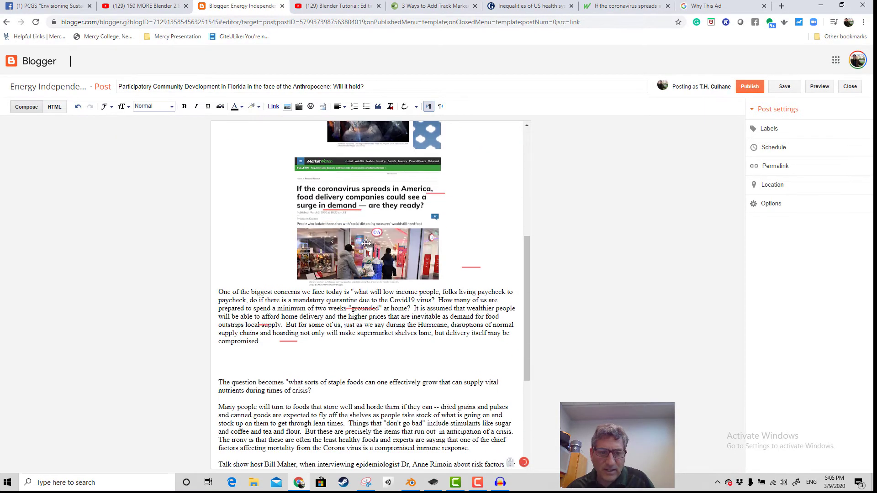
{"action": "left_click", "coordinate": [367, 243]}
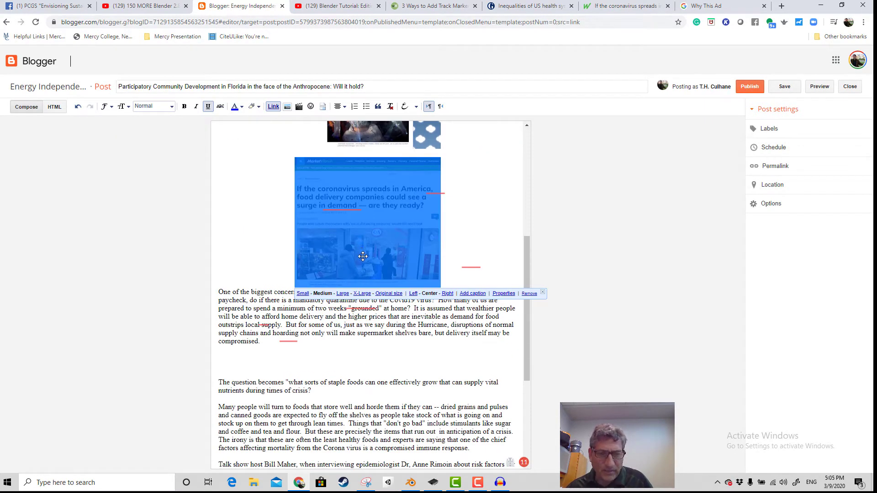
{"action": "key", "text": "Delete"}
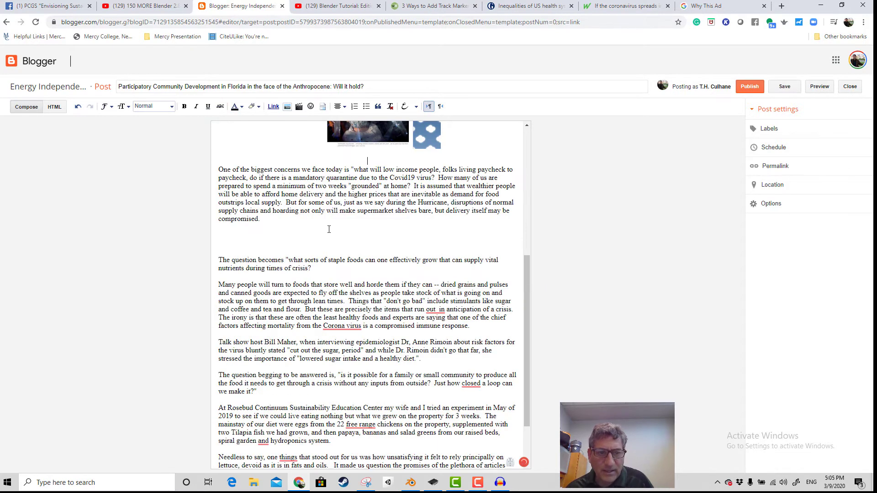
{"action": "left_click", "coordinate": [329, 230]}
{"action": "scroll", "coordinate": [361, 231], "scroll_direction": "up", "scroll_amount": 4}
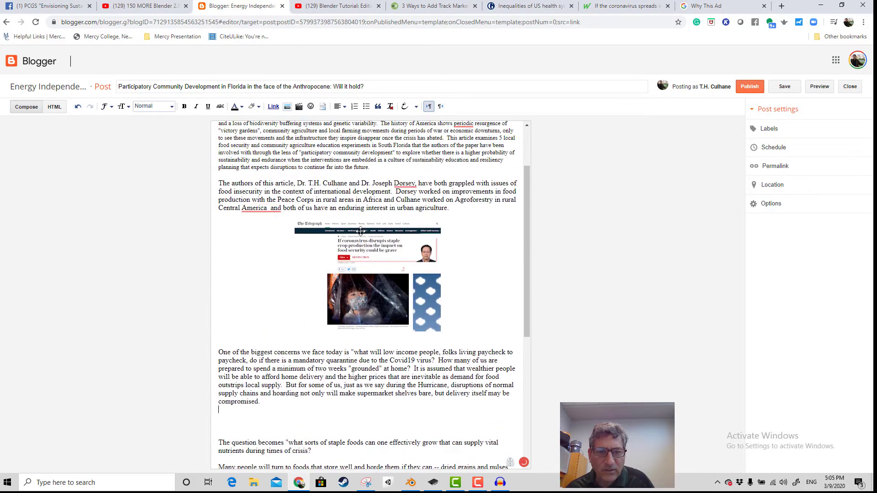
{"action": "scroll", "coordinate": [248, 338], "scroll_direction": "down", "scroll_amount": 2}
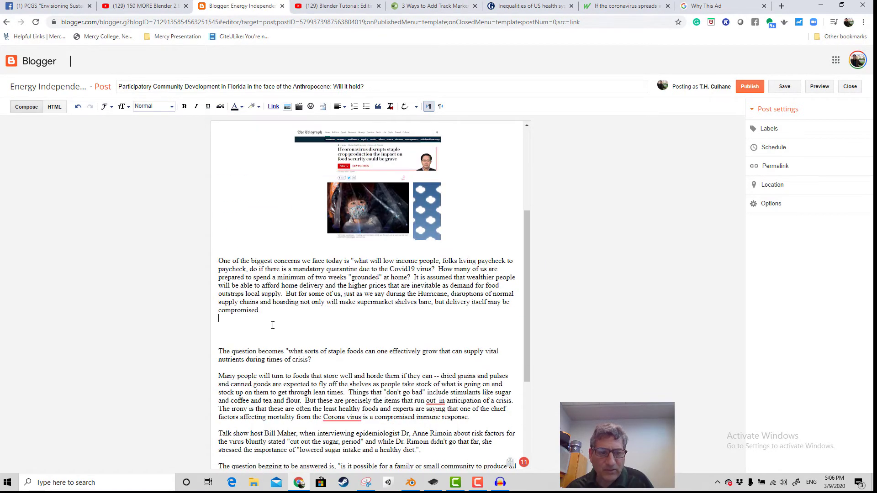
{"action": "key", "text": "Return"}
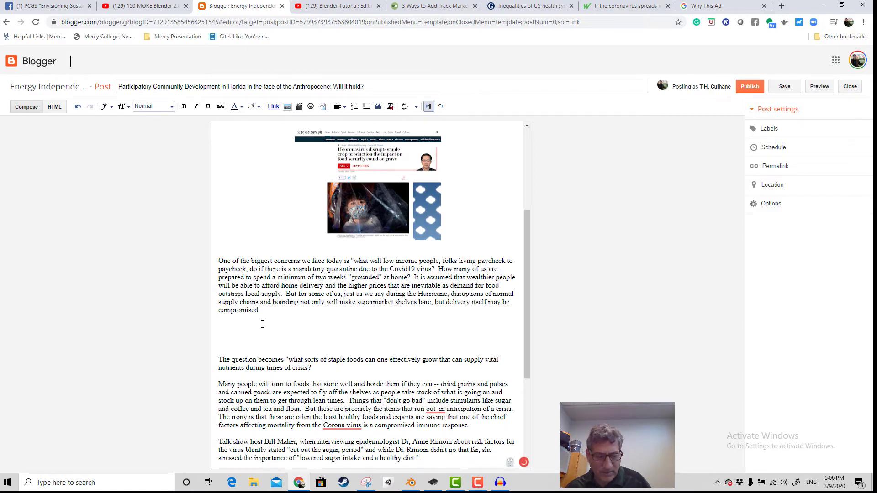
{"action": "key", "text": "ctrl+v"}
{"action": "scroll", "coordinate": [393, 320], "scroll_direction": "down", "scroll_amount": 3}
{"action": "scroll", "coordinate": [366, 292], "scroll_direction": "up", "scroll_amount": 2}
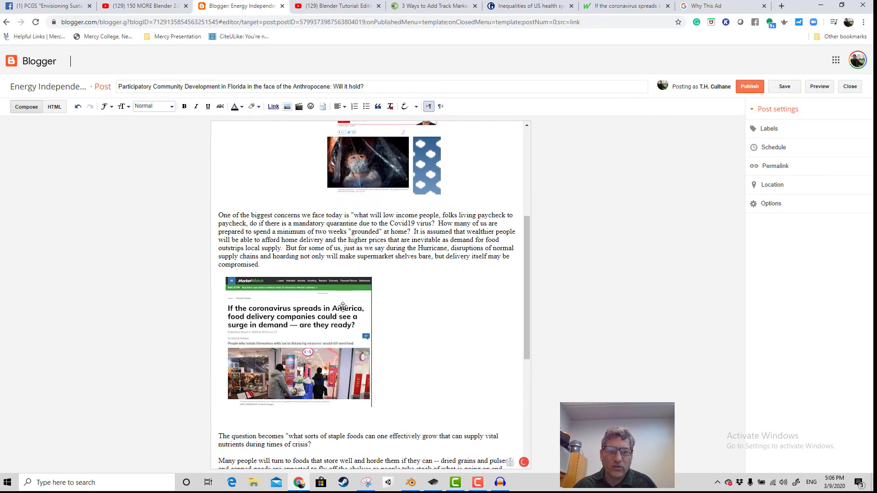
Center the MarketWatch image in the post
{"action": "left_click", "coordinate": [343, 307]}
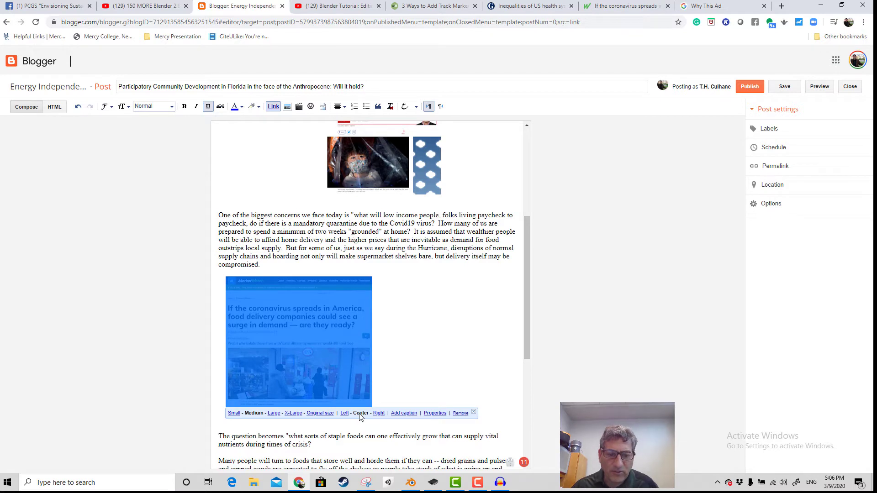
{"action": "left_click", "coordinate": [417, 378]}
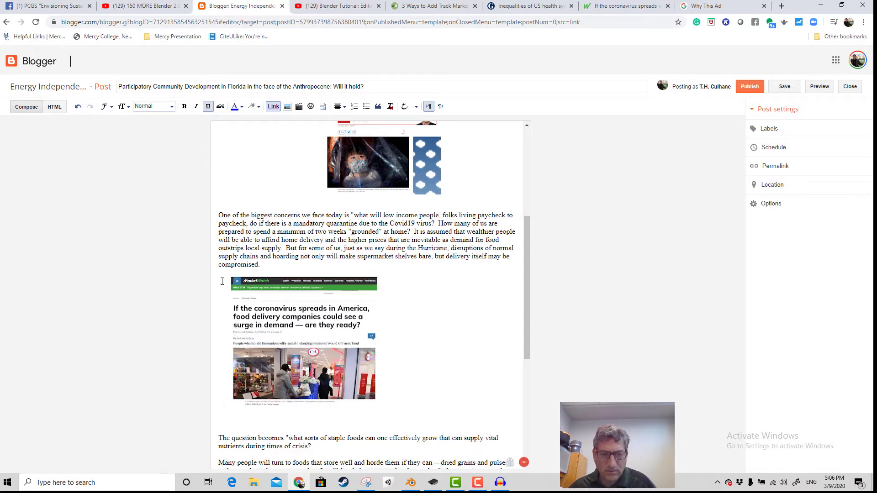
{"action": "left_click", "coordinate": [470, 317]}
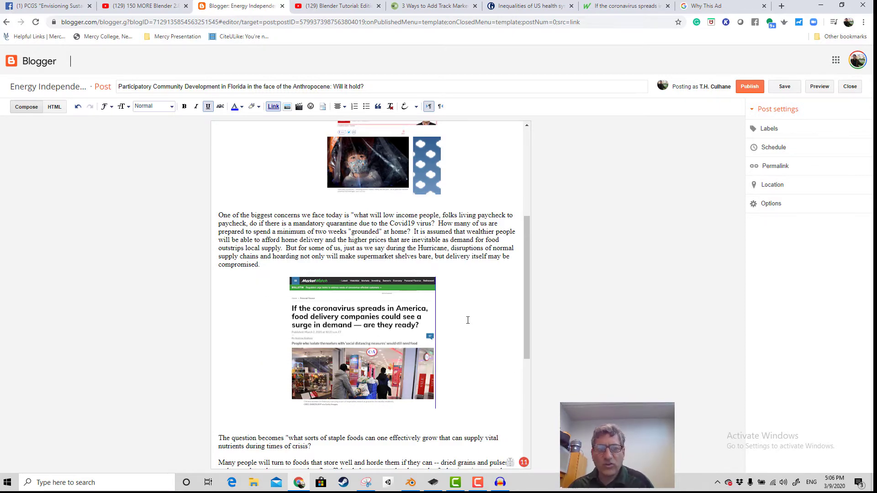
Review the post's images and the paragraphs around them down to the closing text
{"action": "scroll", "coordinate": [467, 321], "scroll_direction": "up", "scroll_amount": 5}
{"action": "scroll", "coordinate": [457, 333], "scroll_direction": "down", "scroll_amount": 5}
{"action": "scroll", "coordinate": [416, 327], "scroll_direction": "down", "scroll_amount": 4}
{"action": "scroll", "coordinate": [418, 334], "scroll_direction": "up", "scroll_amount": 10}
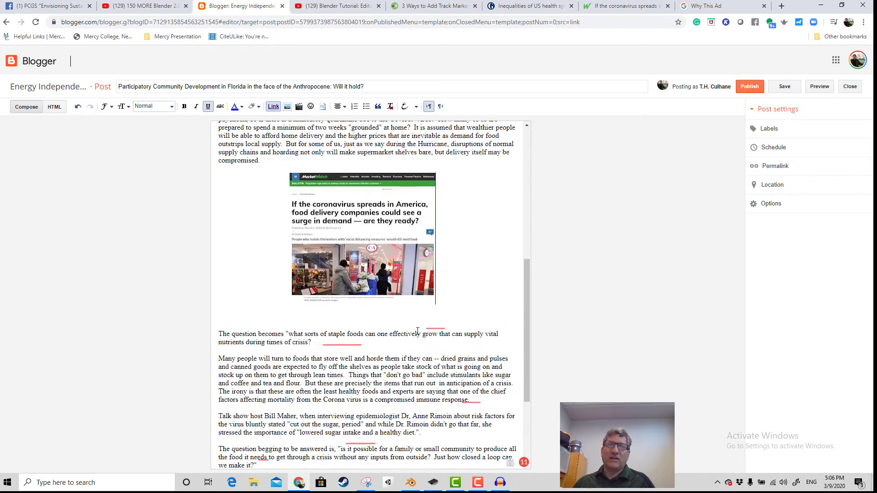
{"action": "scroll", "coordinate": [419, 338], "scroll_direction": "down", "scroll_amount": 5}
{"action": "scroll", "coordinate": [420, 337], "scroll_direction": "down", "scroll_amount": 5}
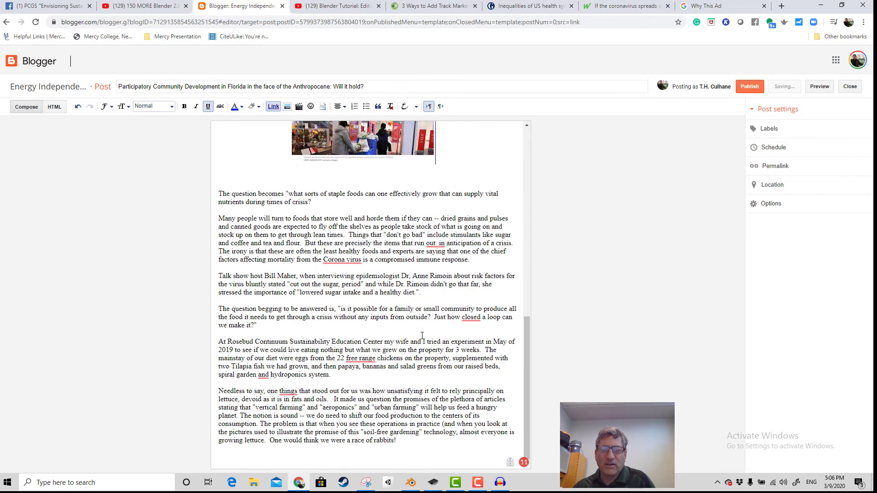
{"action": "scroll", "coordinate": [421, 336], "scroll_direction": "up", "scroll_amount": 5}
{"action": "scroll", "coordinate": [421, 336], "scroll_direction": "down", "scroll_amount": 5}
{"action": "scroll", "coordinate": [431, 352], "scroll_direction": "up", "scroll_amount": 5}
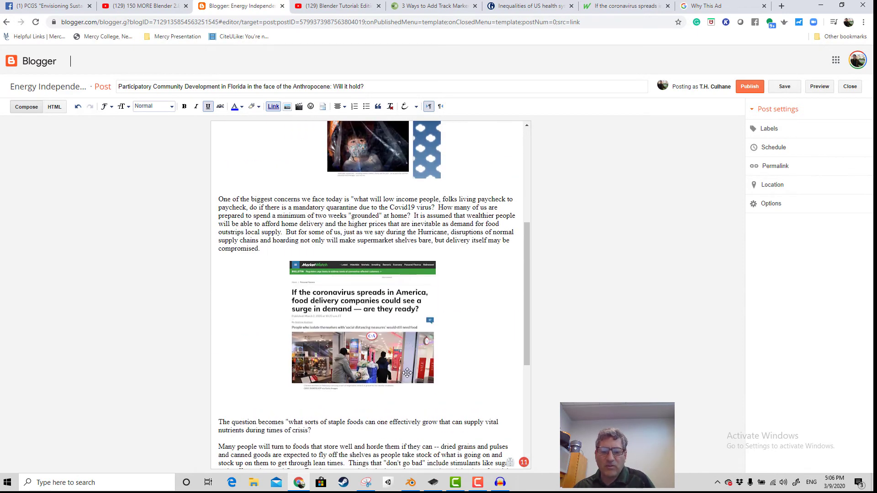
{"action": "left_click_drag", "start_coordinate": [521, 308], "coordinate": [535, 361]}
{"action": "scroll", "coordinate": [482, 337], "scroll_direction": "up", "scroll_amount": 5}
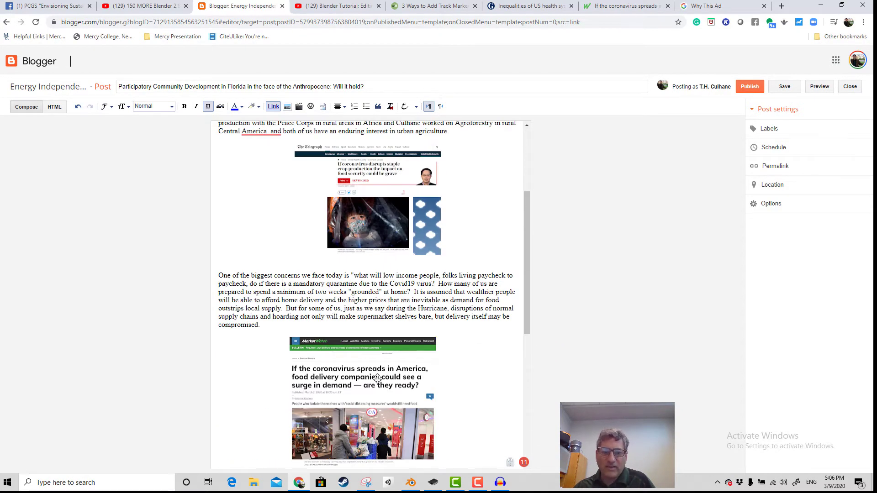
{"action": "scroll", "coordinate": [378, 379], "scroll_direction": "down", "scroll_amount": 6}
{"action": "scroll", "coordinate": [401, 357], "scroll_direction": "up", "scroll_amount": 5}
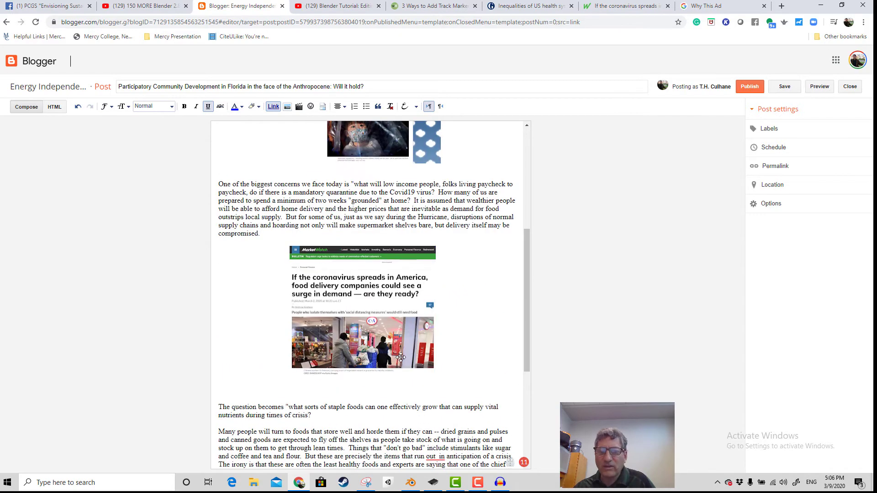
{"action": "scroll", "coordinate": [457, 354], "scroll_direction": "down", "scroll_amount": 4}
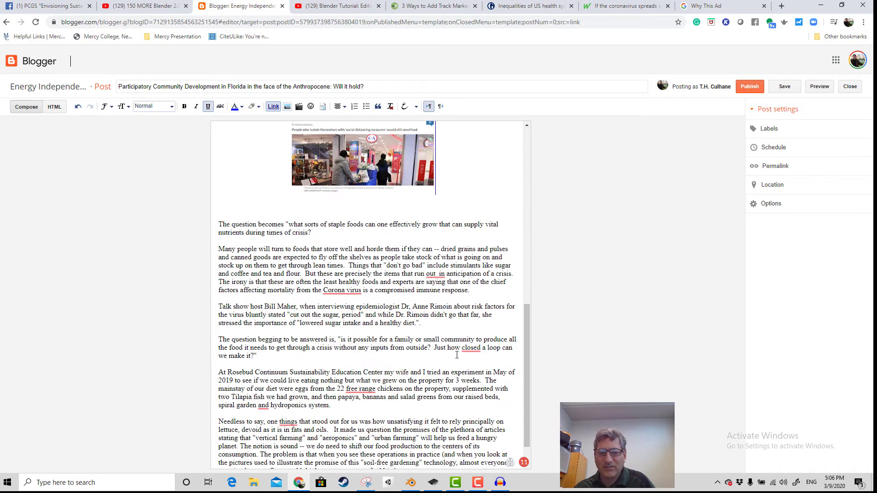
Add blank lines after the paragraph asking "what sorts of staple foods can one effectively grow"
{"action": "scroll", "coordinate": [343, 343], "scroll_direction": "up", "scroll_amount": 2}
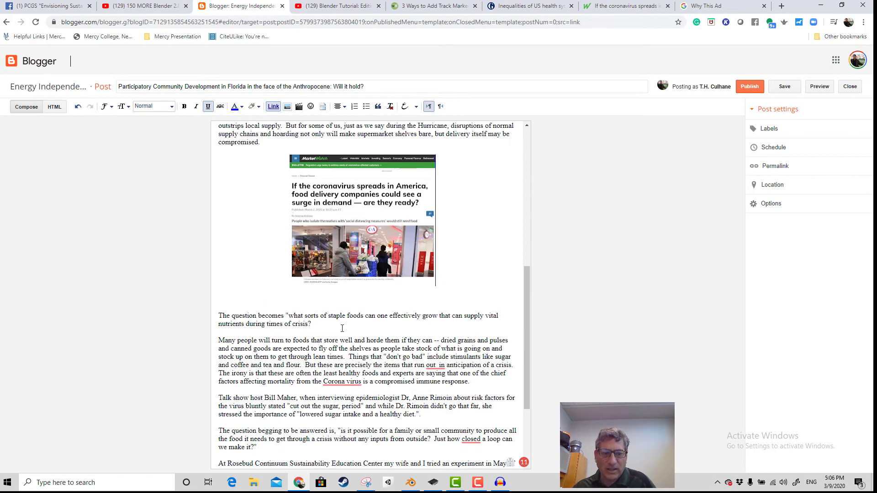
{"action": "left_click", "coordinate": [340, 328]}
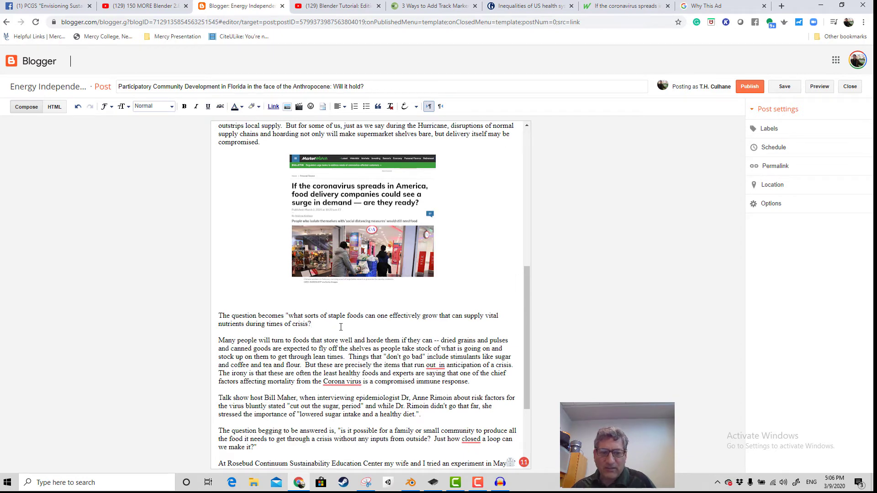
{"action": "key", "text": "Return"}
{"action": "key", "text": "Return"}
{"action": "key", "text": "Return"}
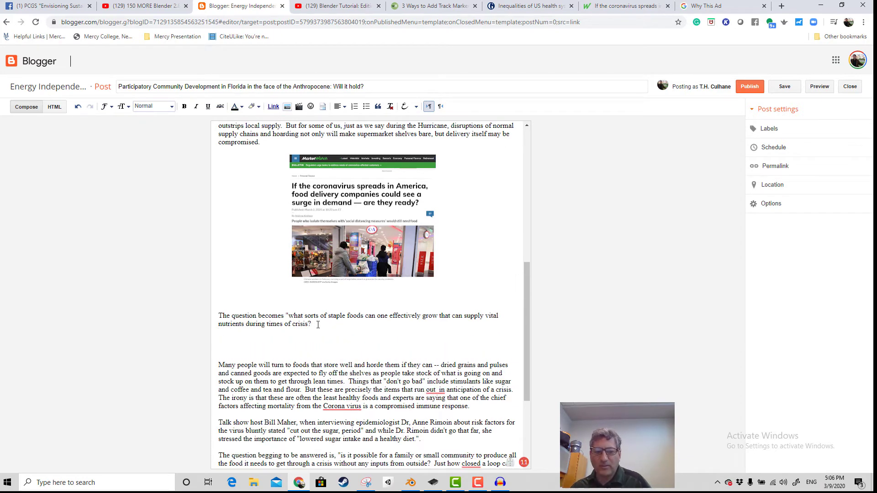
Search Google for "staple foods for crisis prevention" and open The Economist's "Crisis prevention" article
{"action": "left_click", "coordinate": [707, 6]}
{"action": "left_click", "coordinate": [201, 22]}
{"action": "type", "text": "staple foods for crisis prevention"}
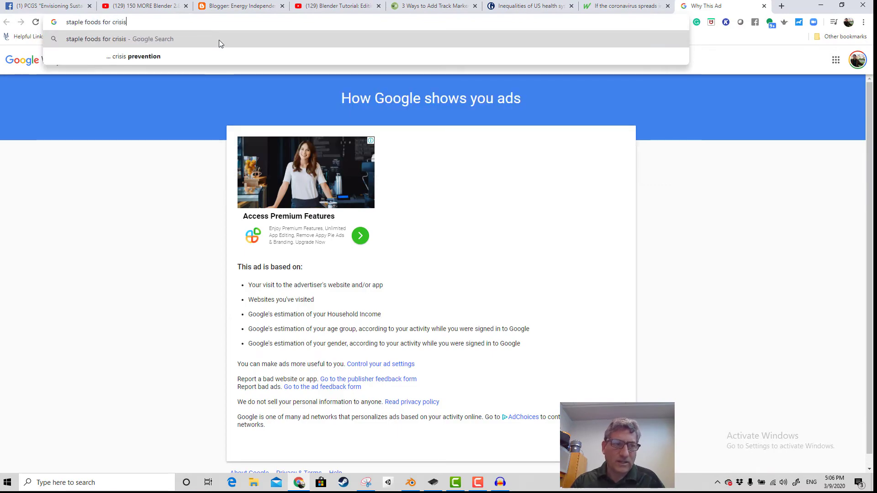
{"action": "key", "text": "Return"}
{"action": "left_click", "coordinate": [149, 143]}
{"action": "scroll", "coordinate": [482, 275], "scroll_direction": "down", "scroll_amount": 1}
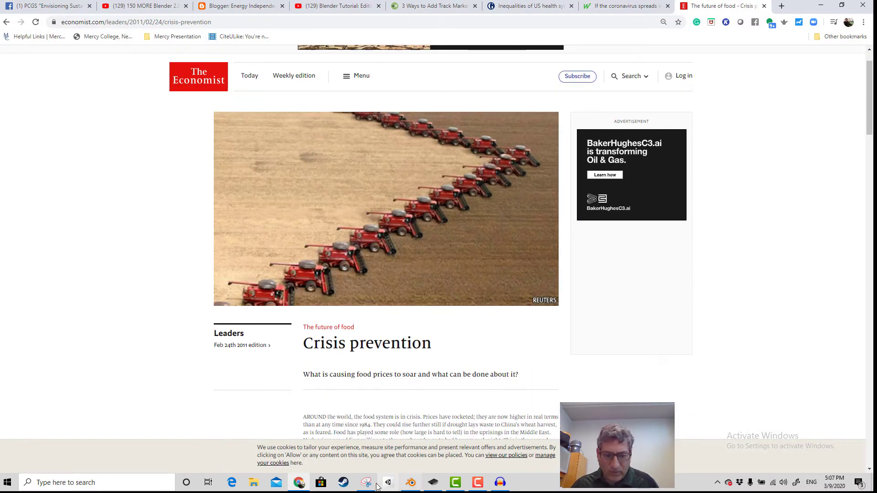
Capture the Economist article's photo and headline with Snipping Tool and save it as crisisfood.PNG in Images for Envisioning Lectures
{"action": "left_click", "coordinate": [366, 482]}
{"action": "left_click", "coordinate": [71, 31]}
{"action": "left_click_drag", "start_coordinate": [160, 52], "coordinate": [602, 396]}
{"action": "left_click", "coordinate": [125, 17]}
{"action": "left_click", "coordinate": [140, 36]}
{"action": "type", "text": "crisis"}
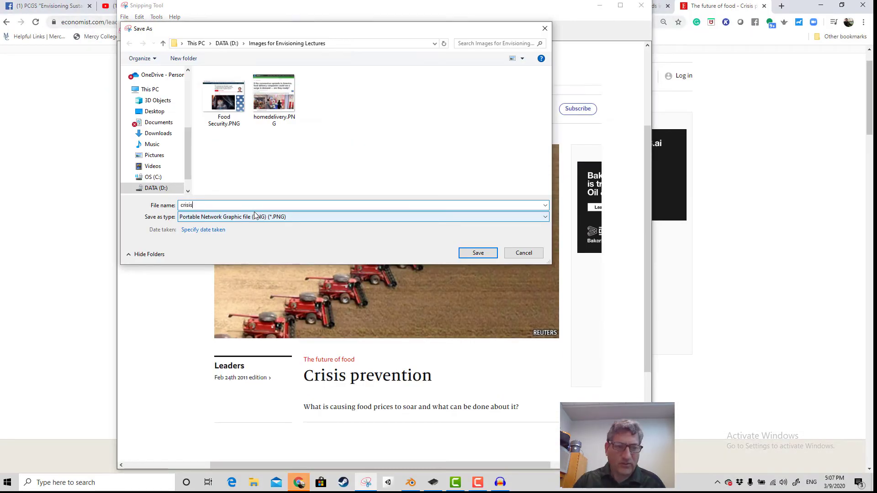
{"action": "key", "text": "Return"}
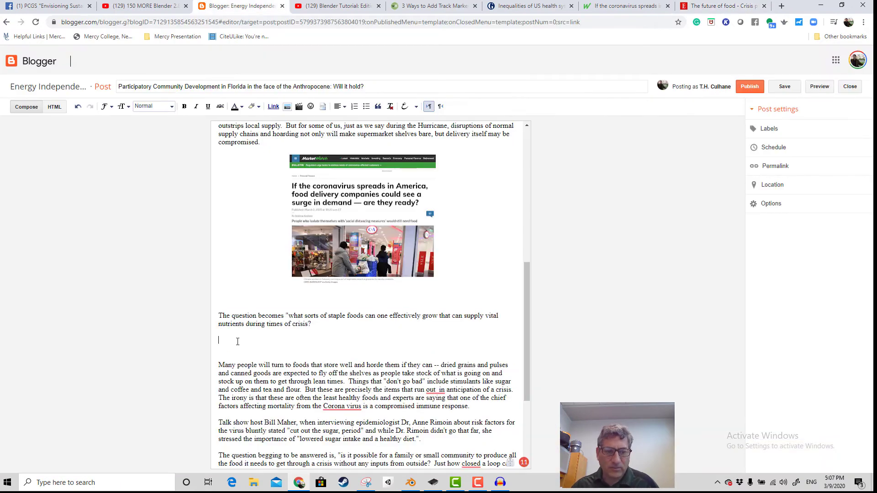
Upload crisisfood.PNG and insert it in the Blogger post below the staple foods question
{"action": "left_click", "coordinate": [287, 108]}
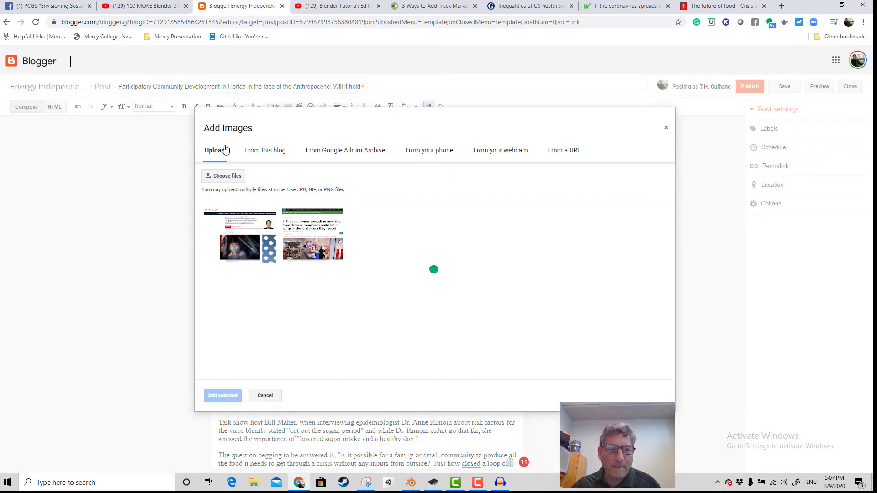
{"action": "left_click", "coordinate": [227, 176]}
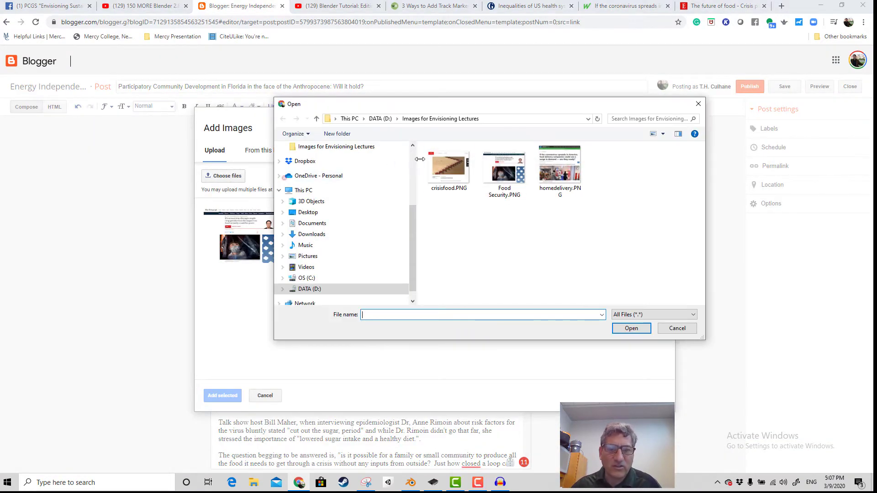
{"action": "double_click", "coordinate": [441, 166]}
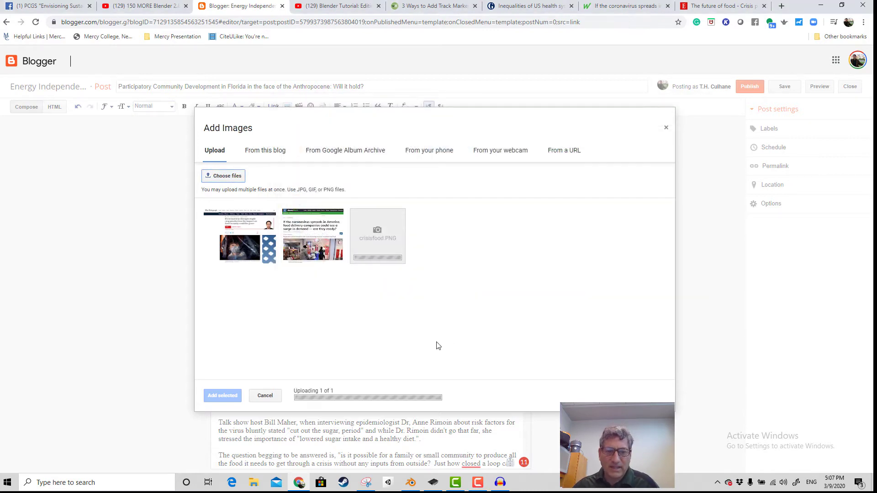
{"action": "left_click", "coordinate": [222, 396]}
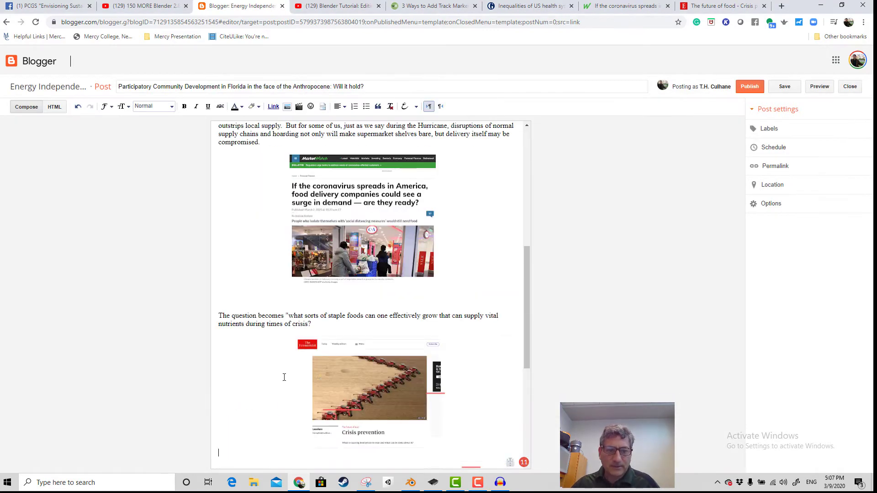
{"action": "scroll", "coordinate": [497, 309], "scroll_direction": "down", "scroll_amount": 3}
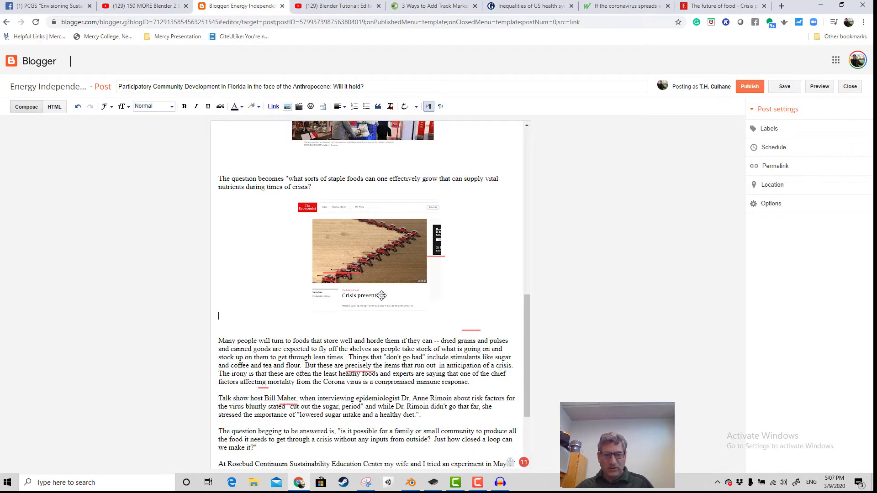
{"action": "scroll", "coordinate": [402, 302], "scroll_direction": "up", "scroll_amount": 3}
{"action": "scroll", "coordinate": [406, 302], "scroll_direction": "down", "scroll_amount": 3}
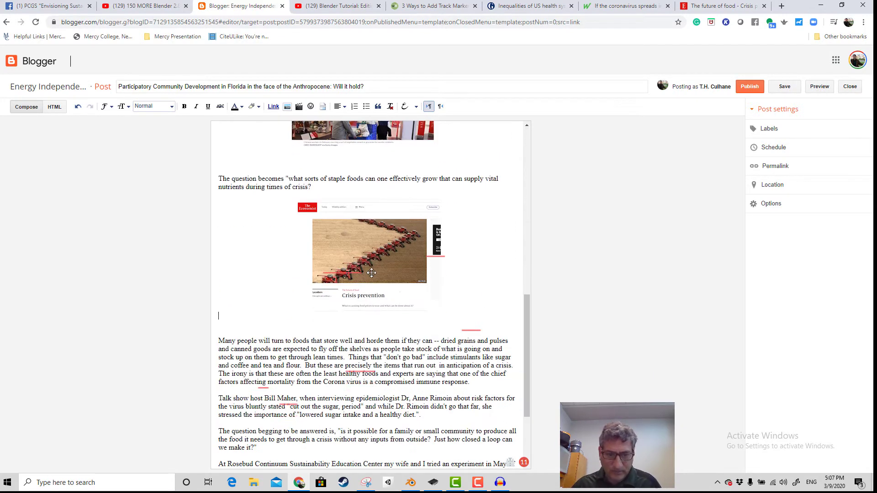
{"action": "scroll", "coordinate": [393, 287], "scroll_direction": "up", "scroll_amount": 4}
{"action": "scroll", "coordinate": [401, 304], "scroll_direction": "down", "scroll_amount": 3}
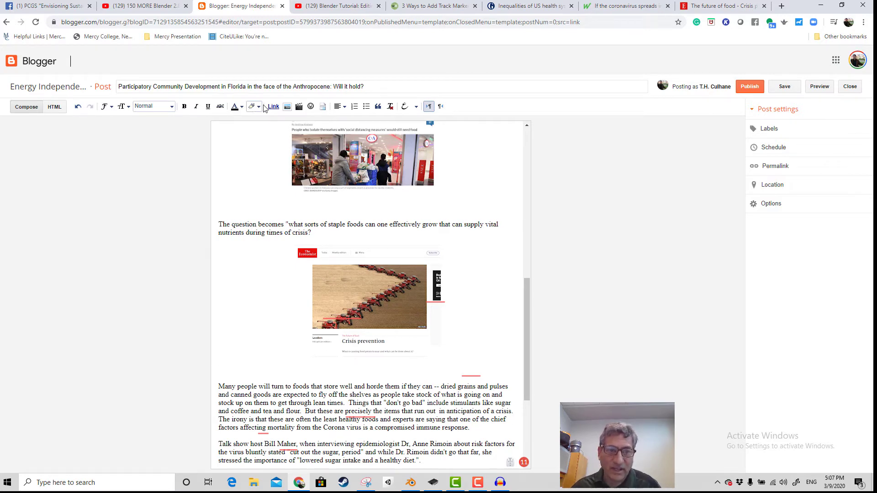
{"action": "left_click", "coordinate": [284, 109]}
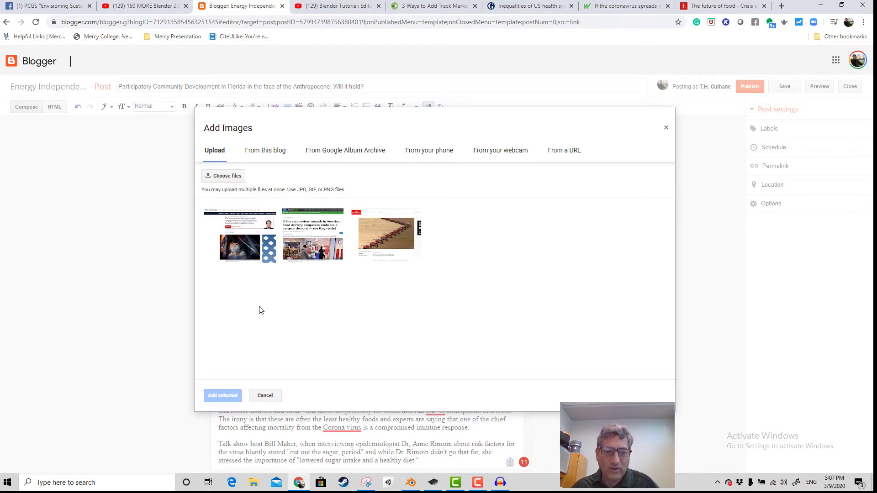
{"action": "left_click", "coordinate": [265, 396]}
{"action": "scroll", "coordinate": [360, 299], "scroll_direction": "down", "scroll_amount": 3}
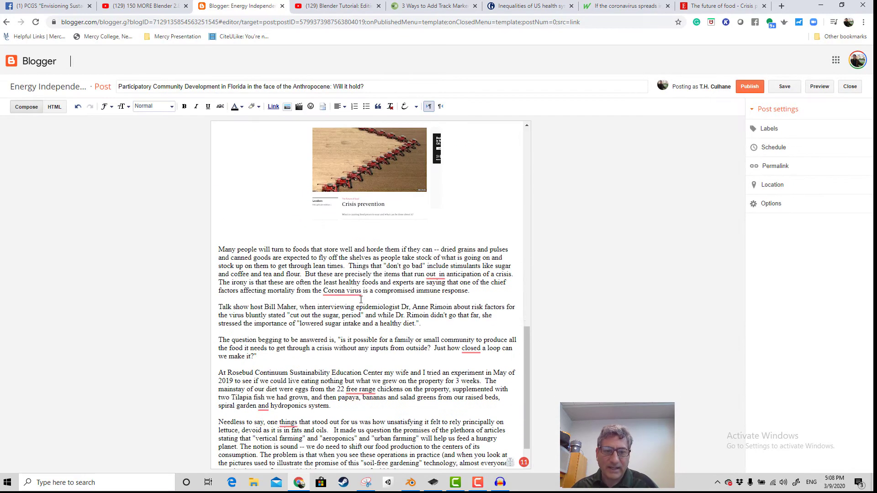
Save the blog post draft with the newly inserted Economist image
{"action": "scroll", "coordinate": [340, 284], "scroll_direction": "up", "scroll_amount": 3}
{"action": "left_click", "coordinate": [786, 87]}
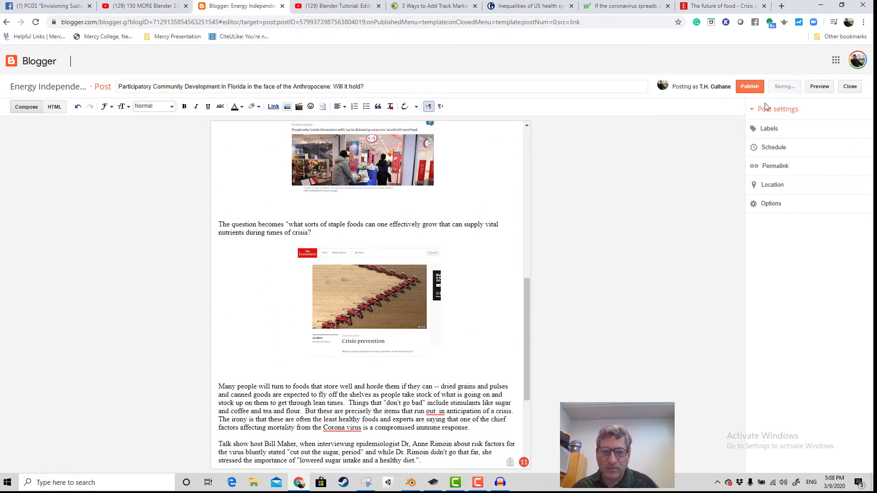
Switch to Blender and add crisisfood.PNG from Images for Envisioning Lectures as an image strip starting at about 11+15
{"action": "left_click", "coordinate": [411, 482]}
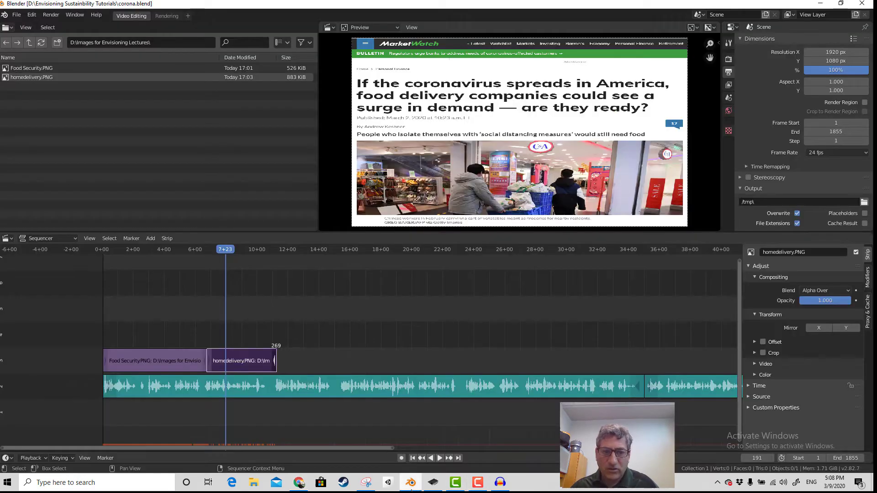
{"action": "left_click_drag", "start_coordinate": [224, 249], "coordinate": [281, 255]}
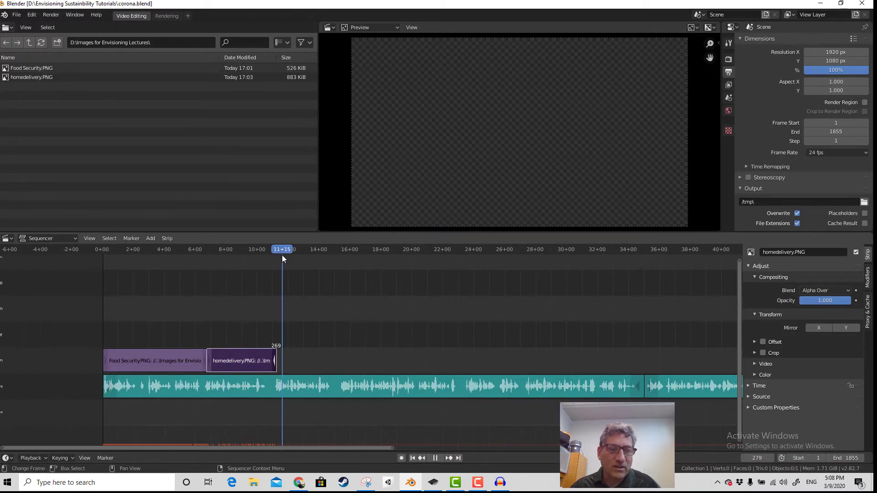
{"action": "left_click", "coordinate": [29, 43]}
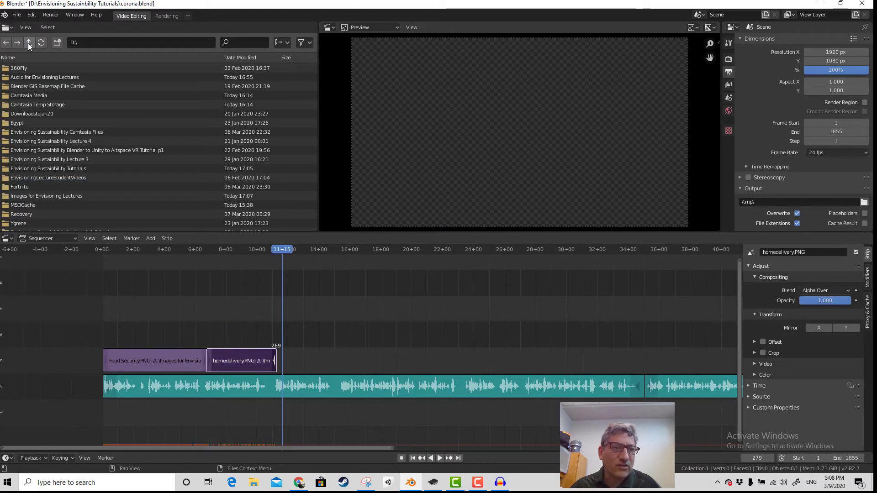
{"action": "double_click", "coordinate": [36, 194]}
{"action": "left_click", "coordinate": [5, 69]}
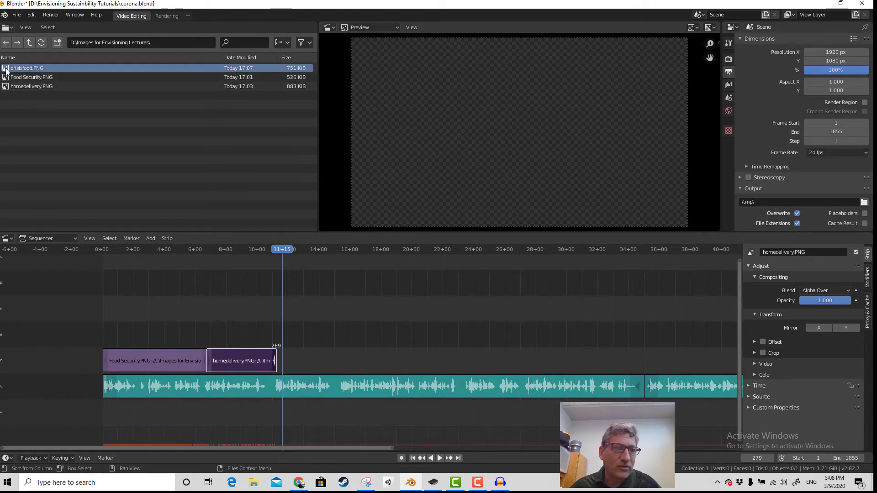
{"action": "left_click_drag", "start_coordinate": [5, 71], "coordinate": [286, 365]}
{"action": "key", "text": "shift+ctrl+space"}
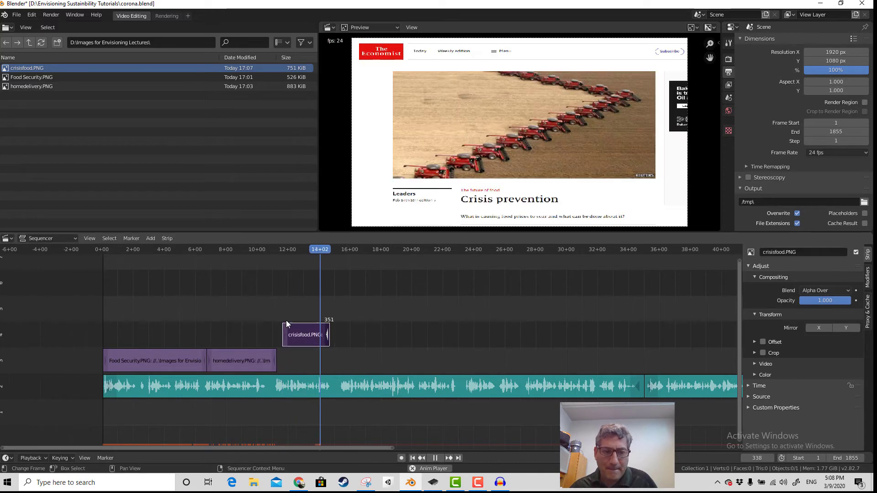
Check the Blogger script, and move the crisisfood.PNG strip to the start of the second audio clip, directly above it, ending at frame 953
{"action": "left_click", "coordinate": [211, 249]}
{"action": "left_click", "coordinate": [299, 483]}
{"action": "scroll", "coordinate": [264, 300], "scroll_direction": "up", "scroll_amount": 4}
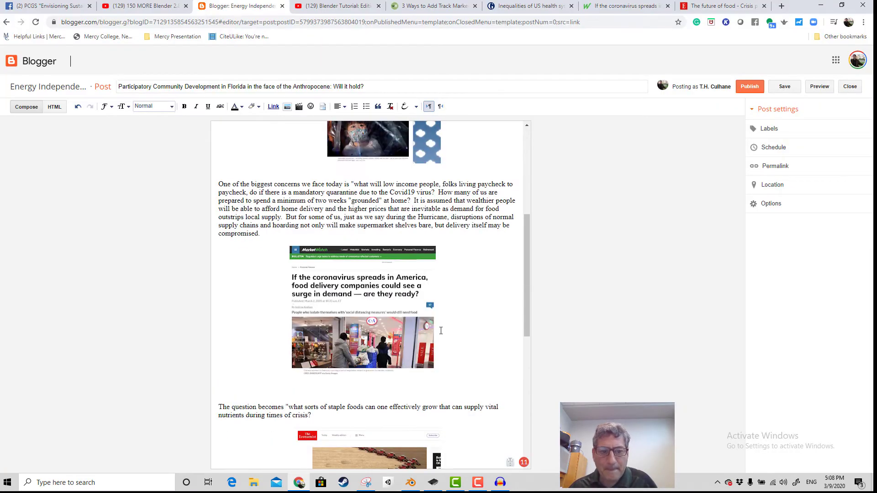
{"action": "scroll", "coordinate": [440, 330], "scroll_direction": "down", "scroll_amount": 2}
{"action": "left_click", "coordinate": [411, 483]}
{"action": "left_click", "coordinate": [648, 250]}
{"action": "key", "text": "space"}
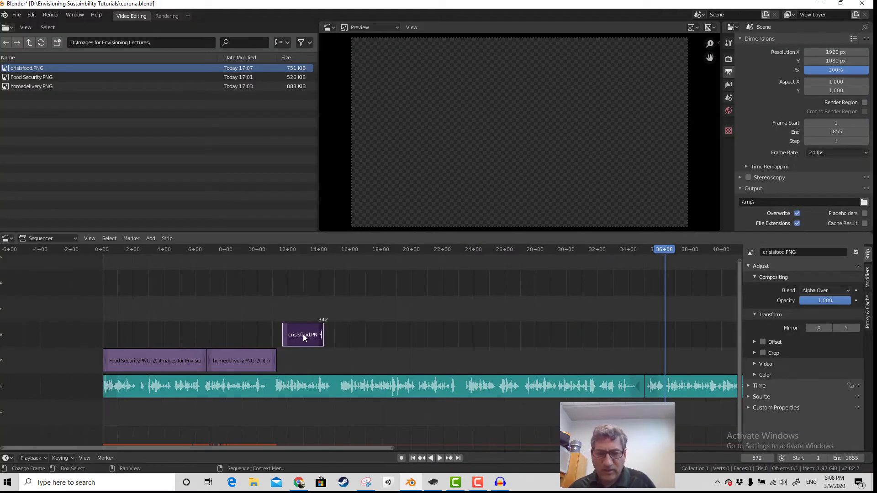
{"action": "left_click_drag", "start_coordinate": [304, 337], "coordinate": [717, 361]}
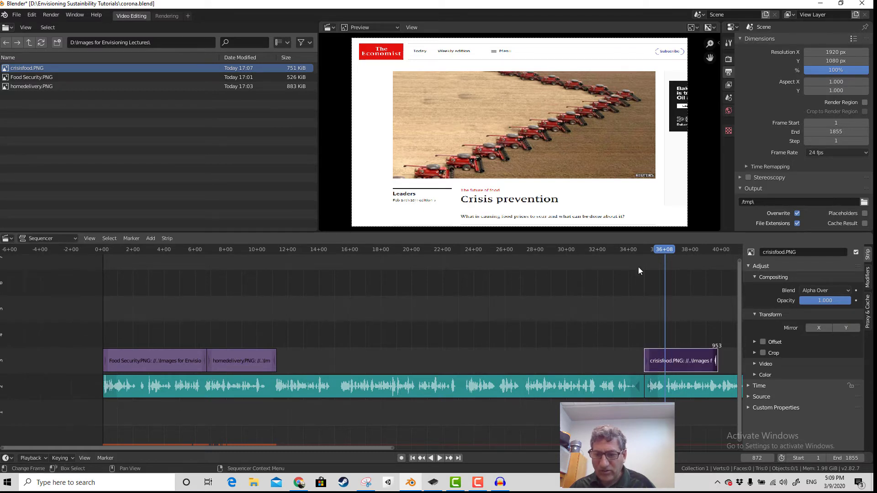
Play back the sequence from 34+05 into the crisisfood.PNG strip and from about 5+17 across the Food Security.PNG to homedelivery.PNG change
{"action": "left_click", "coordinate": [631, 254]}
{"action": "key", "text": "b"}
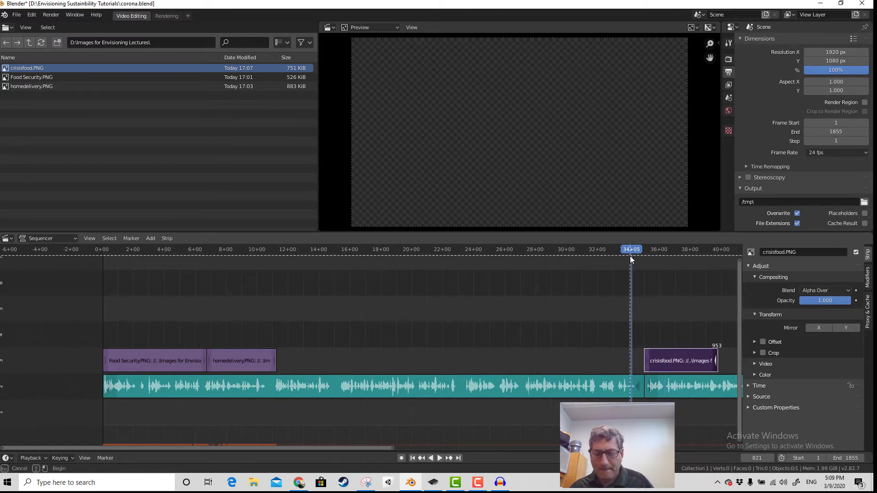
{"action": "key", "text": "Escape"}
{"action": "key", "text": "space"}
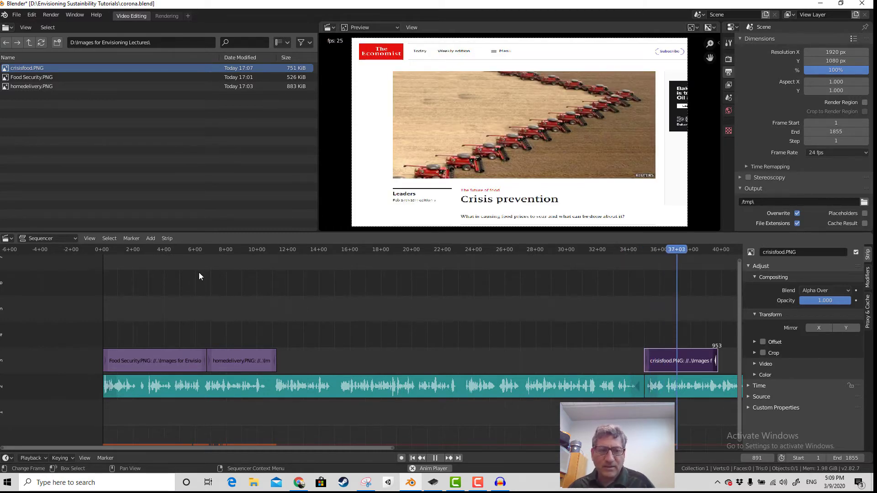
{"action": "key", "text": "space"}
{"action": "left_click", "coordinate": [191, 250]}
{"action": "key", "text": "space"}
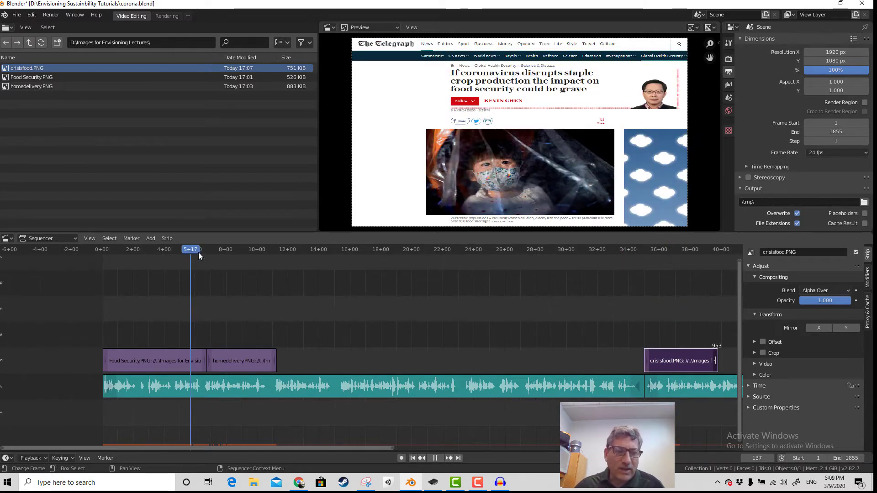
{"action": "mouse_move", "coordinate": [212, 256]}
{"action": "left_mouse_down"}
{"action": "mouse_move", "coordinate": [201, 255]}
{"action": "mouse_move", "coordinate": [209, 257]}
{"action": "left_mouse_up"}
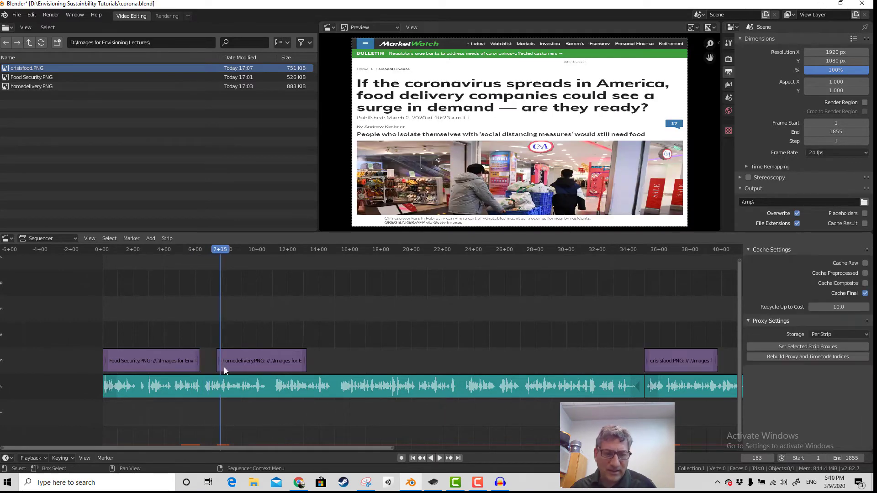
Move homedelivery.PNG one channel up to overlap the end of Food Security.PNG, and open the strip-adding options with both image strips selected
{"action": "left_click_drag", "start_coordinate": [230, 365], "coordinate": [232, 339]}
{"action": "left_click", "coordinate": [170, 361]}
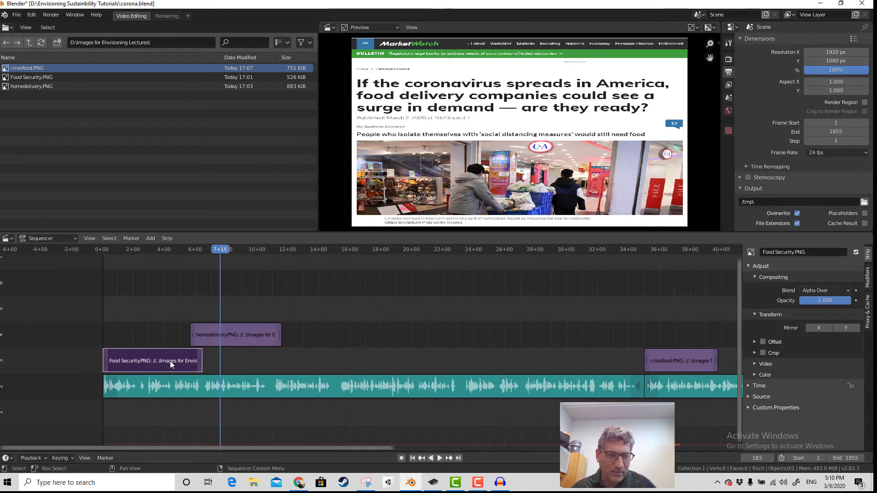
{"action": "left_click", "coordinate": [233, 335]}
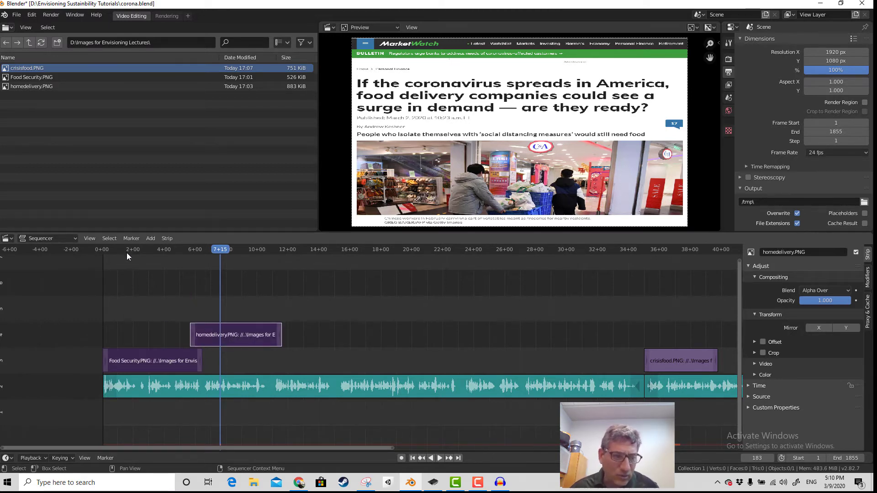
{"action": "left_click", "coordinate": [150, 238]}
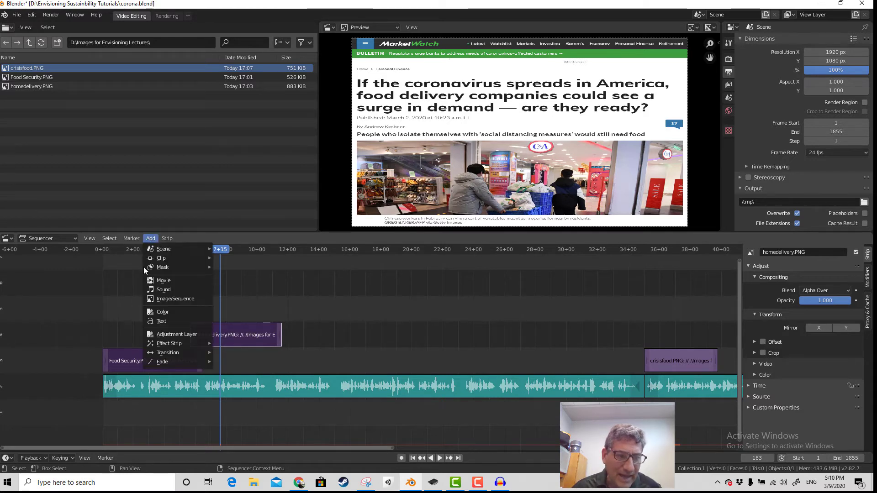
Add a Cross transition between the Food Security.PNG and homedelivery.PNG strips and play back the timeline to preview the blend
{"action": "mouse_move", "coordinate": [181, 352]}
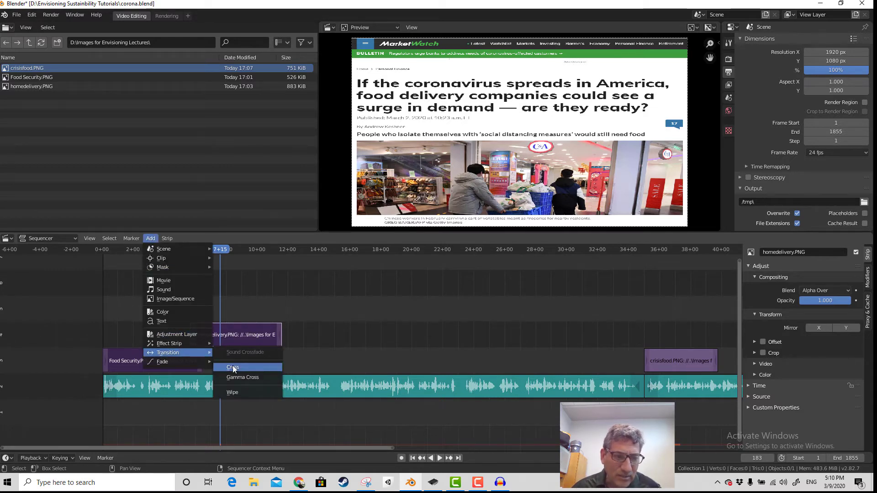
{"action": "left_click", "coordinate": [232, 367]}
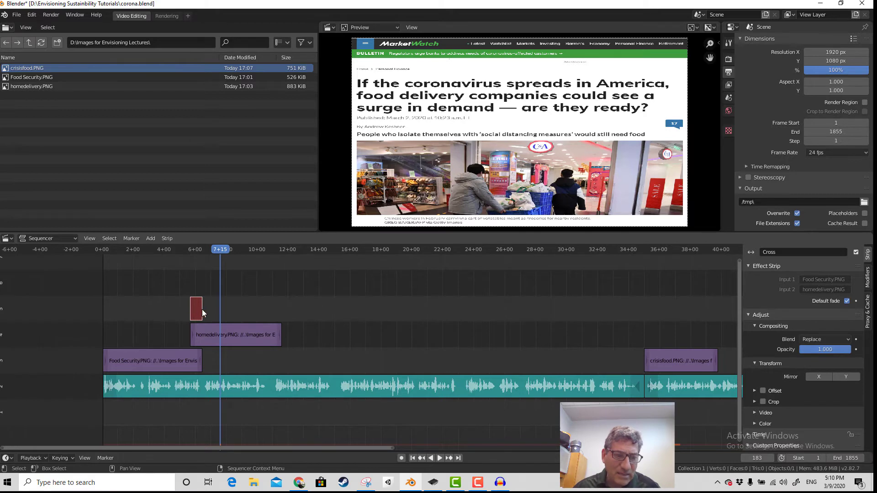
{"action": "left_click_drag", "start_coordinate": [219, 257], "coordinate": [185, 256]}
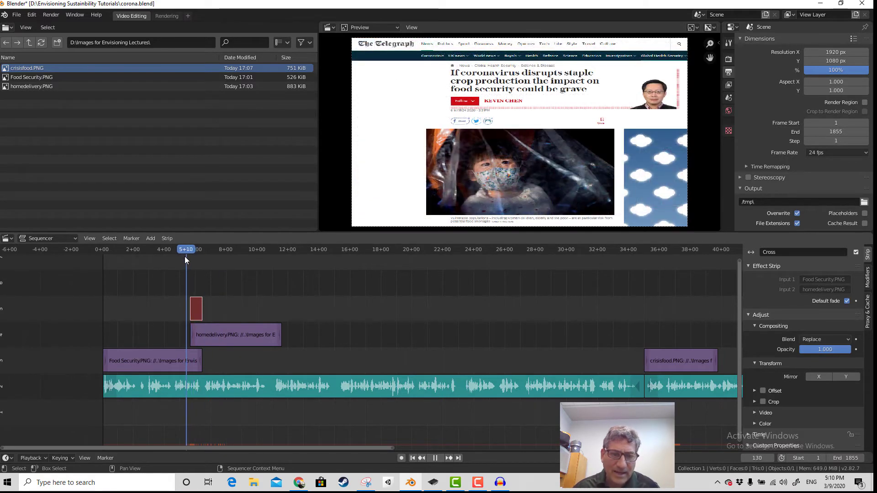
{"action": "key", "text": "space"}
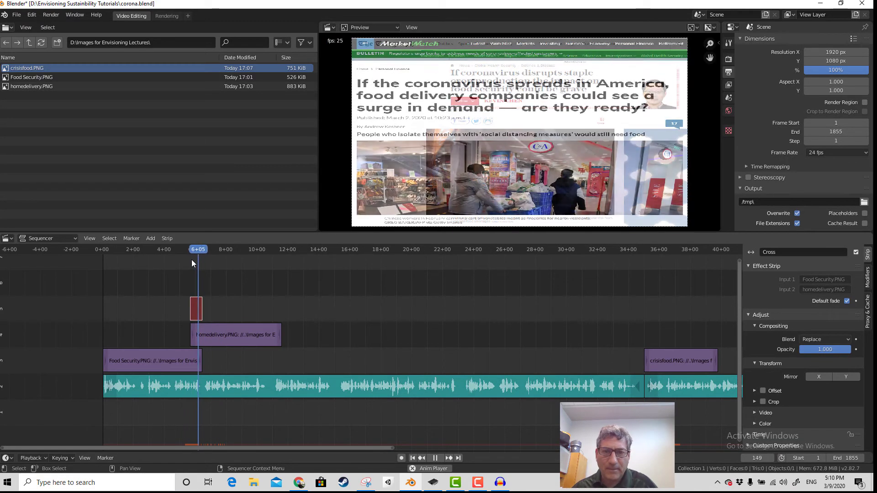
{"action": "key", "text": "space"}
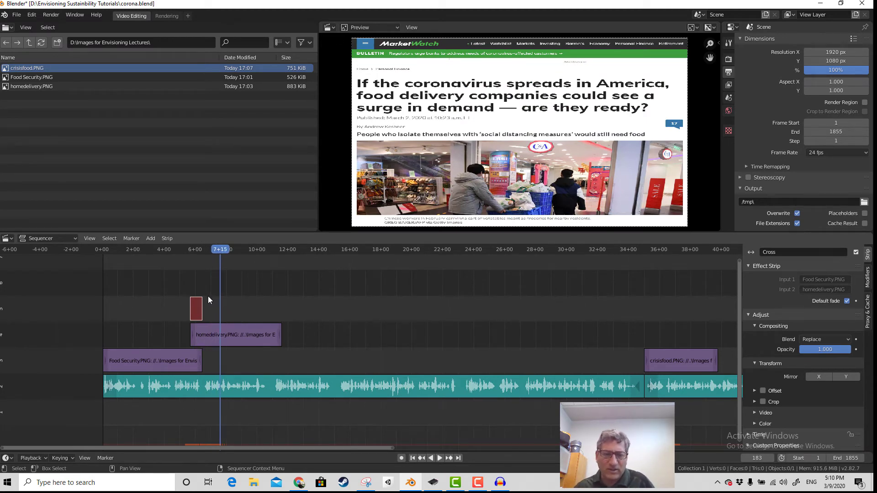
{"action": "left_click_drag", "start_coordinate": [221, 253], "coordinate": [264, 258]}
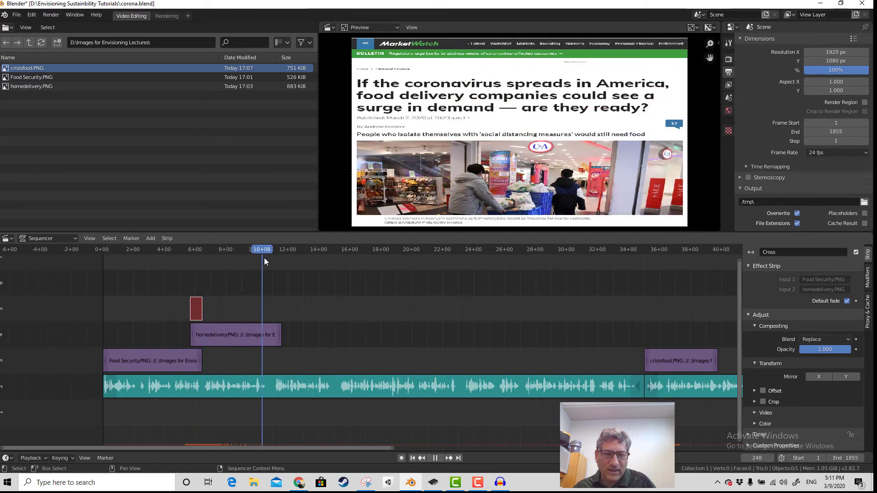
{"action": "key", "text": "space"}
{"action": "left_click", "coordinate": [16, 15]}
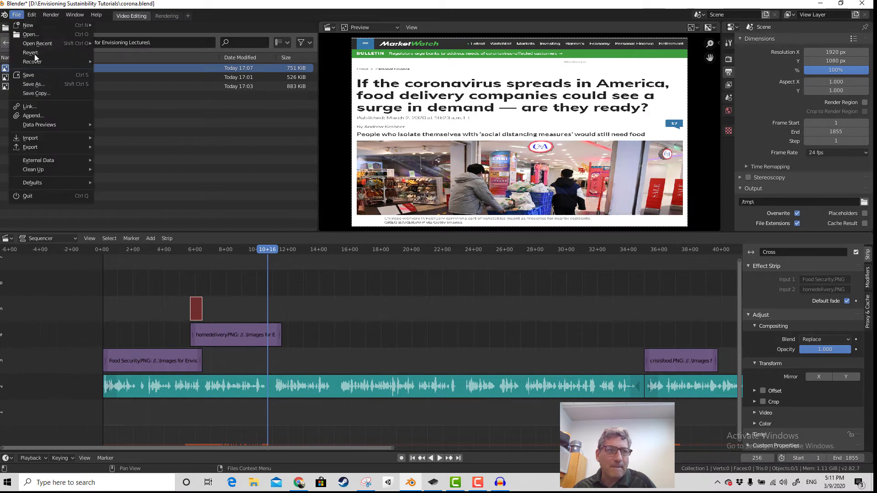
{"action": "left_click", "coordinate": [478, 484]}
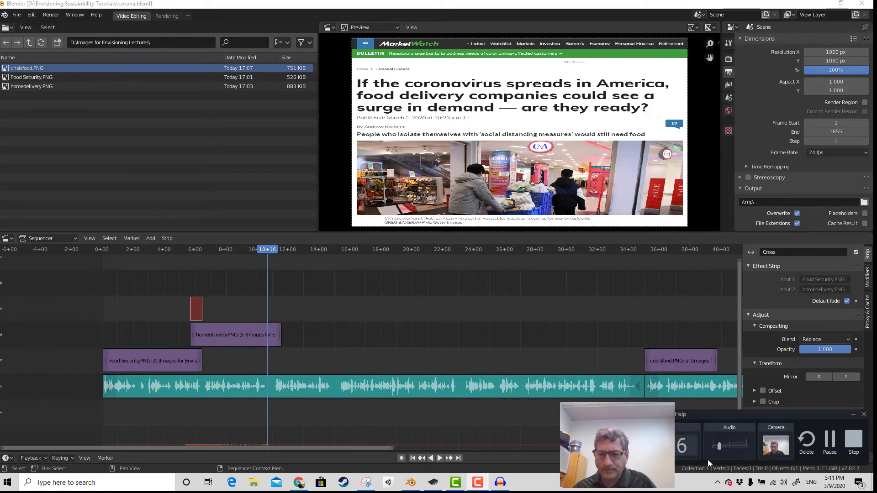
{"action": "left_click", "coordinate": [830, 441]}
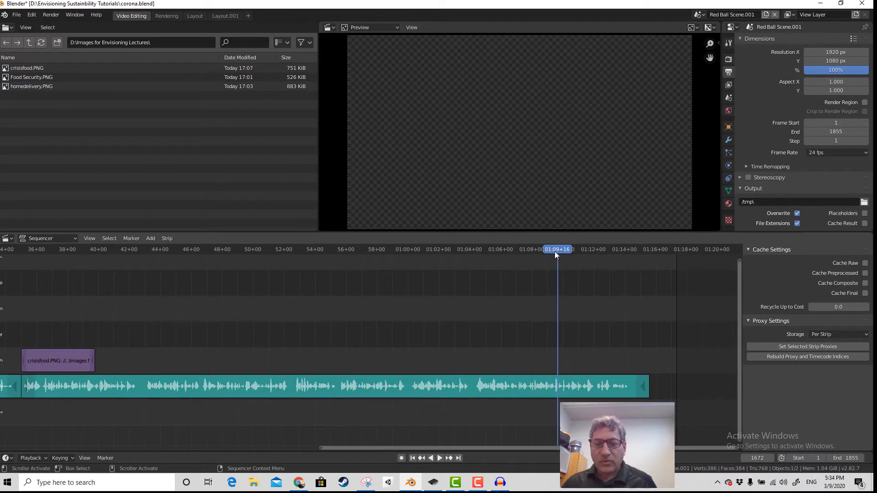
Play back the final part of the narration audio and place the playhead at 01:13+00
{"action": "left_click_drag", "start_coordinate": [555, 254], "coordinate": [508, 258]}
{"action": "key", "text": "space"}
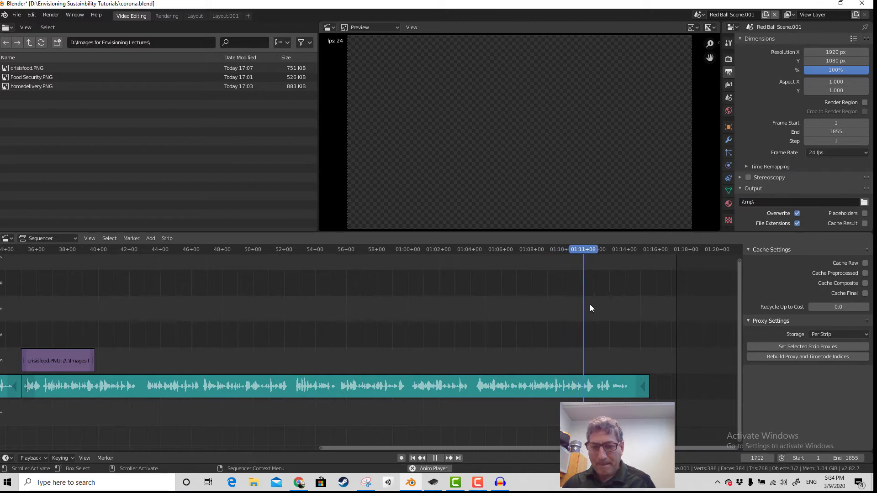
{"action": "left_click", "coordinate": [613, 251]}
{"action": "left_click_drag", "start_coordinate": [613, 251], "coordinate": [609, 252]}
{"action": "key", "text": "space"}
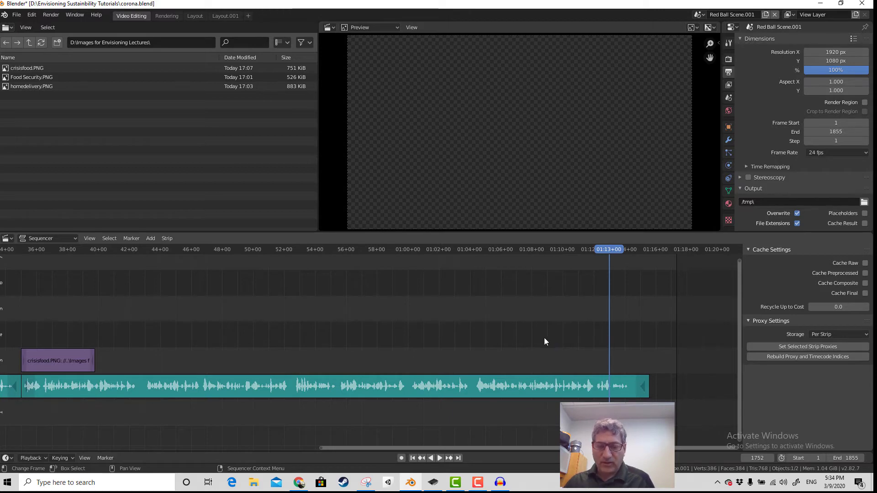
Switch to Chrome and examine the image results for "corona virus 3d model", comparing the models' looks, sources and prices
{"action": "left_click", "coordinate": [299, 482]}
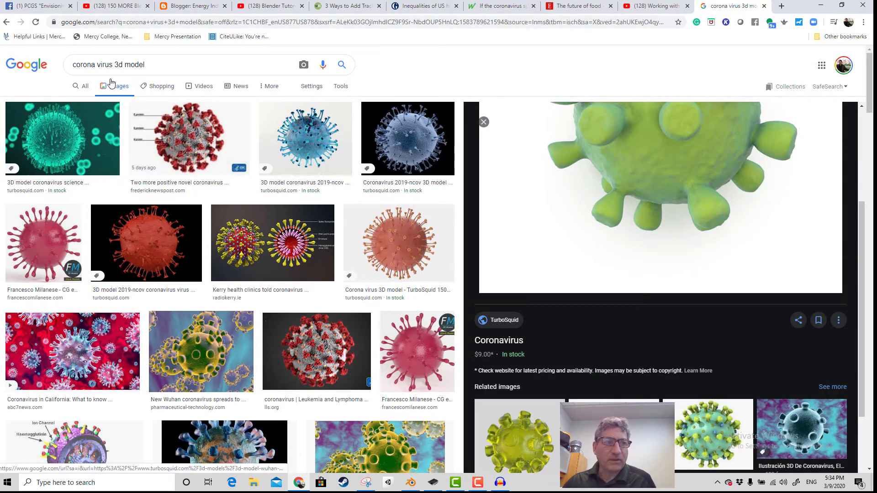
{"action": "left_click", "coordinate": [62, 137]}
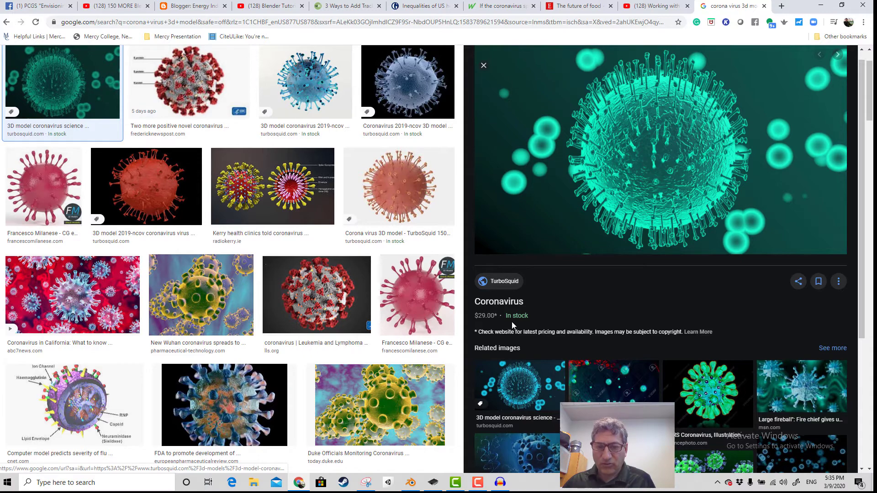
{"action": "left_click", "coordinate": [183, 100]}
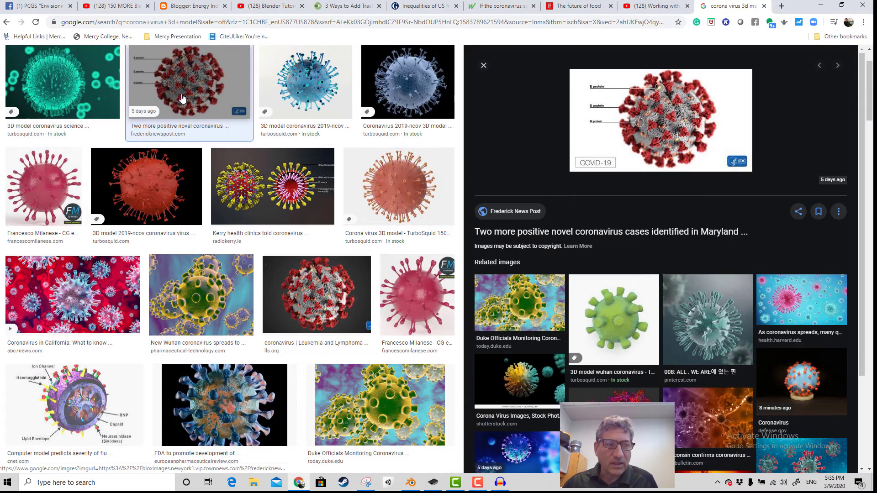
{"action": "left_click", "coordinate": [42, 87]}
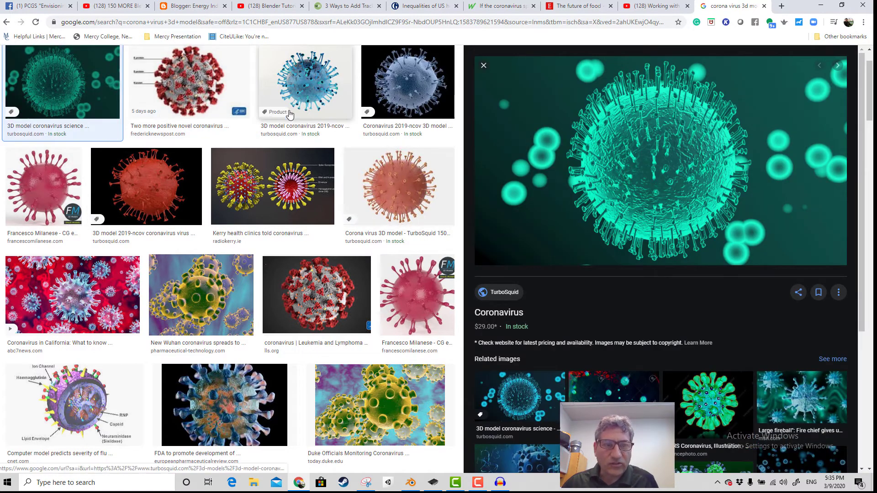
{"action": "left_click", "coordinate": [322, 136]}
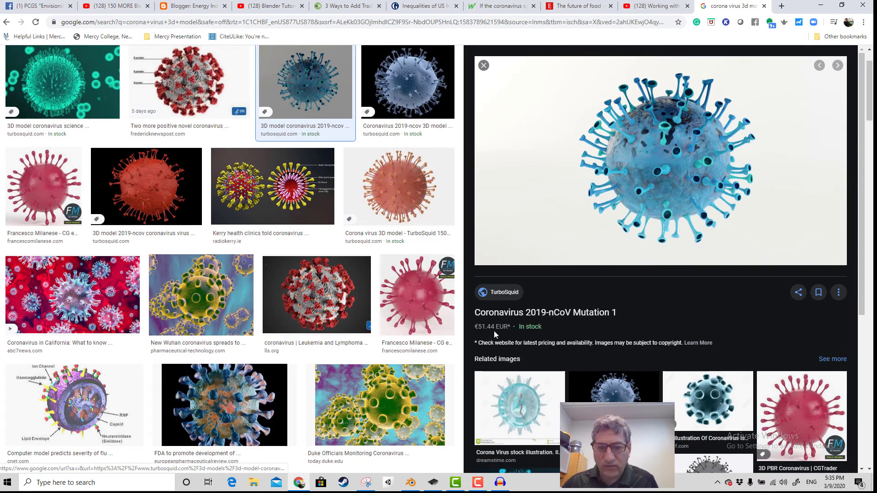
{"action": "left_click", "coordinate": [402, 86]}
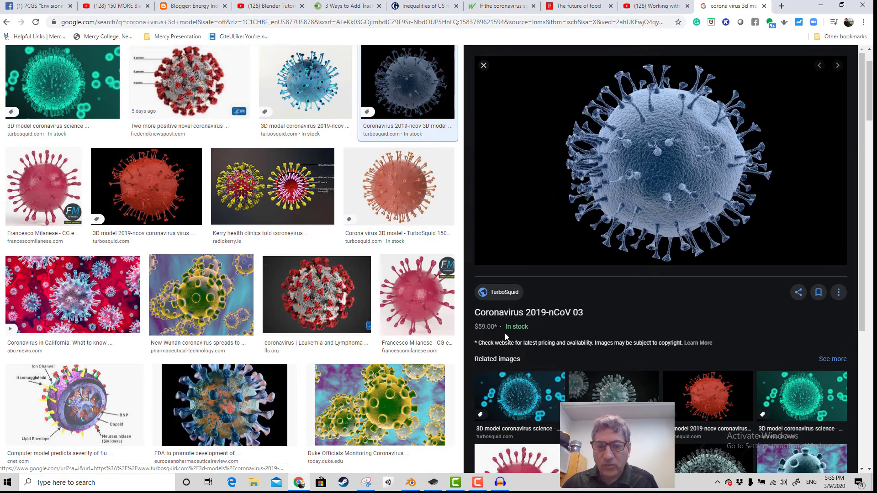
{"action": "left_click", "coordinate": [399, 187]}
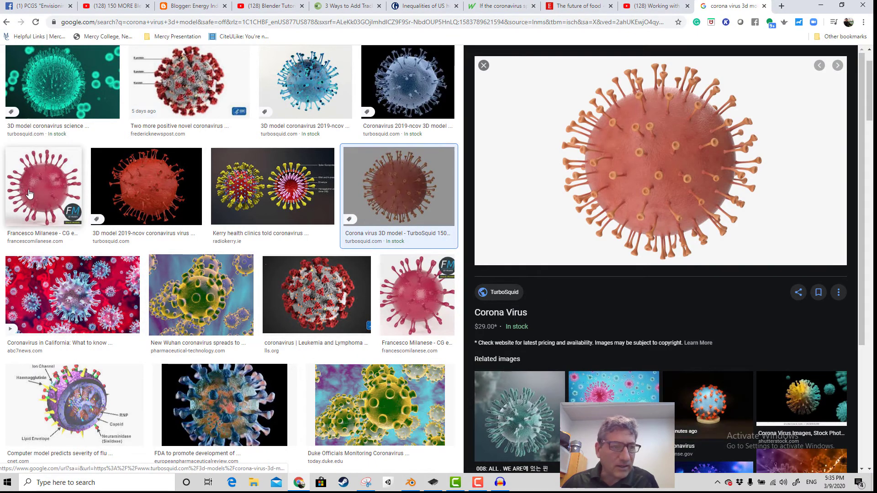
{"action": "left_click", "coordinate": [167, 208]}
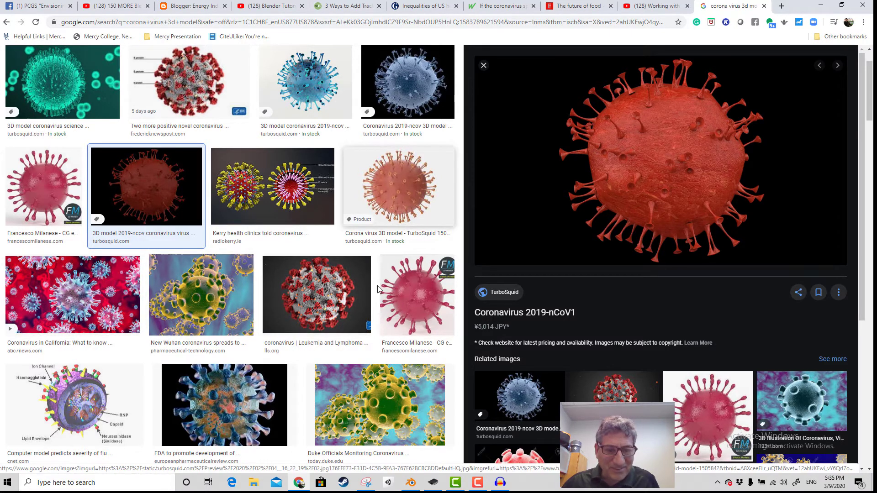
{"action": "scroll", "coordinate": [378, 289], "scroll_direction": "down", "scroll_amount": 2}
{"action": "scroll", "coordinate": [356, 408], "scroll_direction": "down", "scroll_amount": 6}
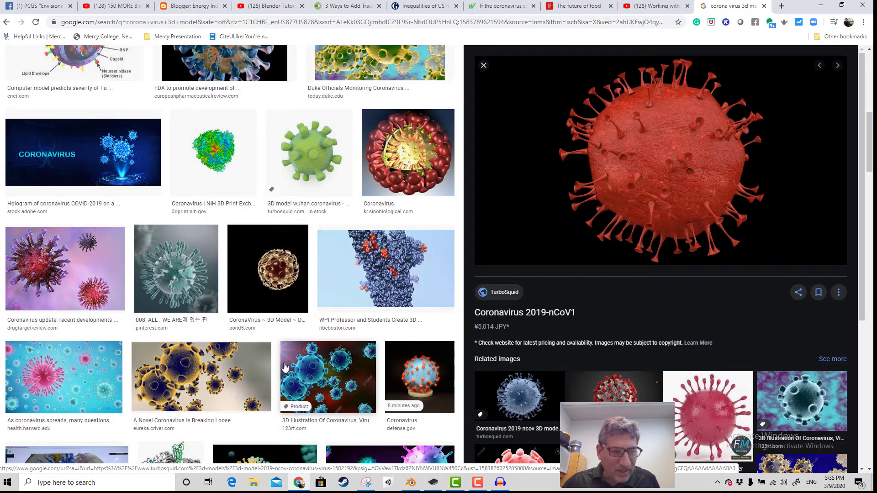
{"action": "scroll", "coordinate": [592, 227], "scroll_direction": "up", "scroll_amount": 4}
{"action": "scroll", "coordinate": [592, 227], "scroll_direction": "up", "scroll_amount": 5}
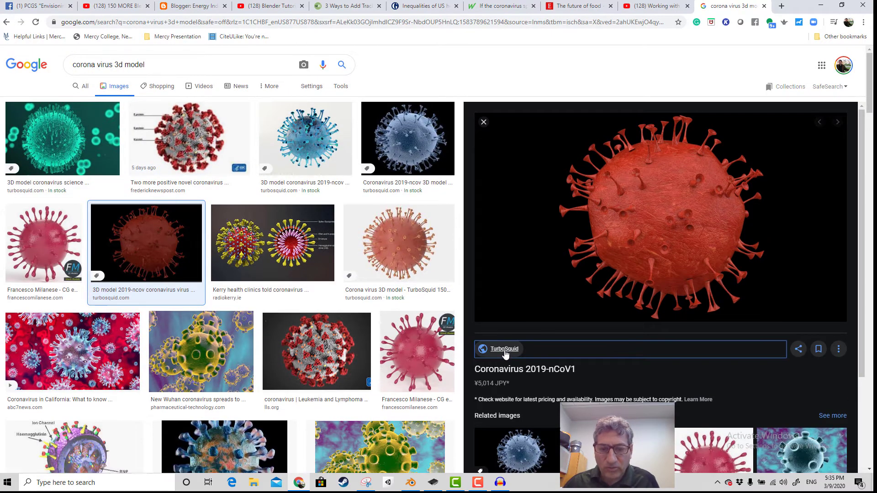
Open the red Coronavirus 2019-nCoV1 model's TurboSquid page and search the site for "coronavirus"
{"action": "left_click", "coordinate": [488, 349]}
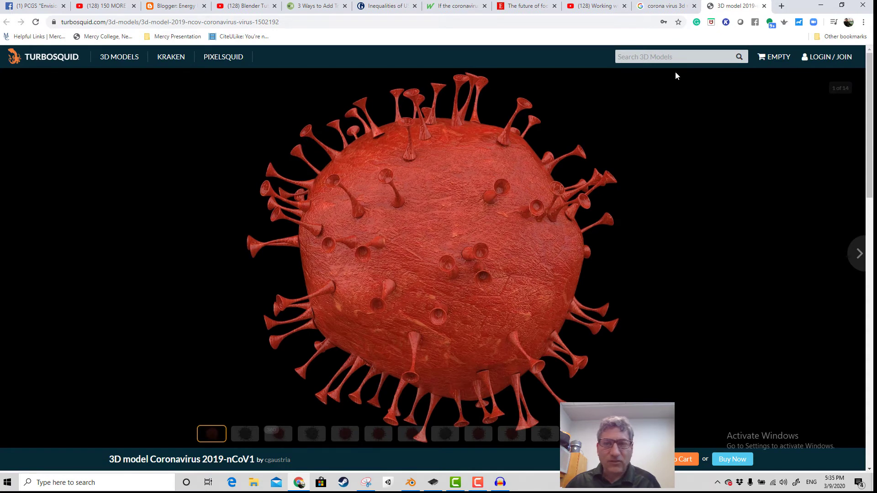
{"action": "left_click", "coordinate": [663, 57]}
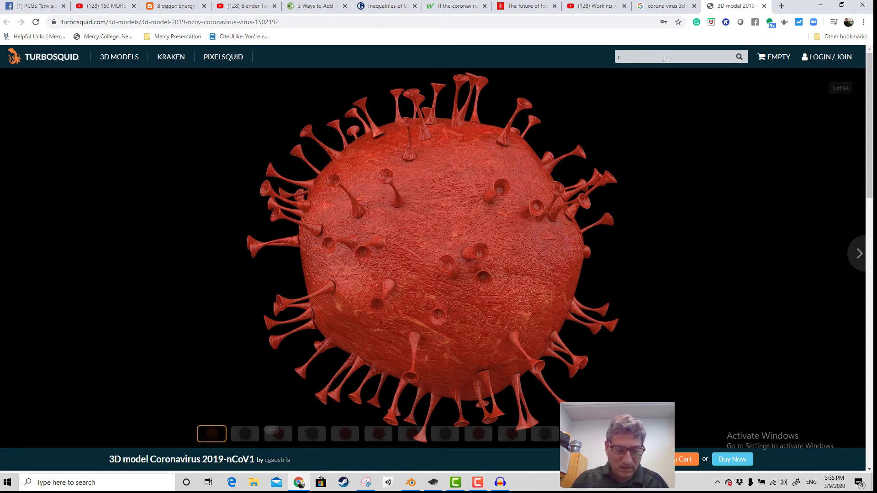
{"action": "type", "text": "coronavirus"}
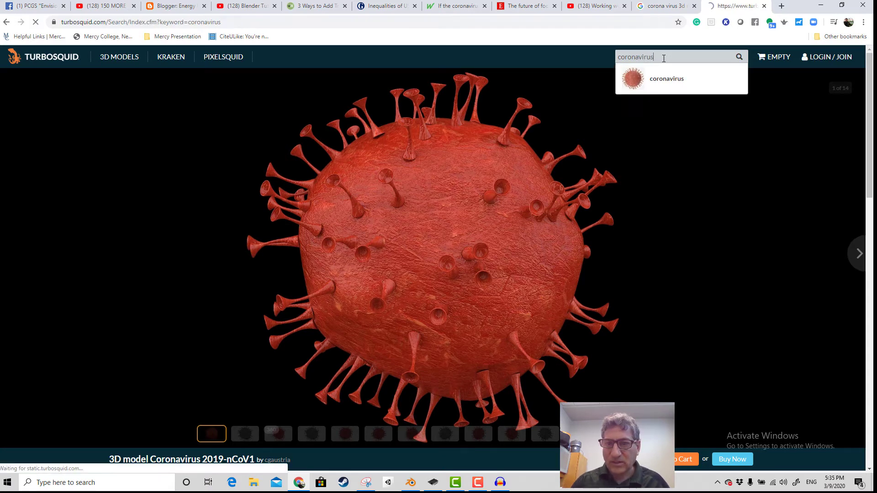
{"action": "key", "text": "Return"}
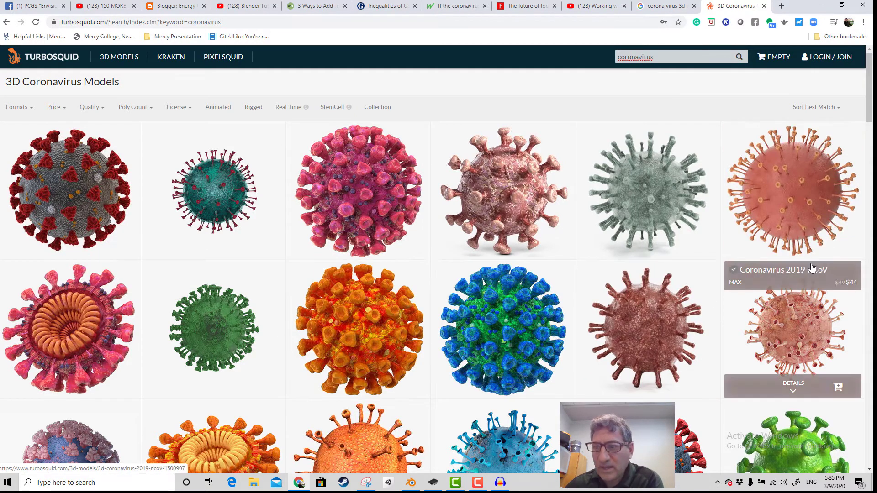
Filter the coronavirus models to free ones and open the Coronavirus Collection
{"action": "left_click", "coordinate": [62, 108]}
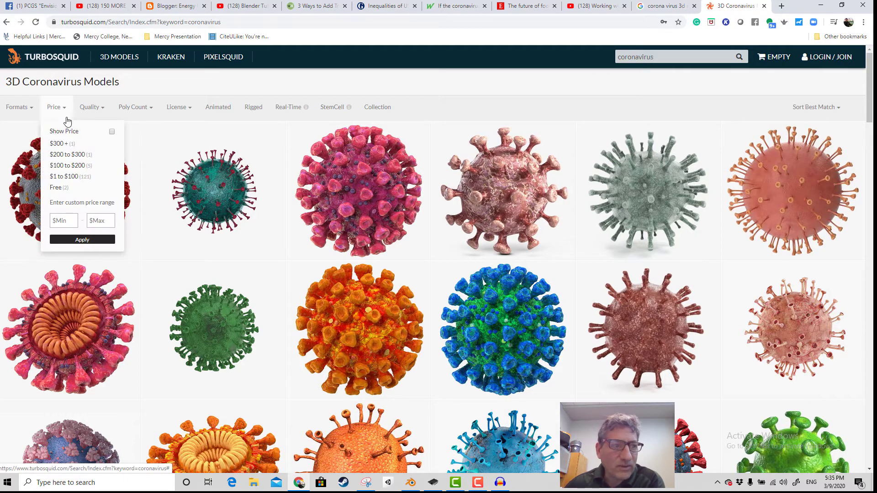
{"action": "left_click", "coordinate": [67, 188]}
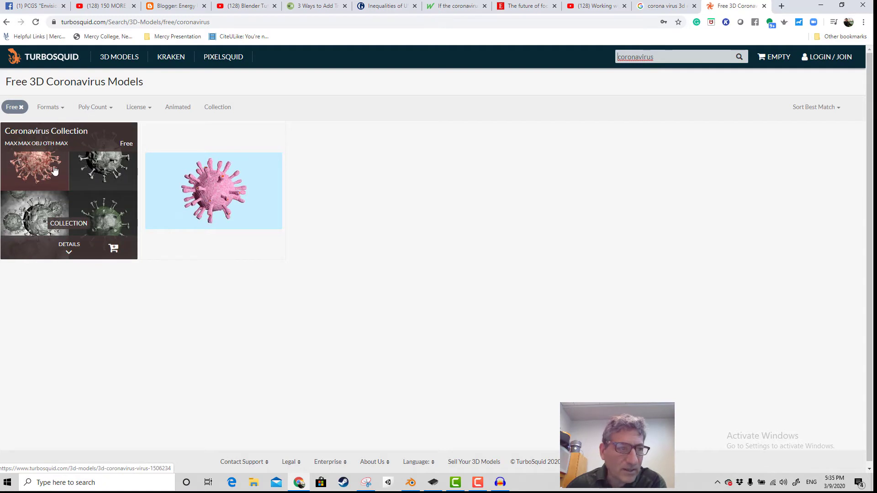
{"action": "left_click", "coordinate": [105, 170]}
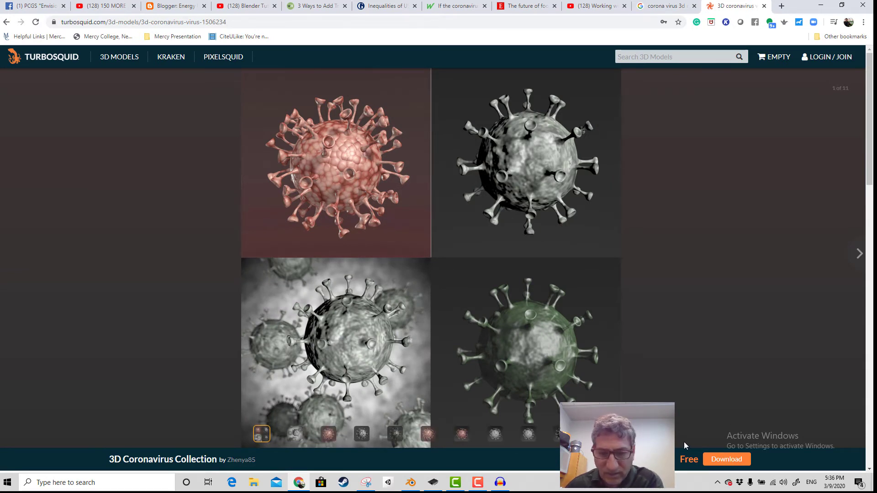
Request the free Coronavirus Collection download and log in to TurboSquid with the saved account credentials
{"action": "left_click", "coordinate": [731, 461]}
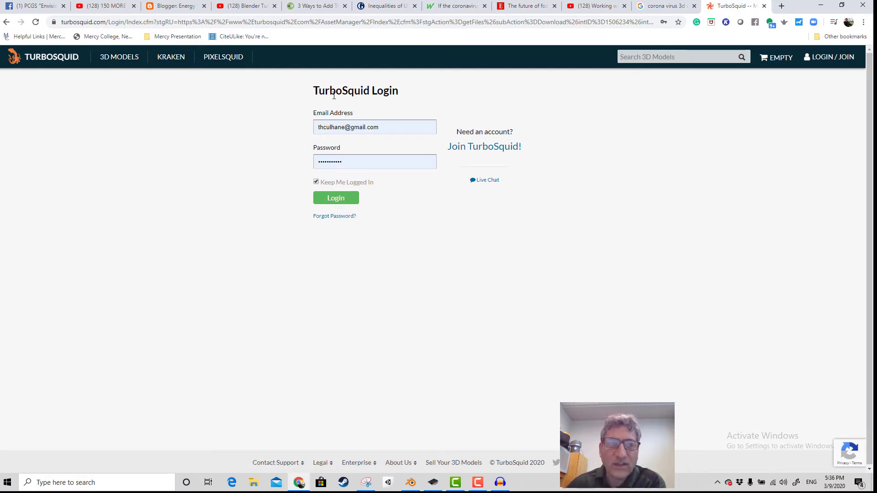
{"action": "left_click", "coordinate": [339, 203]}
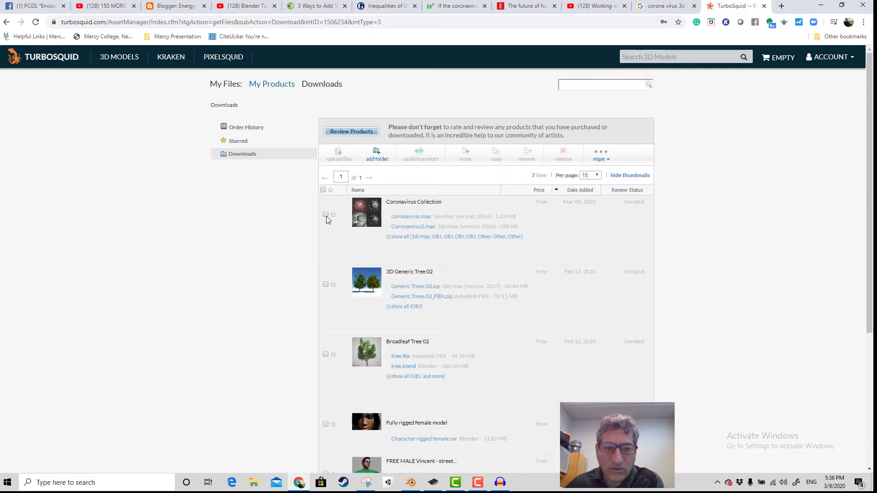
Show all files of the Coronavirus Collection and download Coronavirus2_hipoly.obj and coronavirus_textures.rar
{"action": "left_click", "coordinate": [326, 214]}
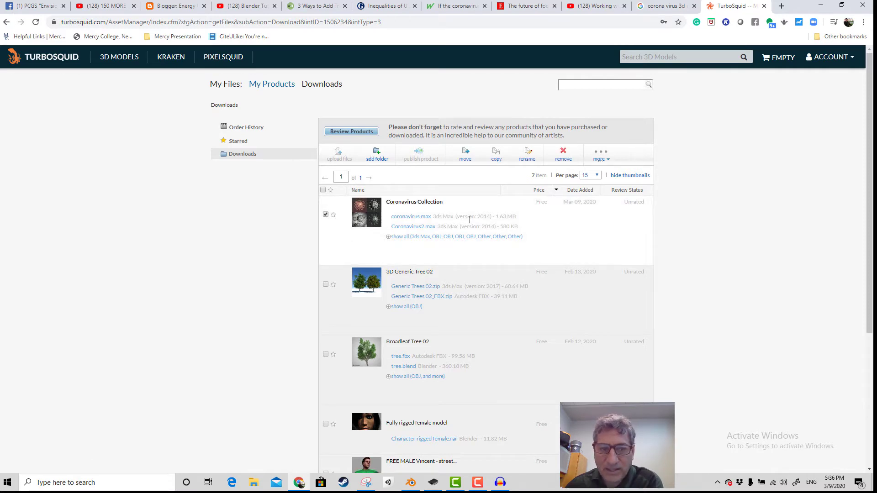
{"action": "scroll", "coordinate": [503, 229], "scroll_direction": "down", "scroll_amount": 1}
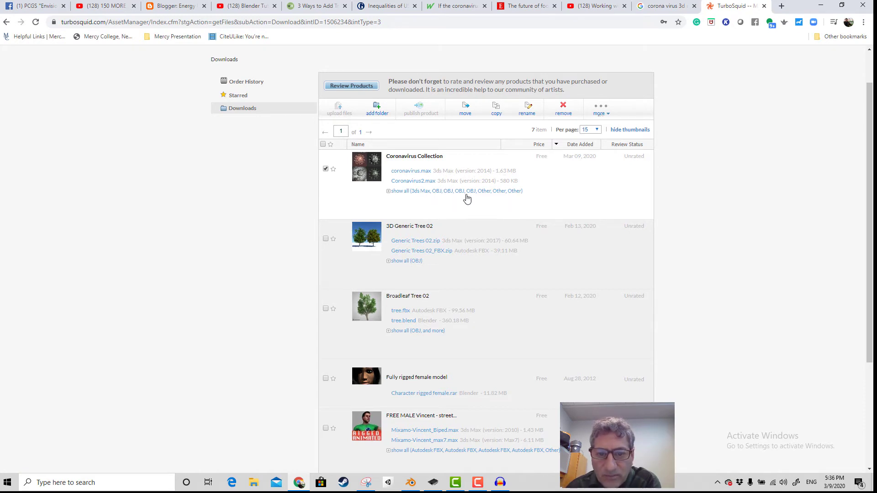
{"action": "left_click", "coordinate": [396, 192]}
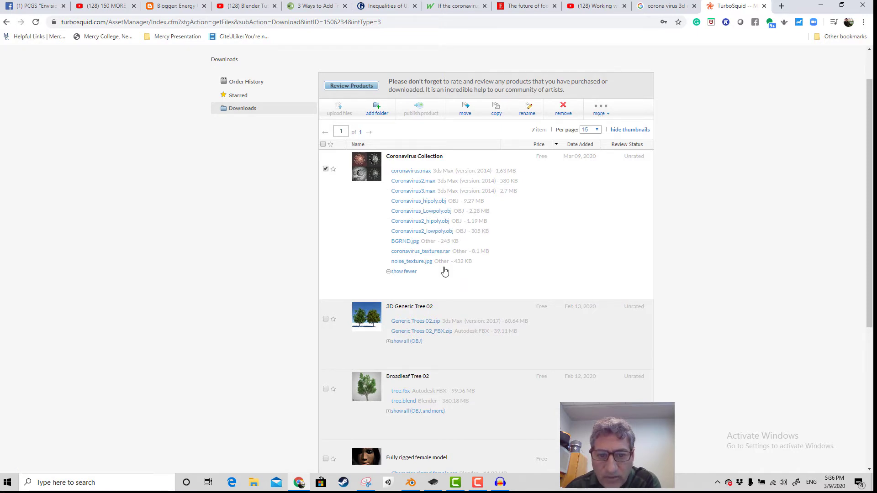
{"action": "left_click", "coordinate": [425, 221]}
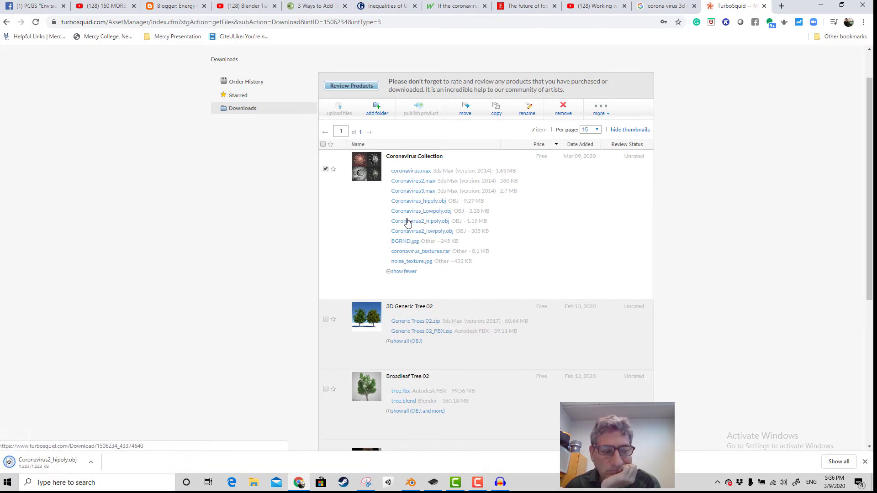
{"action": "left_click", "coordinate": [417, 255]}
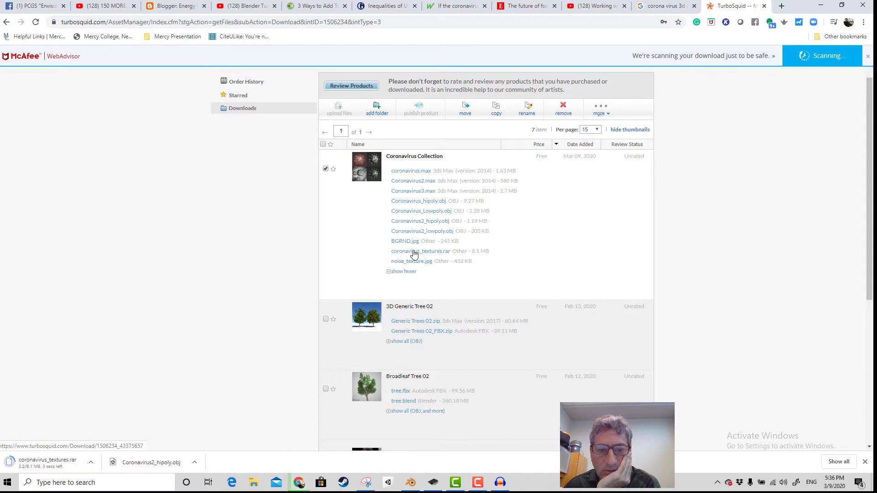
Download BGRND.jpg, noise_texture.jpg and Coronavirus2_lowpoly.obj from the Coronavirus Collection
{"action": "left_click", "coordinate": [405, 242]}
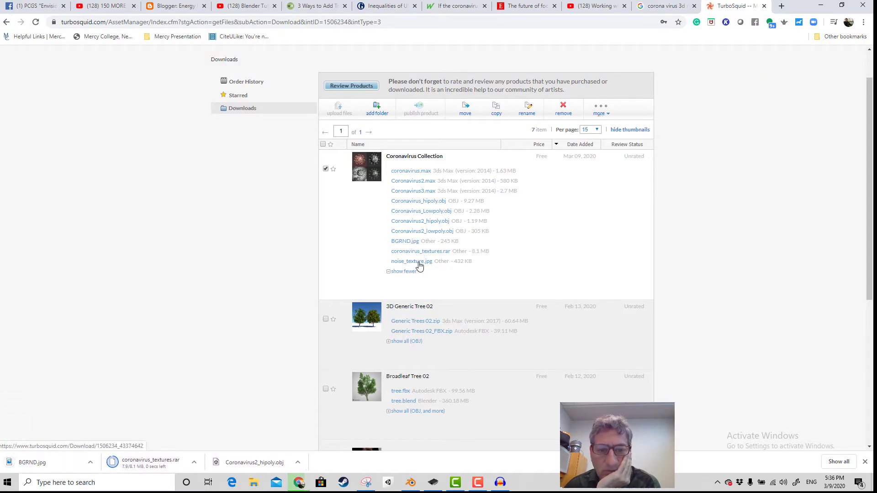
{"action": "left_click", "coordinate": [419, 263]}
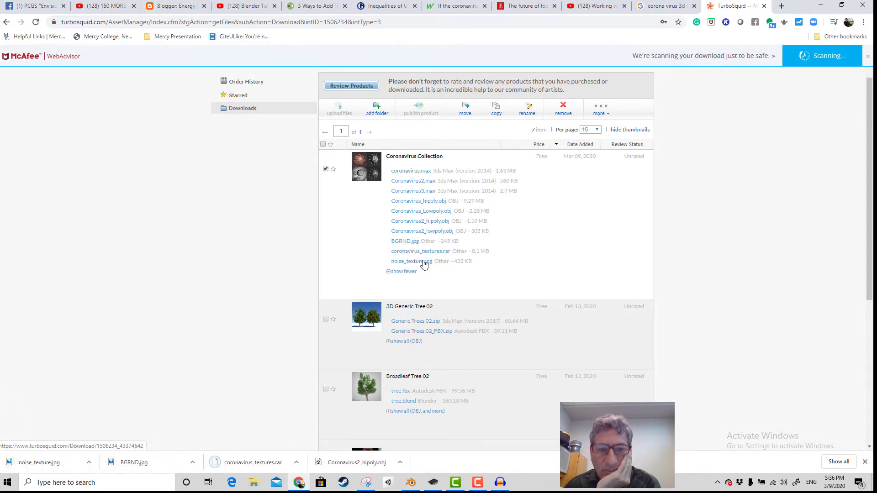
{"action": "left_click", "coordinate": [430, 212]}
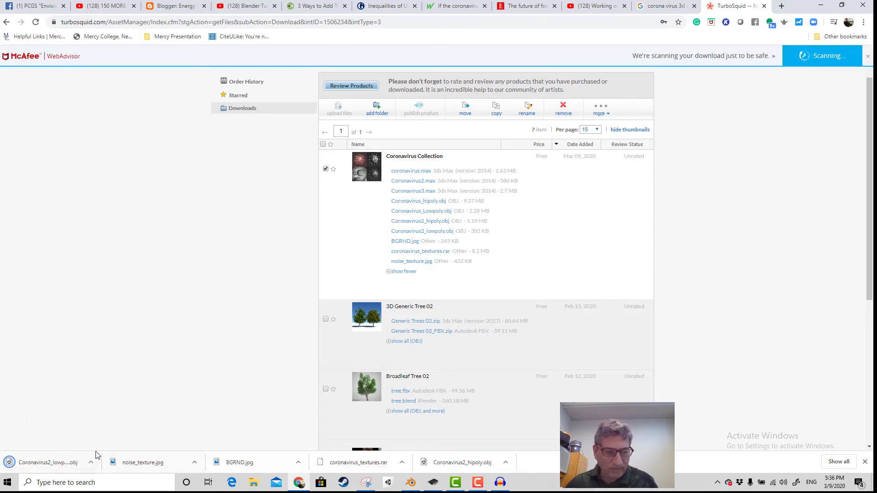
Show the downloaded files in their folder and cut all five coronavirus files from Downloads
{"action": "right_click", "coordinate": [66, 466]}
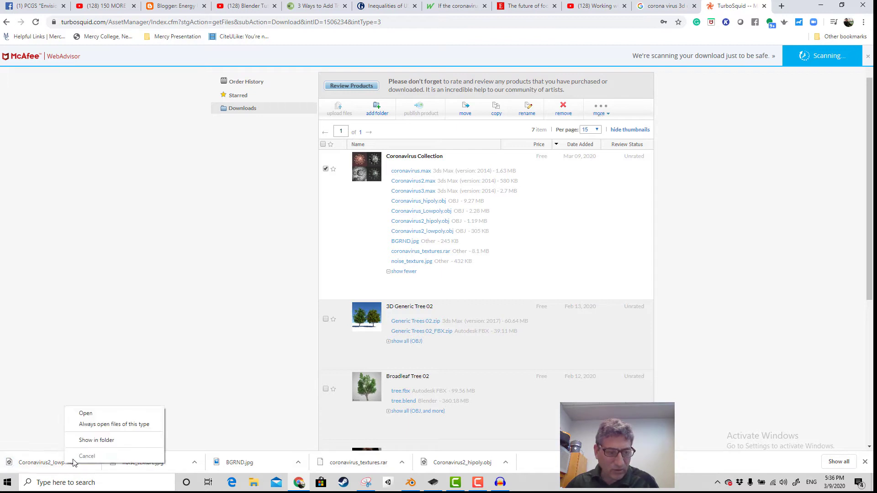
{"action": "left_click", "coordinate": [134, 437]}
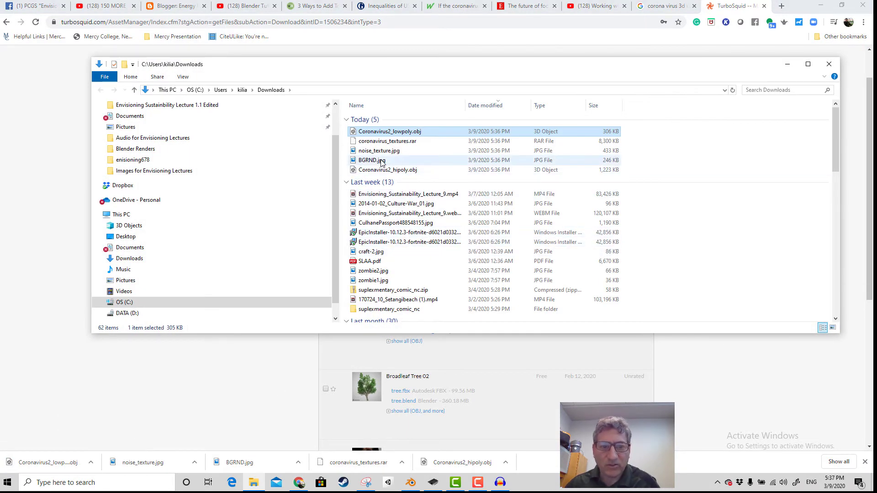
{"action": "left_click", "coordinate": [379, 170]}
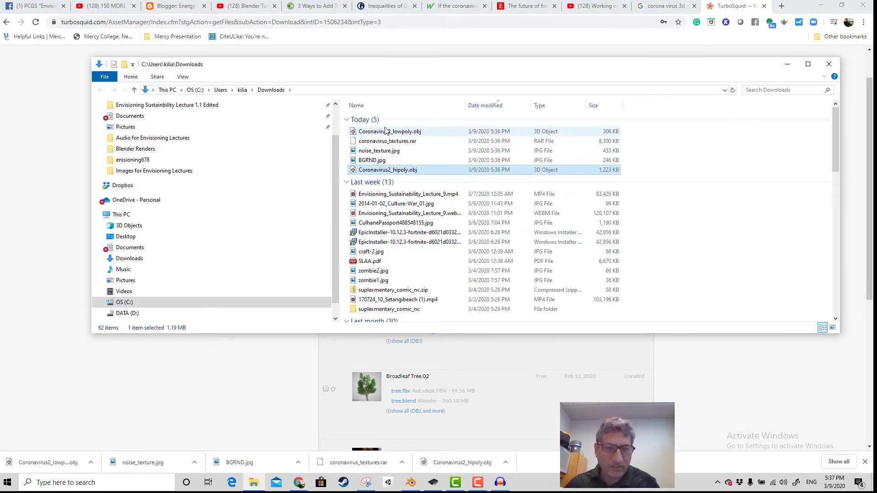
{"action": "left_click", "coordinate": [386, 131], "text": "shift"}
{"action": "right_click", "coordinate": [387, 148]}
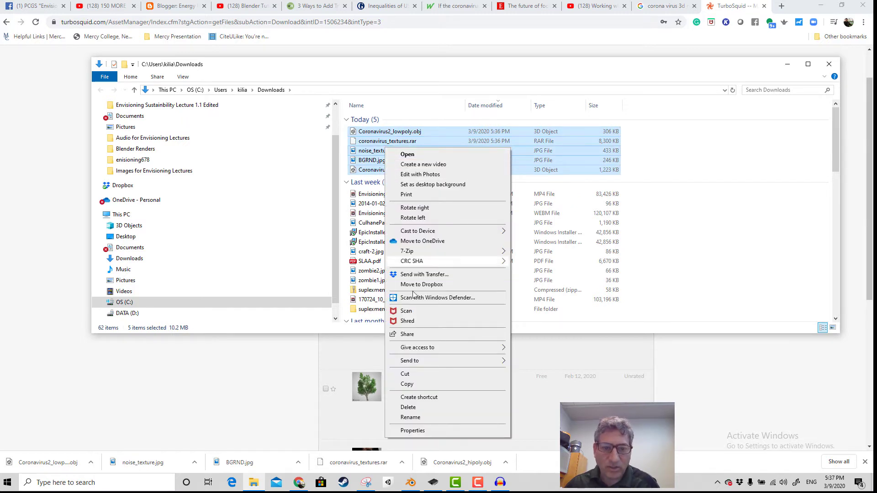
{"action": "left_click", "coordinate": [421, 373]}
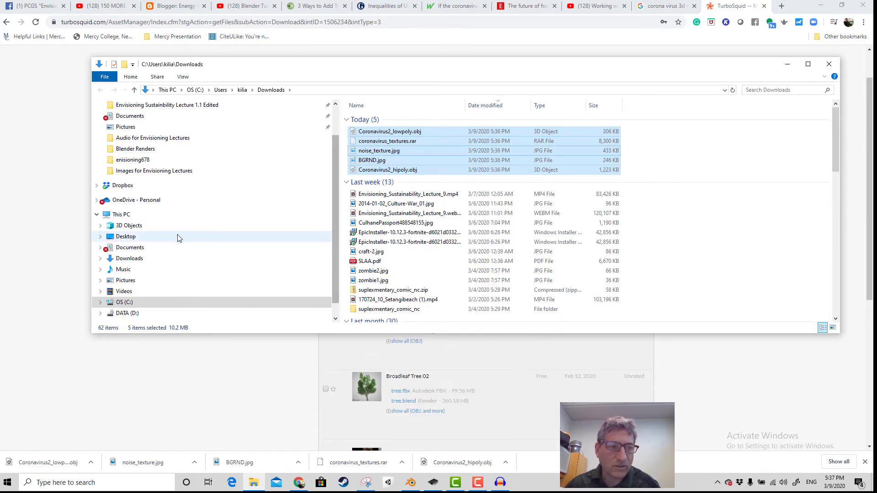
Create a folder named "3d models for Envisioning Lectures" on the DATA (D:) drive and paste the cut files into it
{"action": "left_click", "coordinate": [157, 172]}
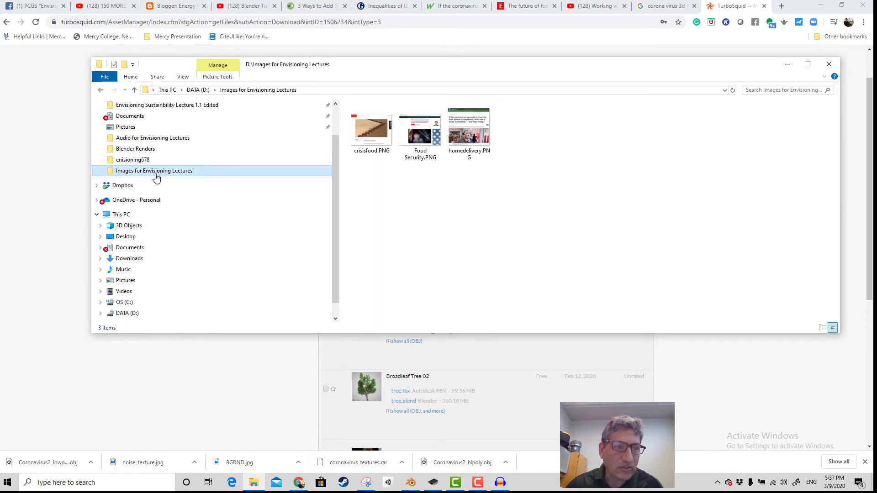
{"action": "left_click", "coordinate": [198, 90]}
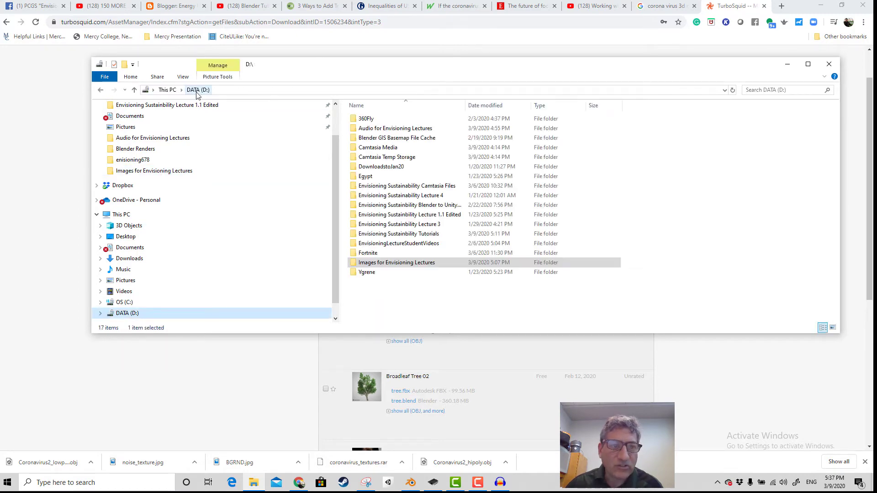
{"action": "right_click", "coordinate": [377, 297]}
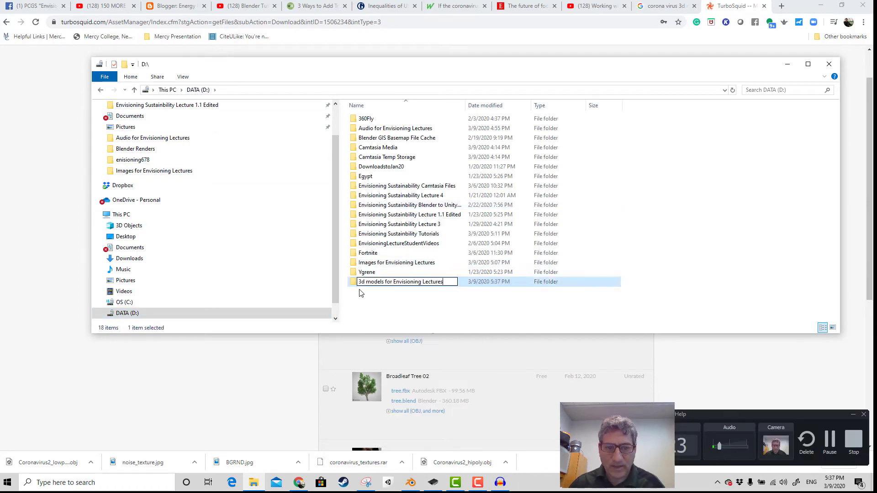
{"action": "key", "text": "Return"}
{"action": "double_click", "coordinate": [357, 283]}
{"action": "right_click", "coordinate": [375, 157]}
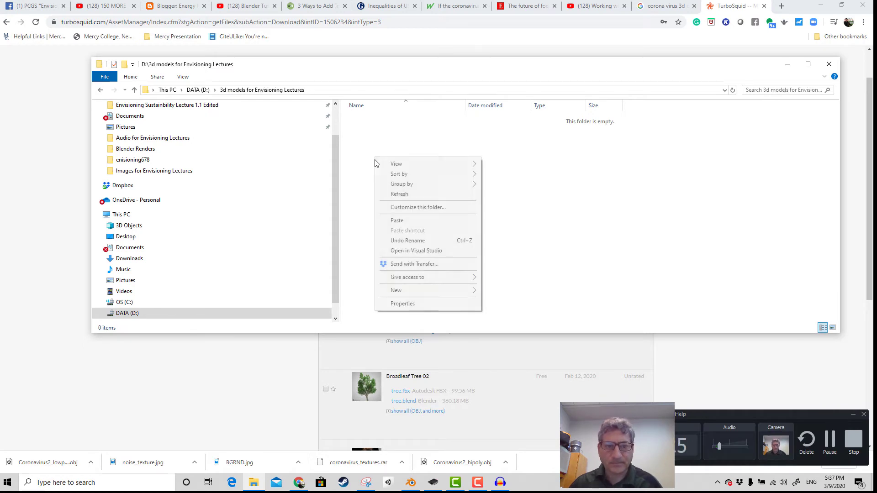
{"action": "left_click", "coordinate": [393, 220]}
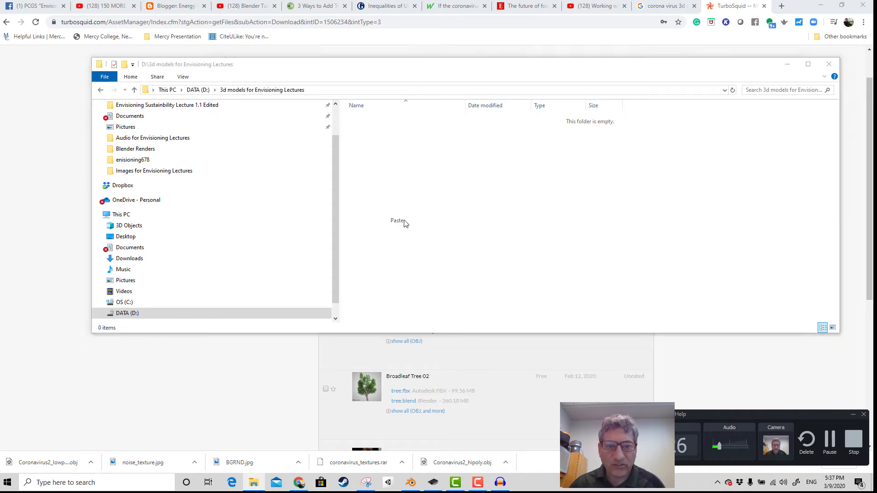
Switch to Blender and open the Layout workspace of the red ball scene
{"action": "left_click", "coordinate": [413, 486]}
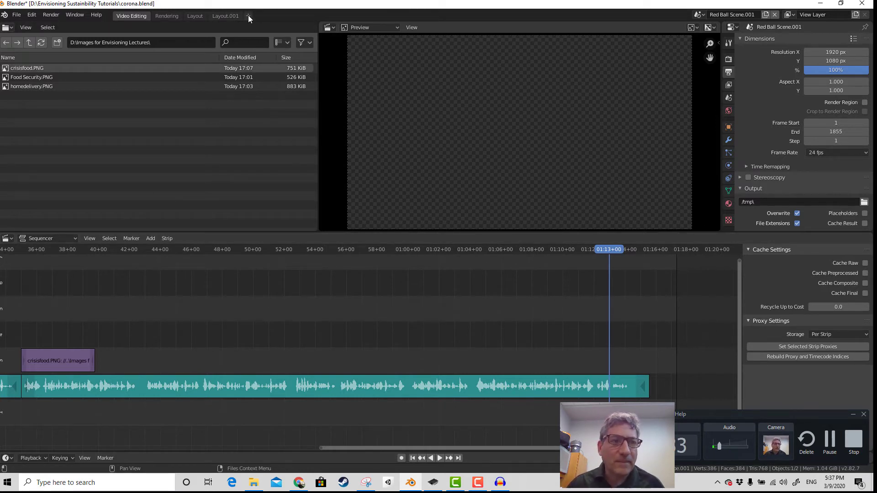
{"action": "left_click", "coordinate": [224, 14]}
{"action": "left_click", "coordinate": [196, 18]}
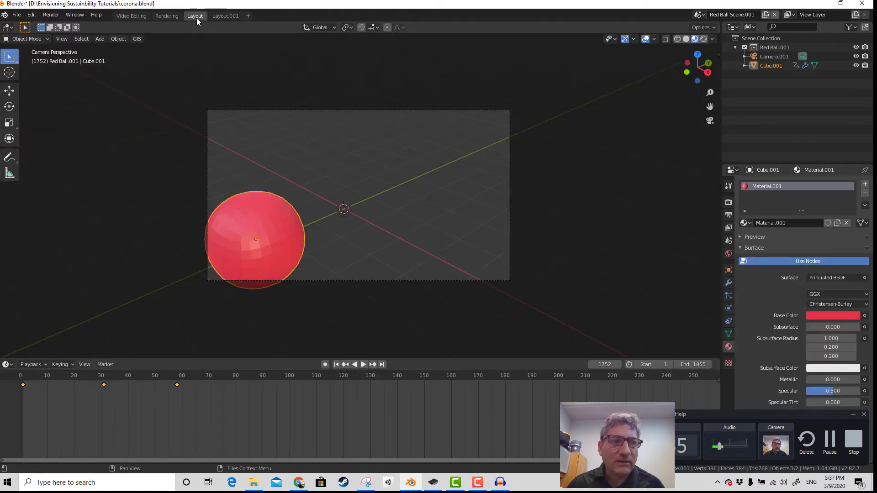
{"action": "scroll", "coordinate": [301, 224], "scroll_direction": "down", "scroll_amount": 2}
{"action": "scroll", "coordinate": [345, 236], "scroll_direction": "up", "scroll_amount": 1}
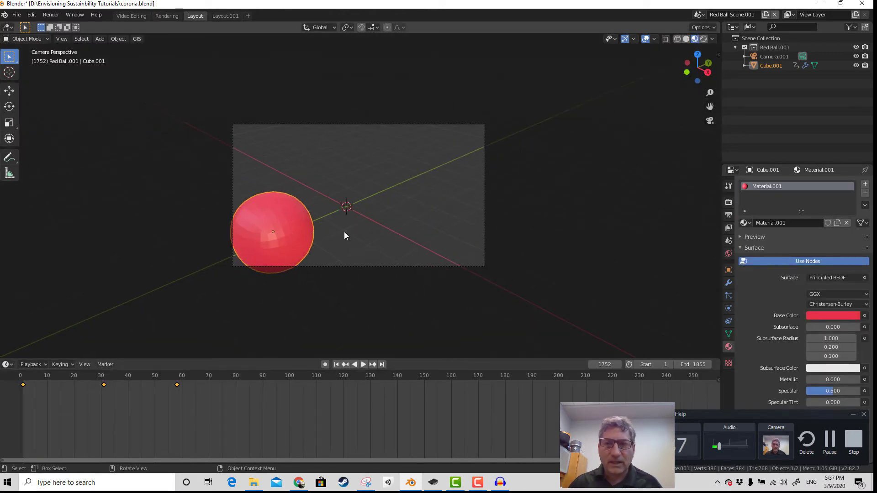
Play the red ball's animation and scrub the timeline to frame 31 to review its motion
{"action": "left_click", "coordinate": [721, 14]}
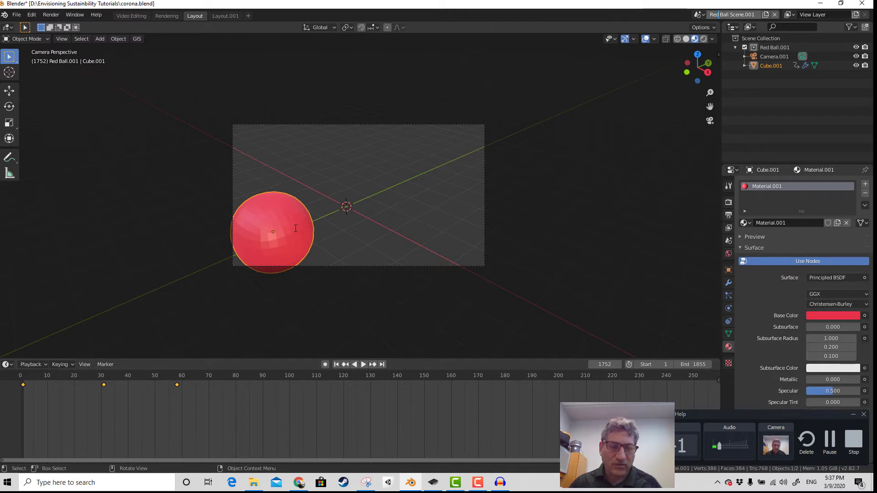
{"action": "left_click", "coordinate": [352, 232]}
{"action": "key", "text": "space"}
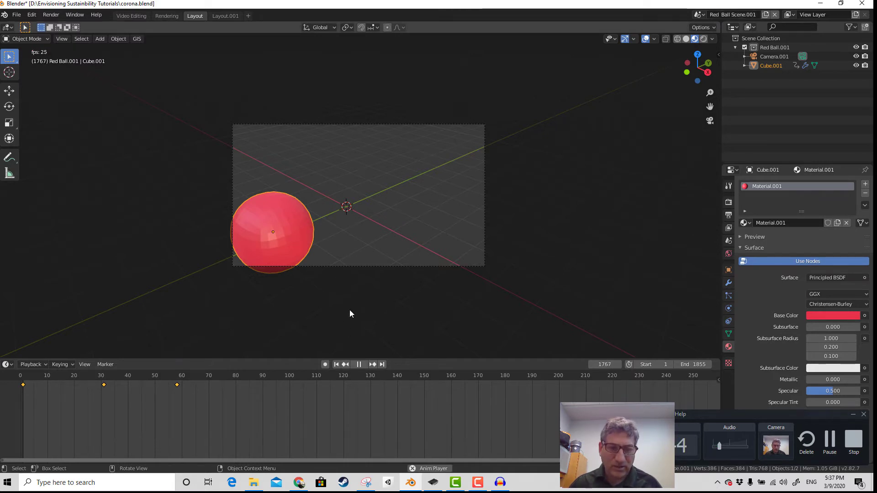
{"action": "key", "text": "Escape"}
{"action": "left_click", "coordinate": [303, 254]}
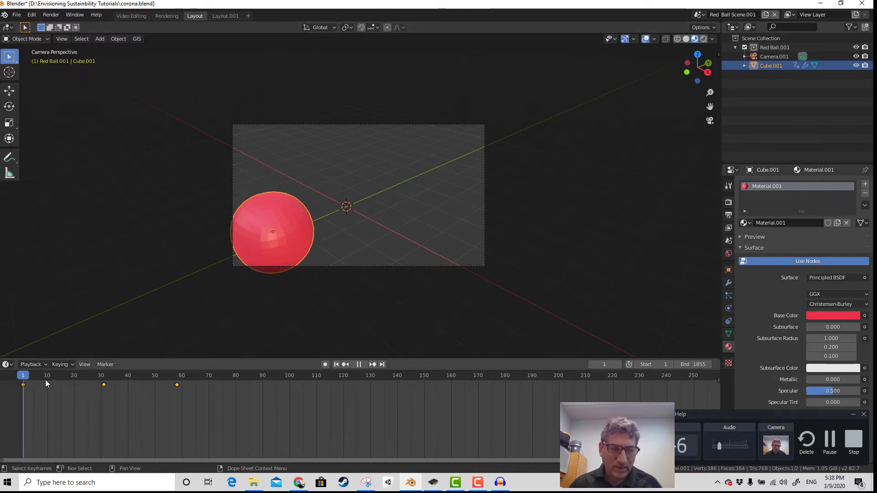
{"action": "mouse_move", "coordinate": [46, 383]}
{"action": "left_mouse_down"}
{"action": "mouse_move", "coordinate": [158, 385]}
{"action": "mouse_move", "coordinate": [33, 388]}
{"action": "mouse_move", "coordinate": [158, 397]}
{"action": "mouse_move", "coordinate": [82, 402]}
{"action": "mouse_move", "coordinate": [104, 399]}
{"action": "left_mouse_up"}
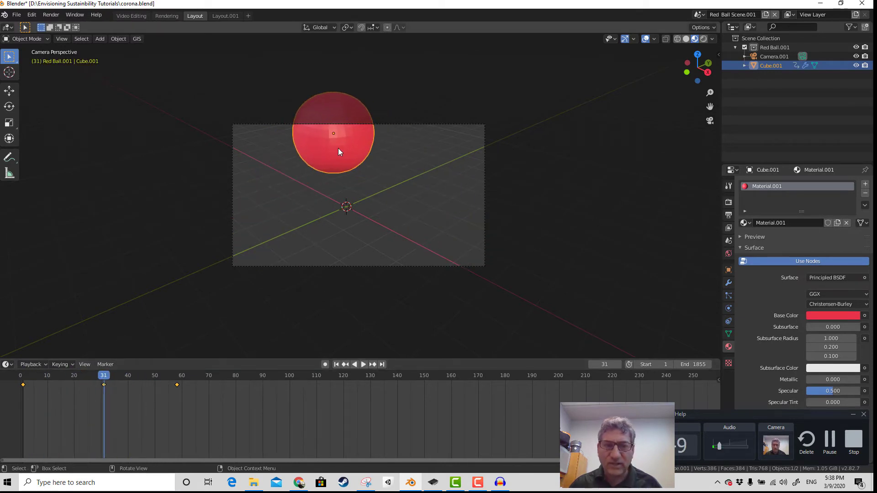
Delete the red ball from the scene and return the timeline to frame 1
{"action": "key", "text": "x"}
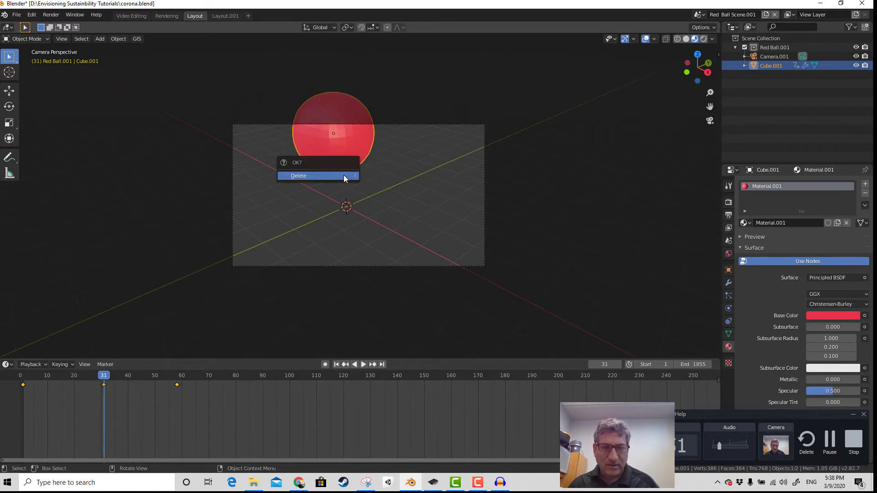
{"action": "left_click", "coordinate": [343, 175]}
{"action": "left_click_drag", "start_coordinate": [103, 377], "coordinate": [21, 384]}
{"action": "key", "text": "space"}
{"action": "key", "text": "space"}
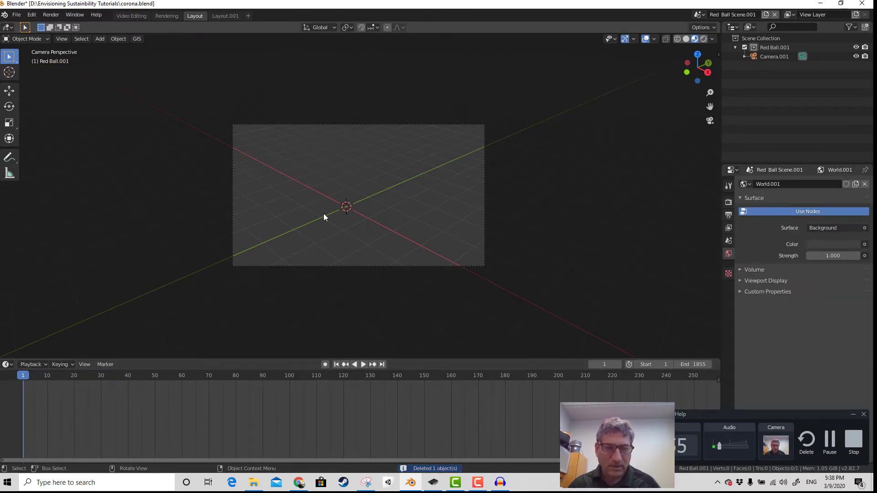
{"action": "scroll", "coordinate": [324, 213], "scroll_direction": "up", "scroll_amount": 2}
Rename the scene as "Corona Virus"
{"action": "left_click", "coordinate": [32, 15]}
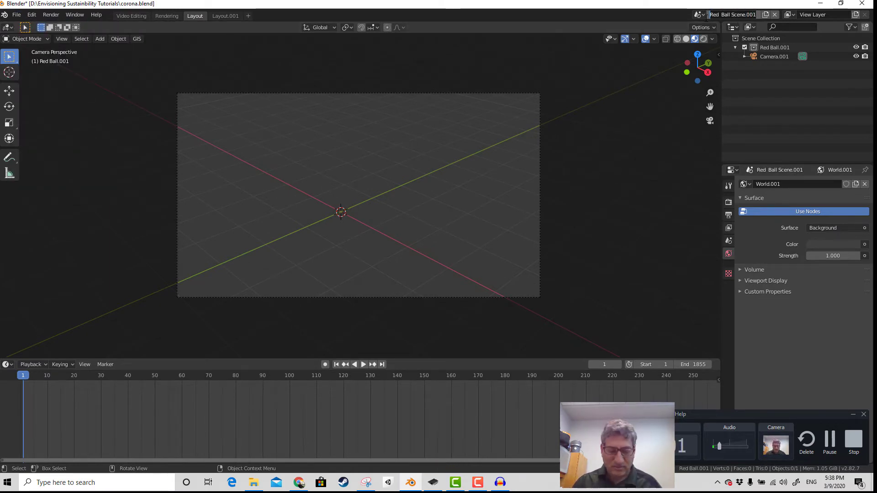
{"action": "type", "text": "Corona Virus"}
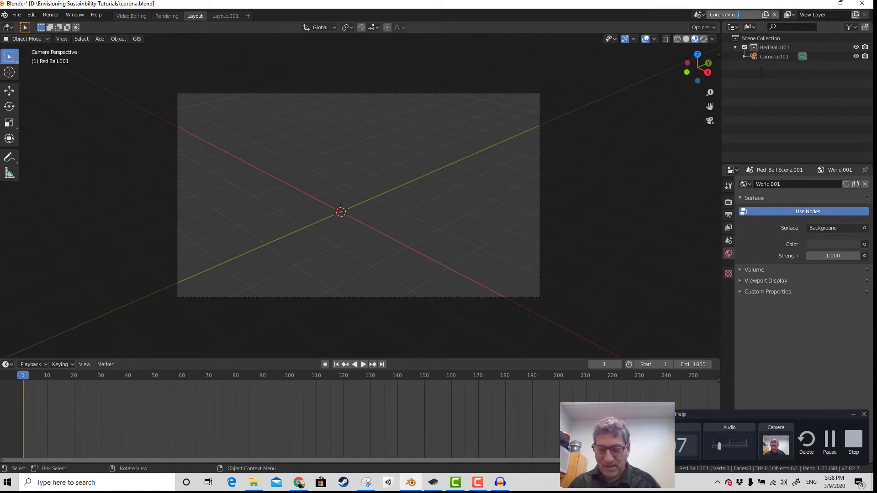
{"action": "key", "text": "Return"}
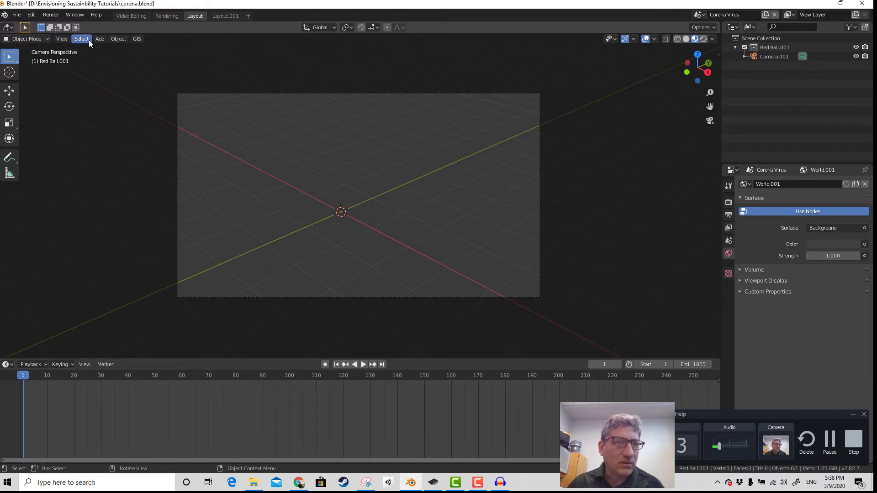
Import Coronavirus2_hipoly.obj as a Wavefront model from the "3d models for Envisioning Lectures" folder on drive D
{"action": "left_click", "coordinate": [17, 14]}
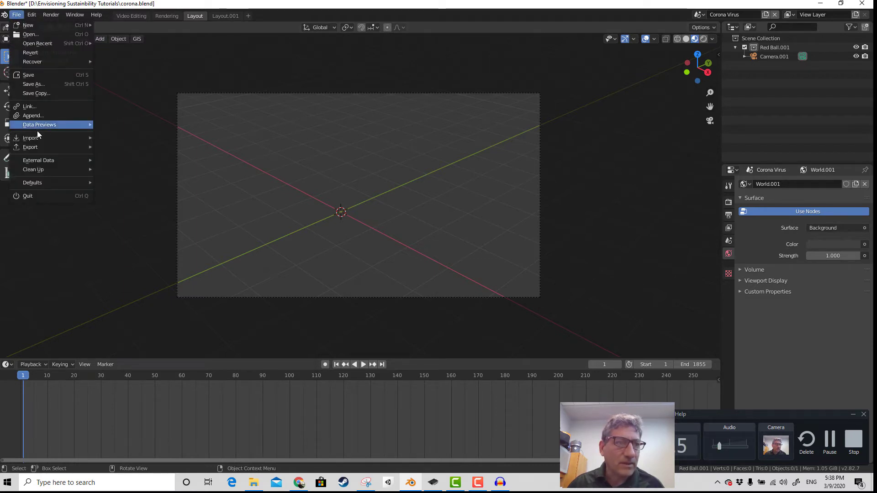
{"action": "mouse_move", "coordinate": [43, 139]}
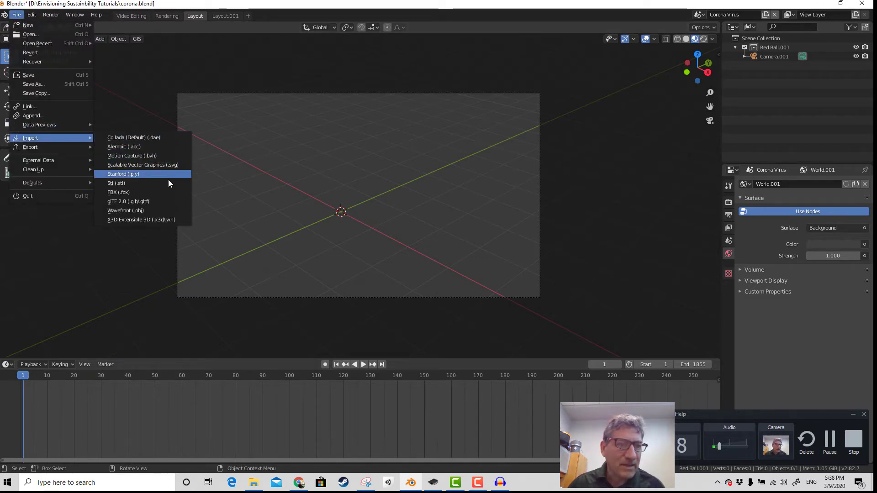
{"action": "left_click", "coordinate": [153, 211]}
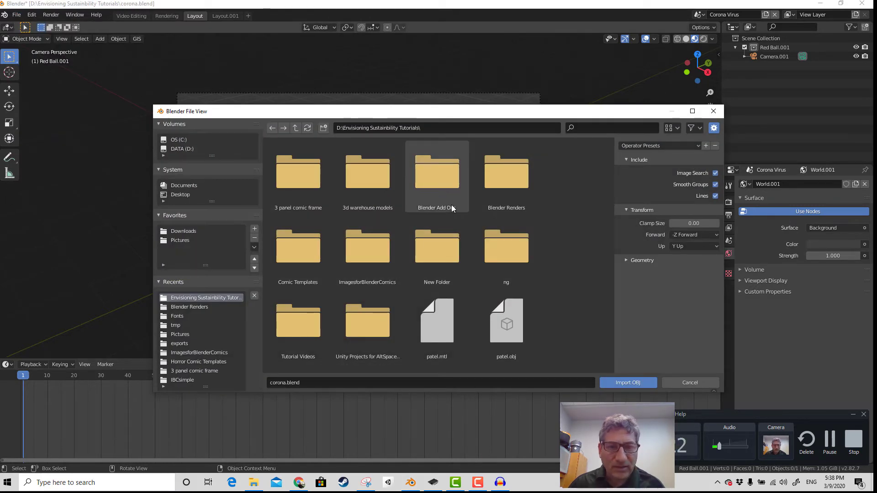
{"action": "left_click", "coordinate": [295, 128]}
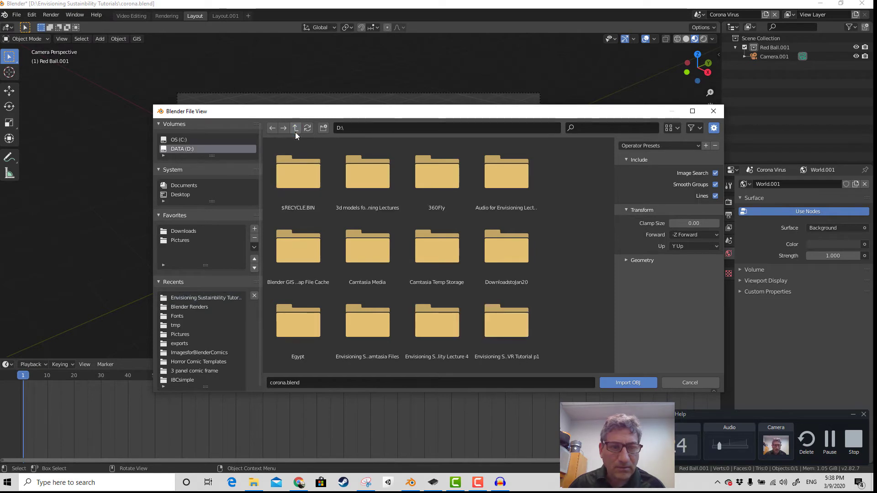
{"action": "scroll", "coordinate": [426, 205], "scroll_direction": "down", "scroll_amount": 5}
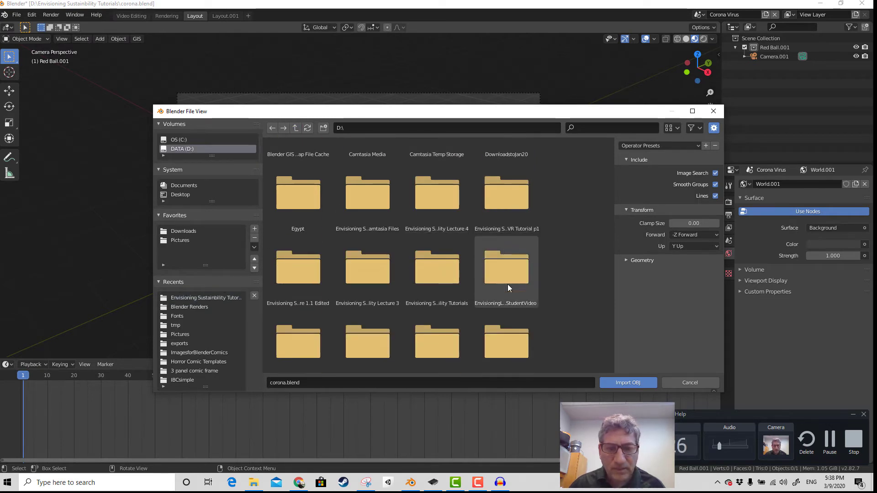
{"action": "scroll", "coordinate": [508, 284], "scroll_direction": "down", "scroll_amount": 3}
{"action": "scroll", "coordinate": [373, 321], "scroll_direction": "up", "scroll_amount": 8}
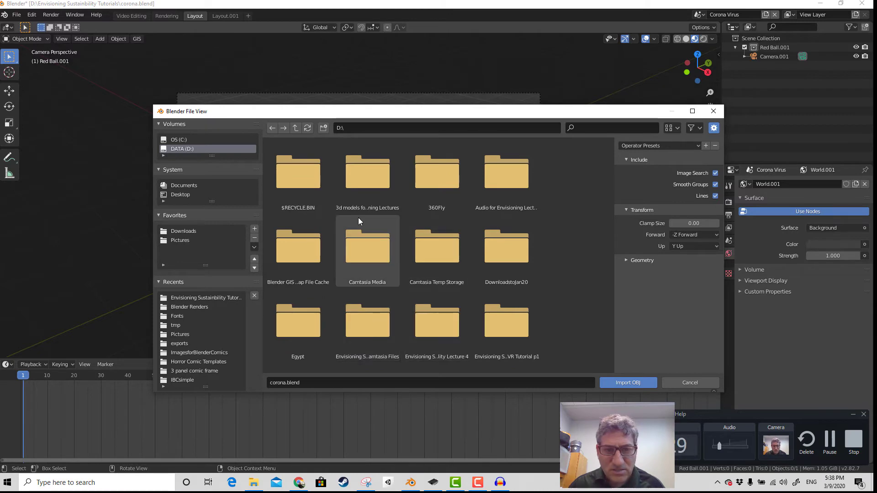
{"action": "double_click", "coordinate": [367, 183]}
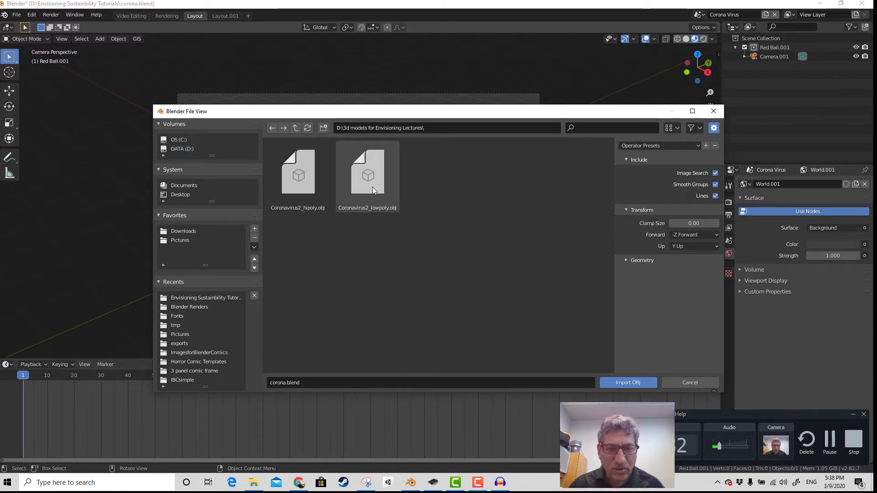
{"action": "double_click", "coordinate": [297, 178]}
Scale the imported coronavirus model down to about 0.0176 so it fits inside the camera frame
{"action": "scroll", "coordinate": [342, 231], "scroll_direction": "down", "scroll_amount": 6}
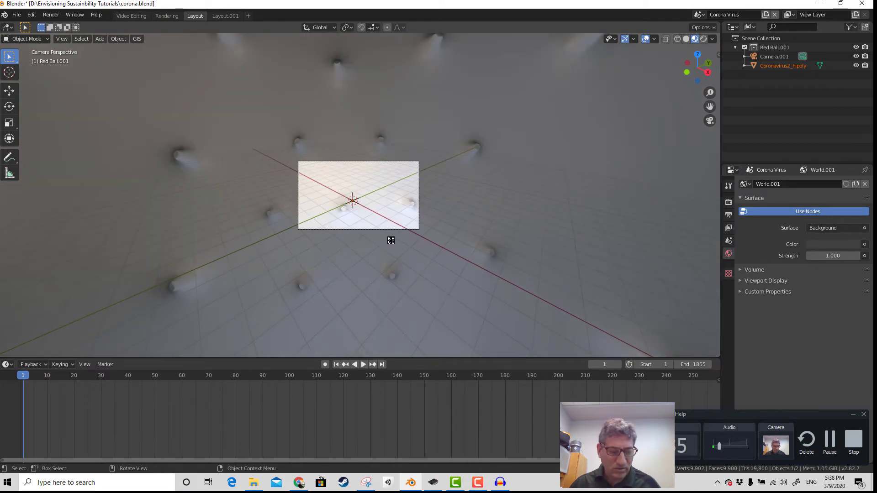
{"action": "key", "text": "s"}
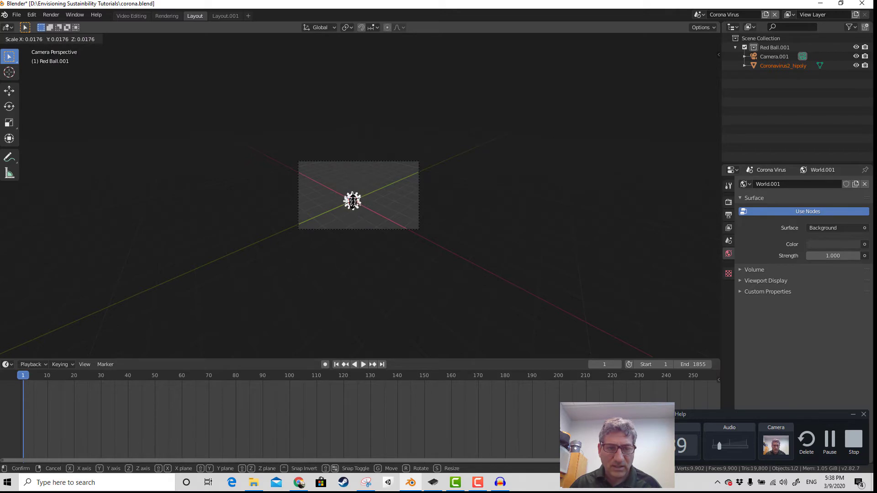
{"action": "left_click", "coordinate": [352, 201]}
{"action": "scroll", "coordinate": [393, 215], "scroll_direction": "up", "scroll_amount": 7}
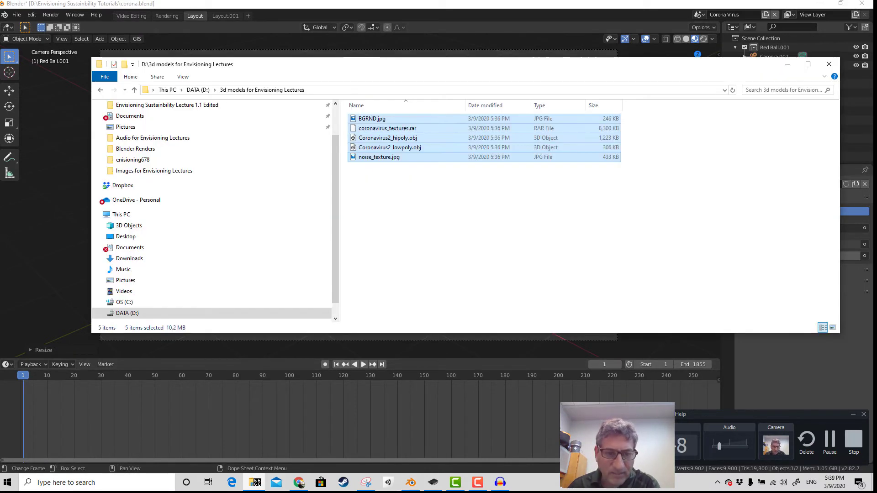
View BGRND.jpg from the "3d models for Envisioning Lectures" folder in Paint, and close it
{"action": "left_click", "coordinate": [254, 482]}
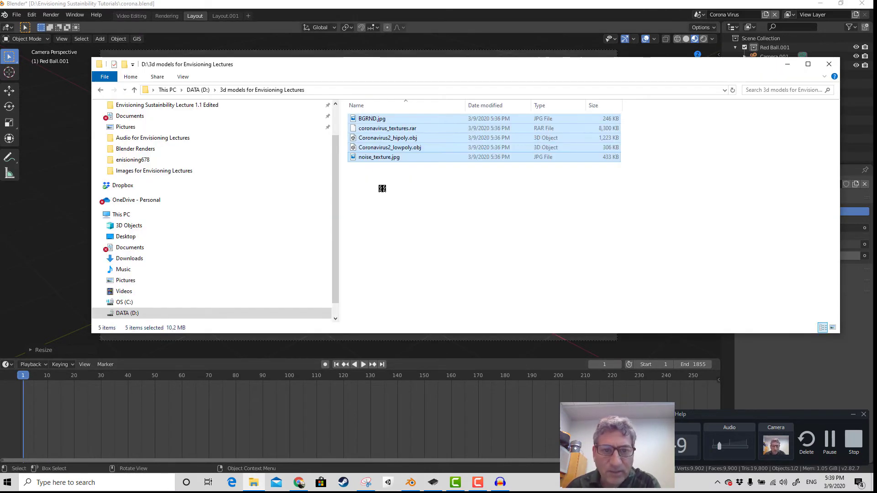
{"action": "left_click", "coordinate": [382, 188]}
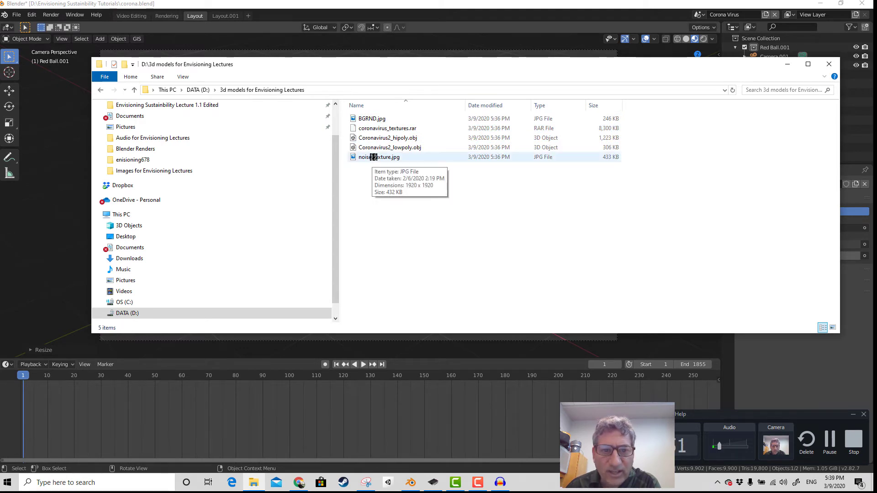
{"action": "left_click", "coordinate": [364, 120]}
{"action": "double_click", "coordinate": [363, 119]}
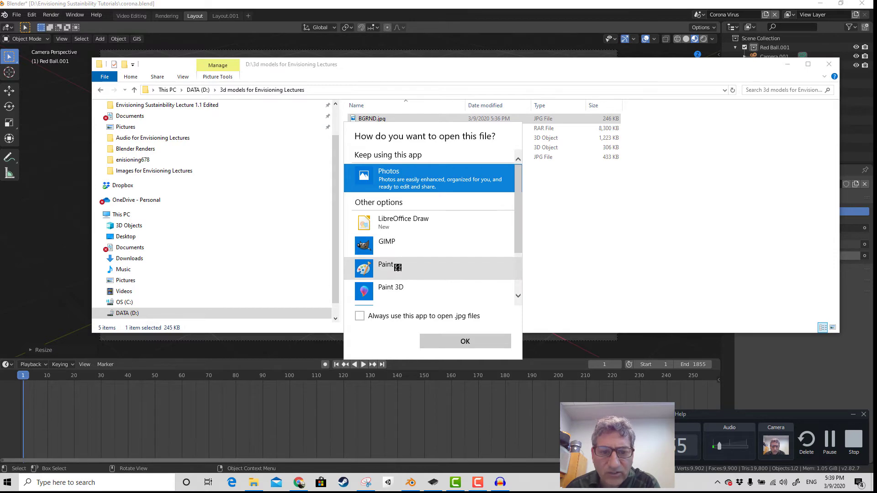
{"action": "left_click", "coordinate": [398, 268]}
{"action": "left_click", "coordinate": [473, 346]}
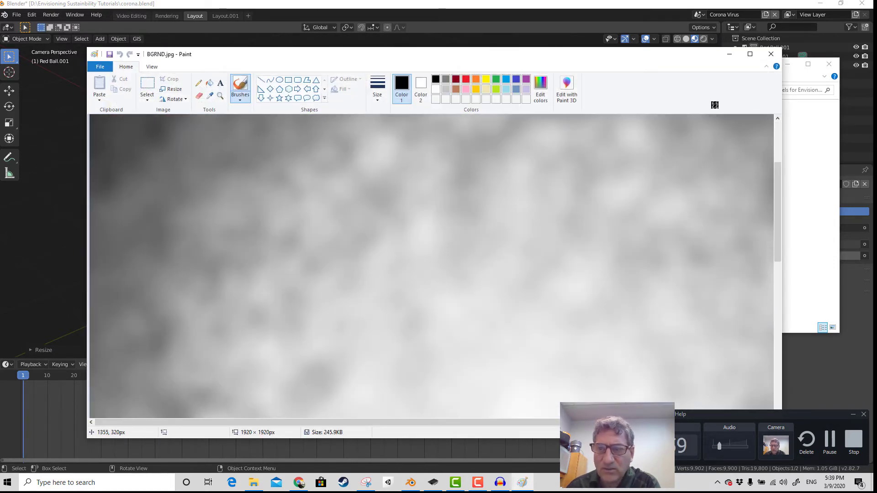
{"action": "left_click", "coordinate": [771, 54]}
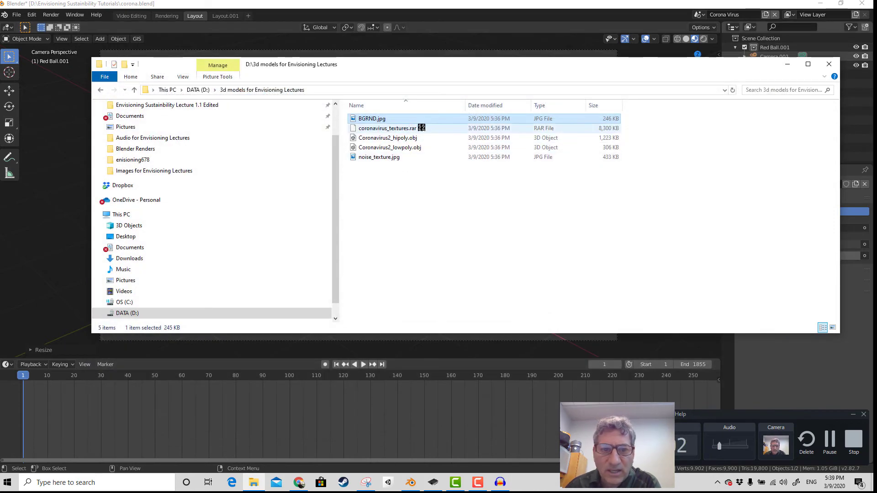
Extract coronavirus_textures.rar with 7-Zip into a coronavirus_textures subfolder
{"action": "right_click", "coordinate": [390, 129]}
{"action": "mouse_move", "coordinate": [471, 155]}
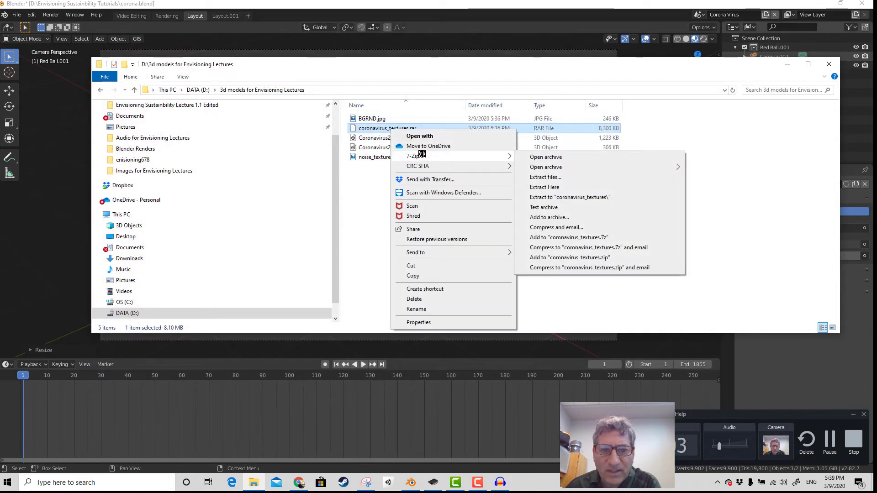
{"action": "left_click", "coordinate": [558, 198]}
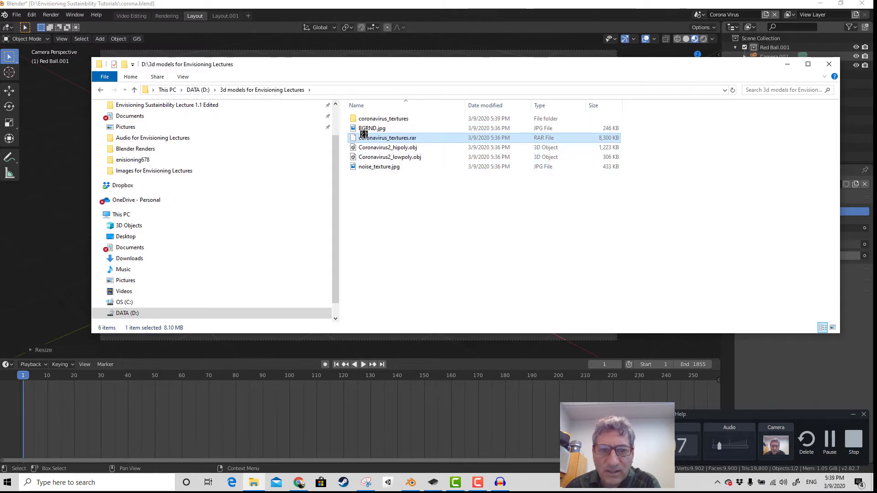
Look over the extracted images in the coronavirus_textures folder, go back to its parent folder, and return to Blender
{"action": "left_click", "coordinate": [360, 117]}
{"action": "double_click", "coordinate": [359, 116]}
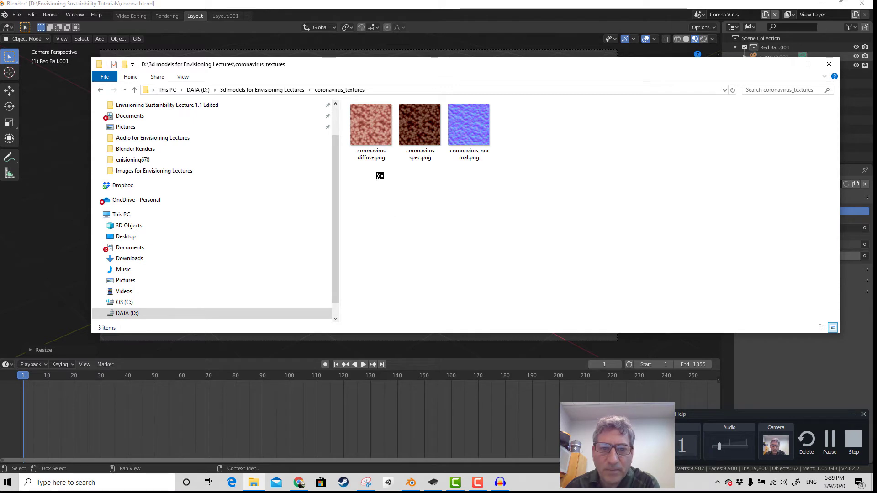
{"action": "left_click", "coordinate": [293, 90]}
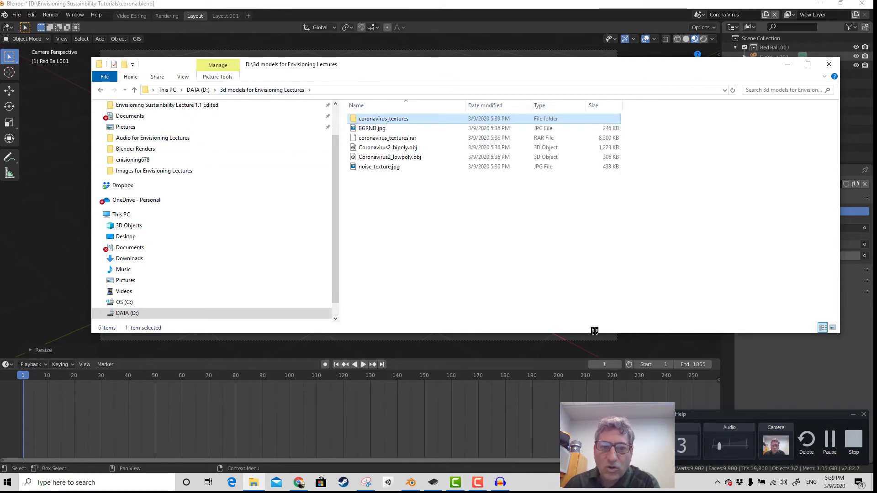
{"action": "left_click", "coordinate": [754, 368]}
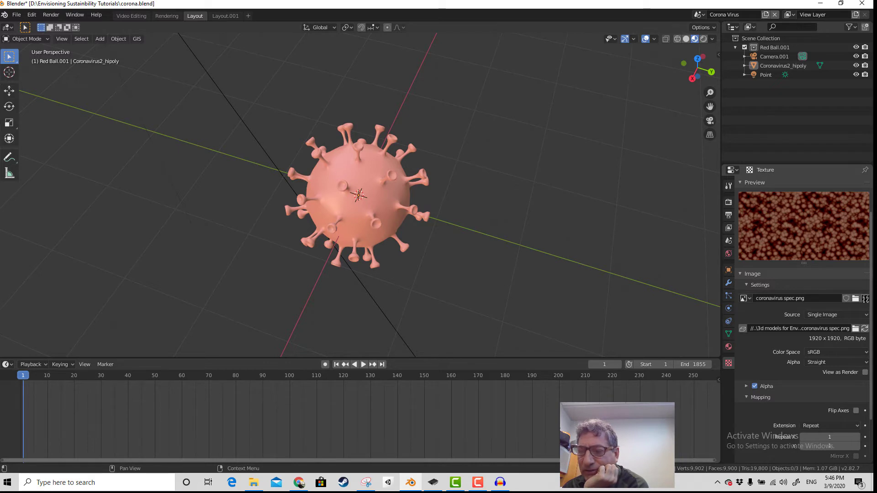
Unlink coronavirus spec.png from the texture and bring up the coronavirus model's material settings
{"action": "left_click", "coordinate": [865, 299]}
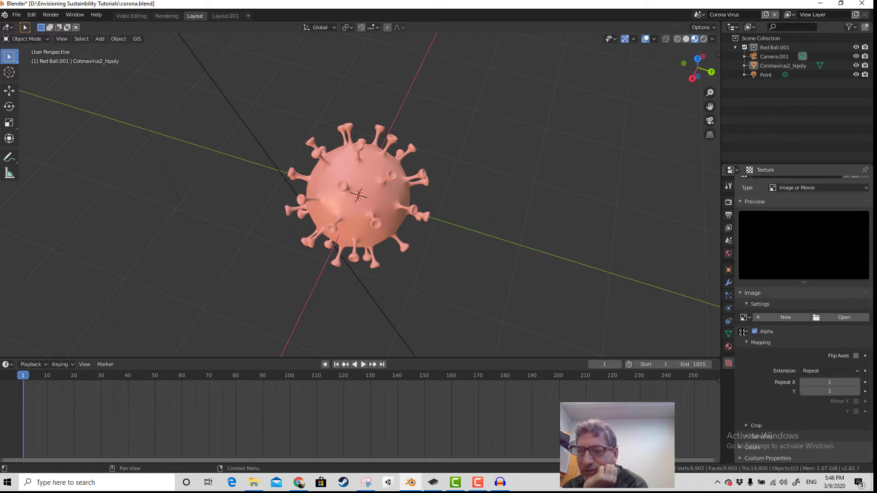
{"action": "left_click", "coordinate": [730, 347]}
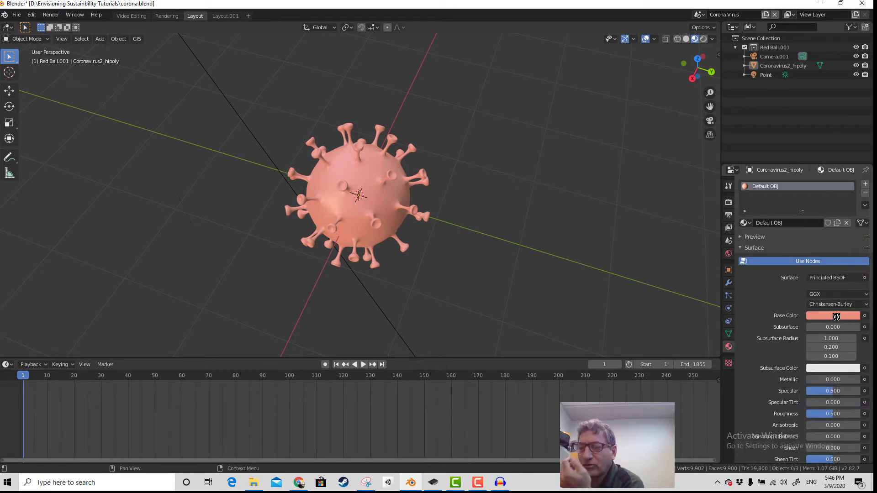
{"action": "right_click", "coordinate": [791, 317]}
{"action": "key", "text": "Escape"}
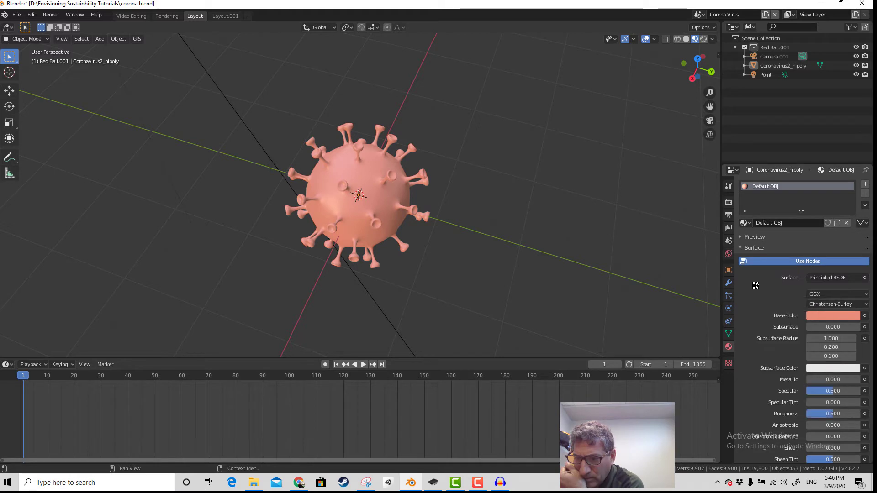
Assign an Image Texture to the Default OBJ material's base color, loading coronavirus spec.png from the coronavirus_textures folder
{"action": "left_click", "coordinate": [864, 315]}
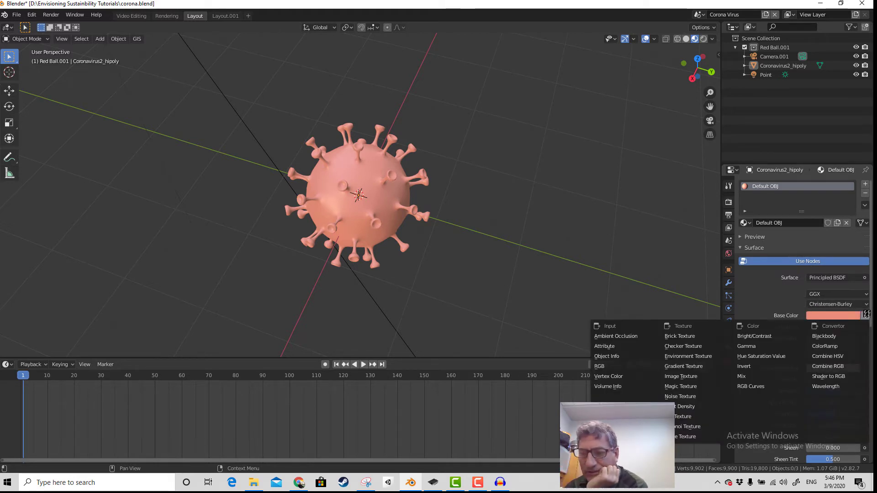
{"action": "left_click", "coordinate": [681, 376]}
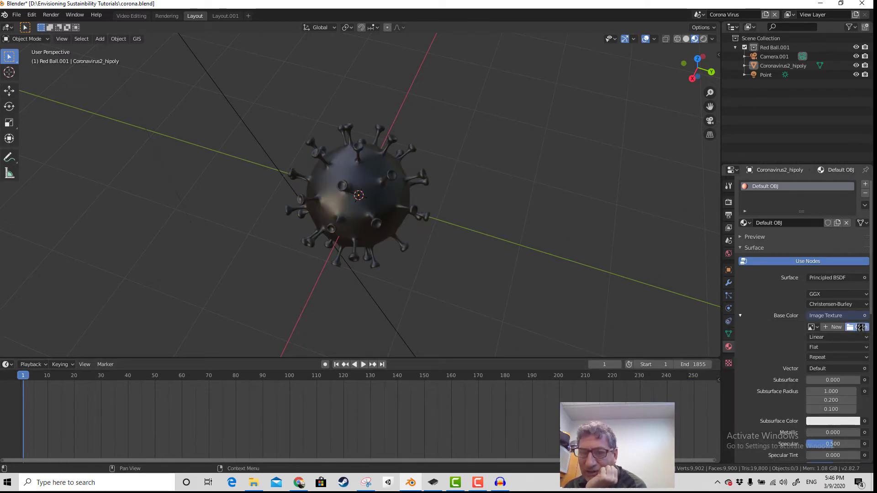
{"action": "left_click", "coordinate": [861, 327]}
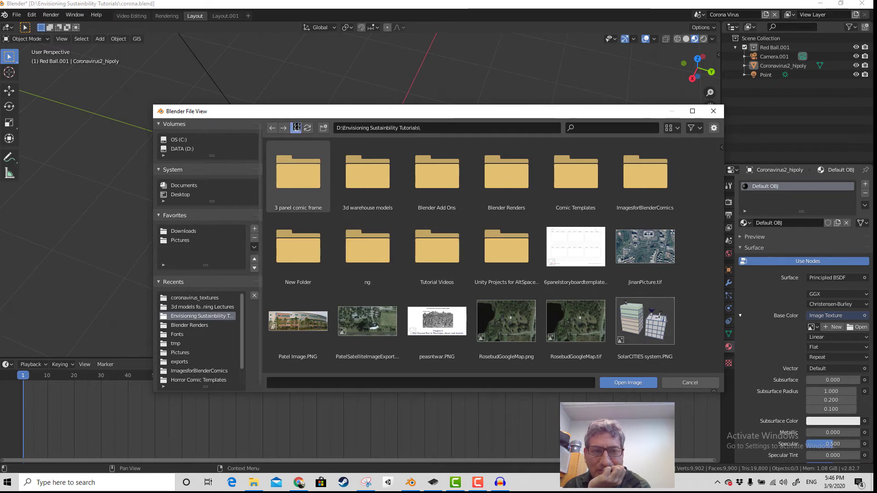
{"action": "left_click", "coordinate": [295, 128]}
{"action": "double_click", "coordinate": [368, 183]}
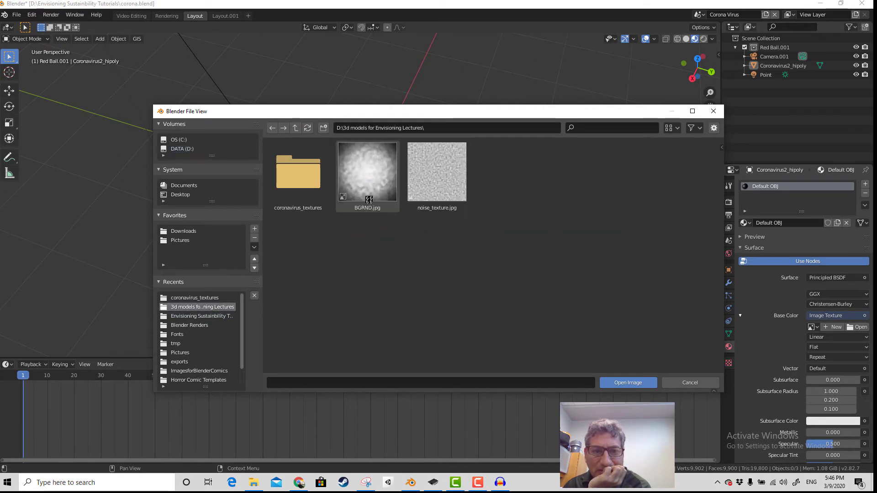
{"action": "double_click", "coordinate": [305, 186]}
{"action": "double_click", "coordinate": [365, 179]}
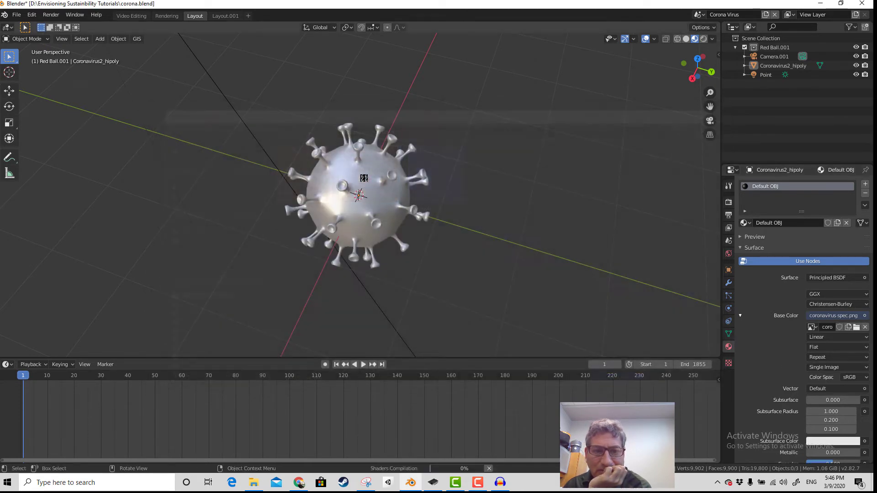
{"action": "middle_click_drag", "start_coordinate": [420, 253], "coordinate": [430, 218]}
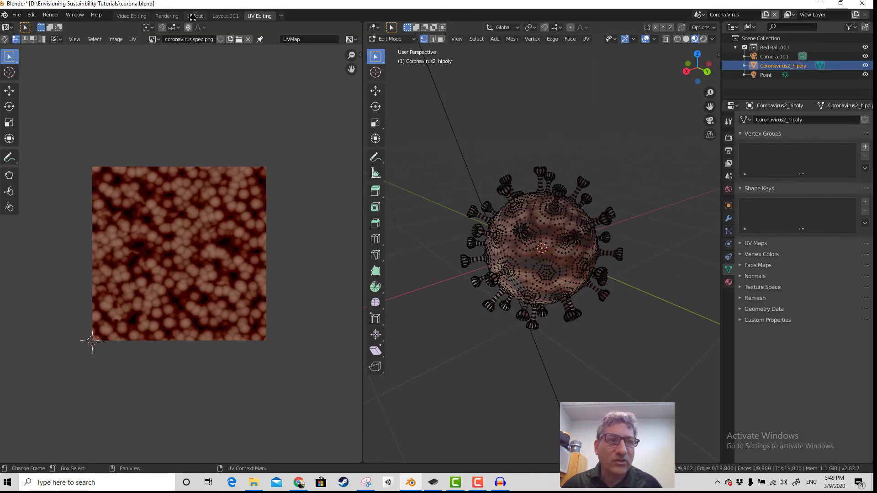
Return to the Layout workspace, deselect the coronavirus model, and view the scene through the camera
{"action": "left_click", "coordinate": [192, 17]}
{"action": "scroll", "coordinate": [443, 285], "scroll_direction": "down", "scroll_amount": 5}
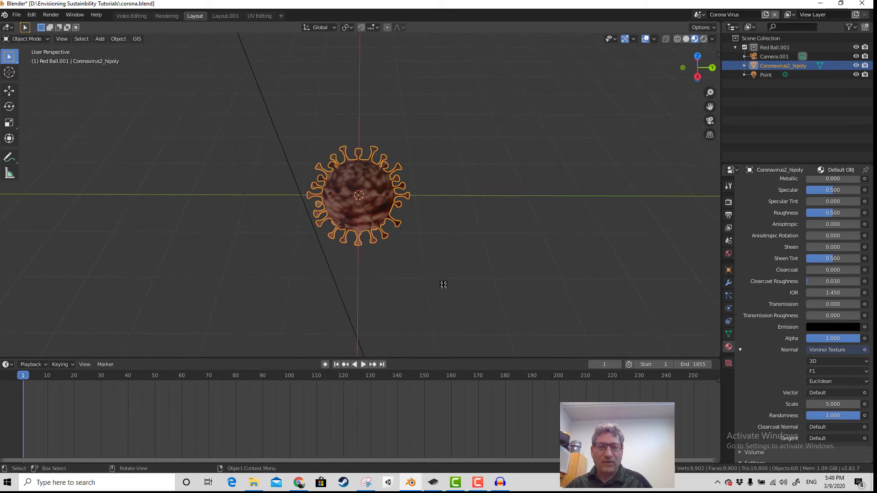
{"action": "left_click", "coordinate": [422, 257]}
{"action": "mouse_move", "coordinate": [422, 258]}
{"action": "middle_mouse_down"}
{"action": "mouse_move", "coordinate": [409, 268]}
{"action": "mouse_move", "coordinate": [428, 260]}
{"action": "middle_mouse_up"}
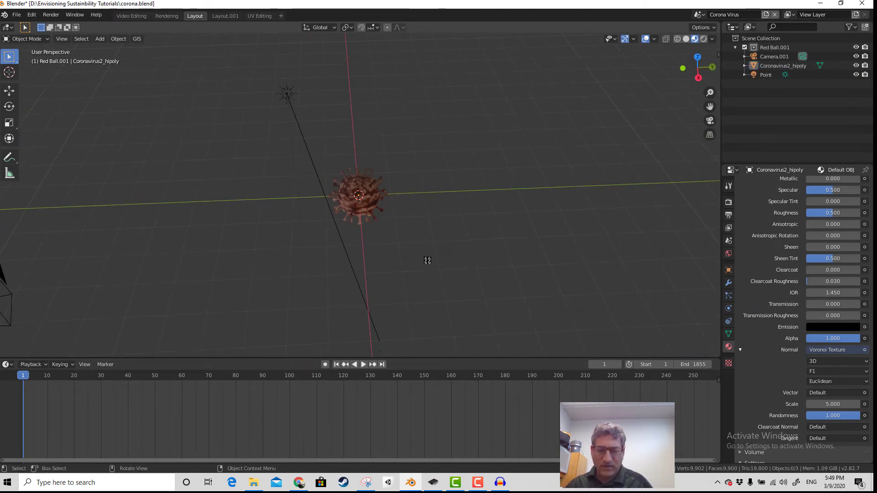
{"action": "key", "text": "KP_0"}
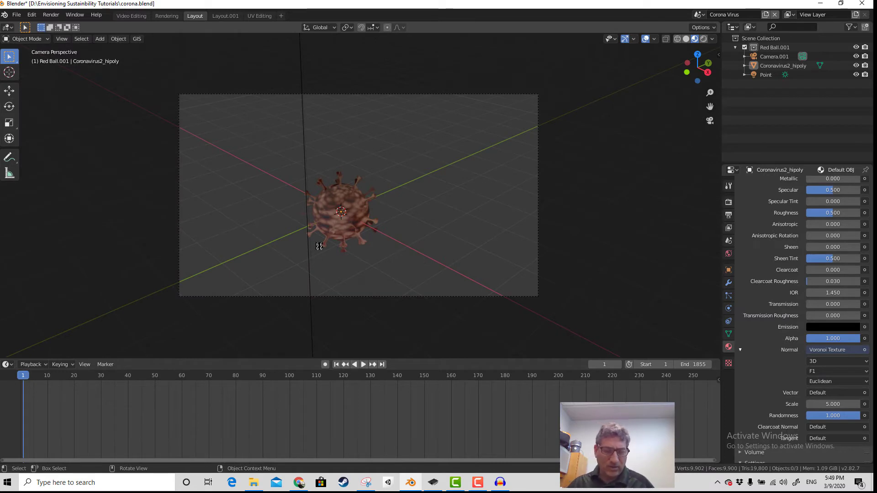
Move the coronavirus to the lower-left corner of the camera frame and insert a LocRotScale keyframe at frame 1
{"action": "left_click", "coordinate": [348, 236]}
{"action": "key", "text": "g"}
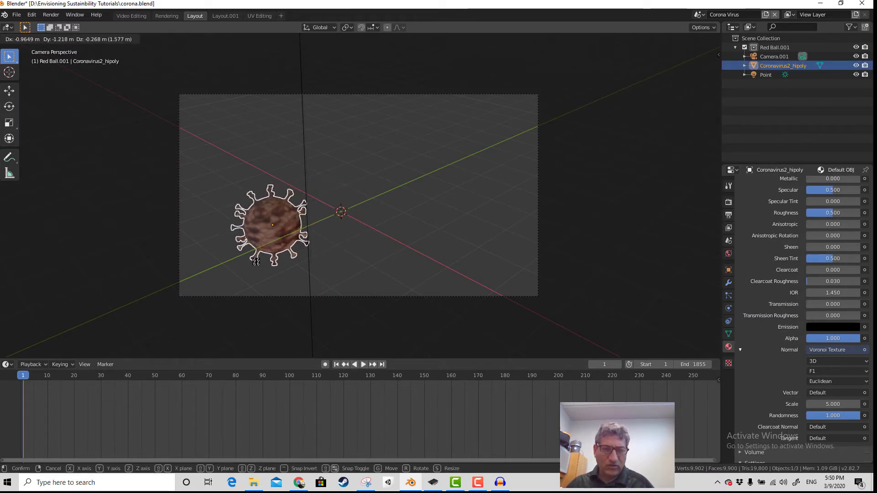
{"action": "left_click", "coordinate": [254, 265]}
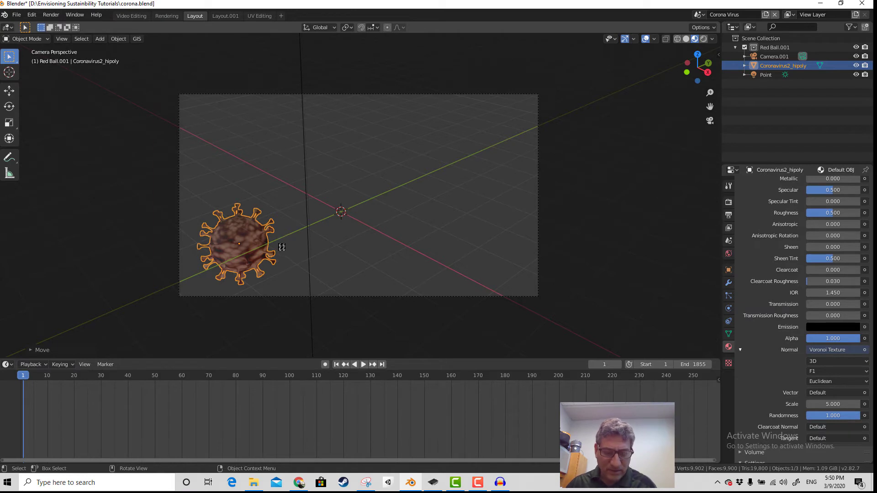
{"action": "key", "text": "i"}
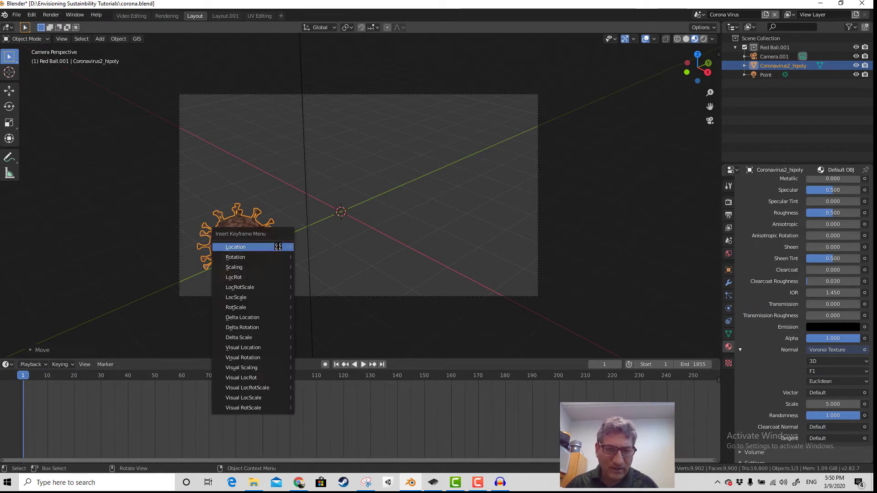
{"action": "left_click", "coordinate": [271, 288]}
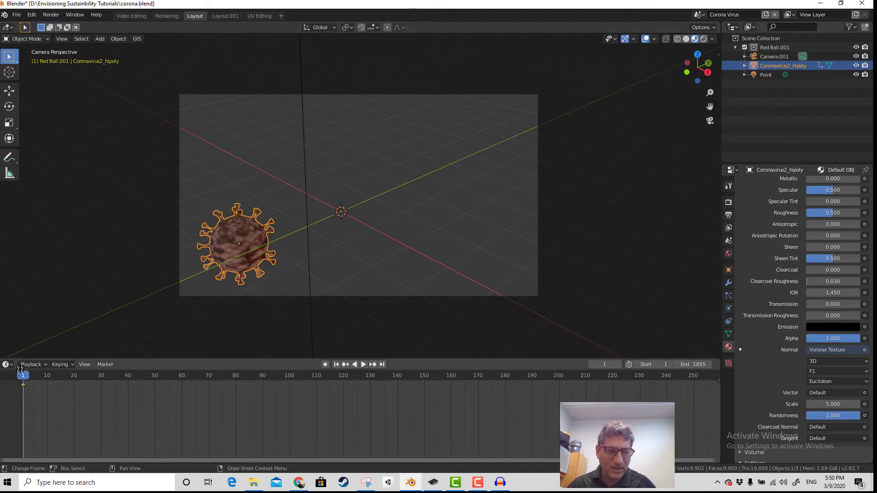
At frame 60, move the coronavirus to the camera frame's upper-right area, rotate it about 77°, and keyframe that pose
{"action": "left_click_drag", "start_coordinate": [25, 375], "coordinate": [183, 387]}
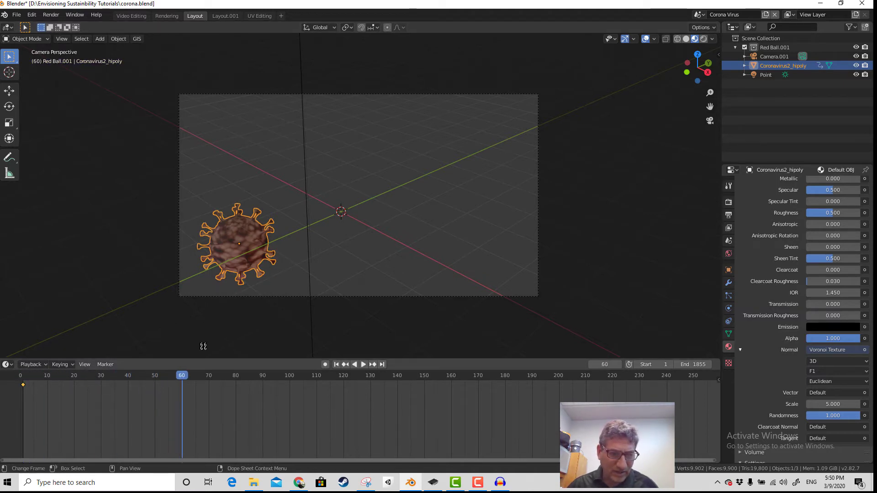
{"action": "key", "text": "g"}
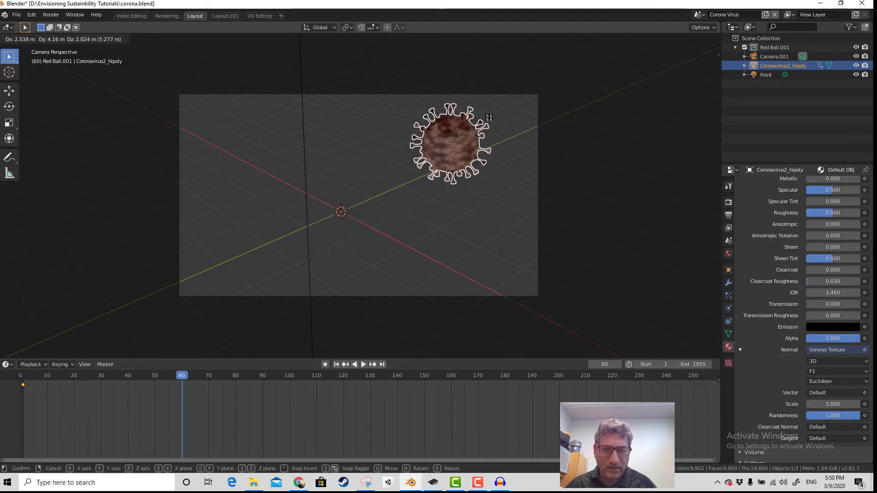
{"action": "left_click", "coordinate": [494, 131]}
{"action": "key", "text": "r"}
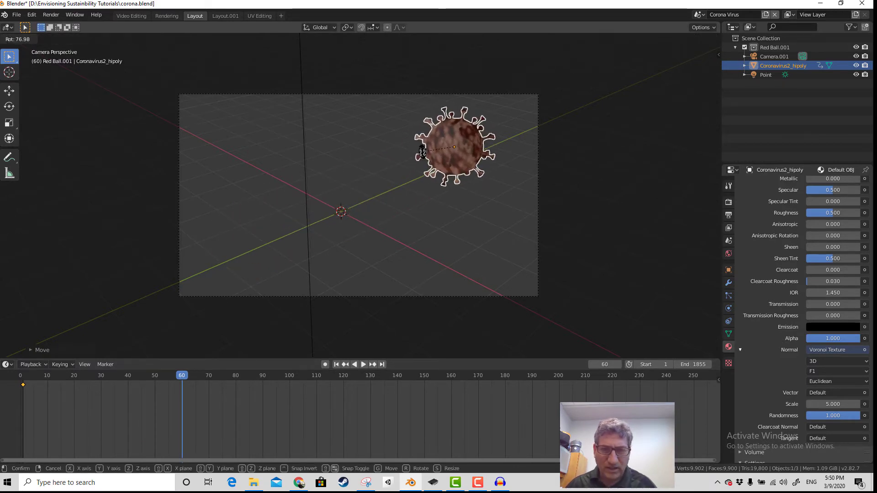
{"action": "left_click", "coordinate": [448, 171]}
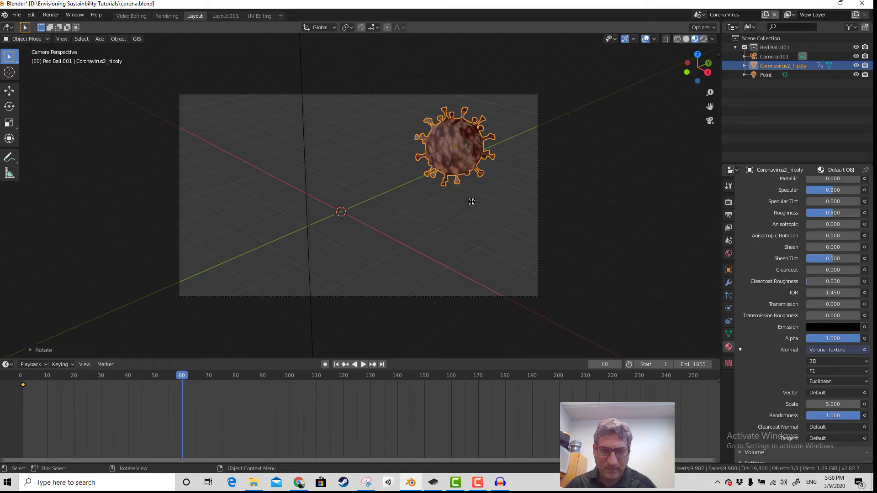
{"action": "key", "text": "i"}
{"action": "left_click", "coordinate": [382, 194]}
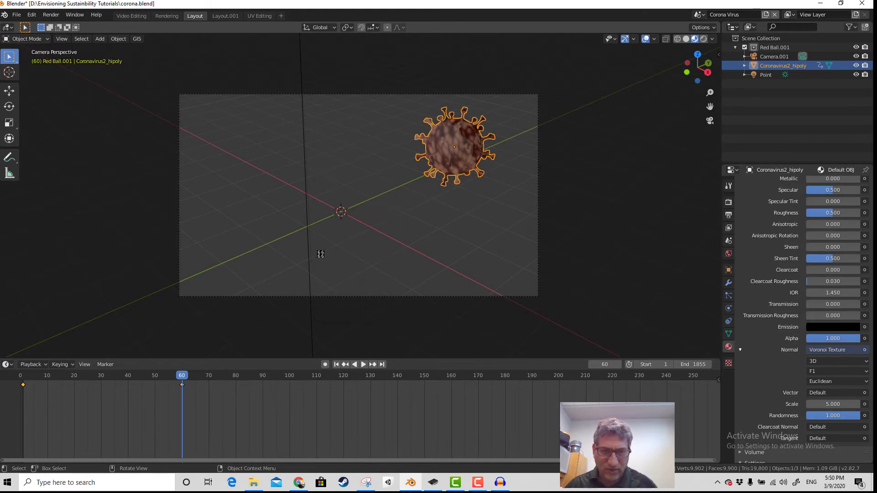
Preview the coronavirus animation by scrubbing the timeline, stopping at frame 9
{"action": "left_click", "coordinate": [99, 375]}
{"action": "key", "text": "space"}
{"action": "left_click_drag", "start_coordinate": [99, 375], "coordinate": [45, 376]}
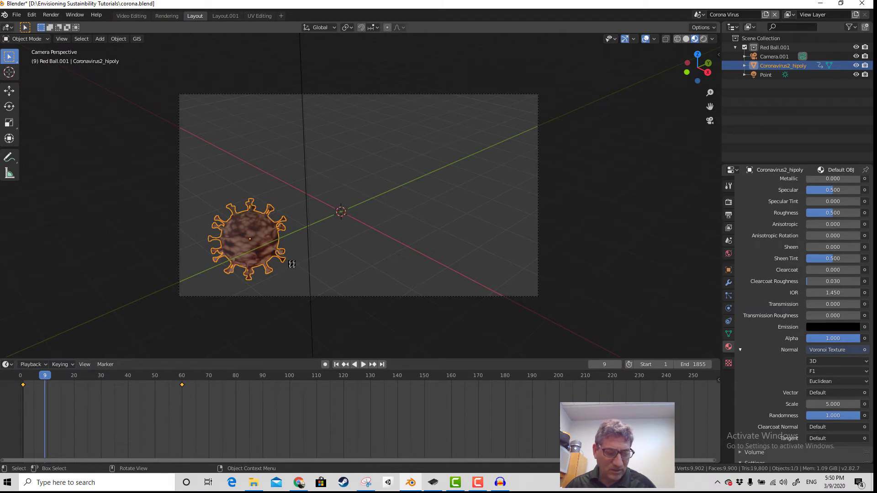
Create a linked duplicate of the coronavirus in the camera frame's upper-left area and insert a LocRotScale keyframe at frame 9
{"action": "key", "text": "shift+d"}
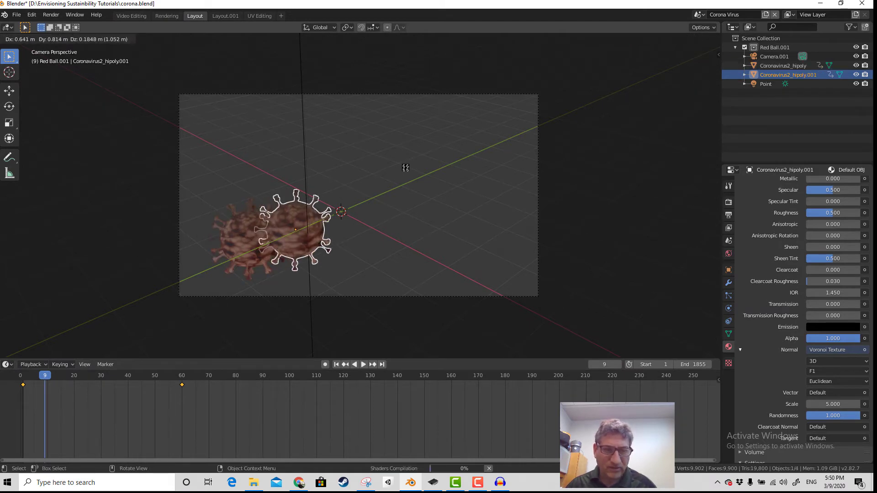
{"action": "left_click", "coordinate": [329, 178]}
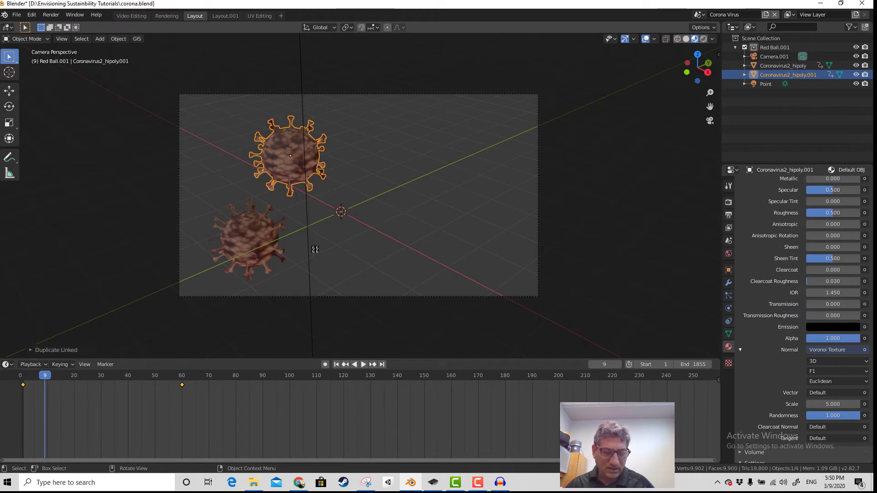
{"action": "key", "text": "i"}
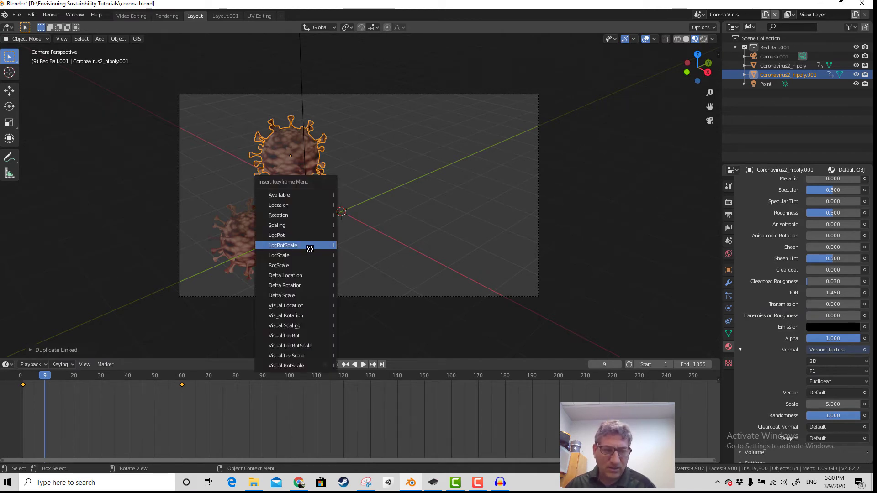
{"action": "left_click", "coordinate": [310, 249]}
Move the duplicate just right of the camera frame's centre, insert a LocRotScale keyframe at frame 9, and preview the animation
{"action": "left_click_drag", "start_coordinate": [74, 375], "coordinate": [46, 375]}
{"action": "key", "text": "g"}
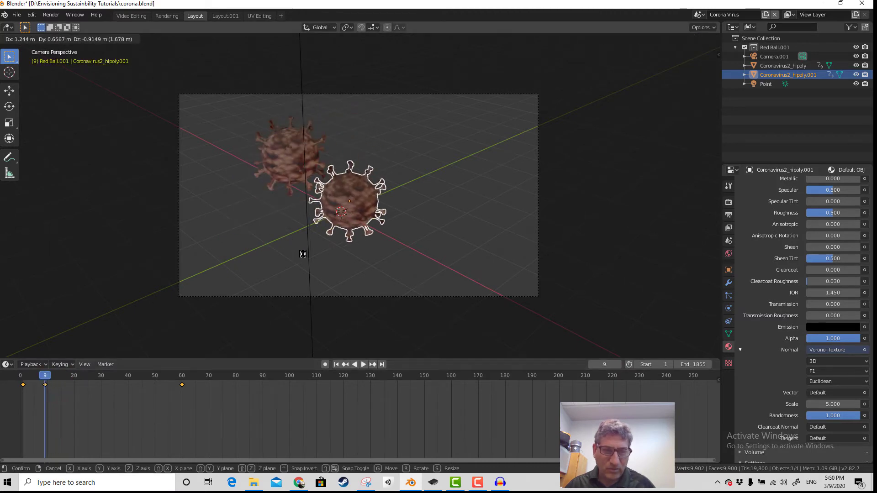
{"action": "left_click", "coordinate": [329, 261]}
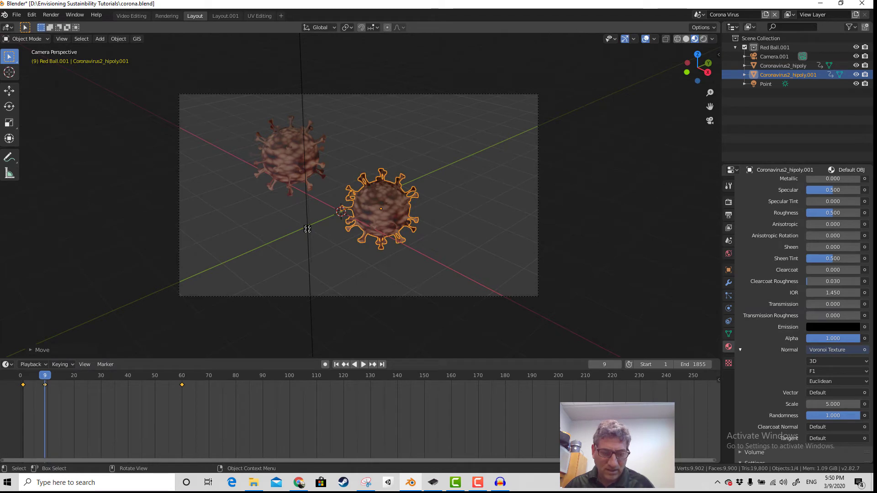
{"action": "key", "text": "i"}
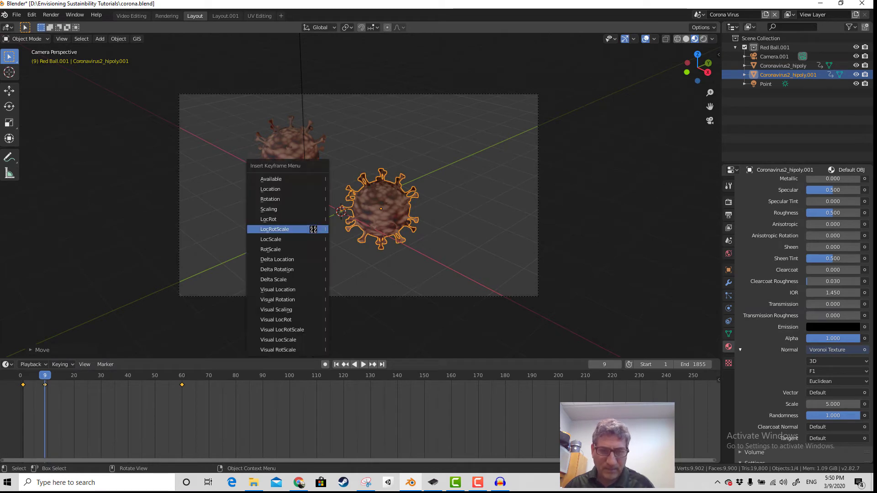
{"action": "left_click", "coordinate": [313, 230]}
{"action": "key", "text": "space"}
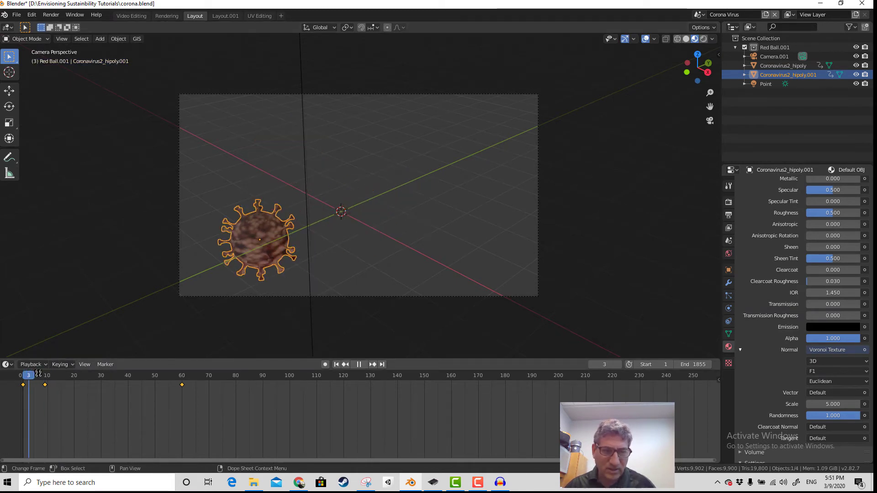
{"action": "left_click_drag", "start_coordinate": [74, 372], "coordinate": [45, 374]}
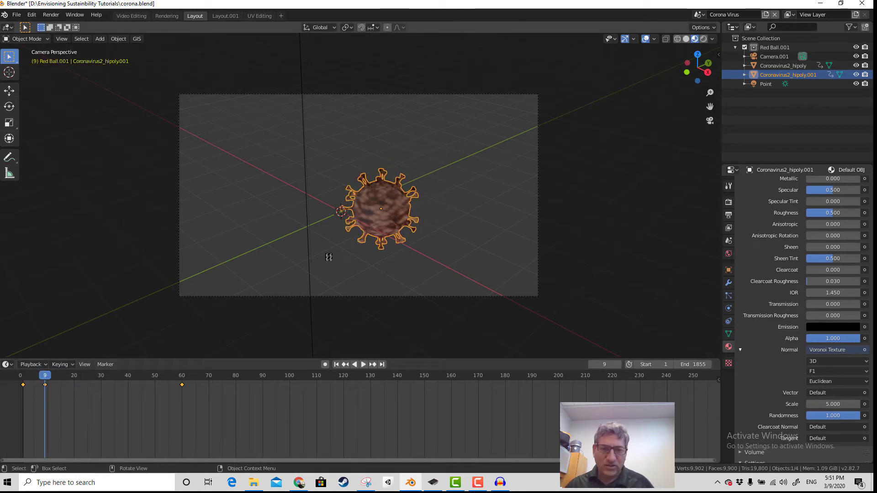
Duplicate the coronavirus again, place the copy left of the camera frame's centre, and keyframe it at frame 9
{"action": "key", "text": "shift+d"}
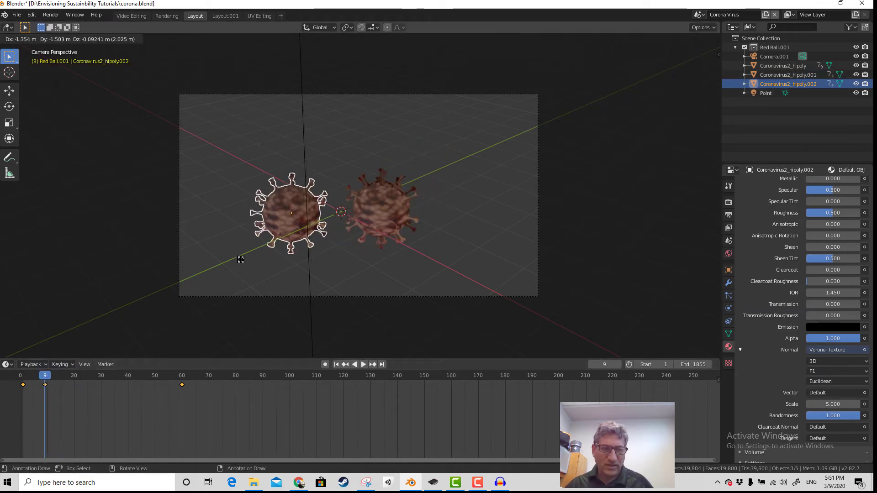
{"action": "left_click", "coordinate": [245, 262]}
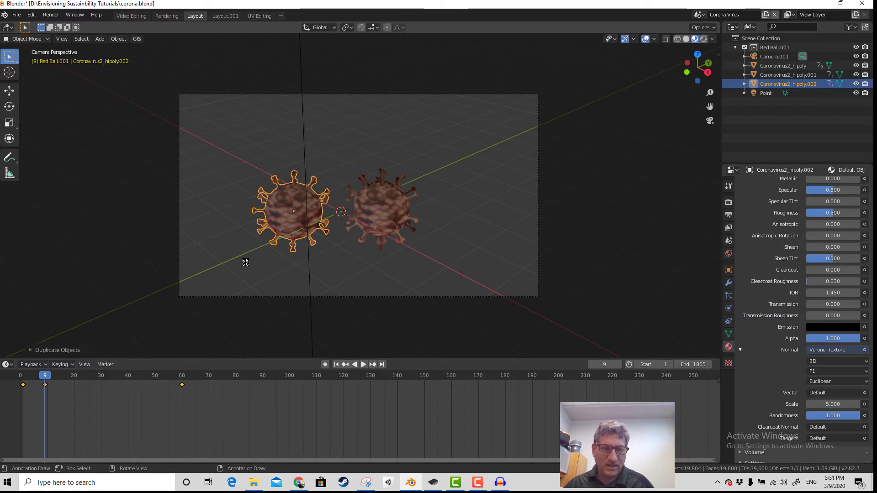
{"action": "key", "text": "i"}
{"action": "left_click", "coordinate": [267, 227]}
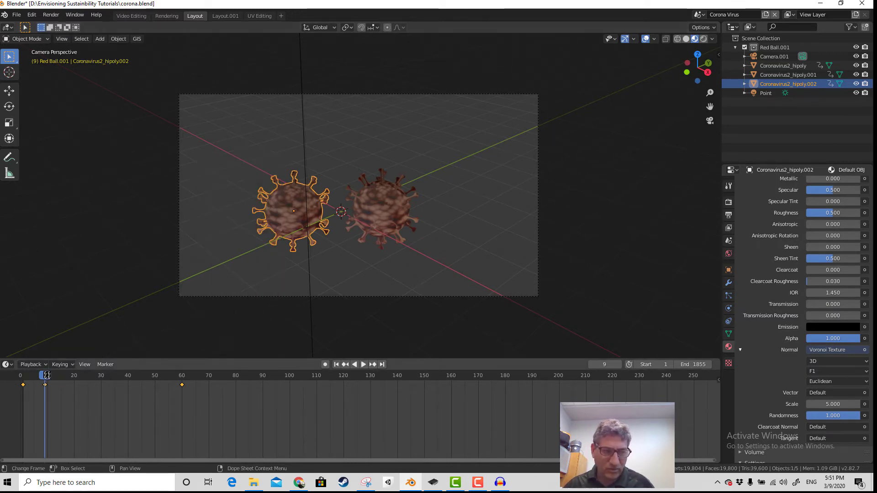
At frame 23, duplicate the selected coronavirus, place the copy left of the overlapping pair, and insert a keyframe
{"action": "left_click_drag", "start_coordinate": [45, 375], "coordinate": [82, 377]}
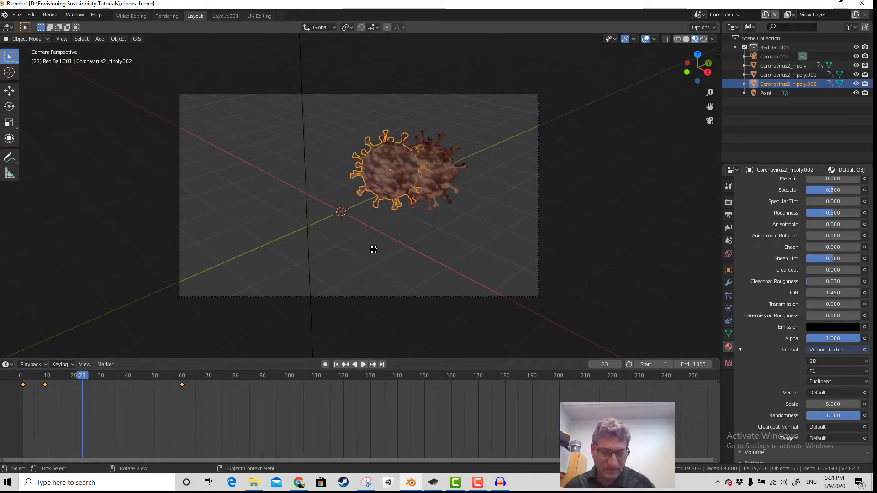
{"action": "key", "text": "shift+d"}
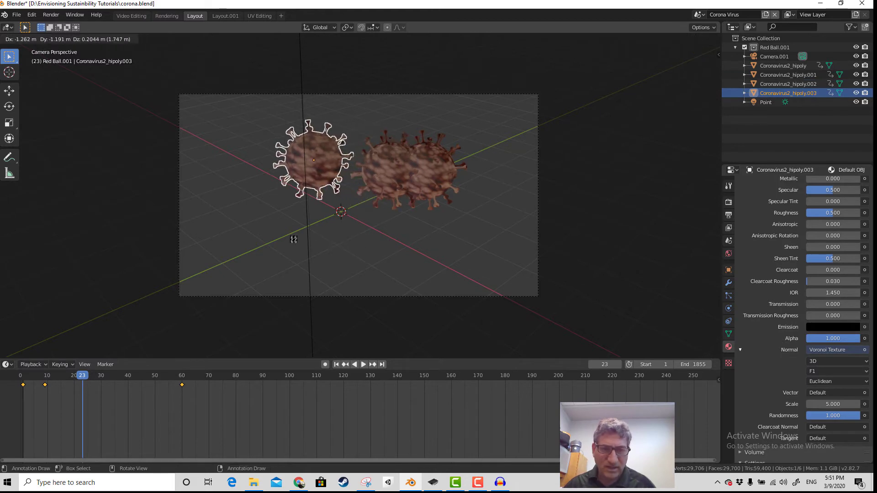
{"action": "left_click", "coordinate": [299, 263]}
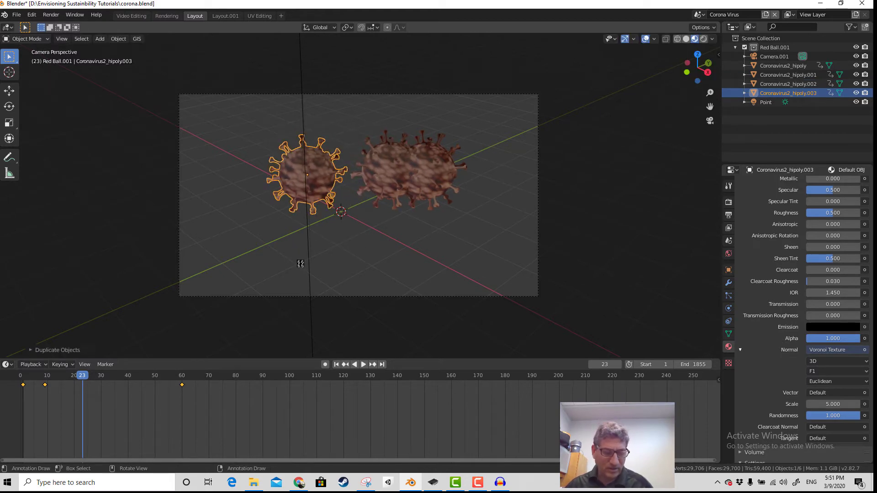
{"action": "key", "text": "i"}
{"action": "left_click", "coordinate": [317, 241]}
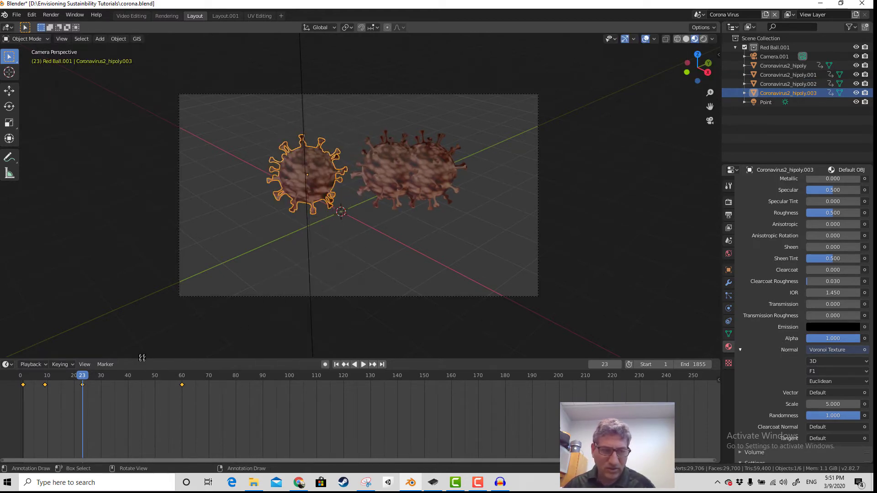
At frame 38, duplicate the coronavirus below the others, select all objects, and insert keyframes for them
{"action": "left_click_drag", "start_coordinate": [87, 375], "coordinate": [123, 378]}
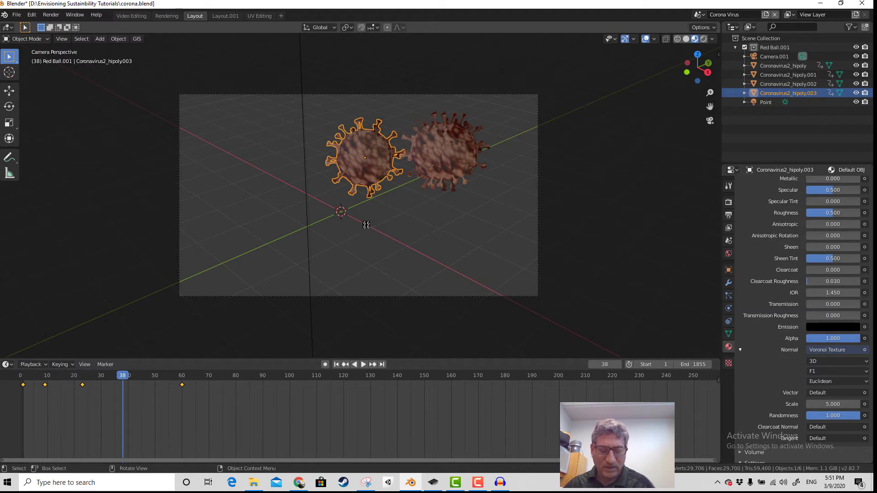
{"action": "key", "text": "i"}
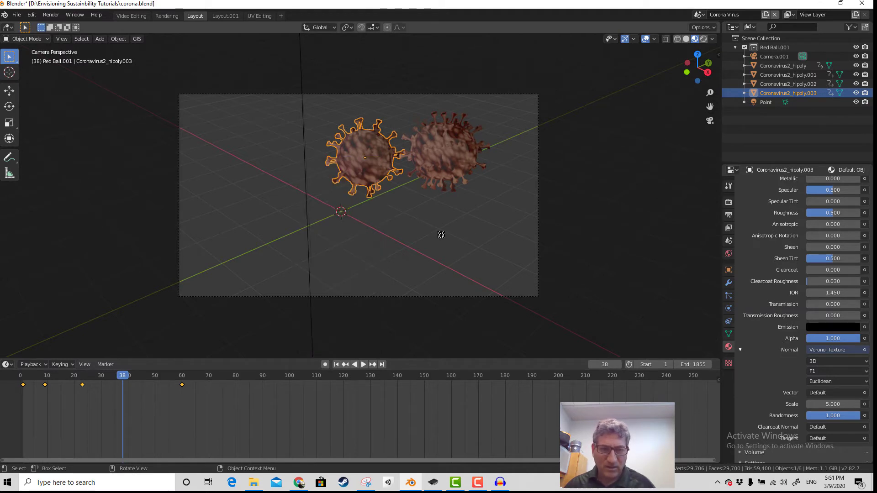
{"action": "key", "text": "shift+d"}
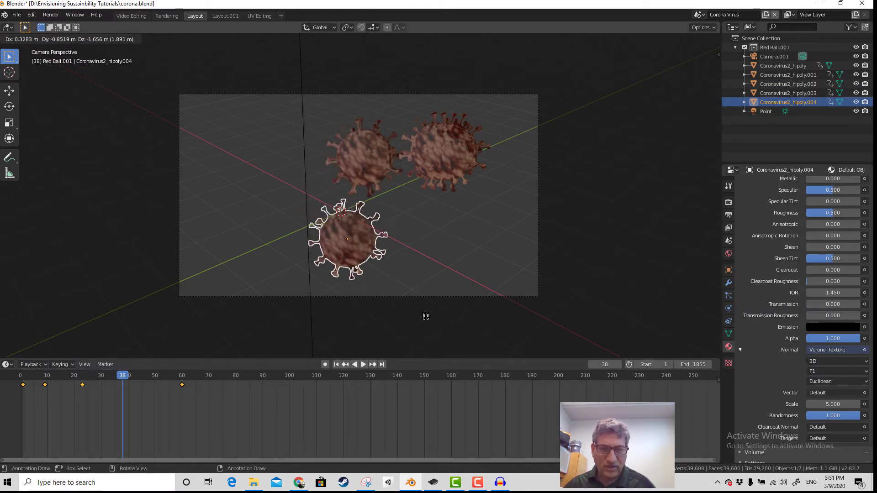
{"action": "left_click", "coordinate": [455, 318]}
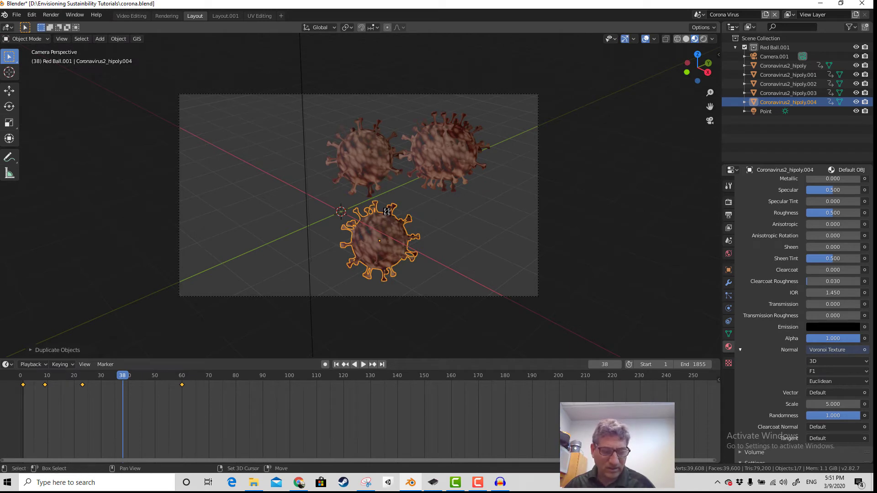
{"action": "key", "text": "a"}
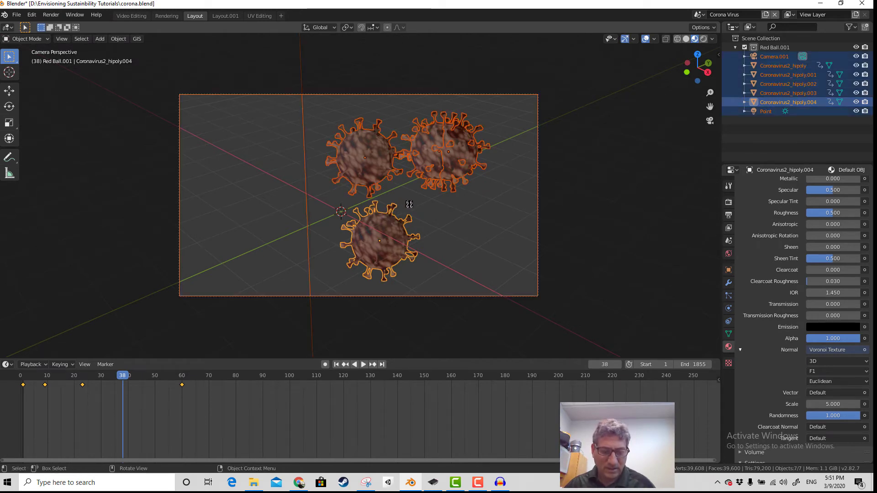
{"action": "key", "text": "i"}
{"action": "left_click", "coordinate": [410, 204]}
Delete the keyframes at frame 60 and preview the animation around frame 38
{"action": "key", "text": "space"}
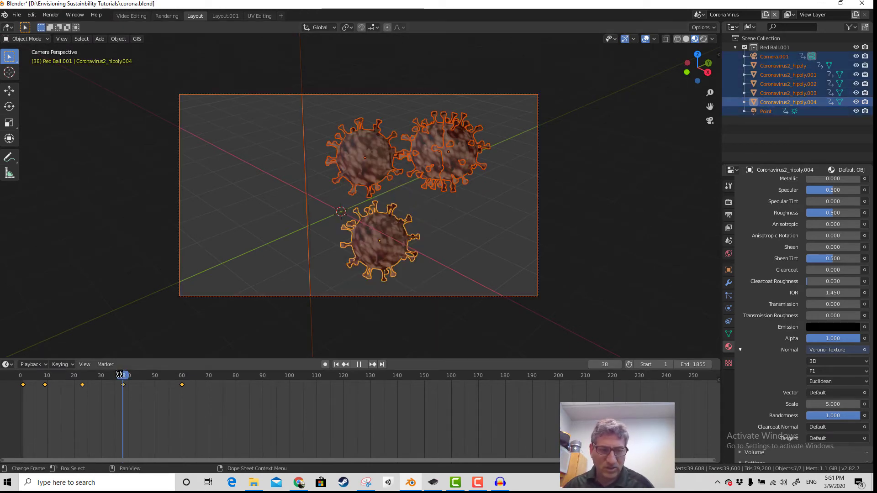
{"action": "left_click_drag", "start_coordinate": [120, 375], "coordinate": [147, 380]}
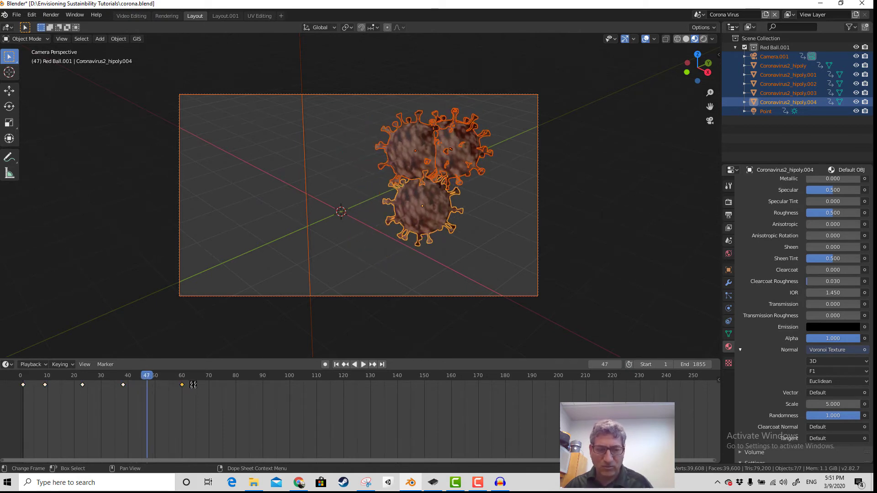
{"action": "key", "text": "x"}
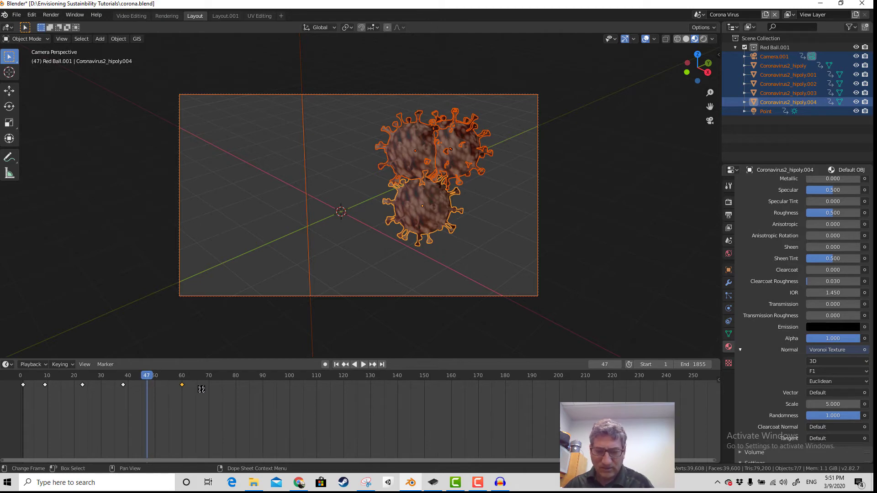
{"action": "key", "text": "x"}
{"action": "left_click", "coordinate": [200, 388]}
{"action": "mouse_move", "coordinate": [148, 376]}
{"action": "left_mouse_down"}
{"action": "mouse_move", "coordinate": [106, 377]}
{"action": "mouse_move", "coordinate": [132, 383]}
{"action": "left_mouse_up"}
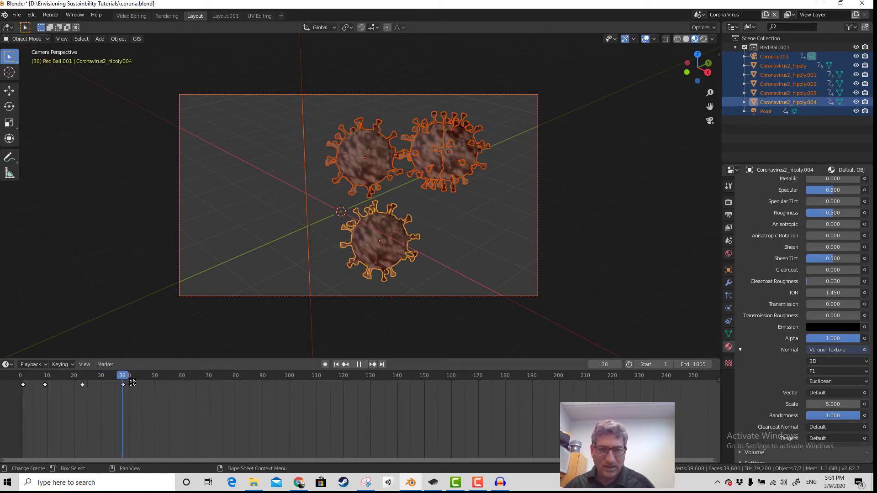
At frame 53, duplicate all selected objects and place the copies to the left of the originals
{"action": "key", "text": "space"}
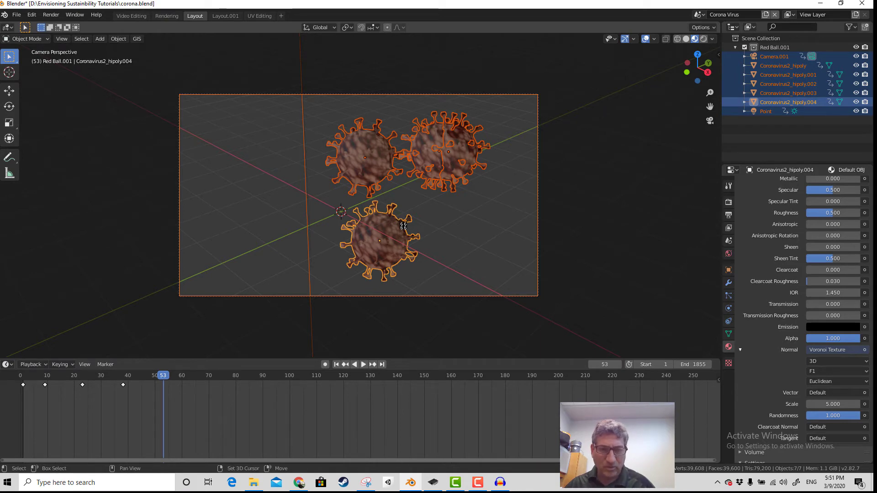
{"action": "key", "text": "shift+d"}
{"action": "left_click", "coordinate": [264, 220]}
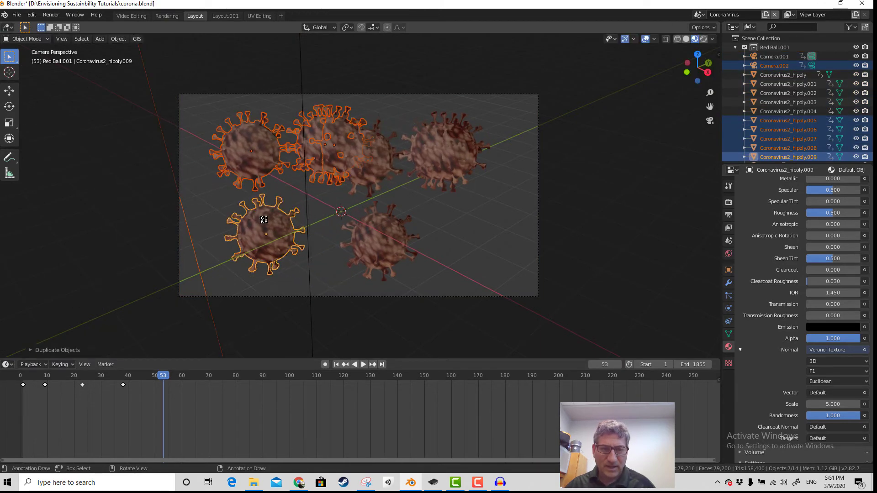
Move the copied lower coronavirus nearer the camera frame's bottom edge and one overlapping upper copy to the lower-right area
{"action": "left_click", "coordinate": [277, 237]}
{"action": "key", "text": "g"}
{"action": "left_click", "coordinate": [297, 263]}
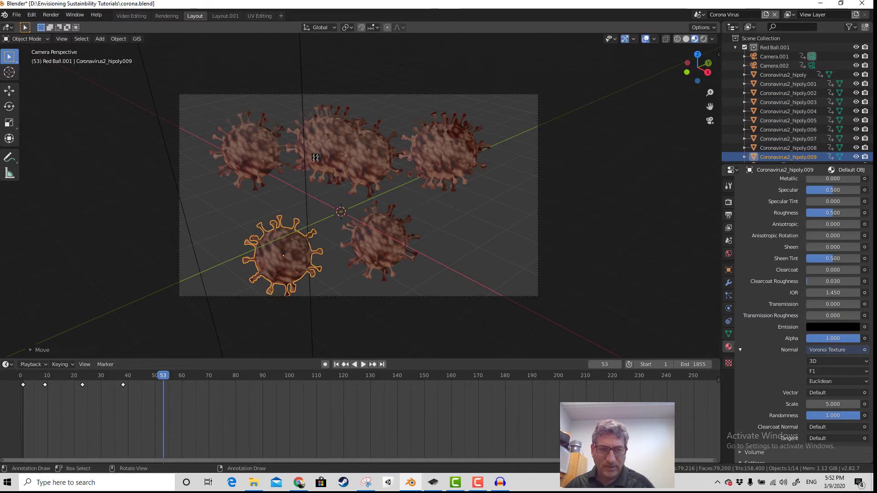
{"action": "left_click", "coordinate": [340, 150]}
{"action": "key", "text": "g"}
{"action": "left_click", "coordinate": [512, 274]}
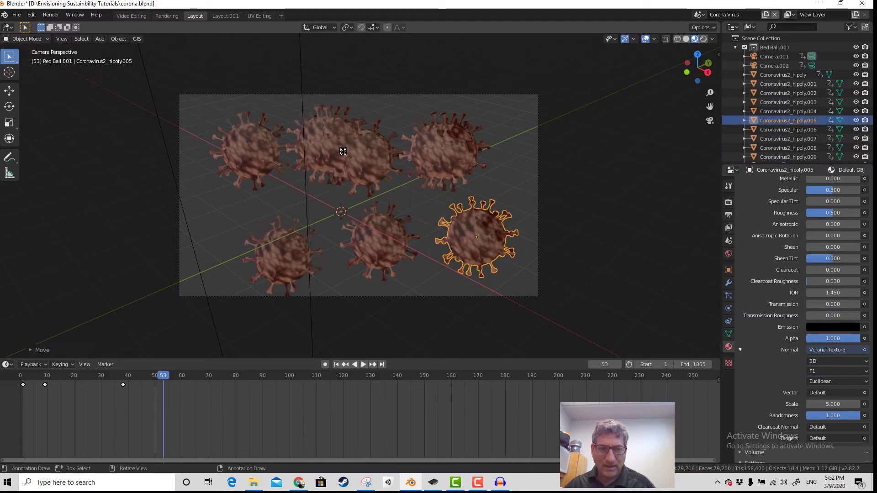
Move another overlapping upper copy to the camera frame's left edge and the leftmost upper coronavirus into the upper-left corner
{"action": "left_click_drag", "start_coordinate": [333, 143], "coordinate": [321, 139]}
{"action": "left_click", "coordinate": [321, 139]}
{"action": "key", "text": "g"}
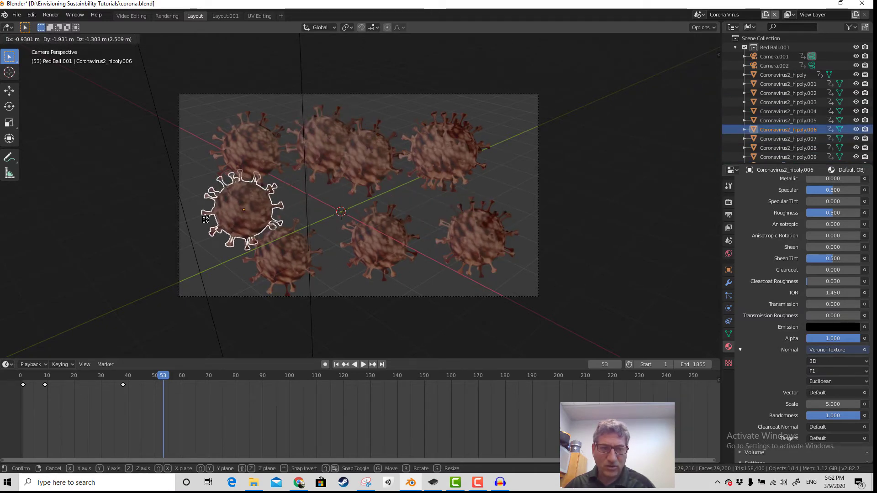
{"action": "left_click", "coordinate": [209, 206]}
{"action": "left_click", "coordinate": [251, 156]}
{"action": "key", "text": "g"}
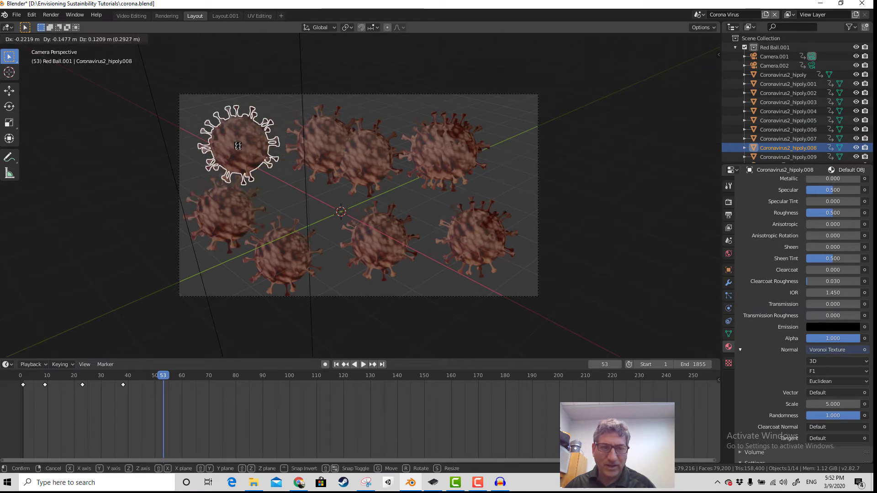
{"action": "left_click", "coordinate": [231, 133]}
Shift the upper-middle coronavirus slightly right and down, and move one of the overlapping right pair to the camera frame's upper-right corner
{"action": "left_click", "coordinate": [351, 162]}
{"action": "key", "text": "g"}
{"action": "left_click", "coordinate": [386, 179]}
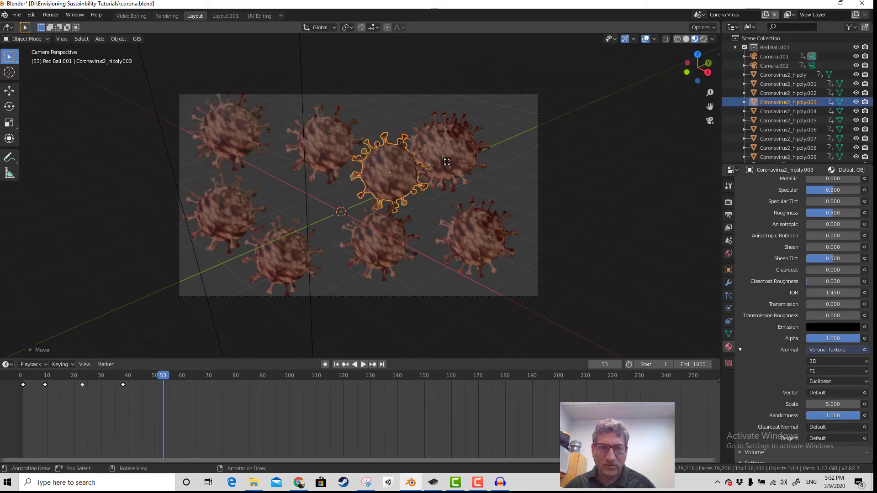
{"action": "left_click", "coordinate": [451, 147]}
{"action": "key", "text": "g"}
{"action": "left_click", "coordinate": [534, 132]}
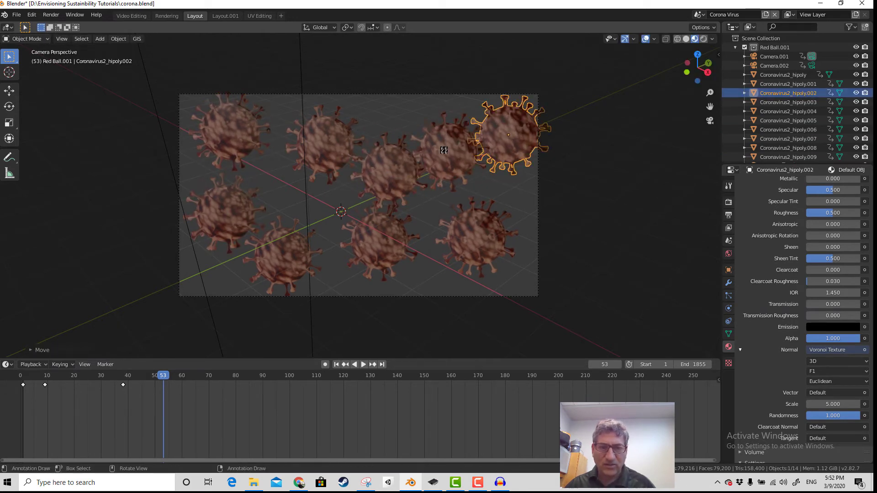
Nudge the lower-right coronavirus slightly down and left, and insert keyframes for all objects at frame 53
{"action": "left_click", "coordinate": [460, 242]}
{"action": "key", "text": "g"}
{"action": "left_click", "coordinate": [448, 251]}
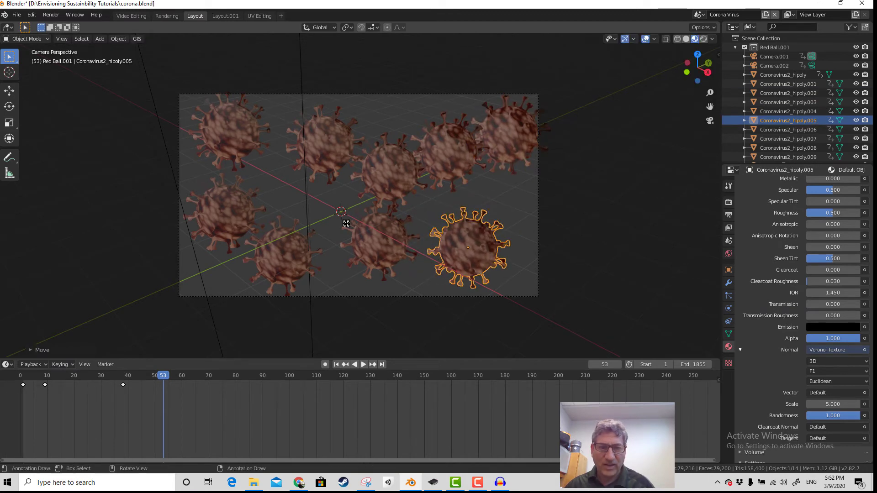
{"action": "key", "text": "a"}
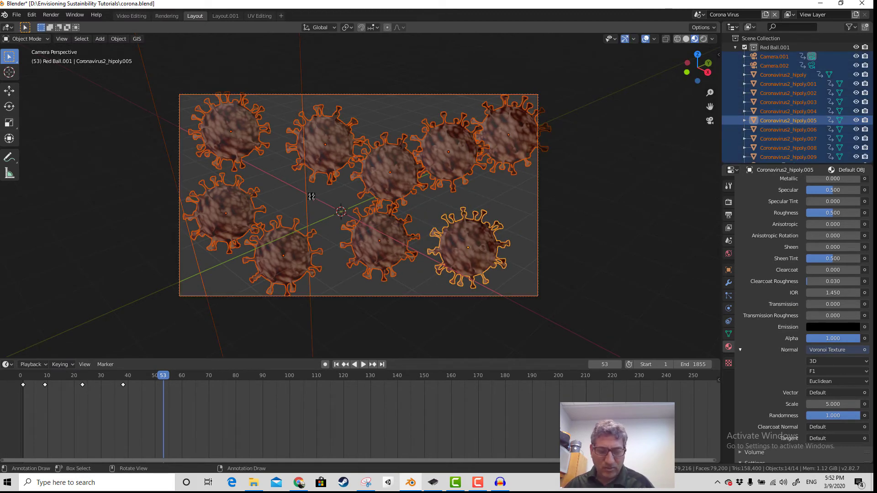
{"action": "key", "text": "i"}
{"action": "left_click", "coordinate": [292, 196]}
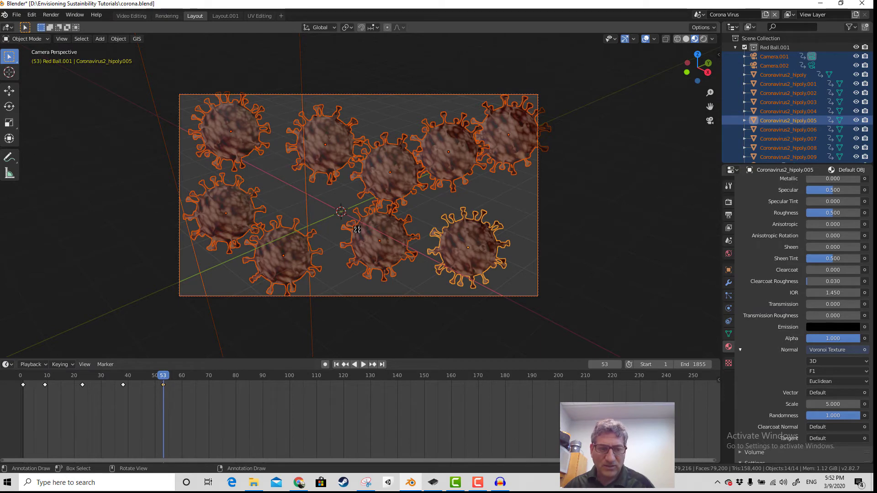
Play the coronavirus animation from its first frame through frame 60 to review the multiplying viruses
{"action": "left_click_drag", "start_coordinate": [162, 378], "coordinate": [21, 350]}
{"action": "key", "text": "space"}
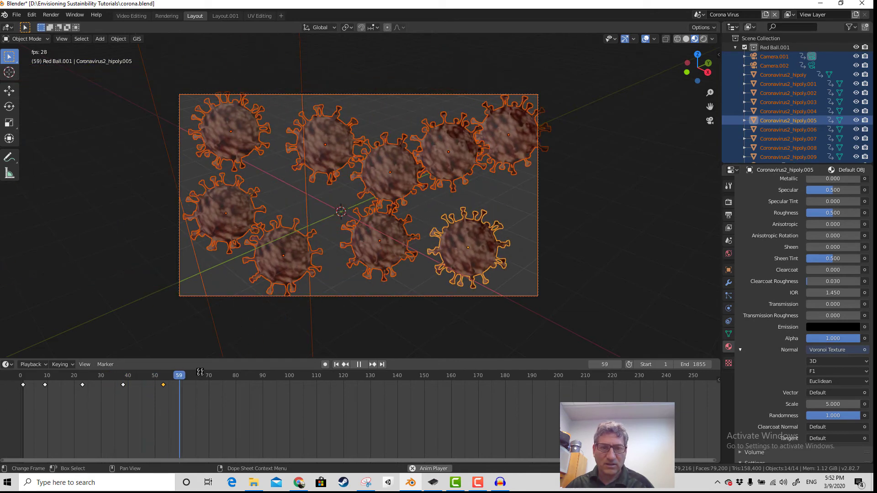
{"action": "key", "text": "space"}
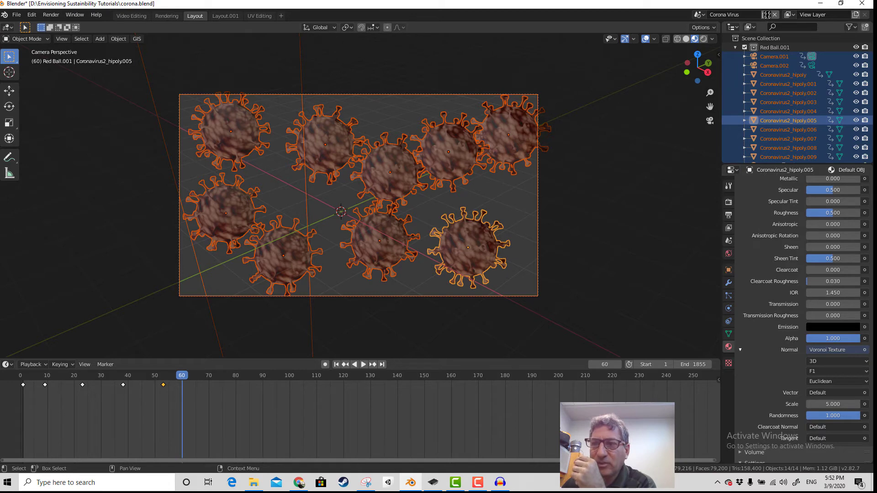
Create a full copy of the Corona Virus scene and switch to the Video Editing workspace
{"action": "left_click", "coordinate": [766, 14]}
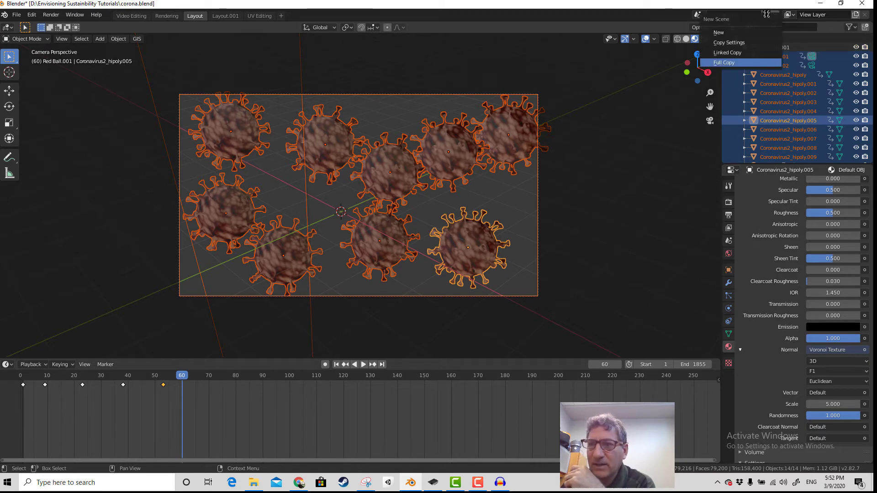
{"action": "left_click", "coordinate": [737, 58]}
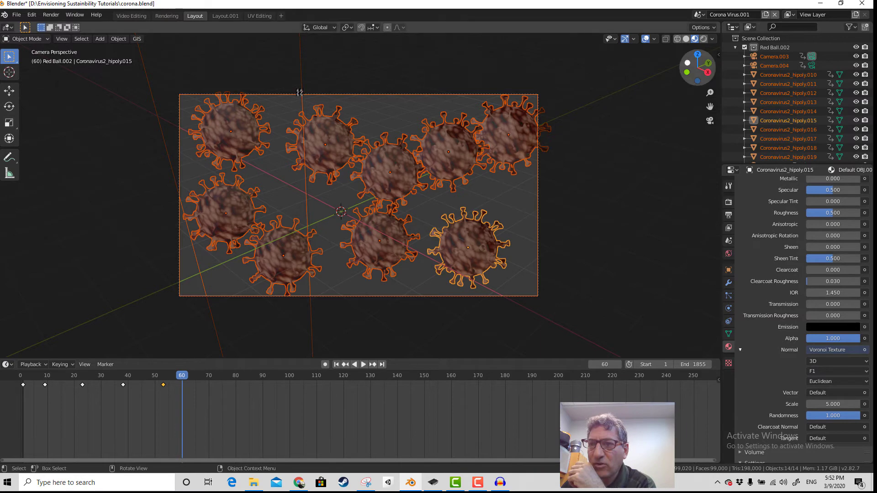
{"action": "left_click", "coordinate": [132, 15]}
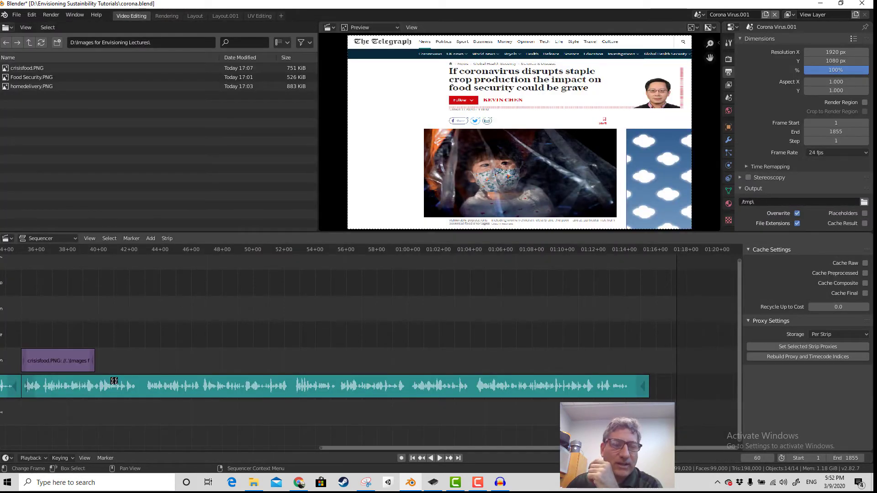
Listen to the end of the narration, add the Corona Virus scene as a strip at 01:11+23, and scrub through it
{"action": "mouse_move", "coordinate": [572, 248]}
{"action": "left_mouse_down"}
{"action": "mouse_move", "coordinate": [526, 253]}
{"action": "mouse_move", "coordinate": [579, 260]}
{"action": "left_mouse_up"}
{"action": "key", "text": "space"}
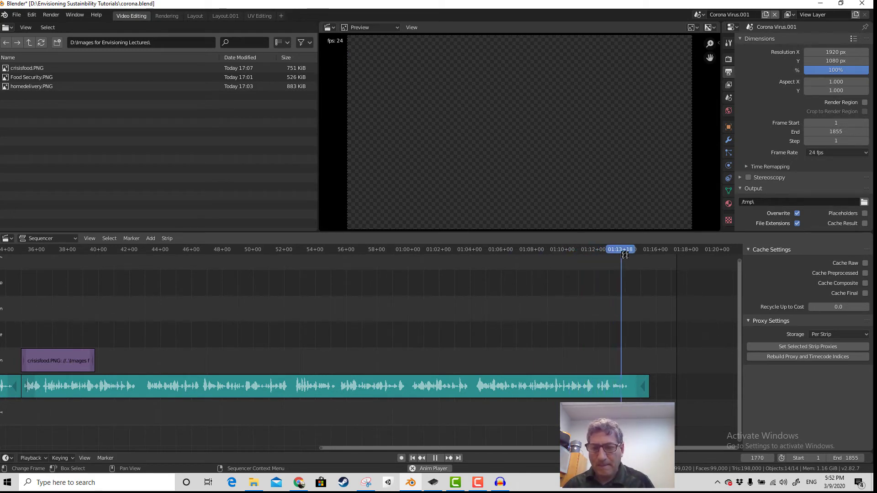
{"action": "left_click", "coordinate": [602, 259]}
{"action": "left_click_drag", "start_coordinate": [597, 259], "coordinate": [595, 259]}
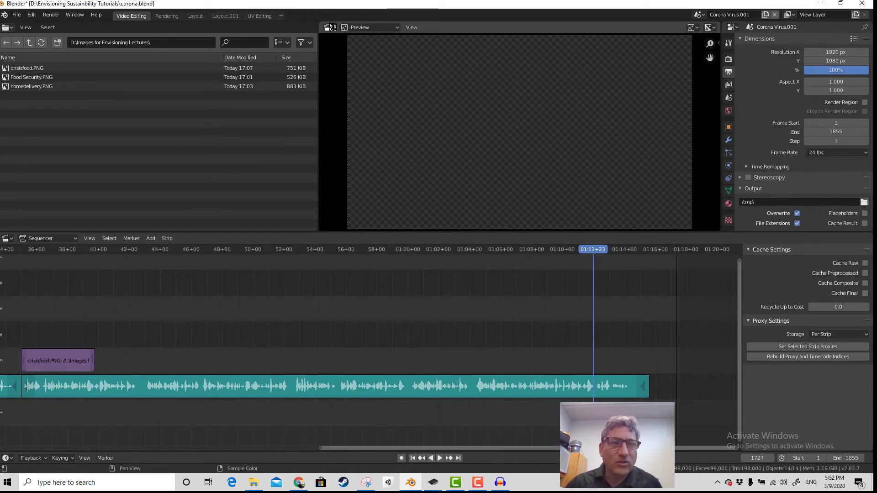
{"action": "left_click", "coordinate": [151, 239]}
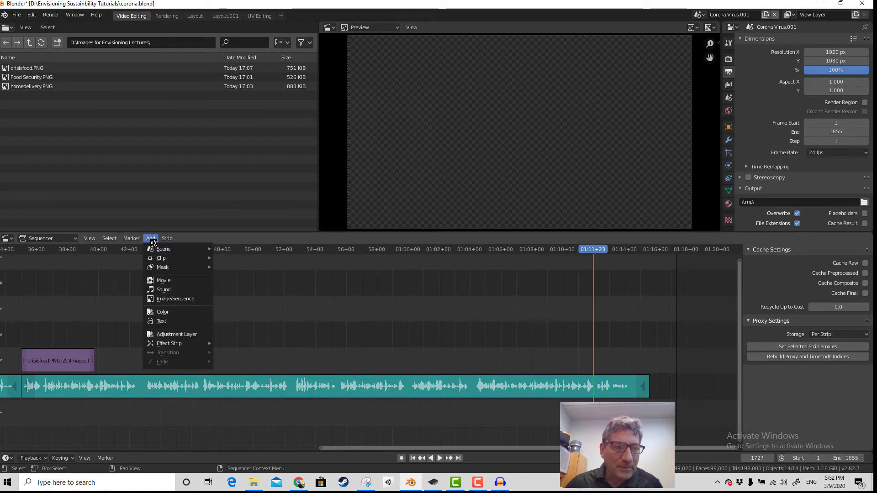
{"action": "mouse_move", "coordinate": [160, 250]}
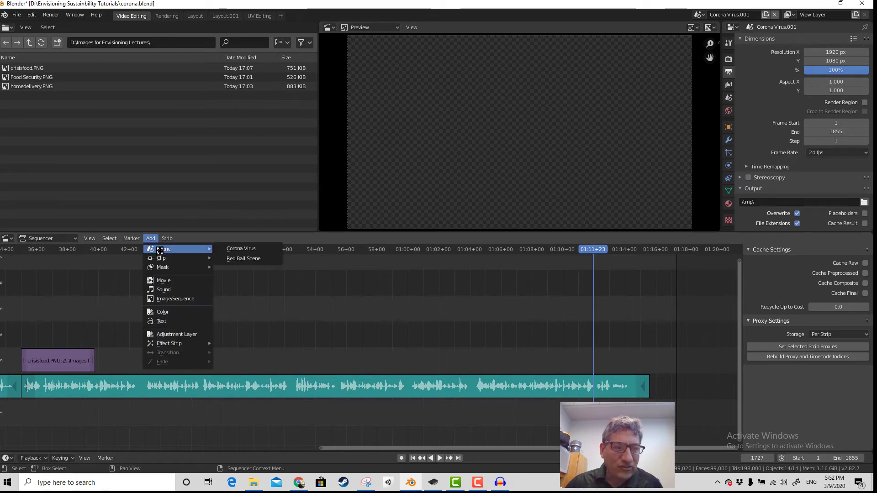
{"action": "left_click", "coordinate": [252, 249]}
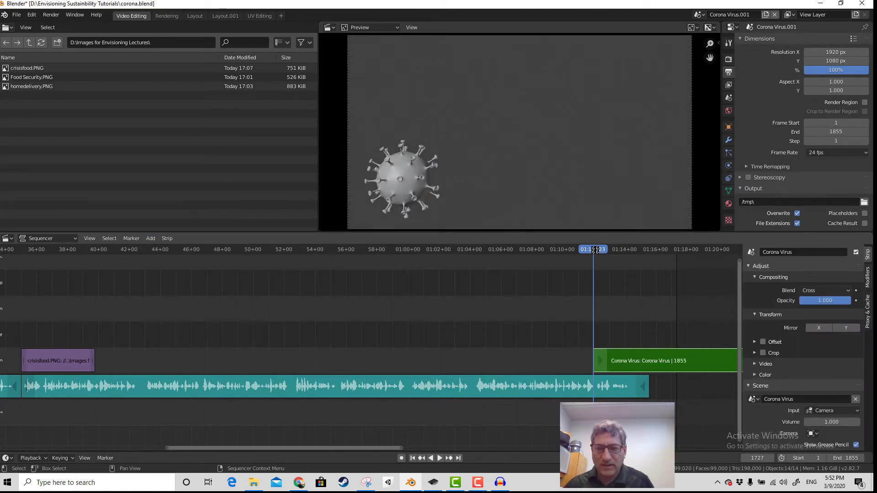
{"action": "left_click_drag", "start_coordinate": [595, 250], "coordinate": [631, 269]}
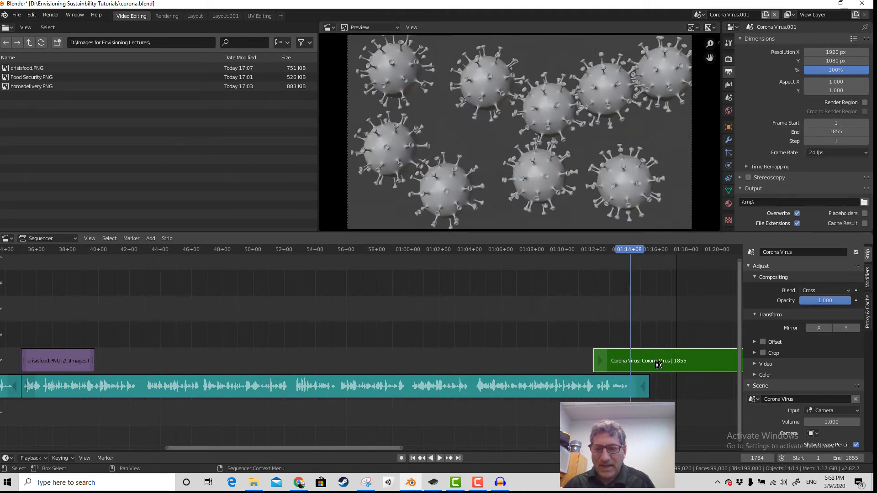
Move the Corona Virus strip earlier to start at about 51 seconds and trim its end back to a thin sliver
{"action": "left_click_drag", "start_coordinate": [654, 366], "coordinate": [335, 368]}
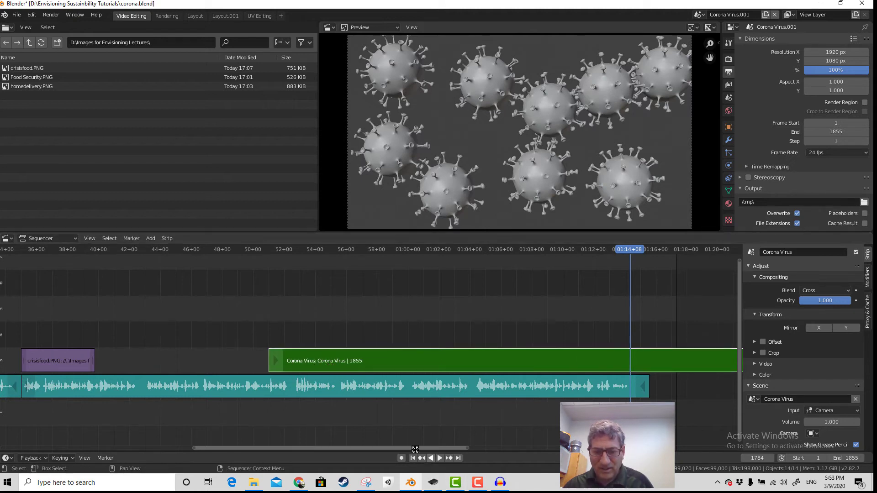
{"action": "left_click_drag", "start_coordinate": [428, 447], "coordinate": [542, 399]}
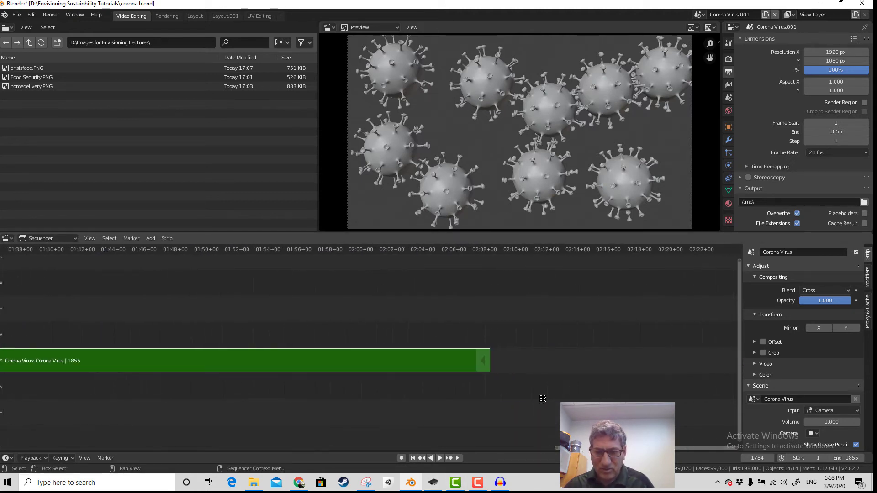
{"action": "left_click_drag", "start_coordinate": [489, 361], "coordinate": [3, 386]}
{"action": "scroll", "coordinate": [443, 407], "scroll_direction": "down", "scroll_amount": 2}
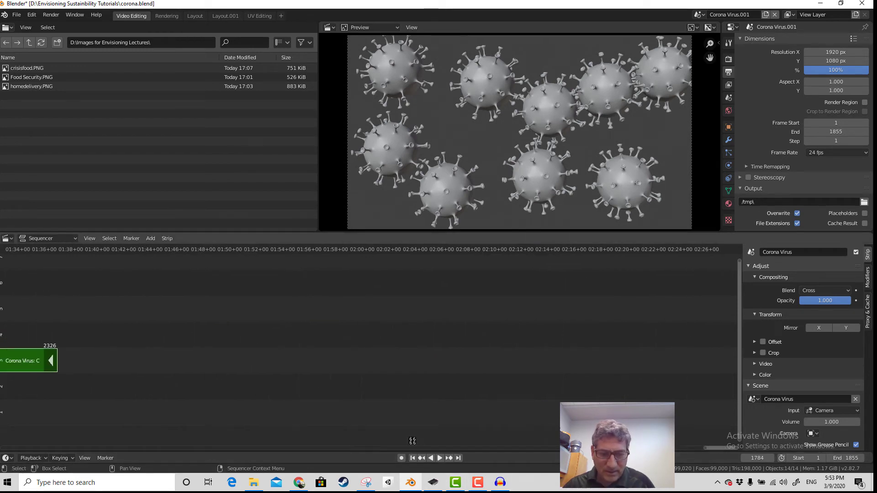
{"action": "scroll", "coordinate": [378, 417], "scroll_direction": "down", "scroll_amount": 8}
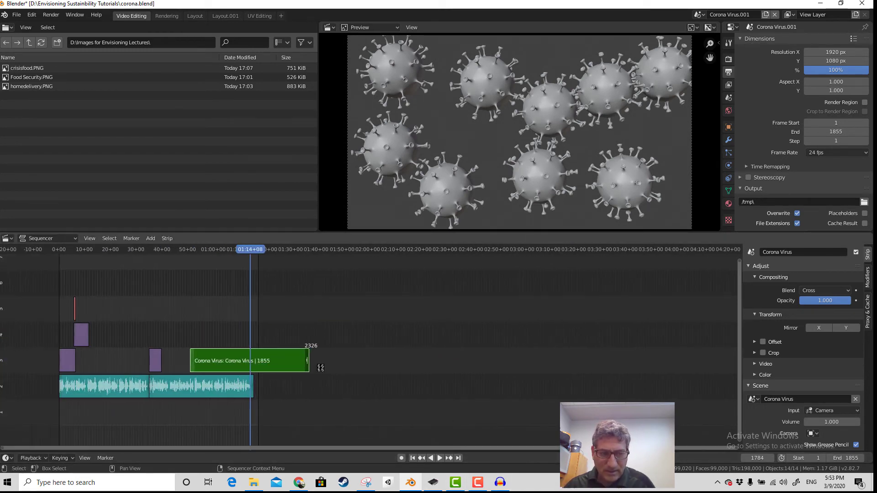
{"action": "left_click_drag", "start_coordinate": [307, 361], "coordinate": [207, 363]}
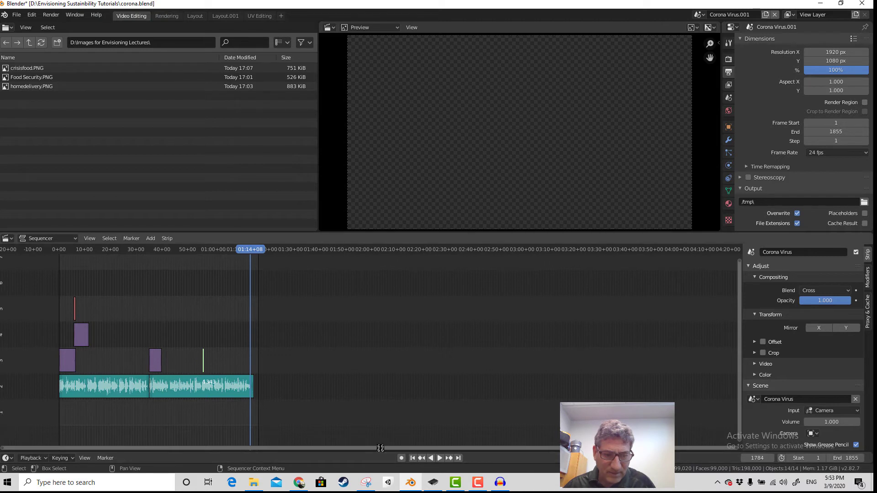
Locate the thin Corona Virus strip at about 56 seconds and move it along the timeline to about 01:11+23
{"action": "scroll", "coordinate": [247, 382], "scroll_direction": "up", "scroll_amount": 2}
{"action": "scroll", "coordinate": [254, 384], "scroll_direction": "up", "scroll_amount": 5}
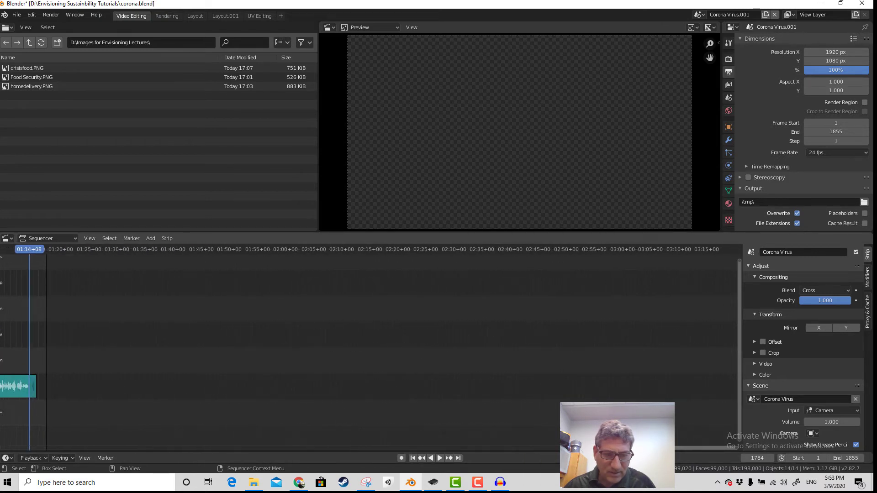
{"action": "left_click_drag", "start_coordinate": [680, 449], "coordinate": [290, 450]}
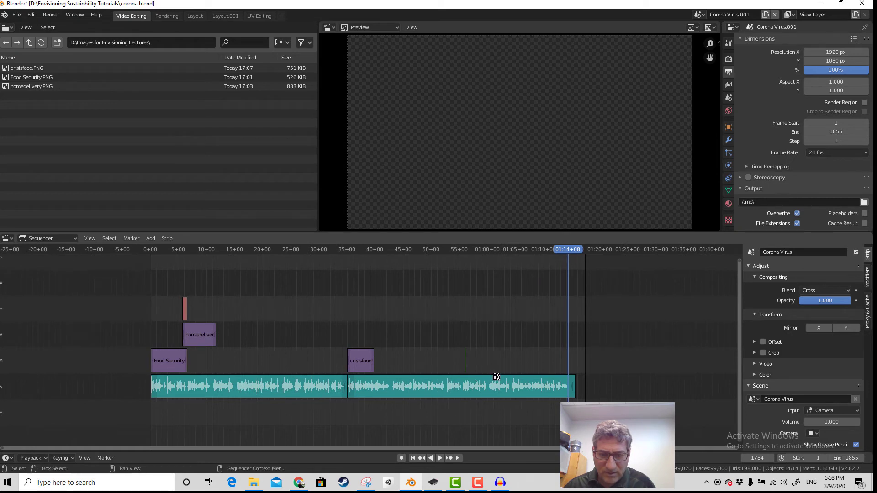
{"action": "scroll", "coordinate": [502, 447], "scroll_direction": "up", "scroll_amount": 6}
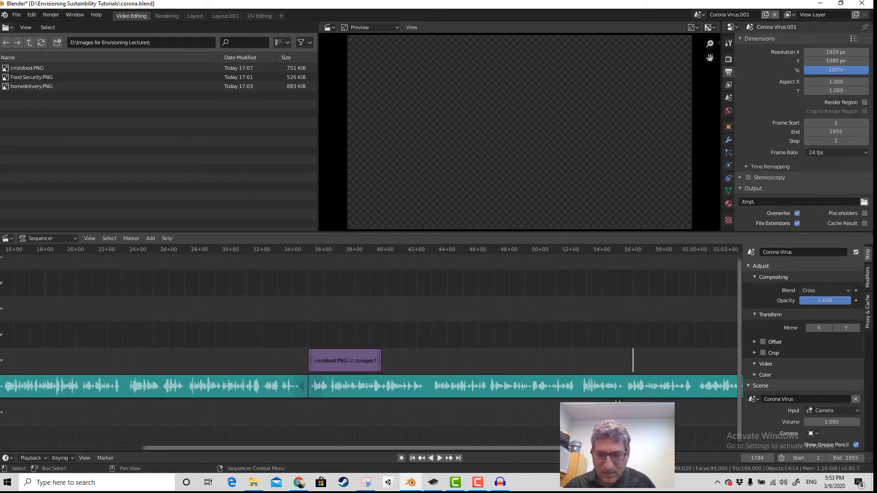
{"action": "left_click_drag", "start_coordinate": [573, 448], "coordinate": [658, 448]}
{"action": "scroll", "coordinate": [558, 367], "scroll_direction": "up", "scroll_amount": 12}
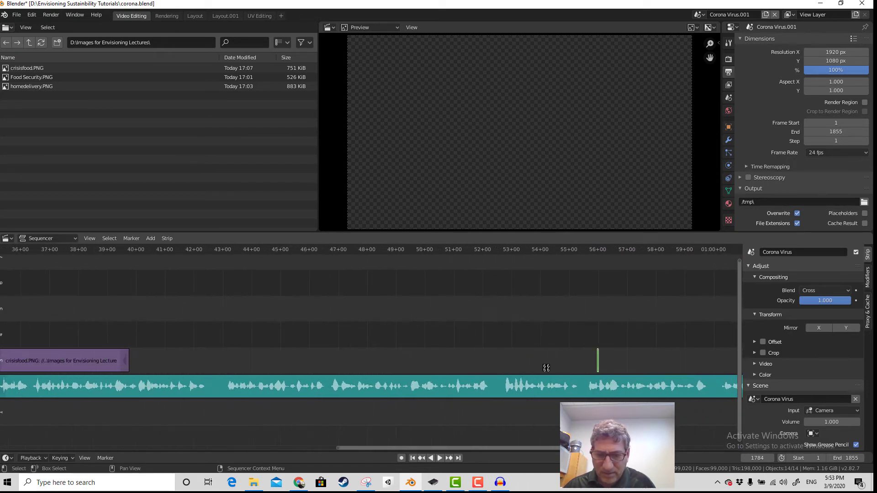
{"action": "left_click_drag", "start_coordinate": [521, 447], "coordinate": [622, 447]}
{"action": "scroll", "coordinate": [415, 358], "scroll_direction": "up", "scroll_amount": 5}
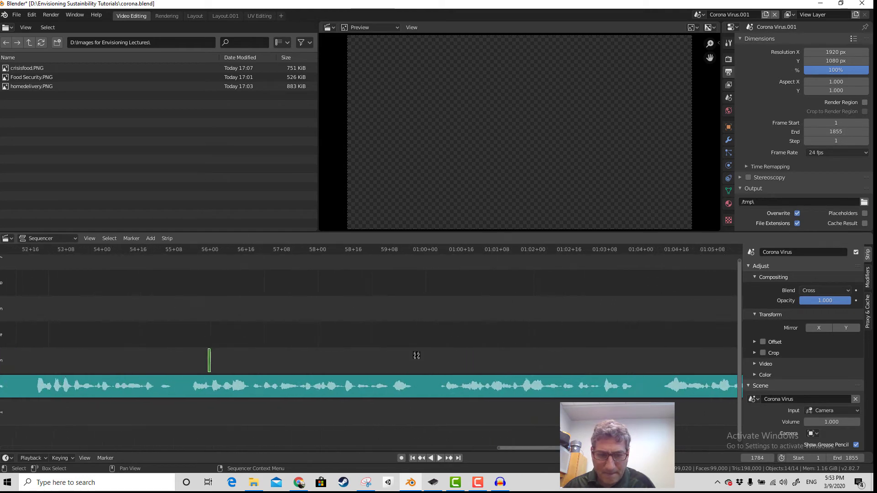
{"action": "left_click_drag", "start_coordinate": [196, 362], "coordinate": [686, 353]}
{"action": "scroll", "coordinate": [685, 354], "scroll_direction": "up", "scroll_amount": 3}
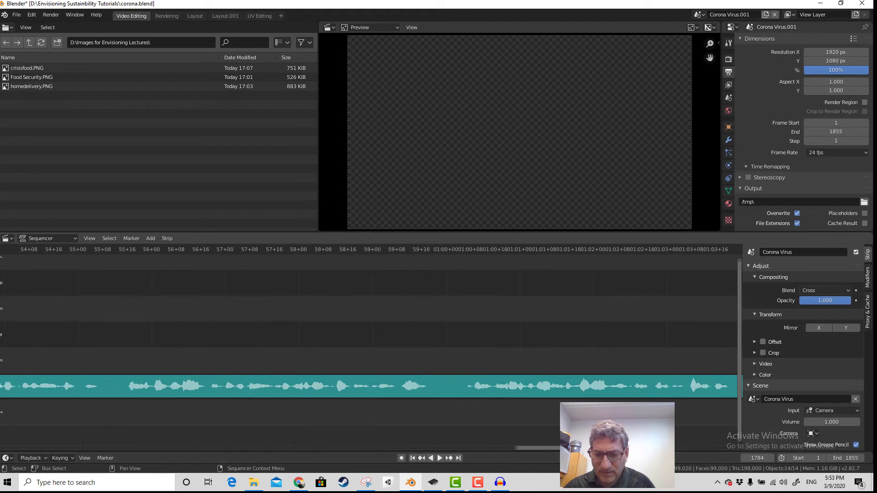
{"action": "left_click_drag", "start_coordinate": [587, 449], "coordinate": [649, 448]}
{"action": "left_click_drag", "start_coordinate": [226, 361], "coordinate": [714, 361]}
{"action": "middle_click_drag", "start_coordinate": [714, 361], "coordinate": [370, 351]}
{"action": "left_click_drag", "start_coordinate": [349, 362], "coordinate": [426, 366]}
{"action": "scroll", "coordinate": [450, 363], "scroll_direction": "up", "scroll_amount": 5}
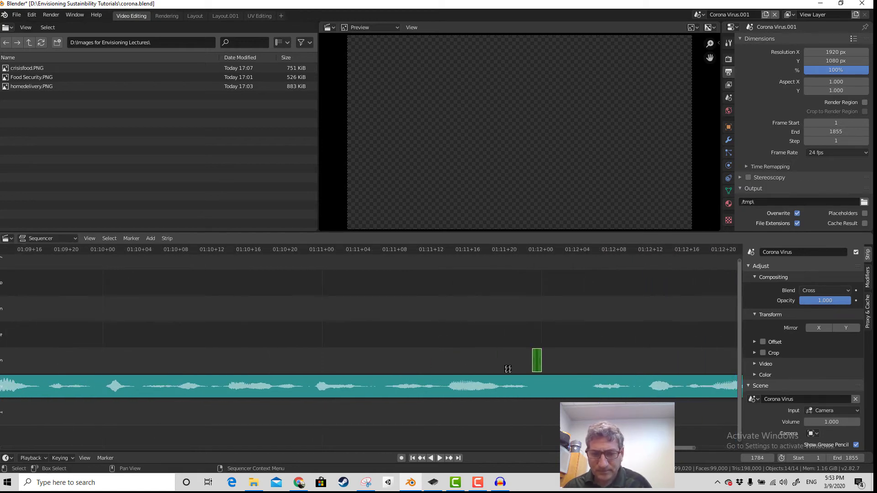
Widen the Corona Virus strip slightly and shift it later, so it spans about 01:13+17 to 01:13+22
{"action": "left_click_drag", "start_coordinate": [540, 362], "coordinate": [558, 373]}
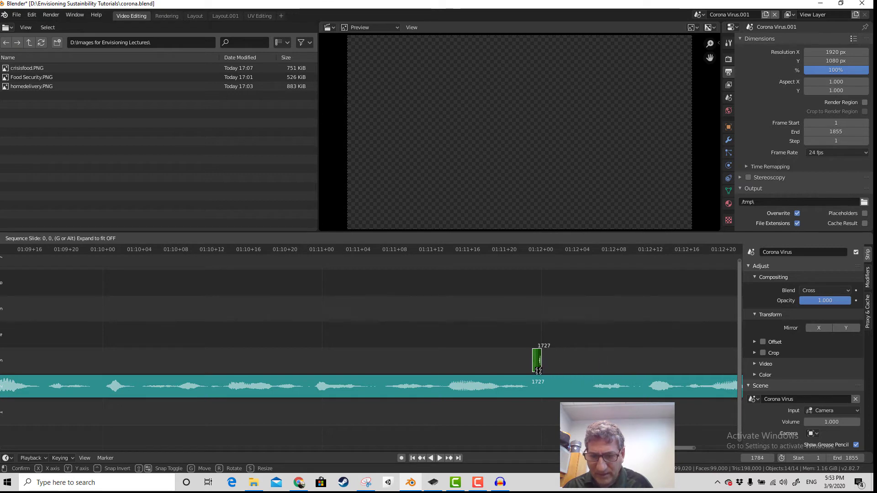
{"action": "left_click", "coordinate": [538, 371]}
{"action": "left_click_drag", "start_coordinate": [677, 446], "coordinate": [688, 445]}
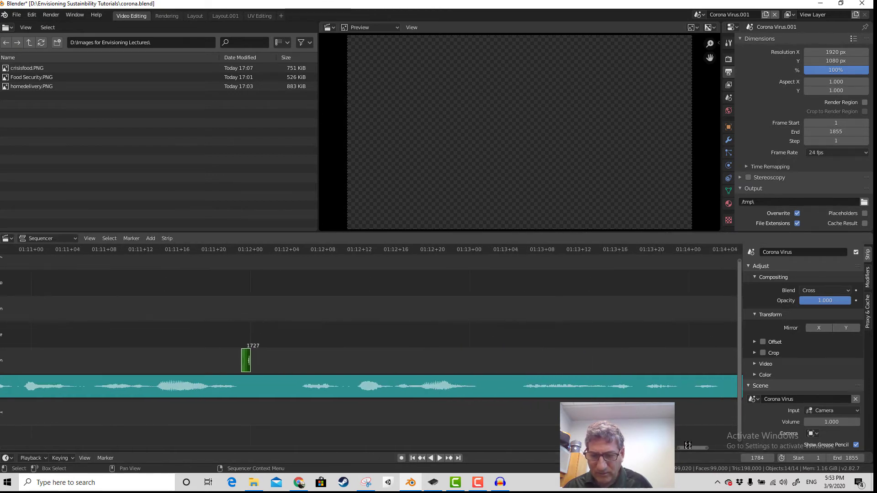
{"action": "left_click_drag", "start_coordinate": [247, 361], "coordinate": [650, 359]}
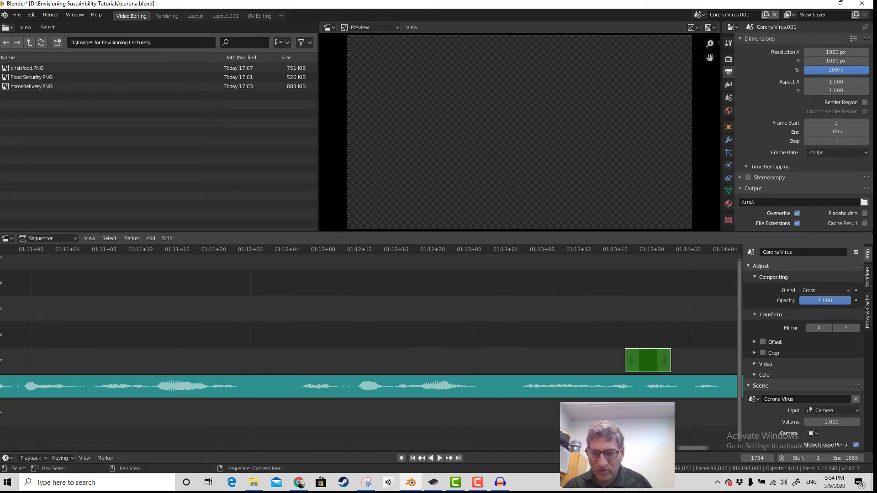
{"action": "middle_click_drag", "start_coordinate": [689, 450], "coordinate": [237, 364]}
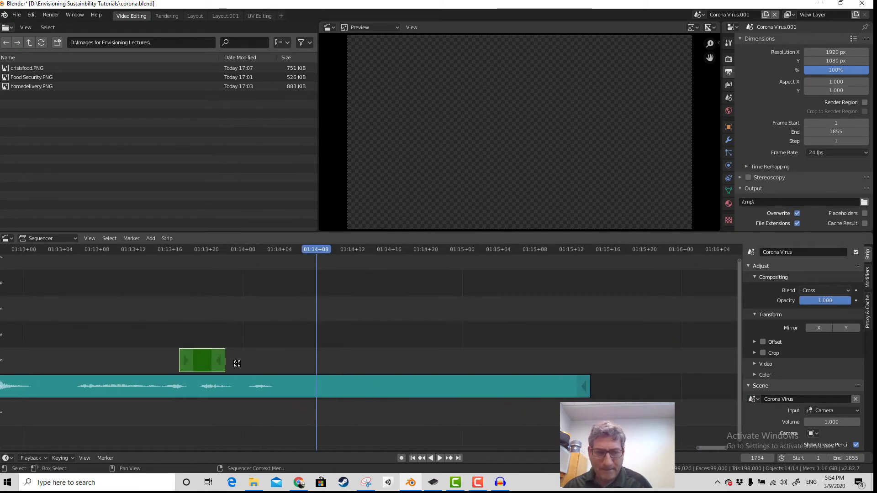
Extend the start of the Corona Virus strip back along the narration to frame 1699
{"action": "left_click_drag", "start_coordinate": [185, 365], "coordinate": [25, 360]}
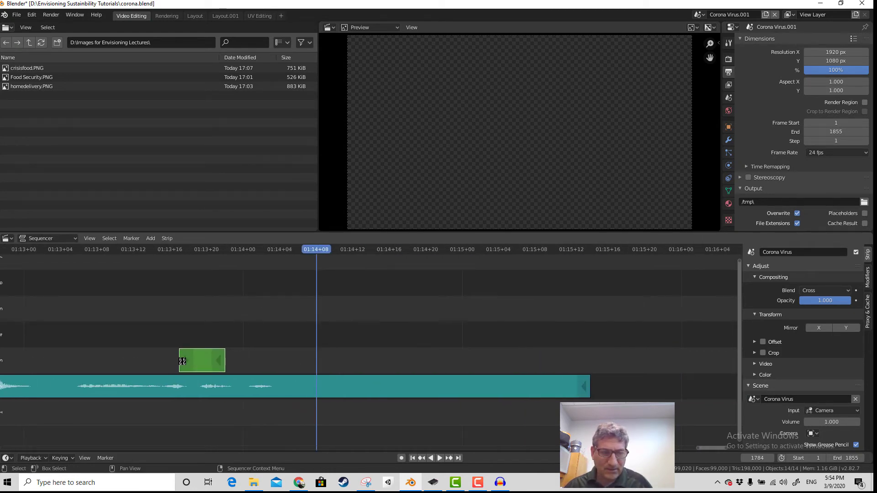
{"action": "left_click_drag", "start_coordinate": [183, 362], "coordinate": [42, 361]}
{"action": "left_click", "coordinate": [57, 249]}
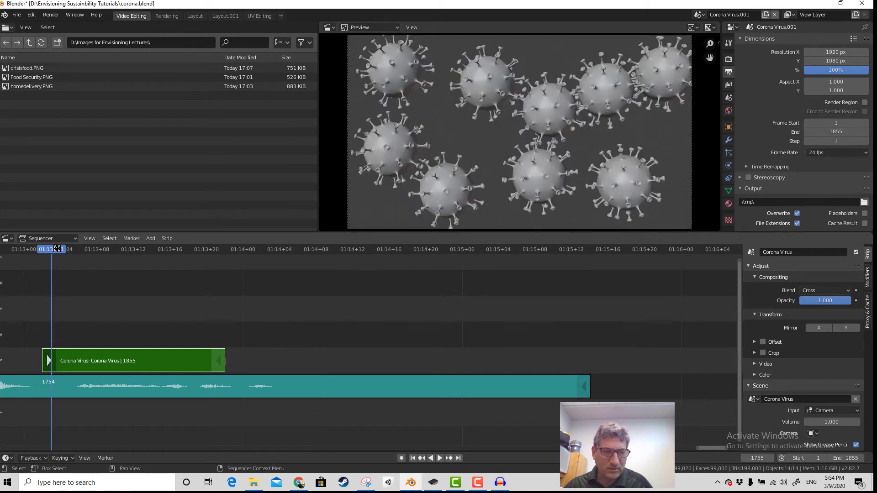
{"action": "left_click_drag", "start_coordinate": [57, 249], "coordinate": [25, 265]}
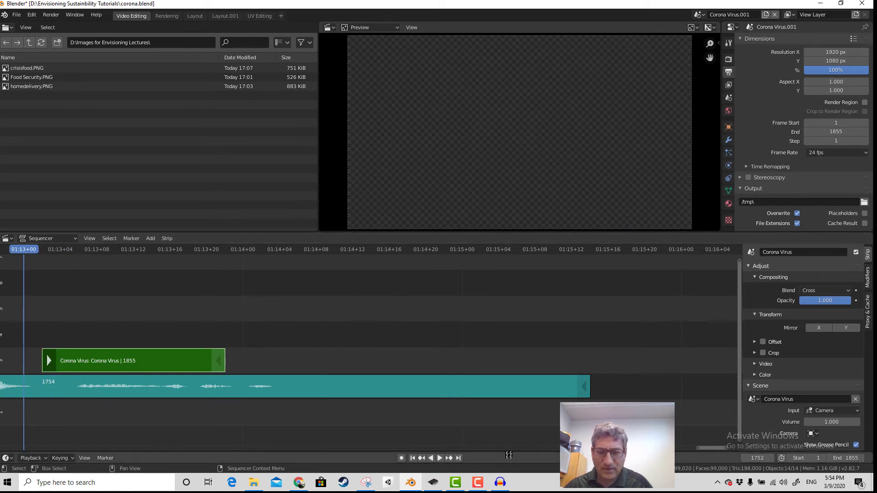
{"action": "left_click_drag", "start_coordinate": [703, 448], "coordinate": [677, 452]}
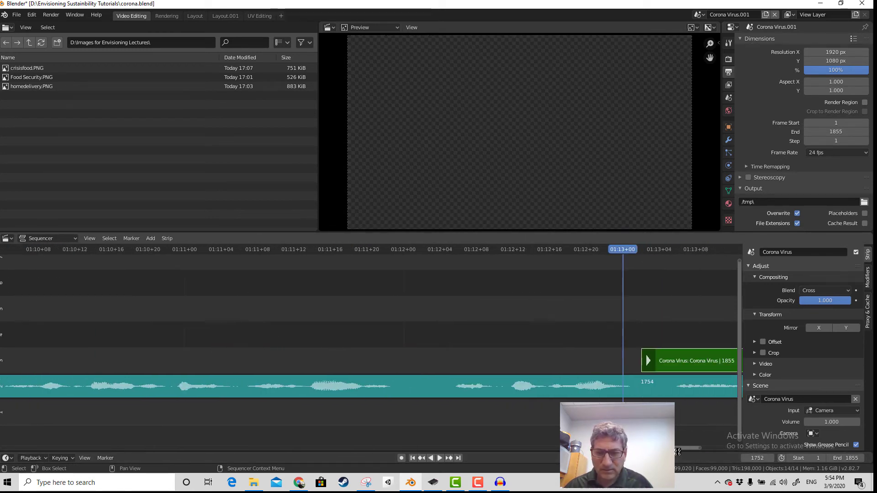
{"action": "left_click_drag", "start_coordinate": [648, 374], "coordinate": [140, 372]}
Play the narration around the start of the Corona Virus strip to check its timing
{"action": "left_click", "coordinate": [149, 248]}
{"action": "key", "text": "space"}
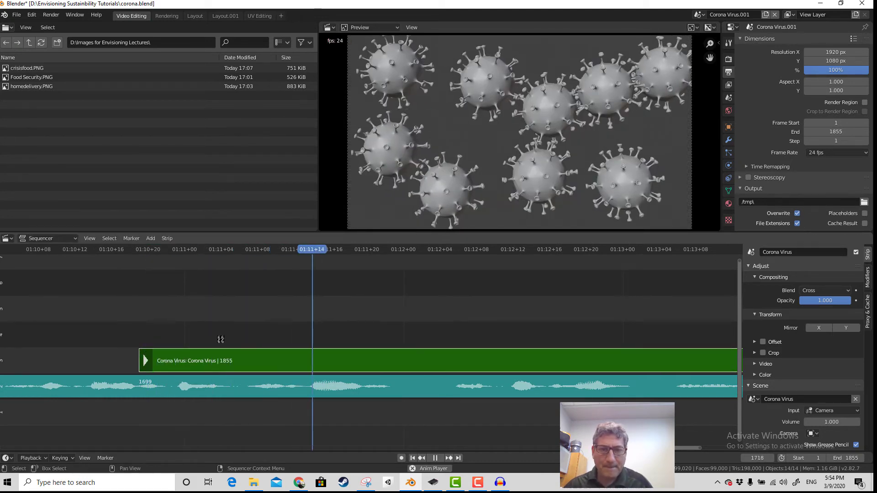
{"action": "key", "text": "space"}
{"action": "left_click_drag", "start_coordinate": [677, 448], "coordinate": [724, 443]}
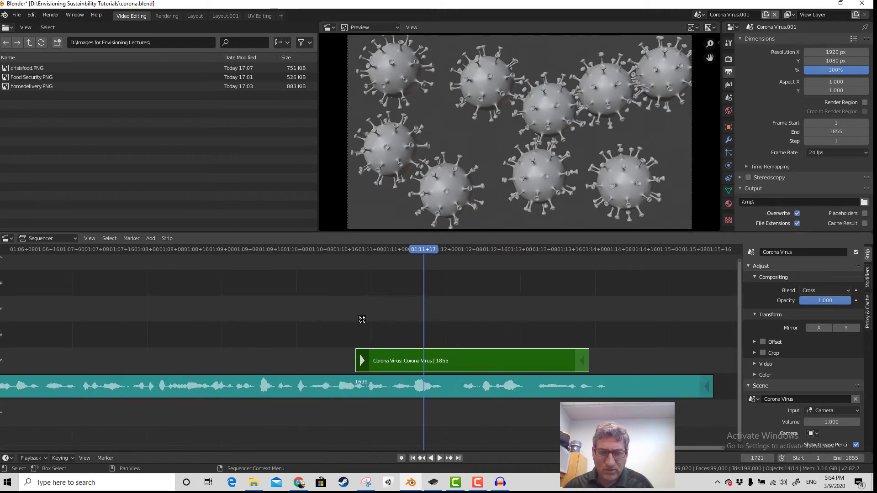
{"action": "left_click", "coordinate": [273, 249]}
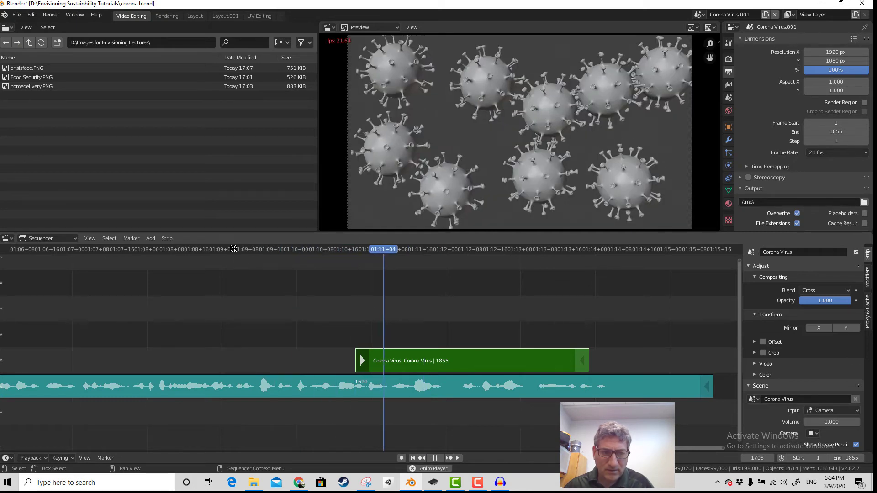
{"action": "key", "text": "Escape"}
{"action": "key", "text": "space"}
{"action": "key", "text": "space"}
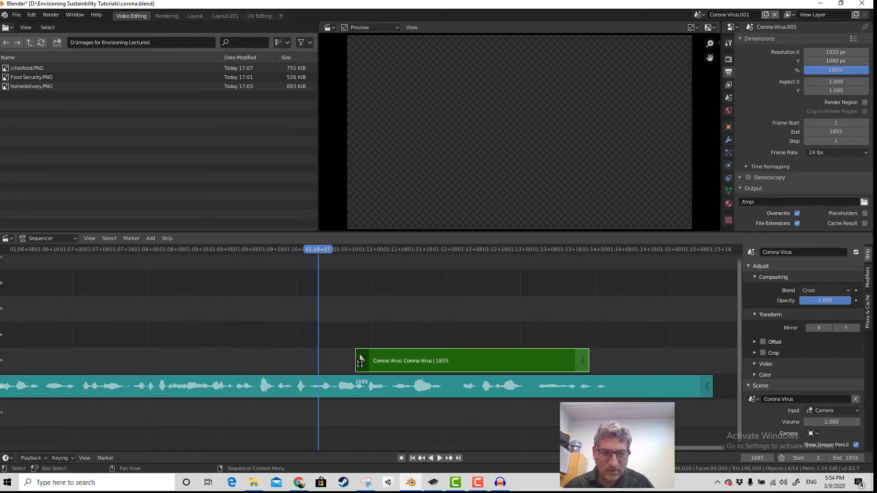
Extend the Corona Virus strip at both ends so it spans about 01:09+11 to frame 1792
{"action": "left_click_drag", "start_coordinate": [359, 361], "coordinate": [201, 360]}
{"action": "left_click_drag", "start_coordinate": [291, 364], "coordinate": [347, 364]}
{"action": "left_click_drag", "start_coordinate": [587, 364], "coordinate": [648, 364]}
Play the narration over the lengthened Corona Virus strip from just before its start to check the timing
{"action": "key", "text": "space"}
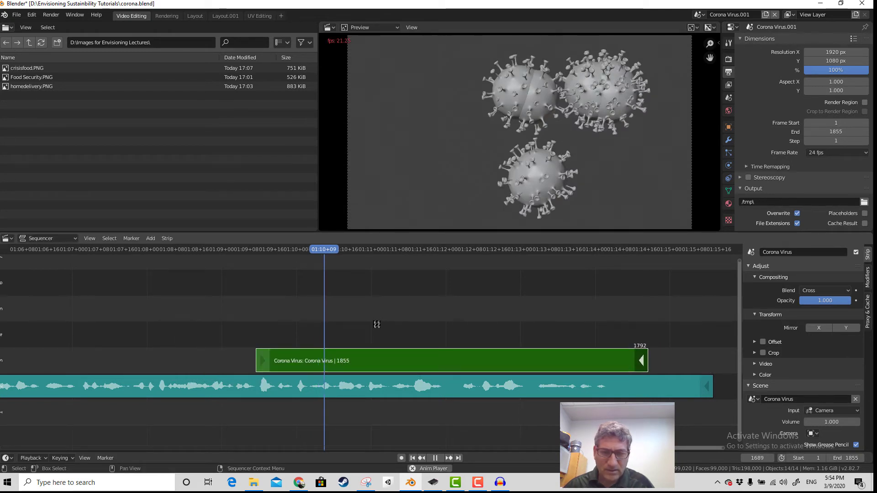
{"action": "left_click", "coordinate": [228, 247]}
{"action": "key", "text": "space"}
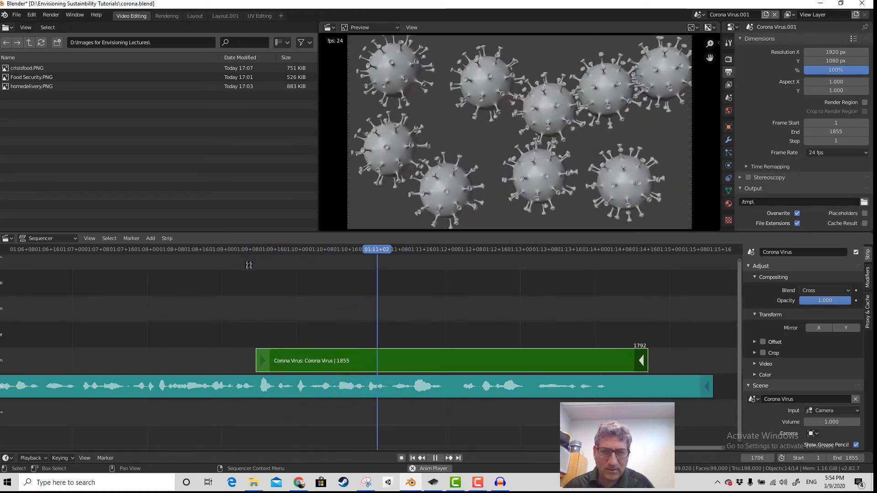
{"action": "key", "text": "space"}
Lengthen the Corona Virus strip at its end and reposition it to start at about 01:09+10
{"action": "left_click_drag", "start_coordinate": [258, 362], "coordinate": [306, 361]}
{"action": "left_click_drag", "start_coordinate": [643, 362], "coordinate": [691, 362]}
{"action": "left_click_drag", "start_coordinate": [309, 364], "coordinate": [376, 359]}
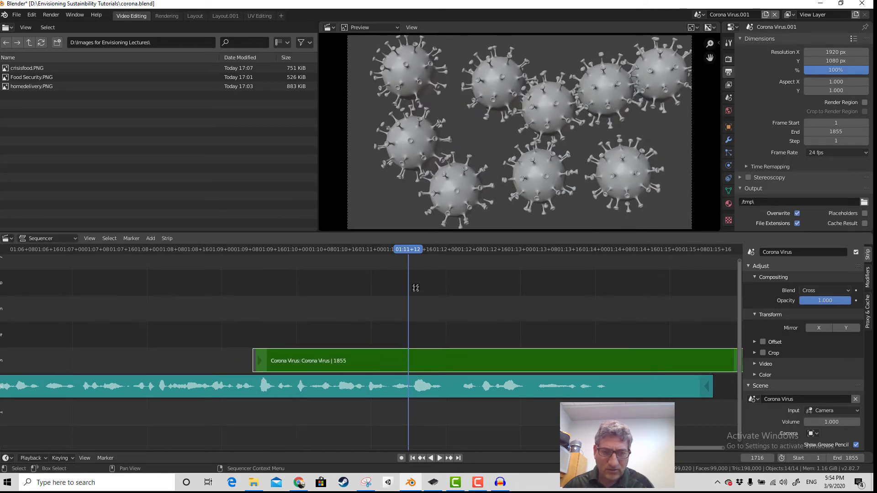
Play the Corona Virus strip from about 01:09+09 and shift it earlier to start at frame 1647
{"action": "left_click_drag", "start_coordinate": [408, 250], "coordinate": [251, 277]}
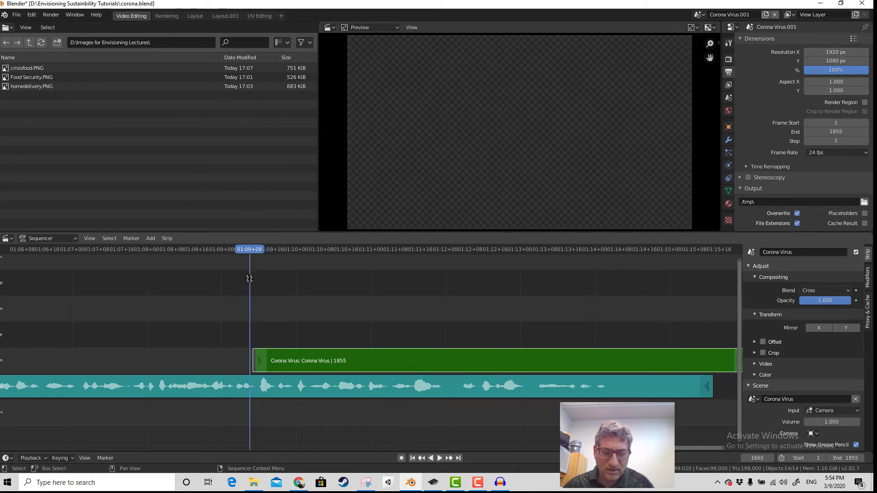
{"action": "key", "text": "space"}
{"action": "key", "text": "space"}
{"action": "left_click_drag", "start_coordinate": [351, 358], "coordinate": [291, 361]}
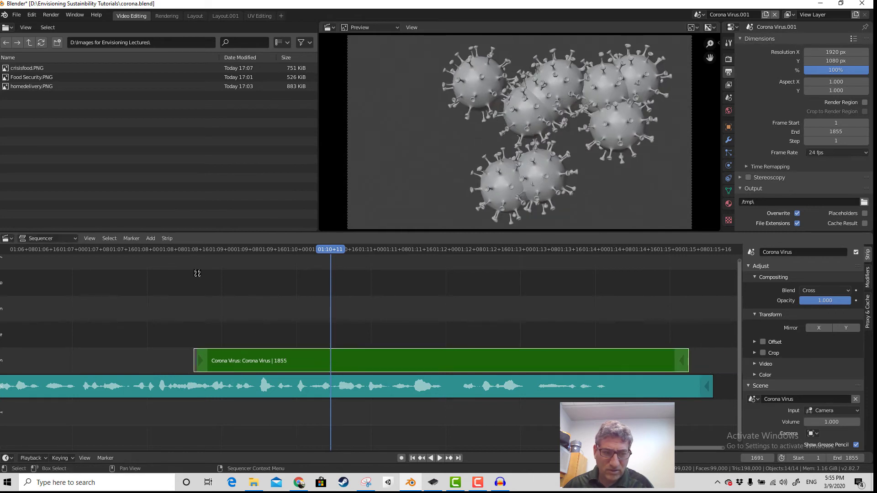
Play the narration from 01:08+11 through the Corona Virus strip to check its timing
{"action": "left_click", "coordinate": [181, 249]}
{"action": "key", "text": "g"}
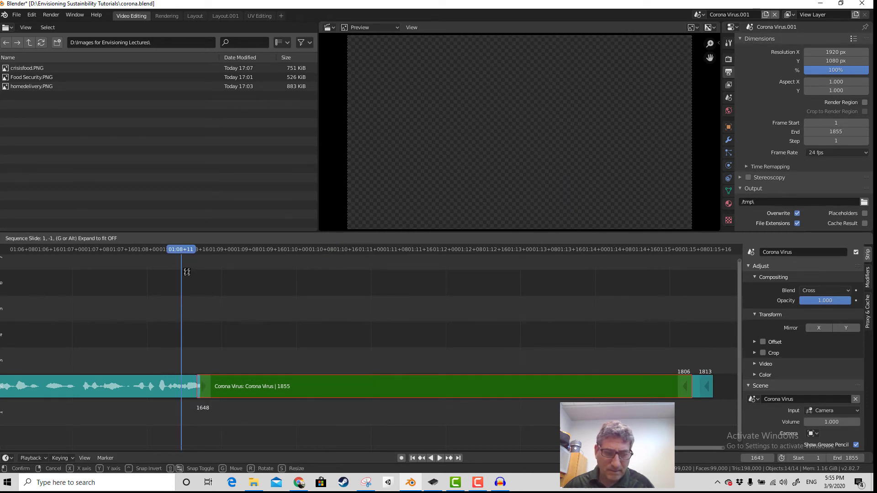
{"action": "left_click", "coordinate": [175, 270]}
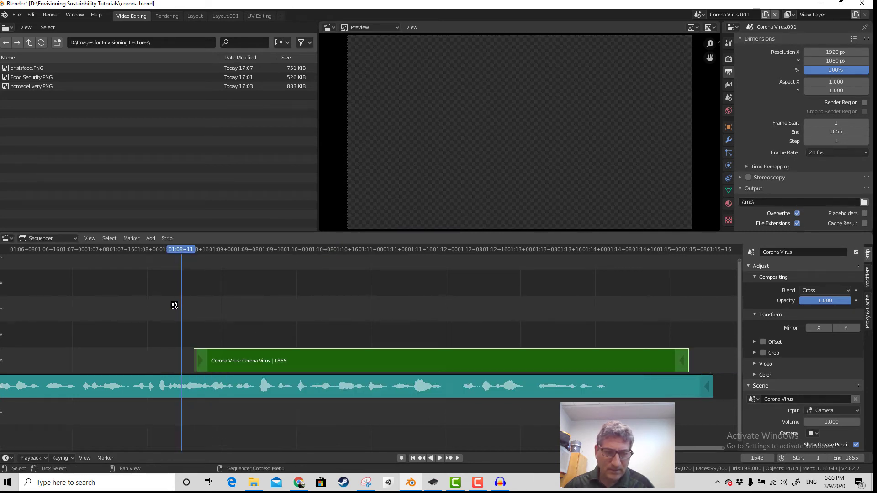
{"action": "key", "text": "space"}
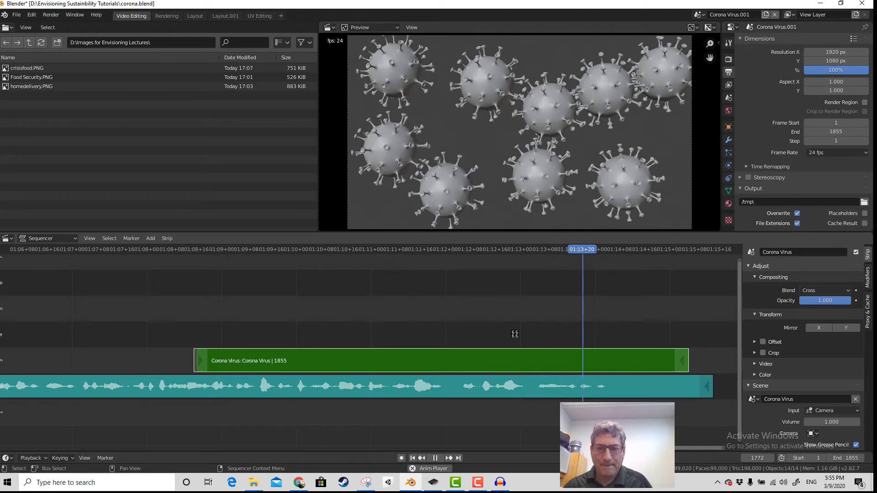
{"action": "key", "text": "space"}
Move the Corona Virus strip later to start at about 01:09+00 and play it with the narration
{"action": "left_click_drag", "start_coordinate": [408, 370], "coordinate": [434, 370]}
{"action": "left_click", "coordinate": [180, 257]}
{"action": "left_click", "coordinate": [176, 249]}
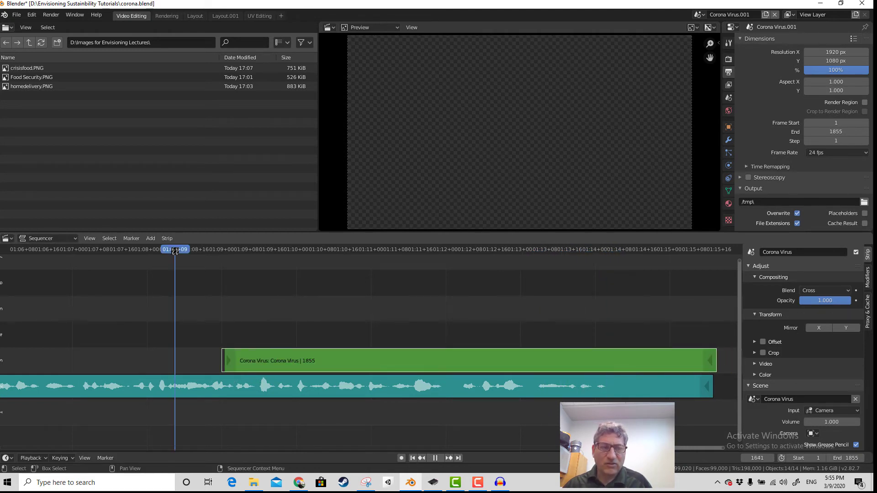
{"action": "key", "text": "space"}
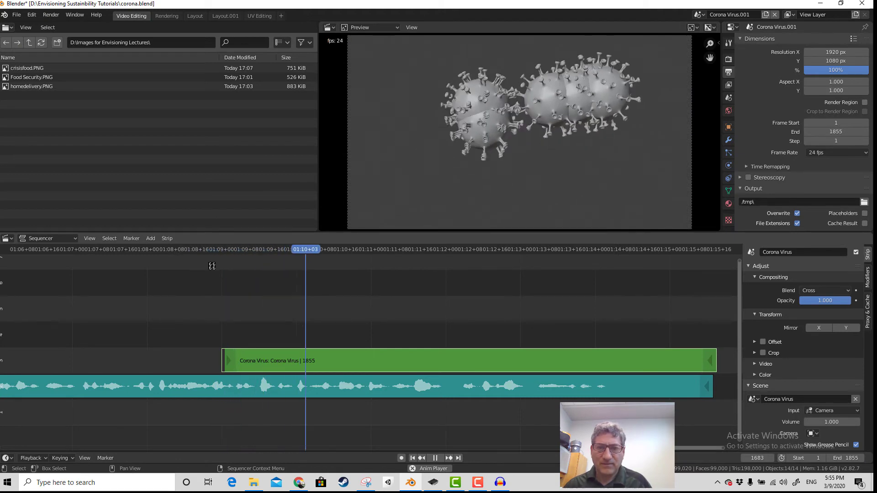
{"action": "key", "text": "space"}
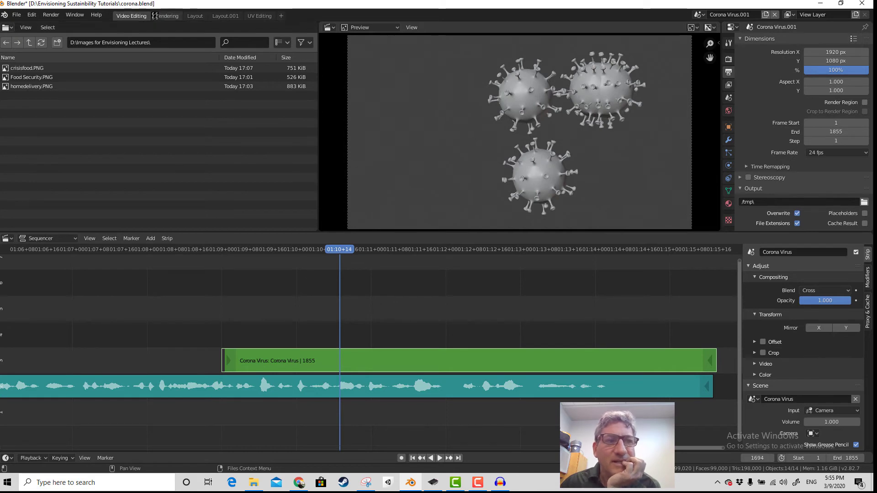
Switch to the Layout workspace, deselect all objects and examine the playing coronavirus scene through the camera at several zoom levels
{"action": "left_click", "coordinate": [198, 15]}
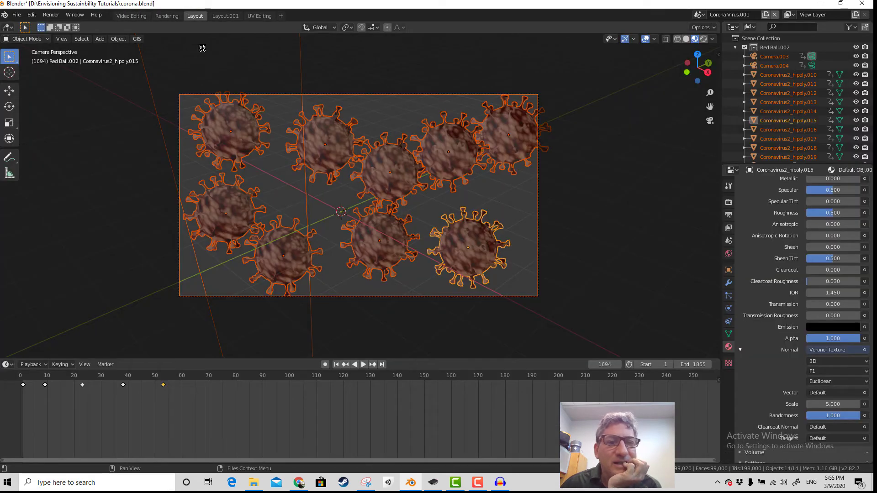
{"action": "left_click", "coordinate": [529, 213]}
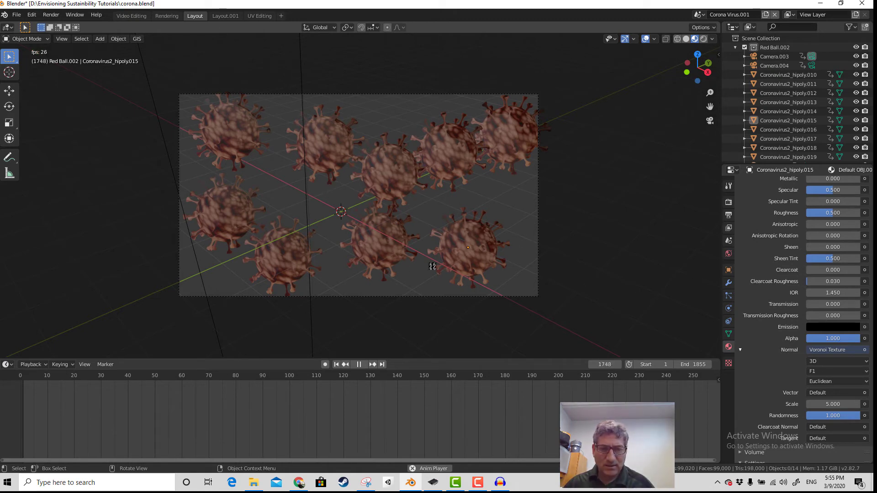
{"action": "key", "text": "space"}
{"action": "scroll", "coordinate": [432, 256], "scroll_direction": "up", "scroll_amount": 4}
{"action": "scroll", "coordinate": [432, 249], "scroll_direction": "down", "scroll_amount": 6}
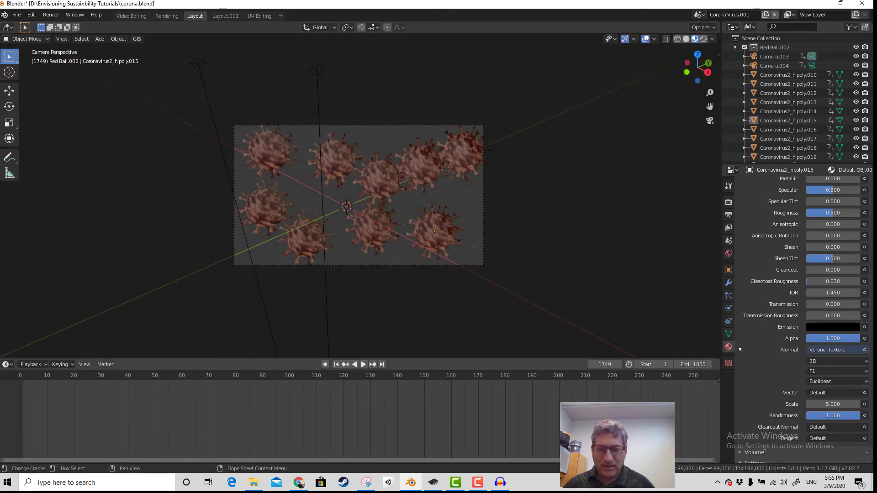
{"action": "scroll", "coordinate": [343, 237], "scroll_direction": "up", "scroll_amount": 3}
{"action": "scroll", "coordinate": [340, 249], "scroll_direction": "down", "scroll_amount": 7}
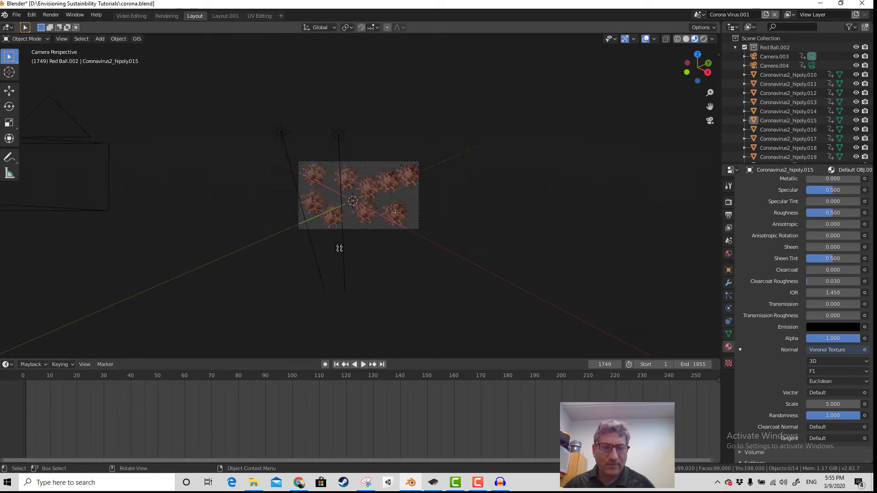
{"action": "scroll", "coordinate": [340, 248], "scroll_direction": "up", "scroll_amount": 7}
{"action": "scroll", "coordinate": [304, 260], "scroll_direction": "down", "scroll_amount": 3}
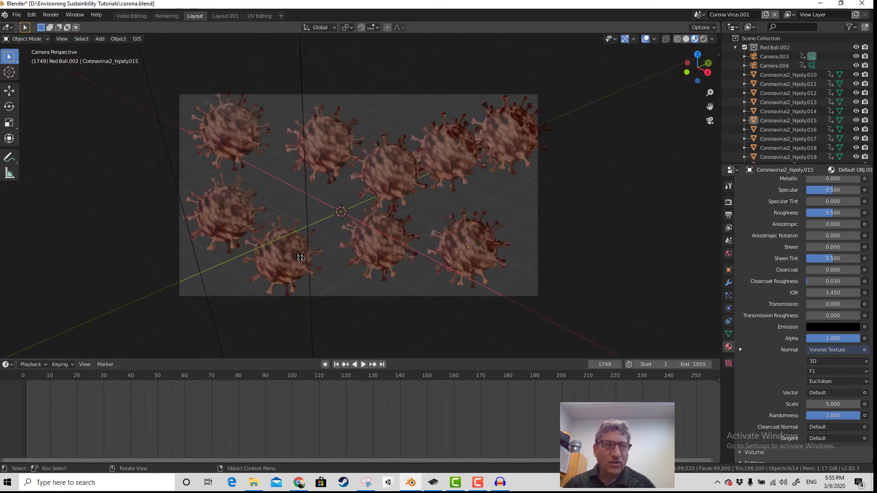
Return to the Video Editing workspace and compare the Color and the Color and Alpha channels in the Corona Virus strip's preview
{"action": "left_click", "coordinate": [131, 15]}
{"action": "right_click", "coordinate": [345, 360]}
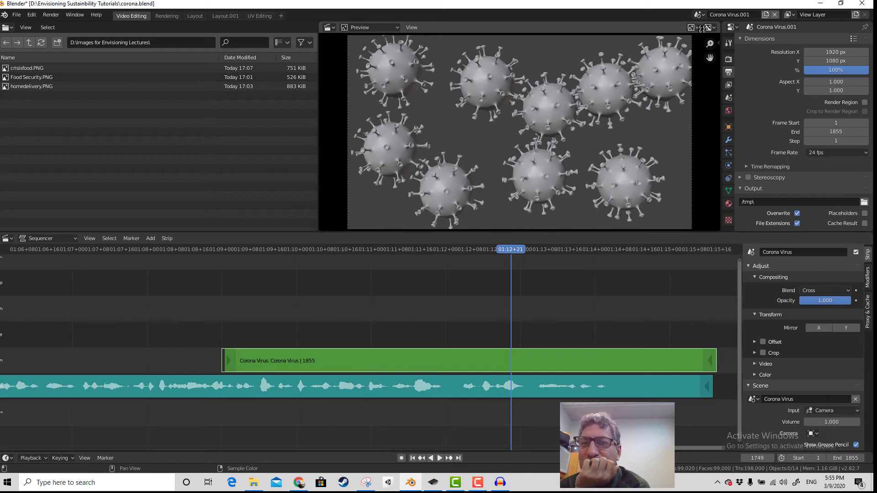
{"action": "left_click", "coordinate": [711, 27]}
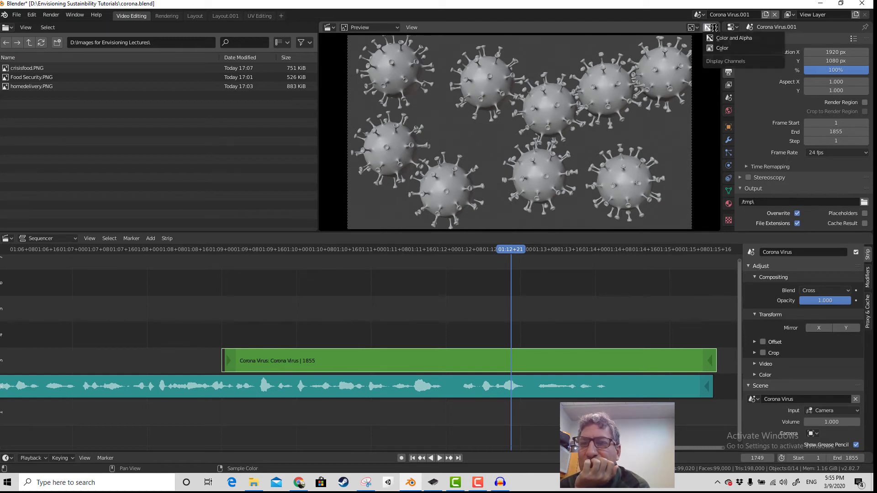
{"action": "left_click", "coordinate": [715, 47]}
{"action": "left_click_drag", "start_coordinate": [513, 253], "coordinate": [440, 253]}
{"action": "left_click", "coordinate": [484, 357]}
{"action": "left_click", "coordinate": [694, 27]}
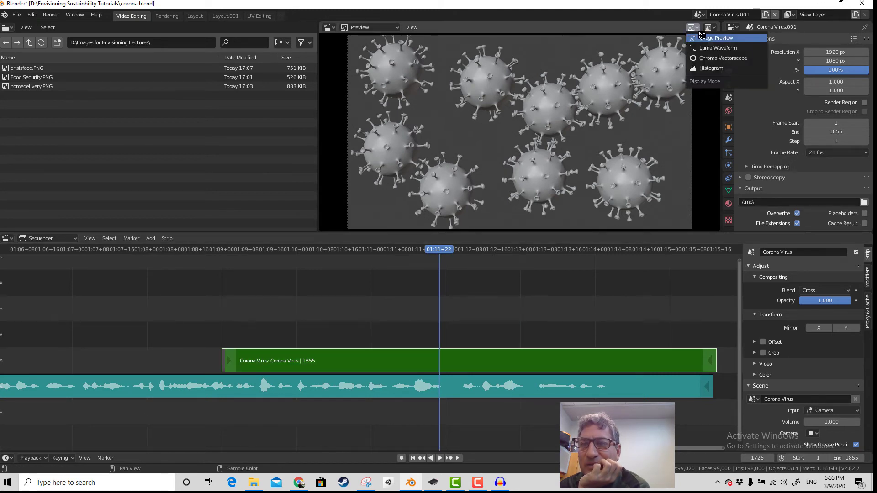
{"action": "left_click", "coordinate": [702, 36]}
{"action": "left_click", "coordinate": [699, 27]}
{"action": "mouse_move", "coordinate": [711, 28]}
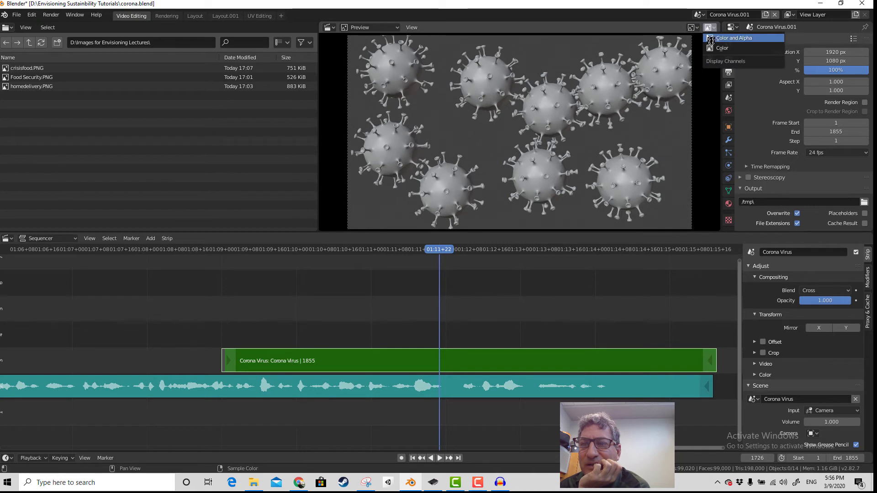
{"action": "left_click", "coordinate": [712, 47]}
{"action": "left_click", "coordinate": [711, 28]}
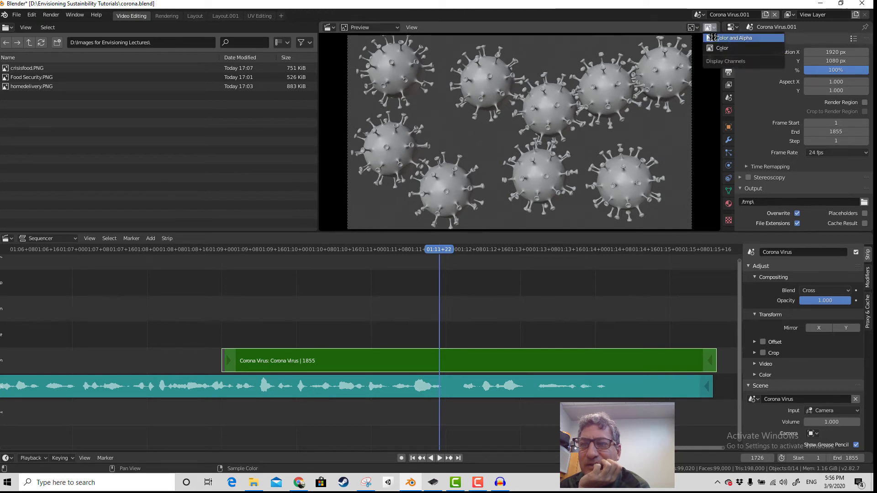
{"action": "left_click", "coordinate": [712, 37]}
{"action": "left_click", "coordinate": [410, 27]}
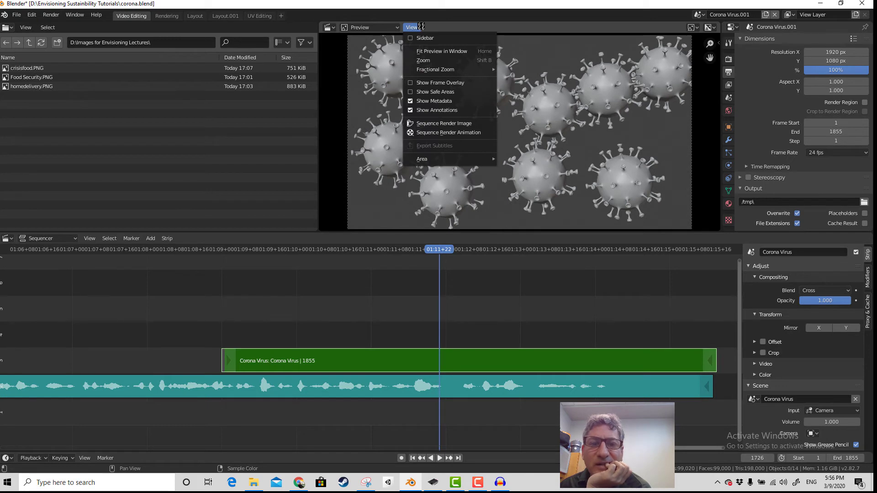
{"action": "left_click", "coordinate": [394, 27]}
{"action": "left_click", "coordinate": [393, 27]}
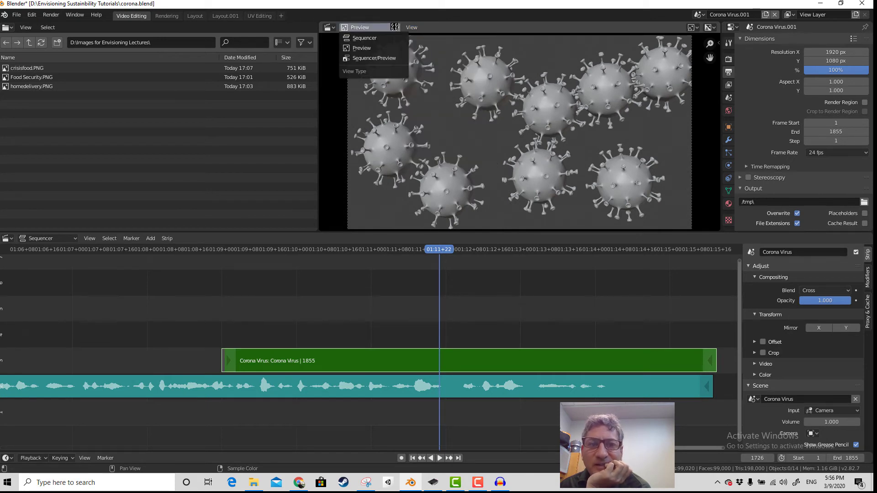
Play the narration leading up to the Corona Virus strip from about 01:08
{"action": "left_click_drag", "start_coordinate": [437, 249], "coordinate": [160, 279]}
{"action": "key", "text": "space"}
{"action": "scroll", "coordinate": [230, 292], "scroll_direction": "down", "scroll_amount": 1}
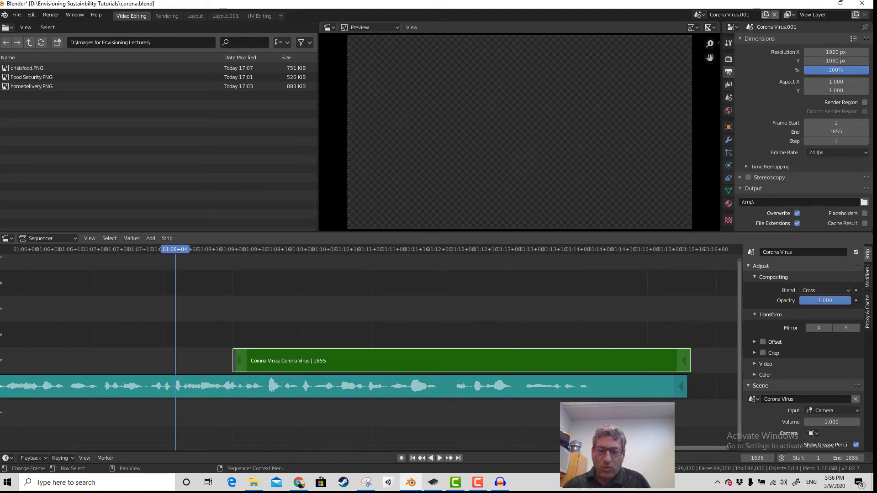
Play the narration across the start of the crisisfood.PNG strip at about 35 seconds
{"action": "left_click_drag", "start_coordinate": [630, 447], "coordinate": [268, 431]}
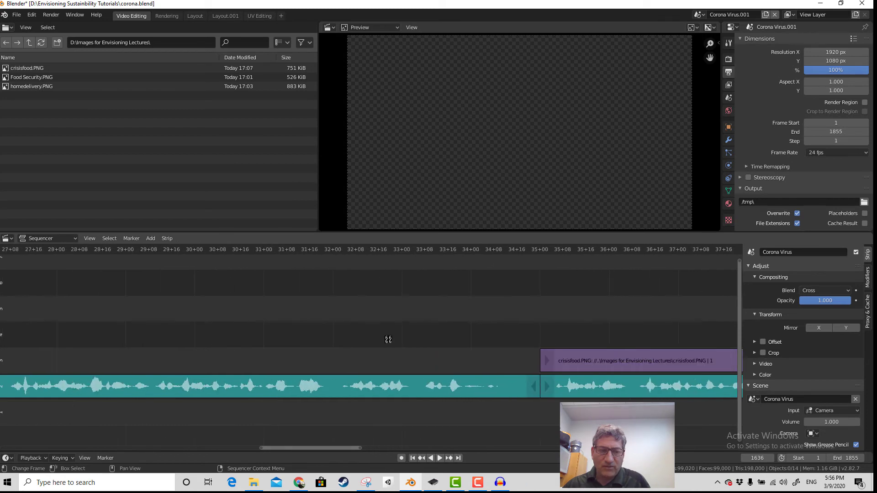
{"action": "left_click", "coordinate": [529, 260]}
{"action": "key", "text": "space"}
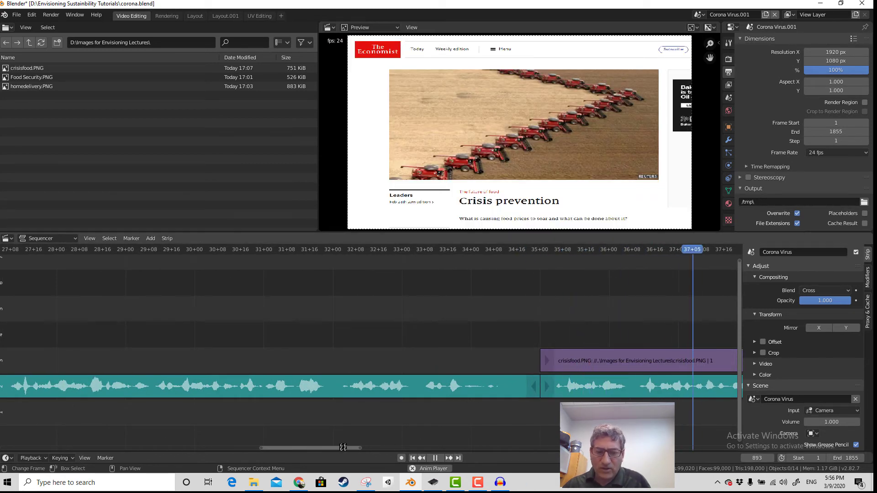
{"action": "key", "text": "space"}
Play the Corona Virus strip at the narration's ending, then replay part of it from about 01:10
{"action": "left_click_drag", "start_coordinate": [345, 448], "coordinate": [180, 440]}
{"action": "left_click_drag", "start_coordinate": [302, 447], "coordinate": [434, 455]}
{"action": "left_click", "coordinate": [526, 250]}
{"action": "key", "text": "space"}
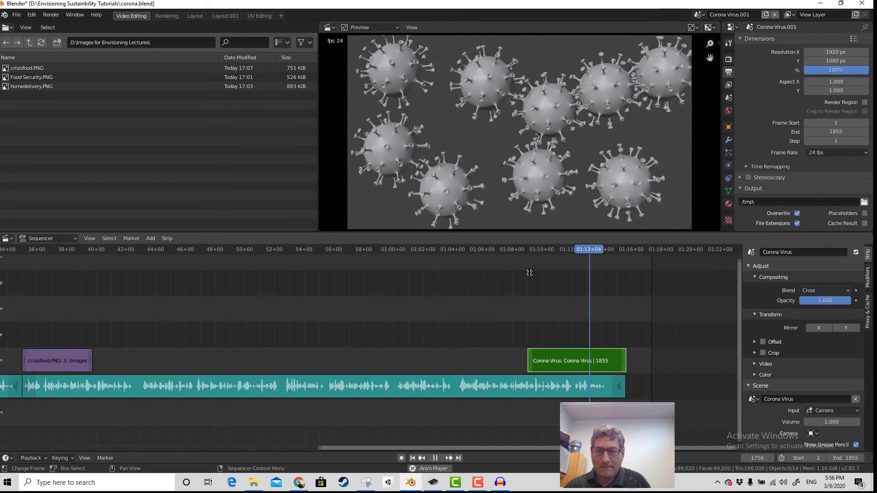
{"action": "key", "text": "space"}
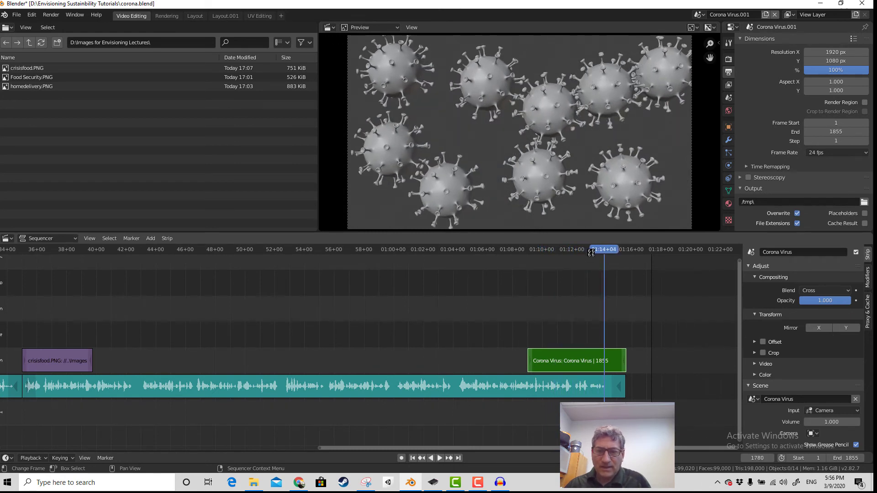
{"action": "left_click_drag", "start_coordinate": [591, 252], "coordinate": [542, 253]}
{"action": "key", "text": "space"}
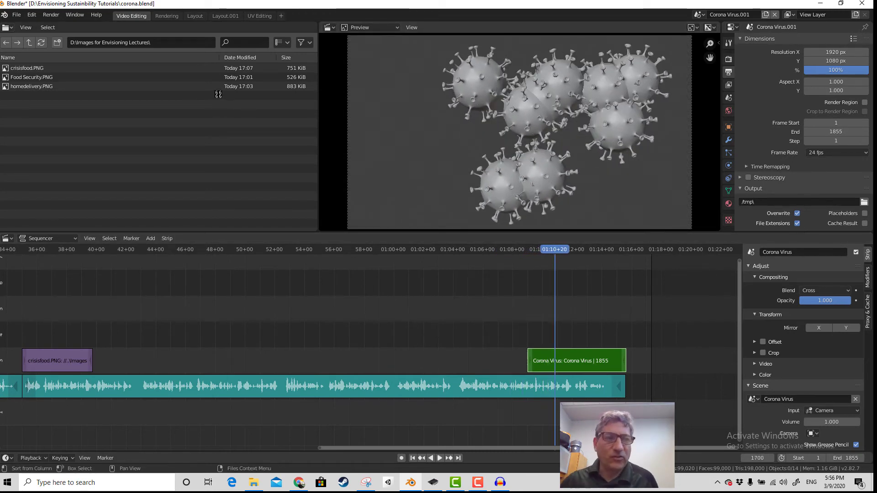
In the Layout workspace, select Camera.003 and insert a keyframe for it at frame 2
{"action": "left_click", "coordinate": [195, 16]}
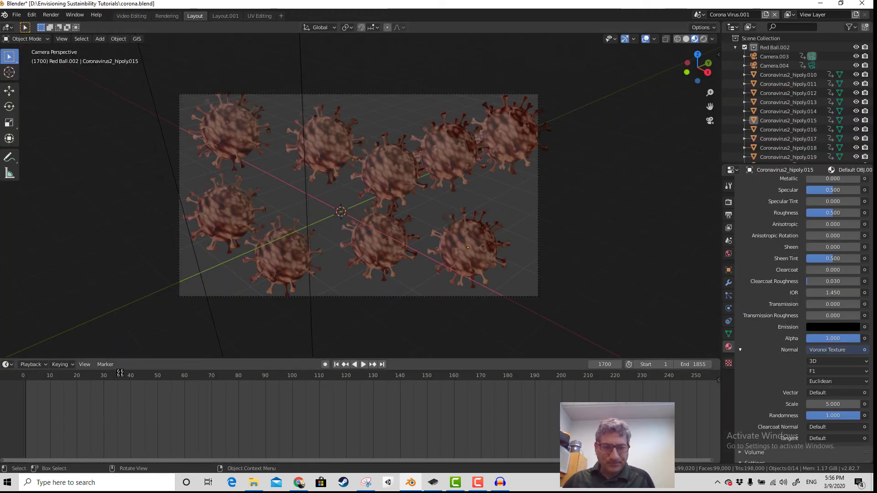
{"action": "left_click", "coordinate": [237, 299]}
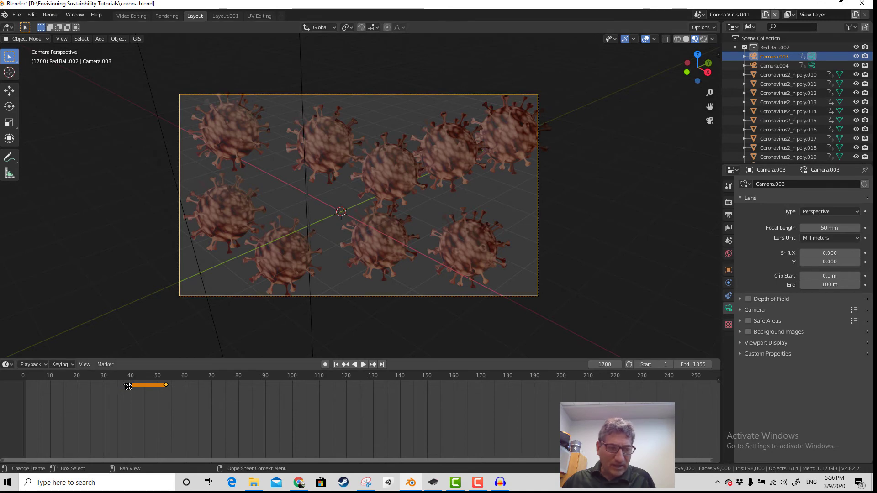
{"action": "left_click_drag", "start_coordinate": [126, 379], "coordinate": [26, 379]}
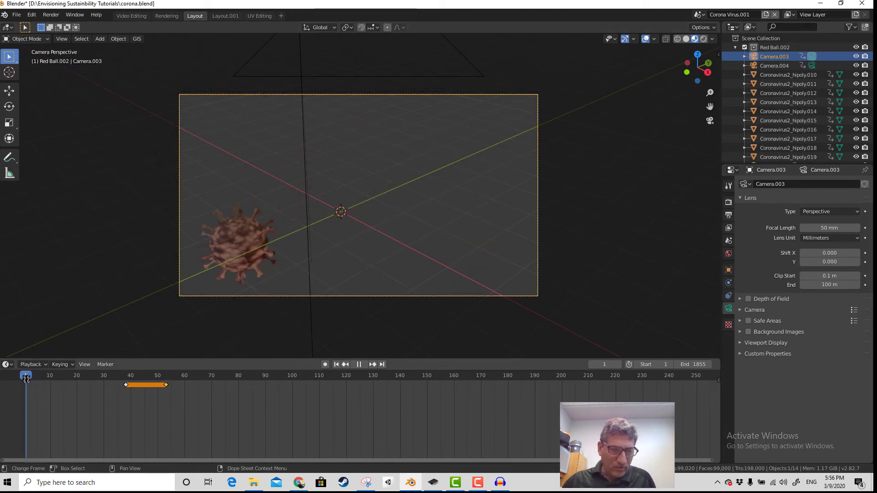
{"action": "key", "text": "space"}
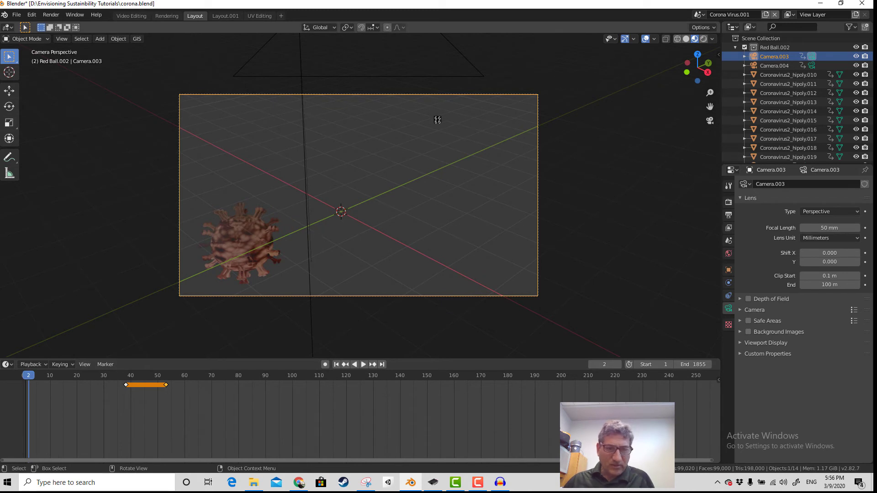
{"action": "key", "text": "i"}
{"action": "left_click", "coordinate": [415, 185]}
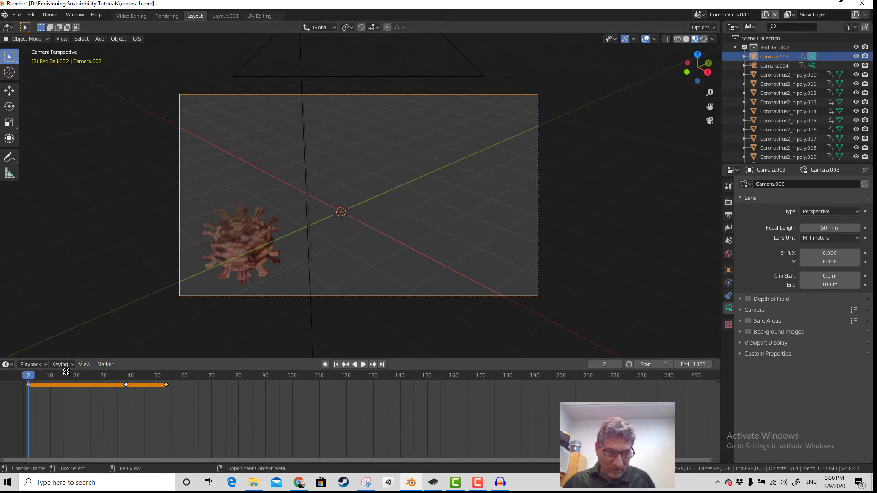
Move to frame 25, view the scene from outside the camera, and show the 3D viewport's Transform sidebar
{"action": "left_click_drag", "start_coordinate": [31, 375], "coordinate": [90, 375]}
{"action": "scroll", "coordinate": [434, 283], "scroll_direction": "down", "scroll_amount": 3}
{"action": "middle_click_drag", "start_coordinate": [449, 288], "coordinate": [503, 273]}
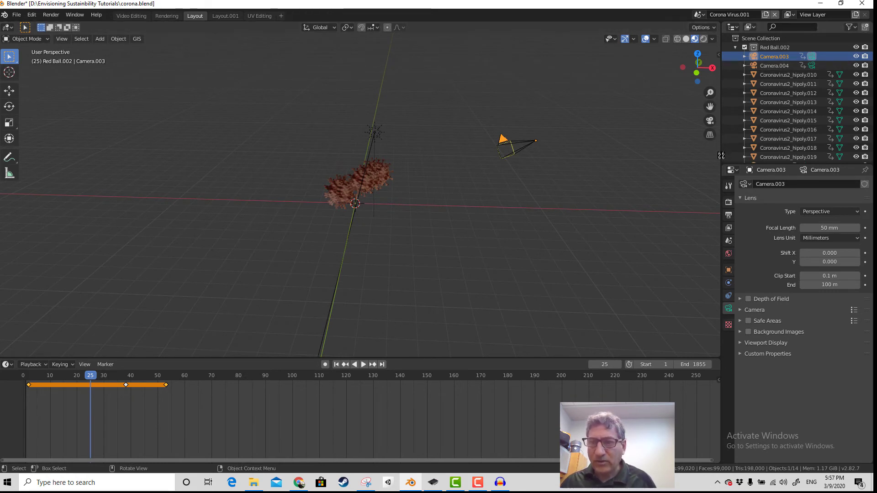
{"action": "left_click_drag", "start_coordinate": [720, 156], "coordinate": [692, 155]}
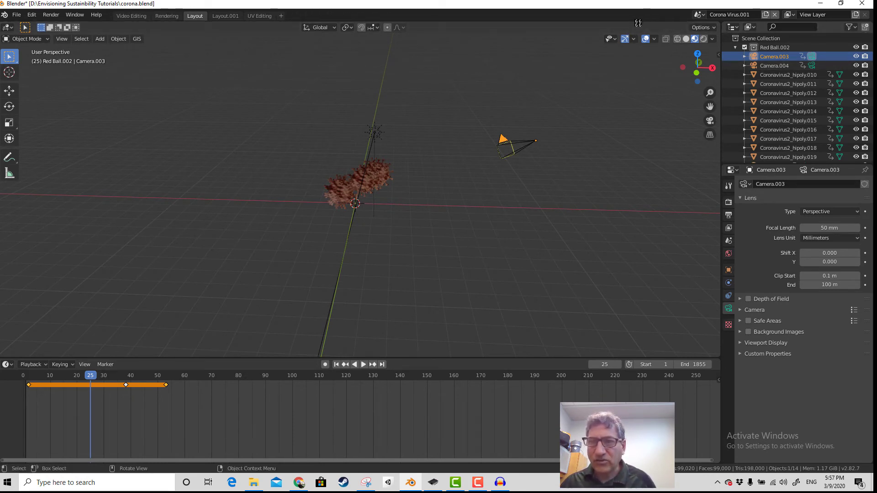
{"action": "left_click_drag", "start_coordinate": [637, 21], "coordinate": [620, 57]}
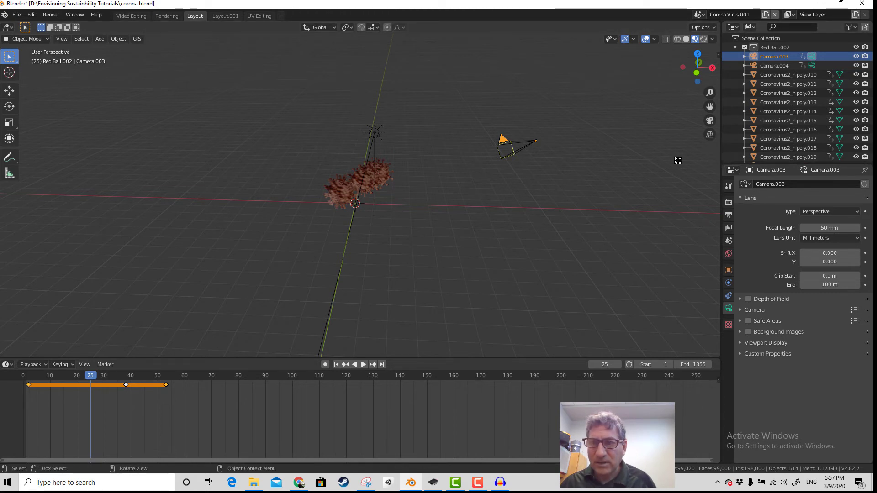
{"action": "left_click", "coordinate": [718, 55]}
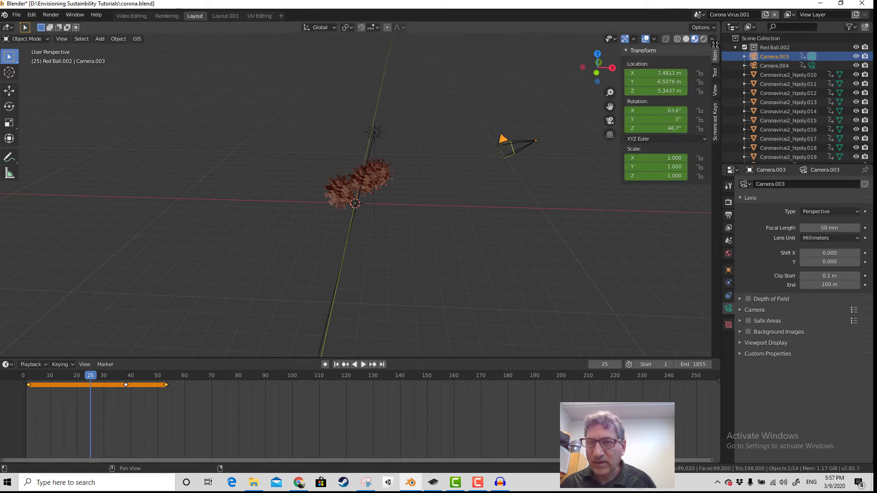
Deselect the camera and reduce the timeline's height to enlarge the 3D viewport
{"action": "left_click", "coordinate": [563, 81]}
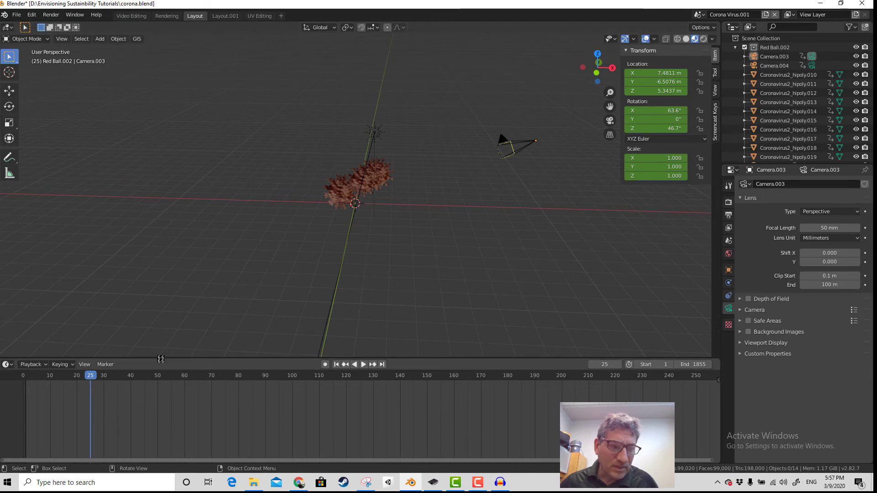
{"action": "left_click_drag", "start_coordinate": [161, 357], "coordinate": [157, 379]}
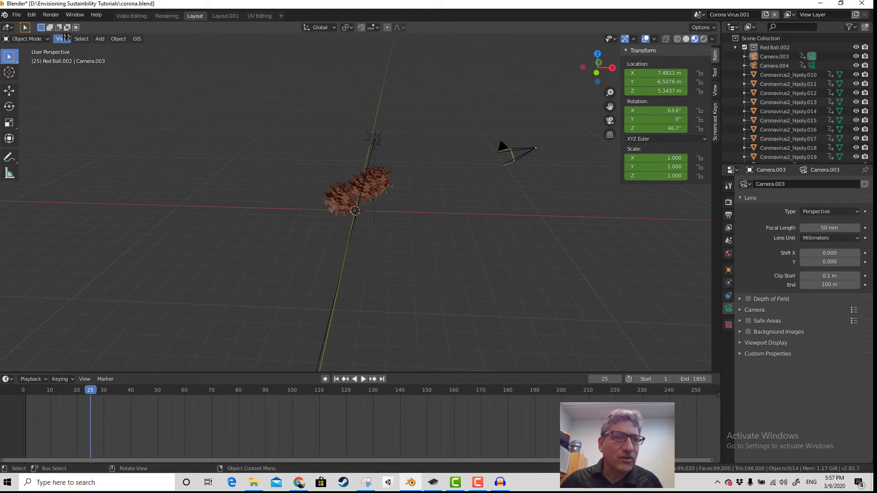
{"action": "left_click", "coordinate": [64, 38]}
{"action": "mouse_move", "coordinate": [107, 144]}
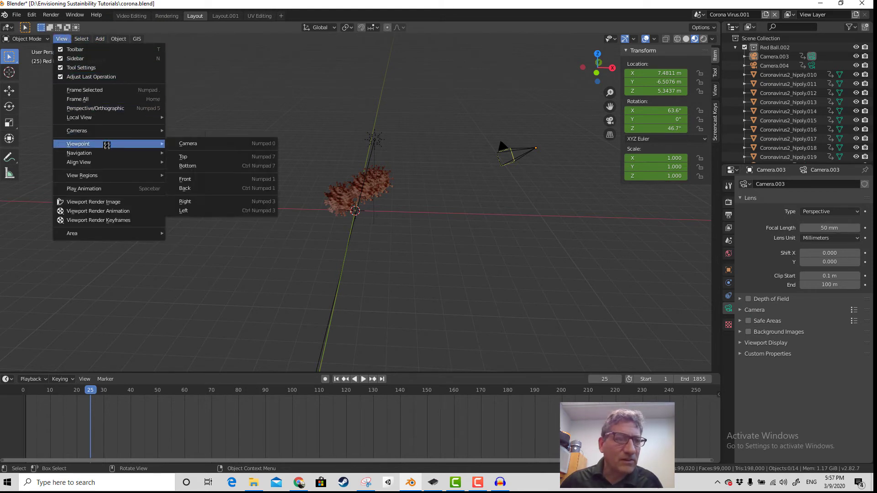
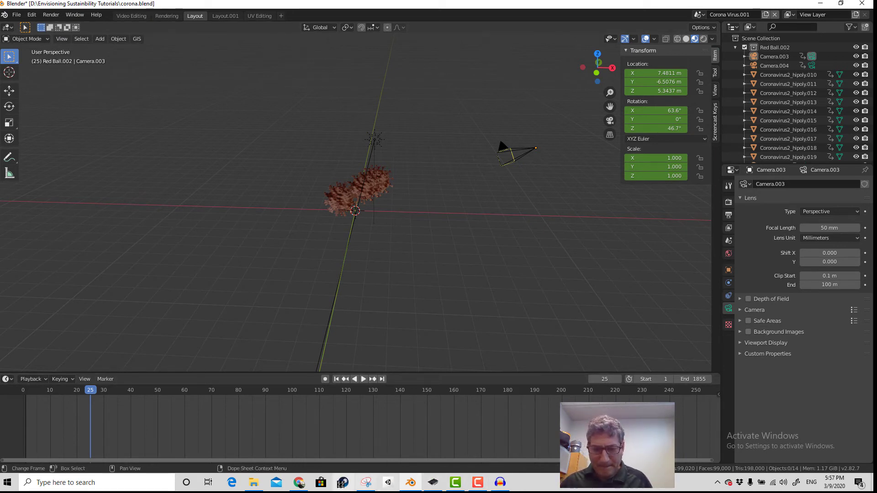
{"action": "left_click", "coordinate": [479, 483]}
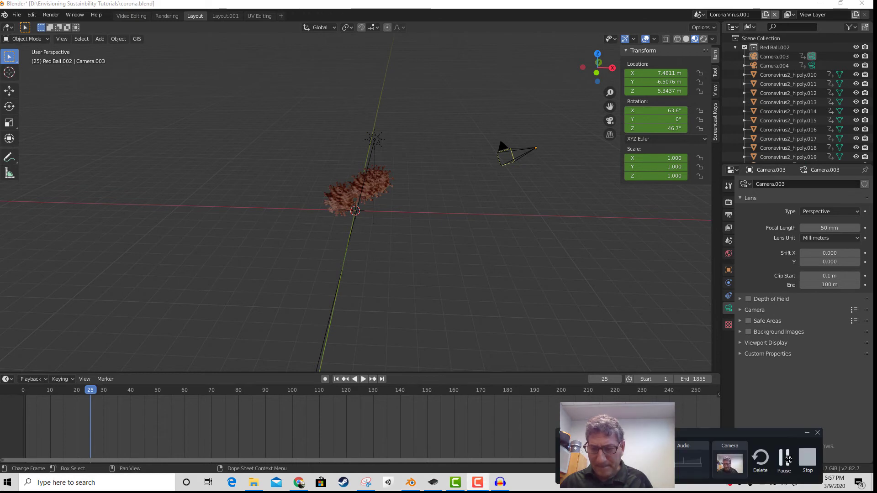
{"action": "left_click", "coordinate": [786, 458]}
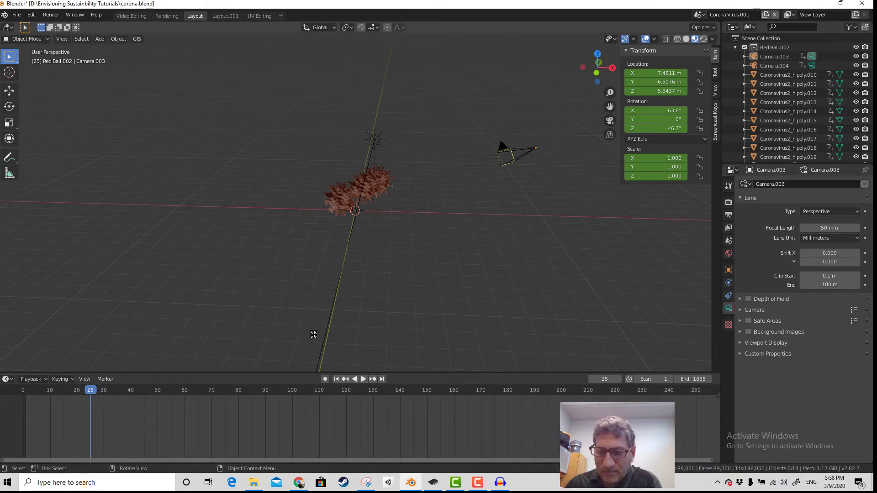
Split the 3D viewport vertically into two areas, hide the narrower one's sidebar, and set that area to the camera view
{"action": "right_click", "coordinate": [452, 374]}
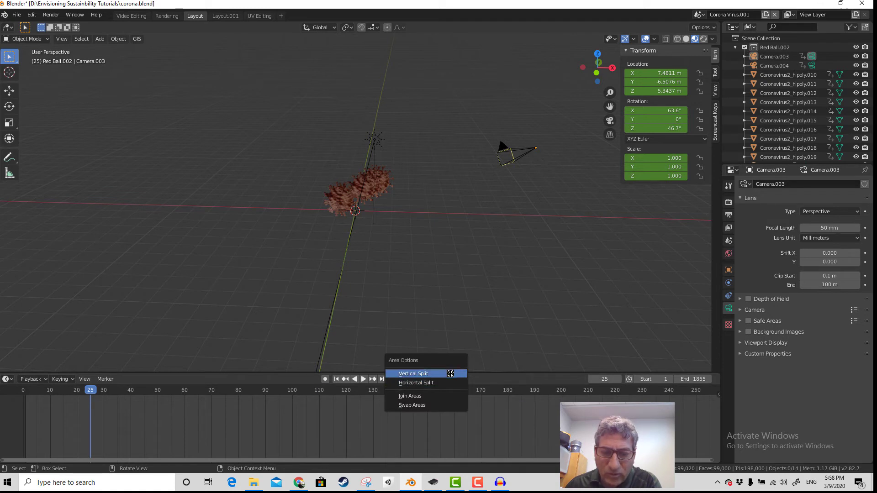
{"action": "left_click", "coordinate": [451, 373]}
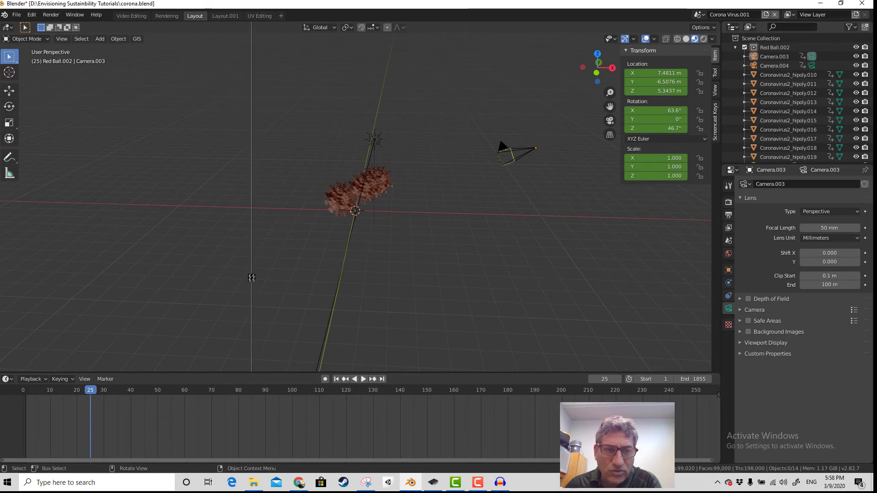
{"action": "left_click", "coordinate": [262, 278]}
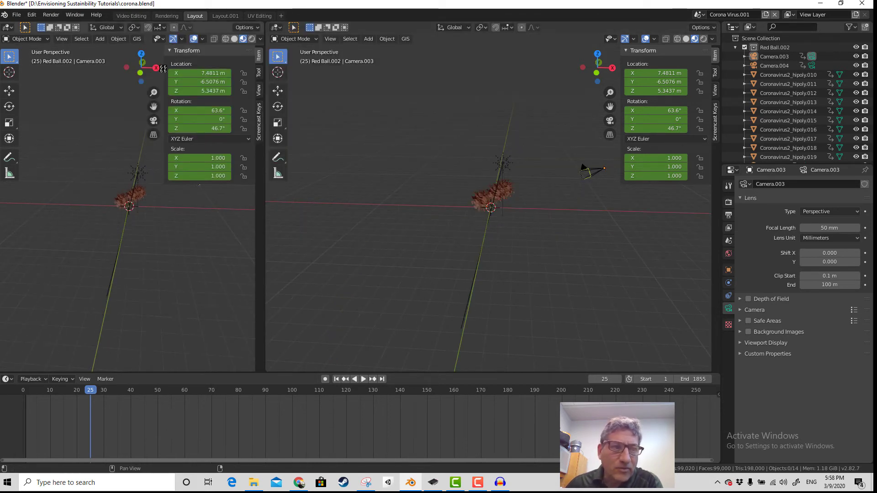
{"action": "left_click_drag", "start_coordinate": [165, 74], "coordinate": [242, 77]}
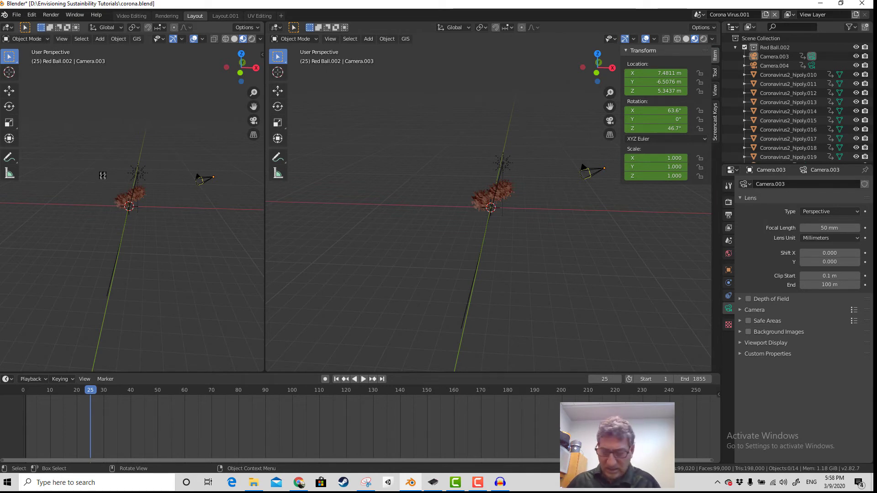
{"action": "key", "text": "KP_0"}
{"action": "key", "text": "Home"}
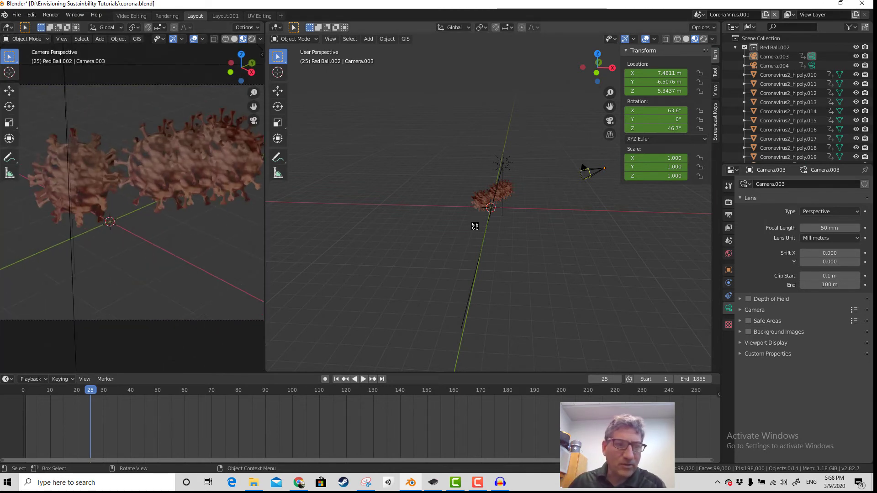
Move Camera.003 upward away from the overlapping Camera.004, and delete Camera.004
{"action": "left_click", "coordinate": [591, 172]}
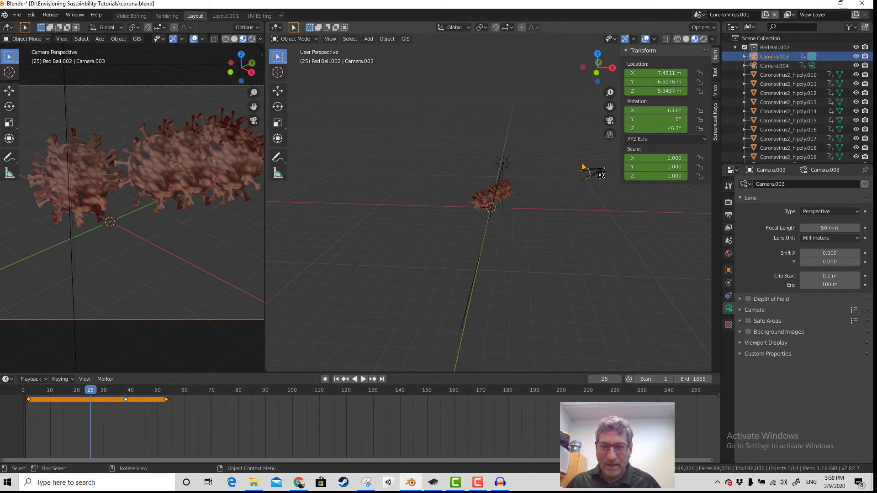
{"action": "key", "text": "g"}
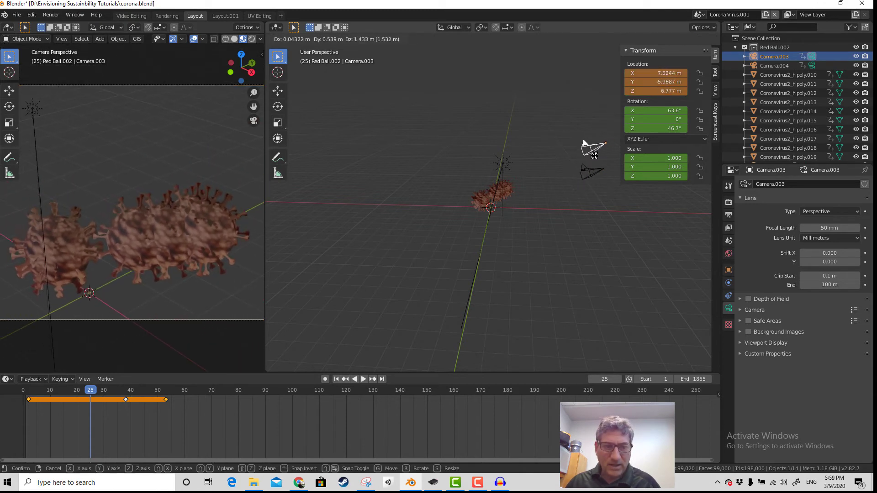
{"action": "left_click", "coordinate": [593, 158]}
{"action": "left_click", "coordinate": [595, 179]}
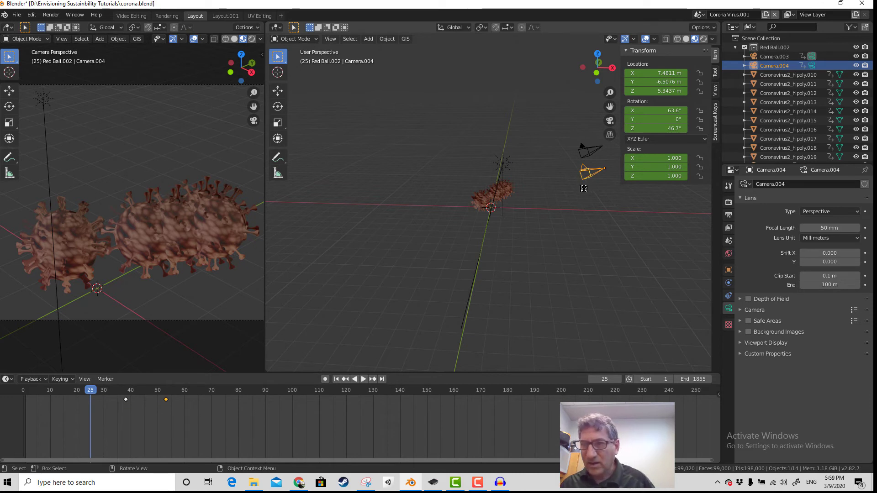
{"action": "right_click", "coordinate": [788, 65]}
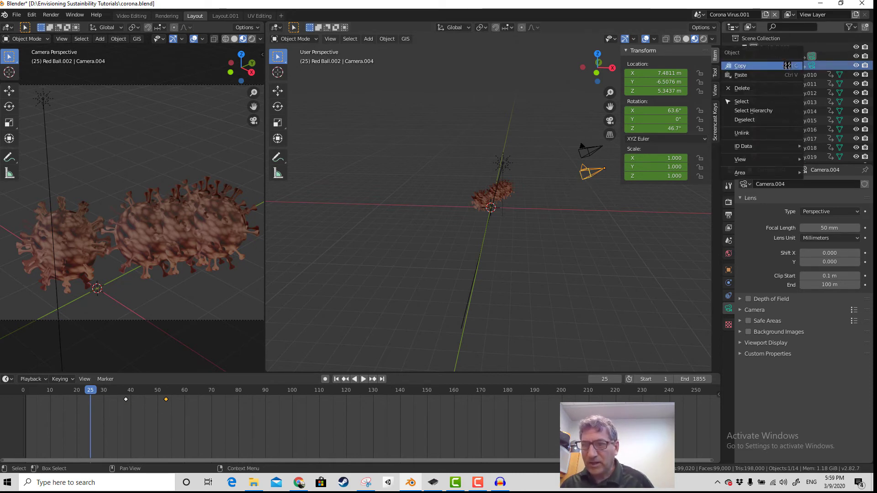
{"action": "left_click", "coordinate": [784, 88]}
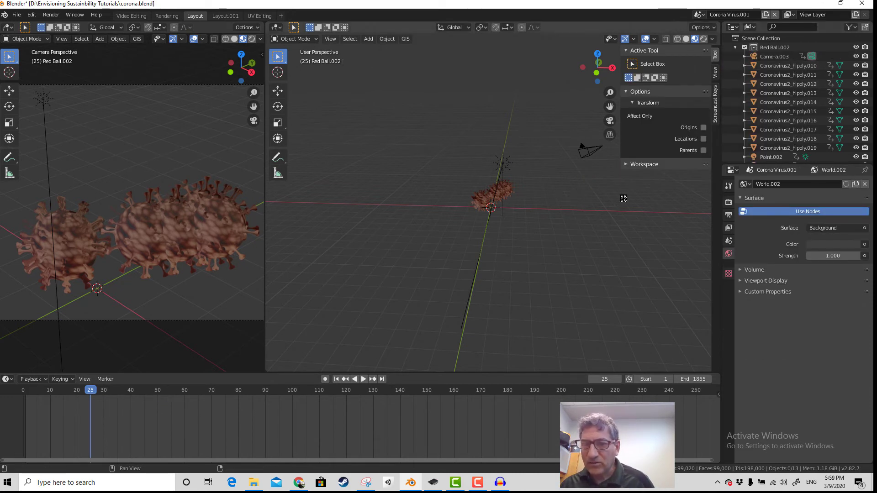
Select Camera.003, move it to about X 4.4, Y -5.6, Z 8.4 m, and rotate it to about 41.7°, -18.7°, 61.2°
{"action": "left_click", "coordinate": [783, 56]}
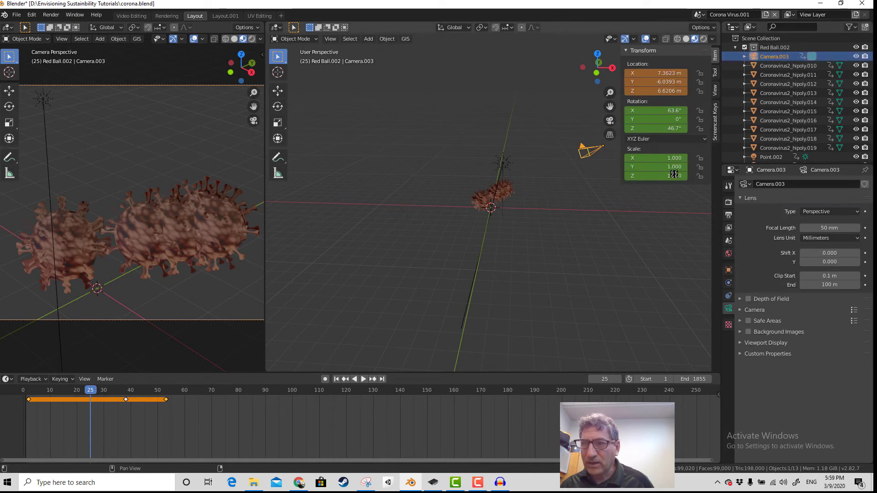
{"action": "scroll", "coordinate": [794, 144], "scroll_direction": "down", "scroll_amount": 1}
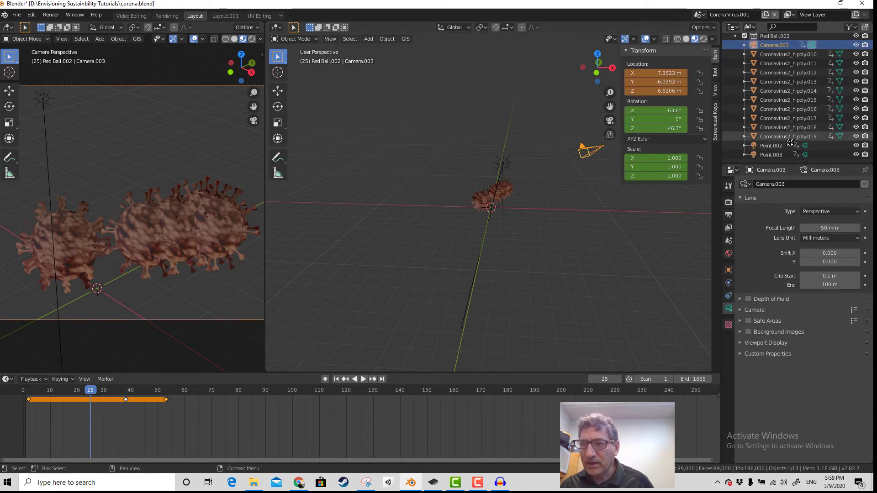
{"action": "scroll", "coordinate": [780, 152], "scroll_direction": "up", "scroll_amount": 1}
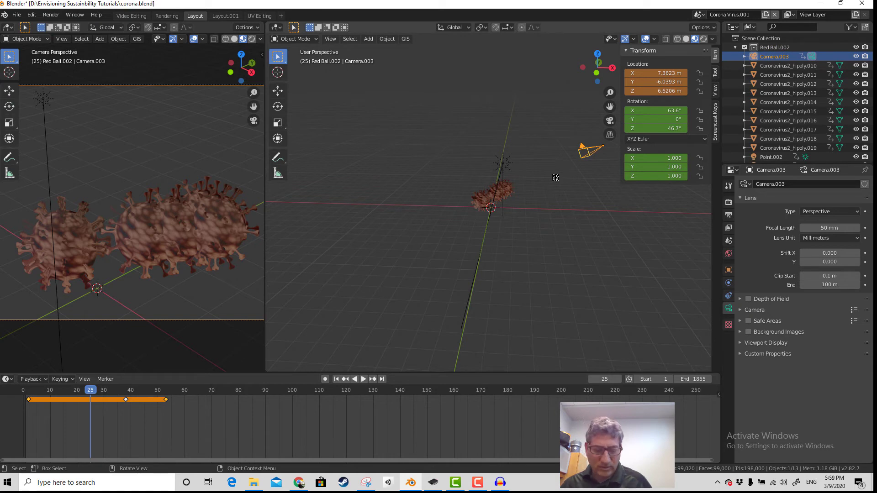
{"action": "key", "text": "g"}
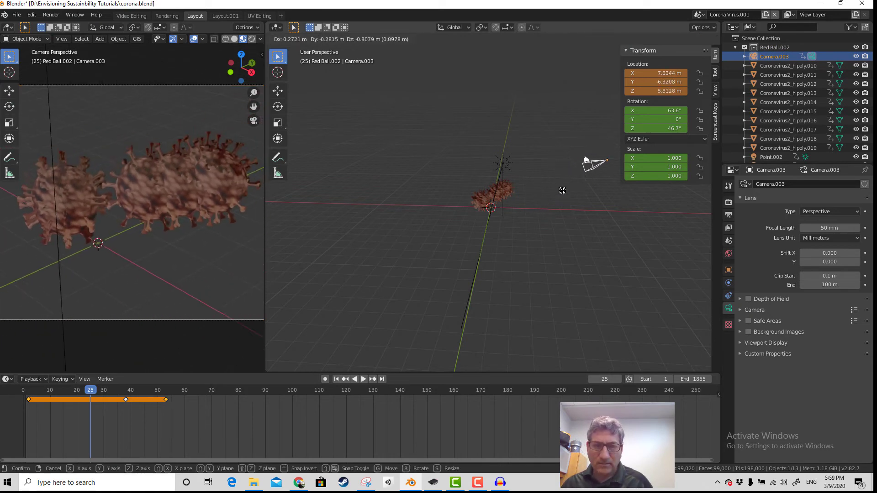
{"action": "left_click", "coordinate": [562, 202]}
{"action": "key", "text": "g"}
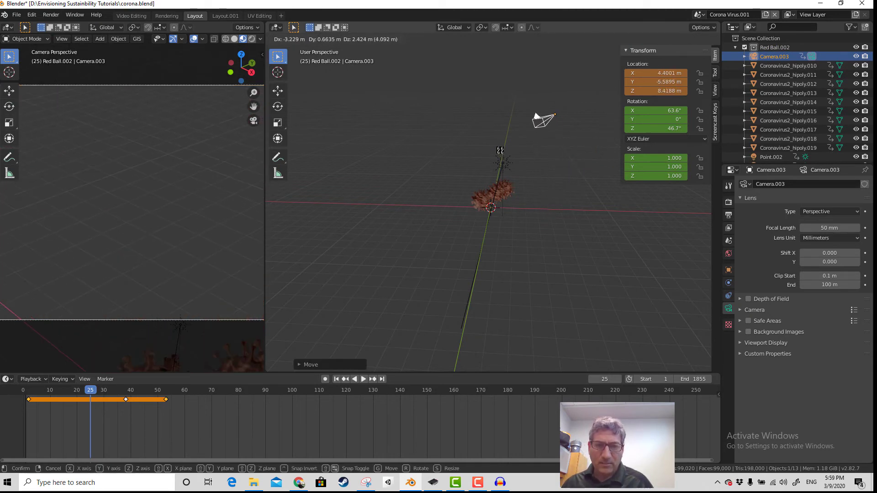
{"action": "key", "text": "r"}
{"action": "left_click", "coordinate": [551, 180]}
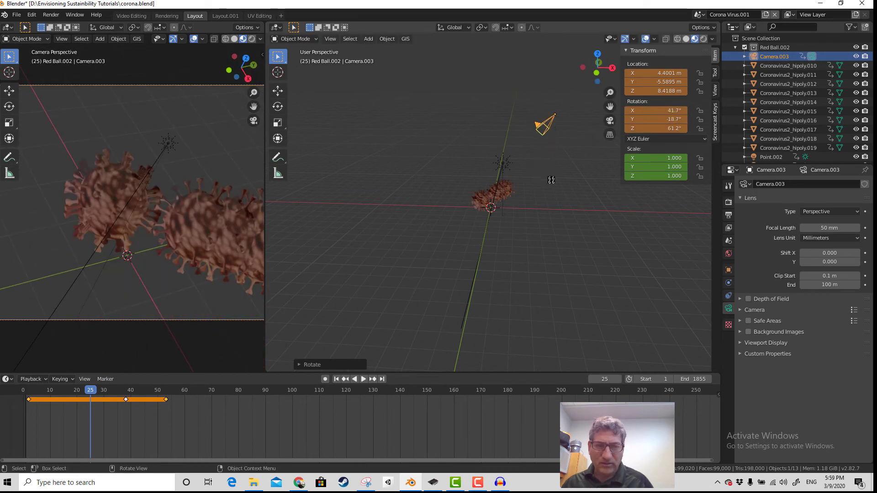
Reframe the viruses by moving Camera.003 to about X 4.85, Y -4.62, Z 8.09 m
{"action": "key", "text": "g"}
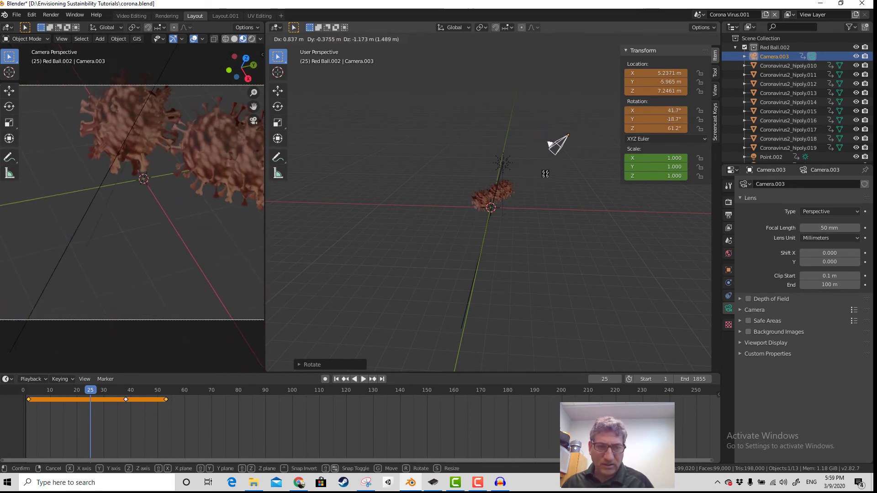
{"action": "left_click", "coordinate": [546, 183]}
{"action": "middle_click_drag", "start_coordinate": [554, 233], "coordinate": [515, 254]}
{"action": "key", "text": "KP_0"}
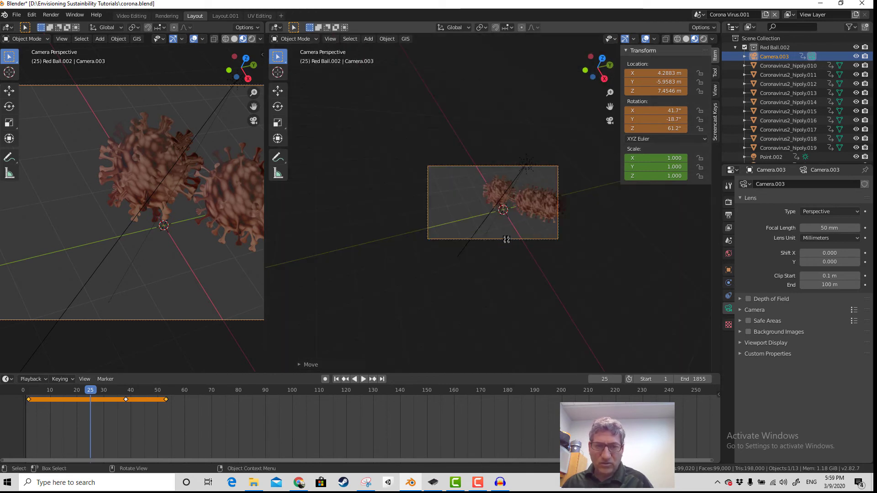
{"action": "key", "text": "g"}
{"action": "left_click", "coordinate": [544, 227]}
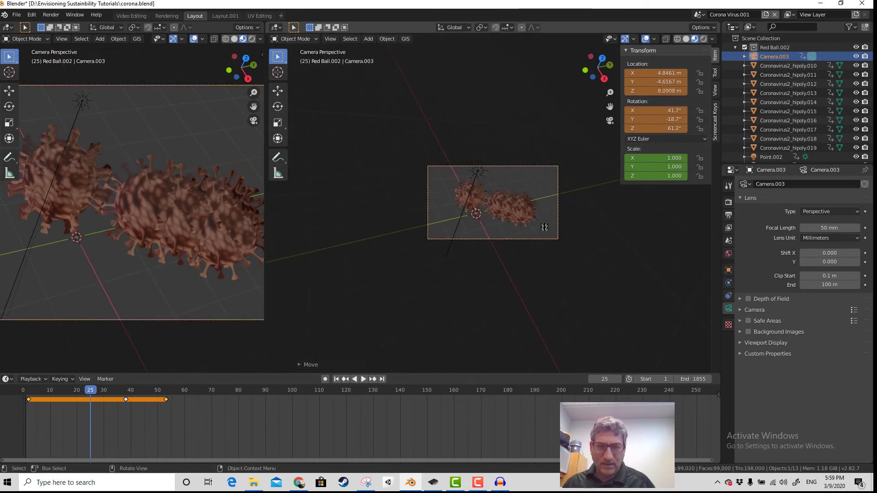
Insert a location, rotation and scale keyframe for Camera.003 at frame 25
{"action": "middle_click_drag", "start_coordinate": [495, 265], "coordinate": [494, 248]}
{"action": "scroll", "coordinate": [494, 248], "scroll_direction": "down", "scroll_amount": 3}
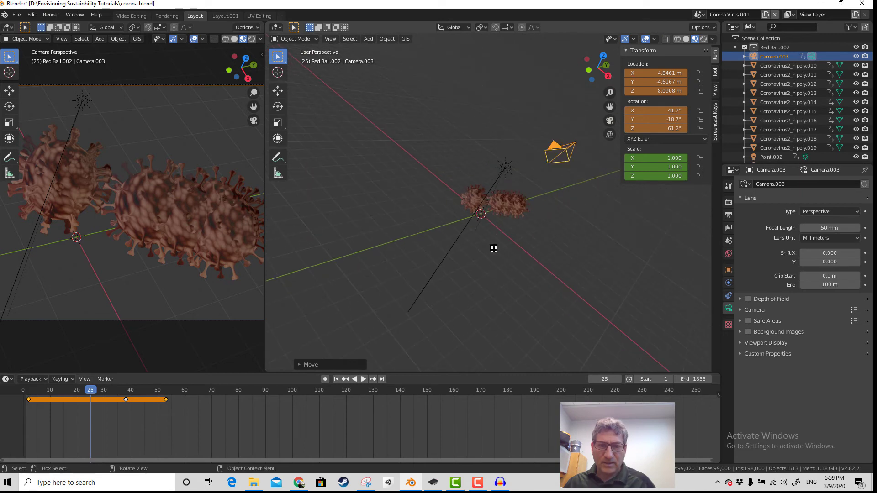
{"action": "middle_click_drag", "start_coordinate": [507, 277], "coordinate": [511, 278]}
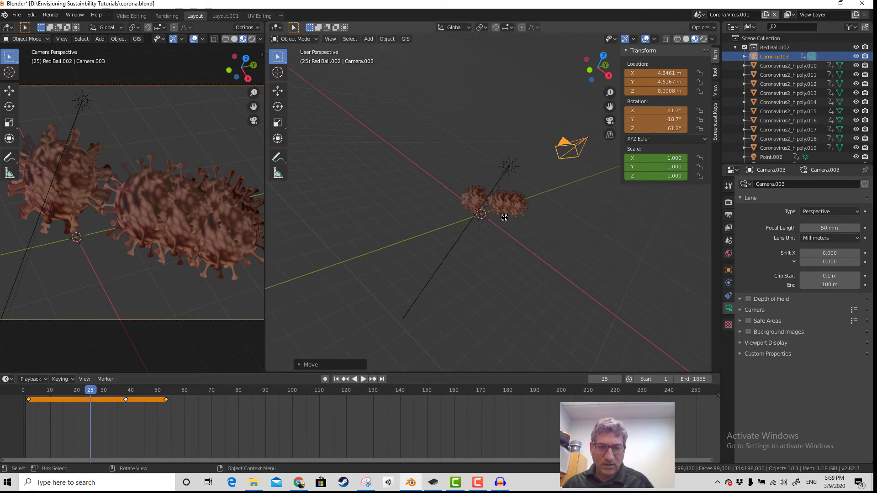
{"action": "key", "text": "i"}
{"action": "left_click", "coordinate": [518, 233]}
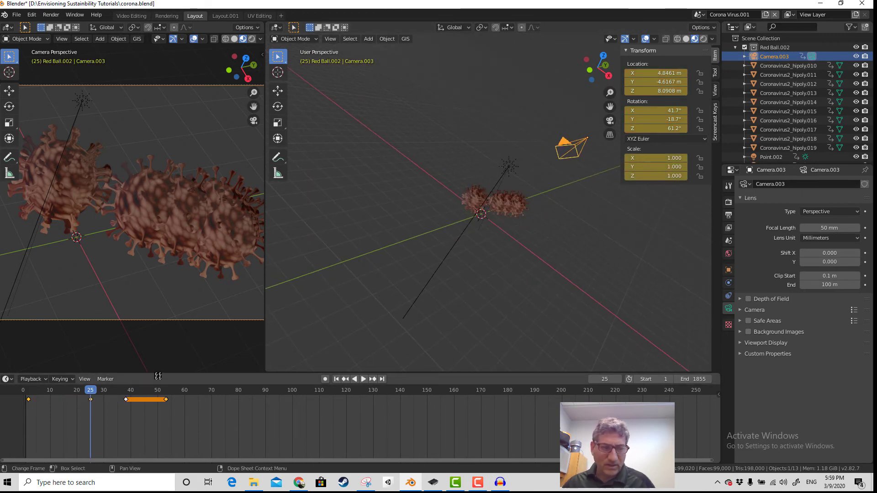
Play the camera animation from frame 2, then return to frame 2 and stop playback
{"action": "left_click_drag", "start_coordinate": [91, 390], "coordinate": [28, 391]}
{"action": "key", "text": "space"}
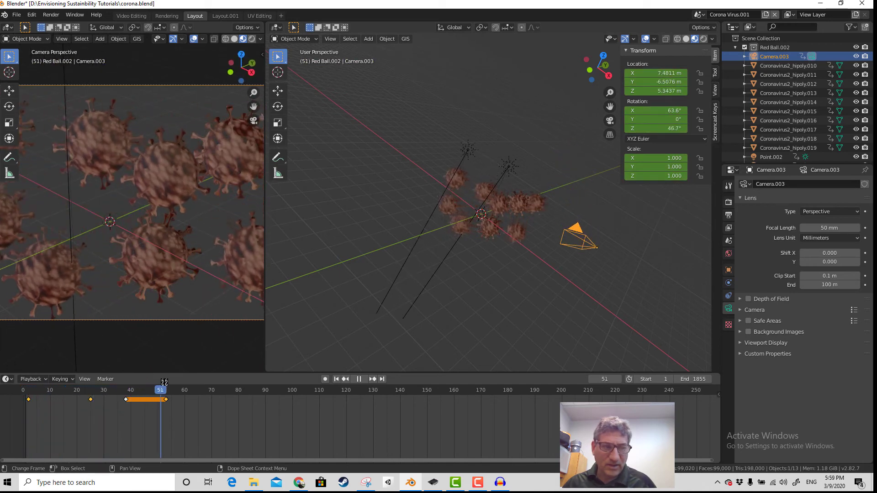
{"action": "left_click_drag", "start_coordinate": [130, 385], "coordinate": [29, 387]}
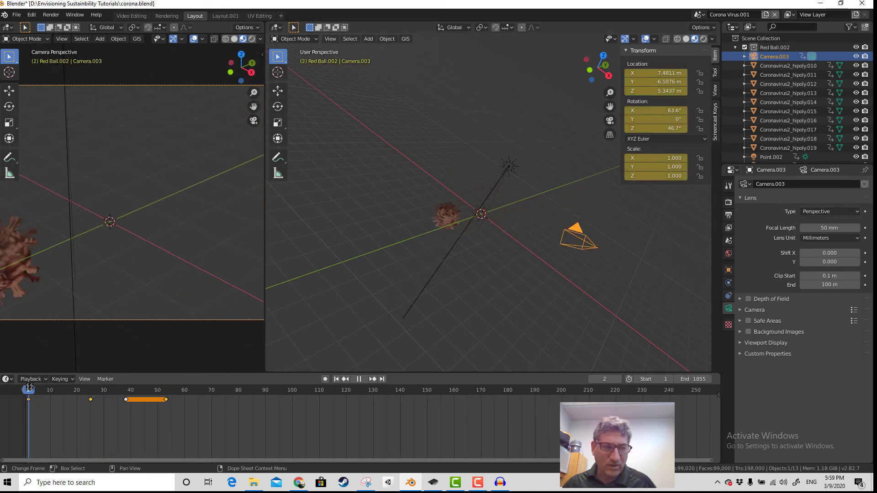
{"action": "key", "text": "space"}
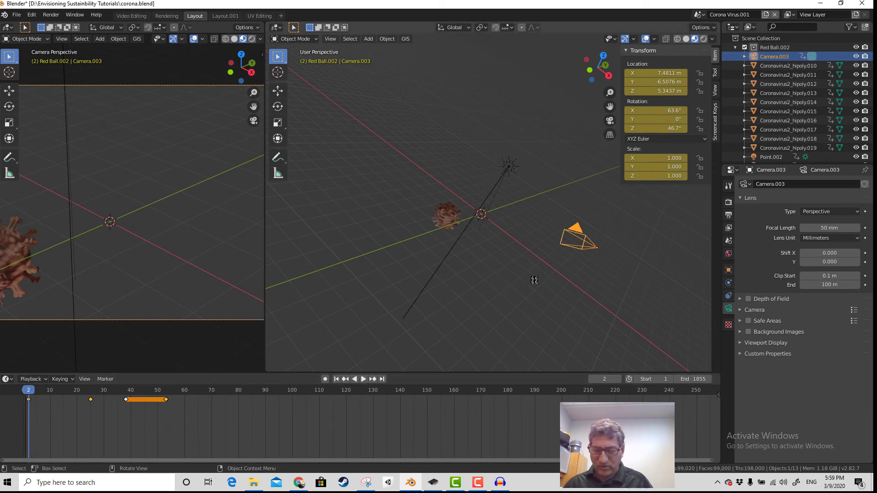
Looking through the camera, move Camera.003 to about X 6.06, Y -8.74, Z 4.34 m so the virus sits inside the frame
{"action": "key", "text": "KP_0"}
{"action": "key", "text": "g"}
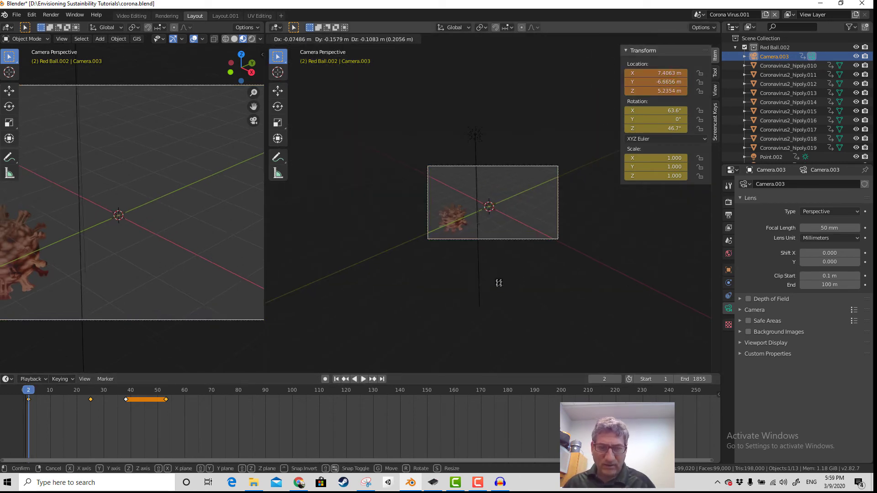
{"action": "left_click", "coordinate": [450, 309]}
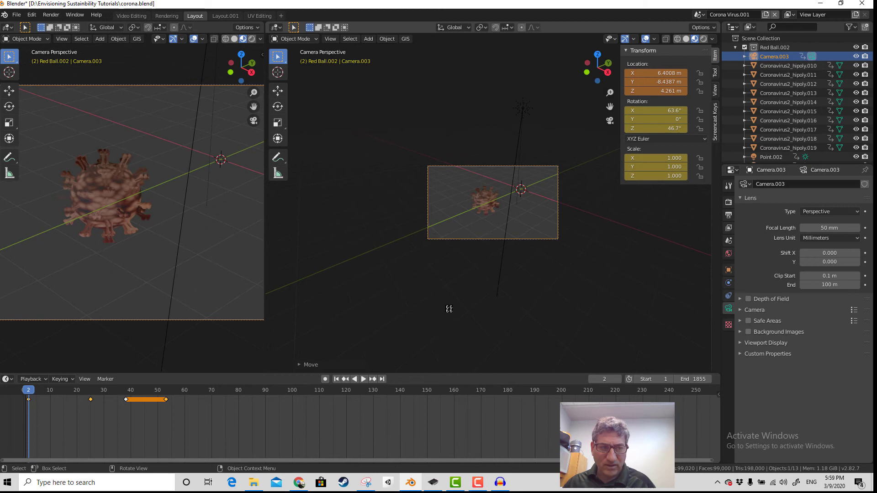
{"action": "key", "text": "g"}
{"action": "left_click", "coordinate": [440, 268]}
{"action": "scroll", "coordinate": [467, 269], "scroll_direction": "up", "scroll_amount": 1}
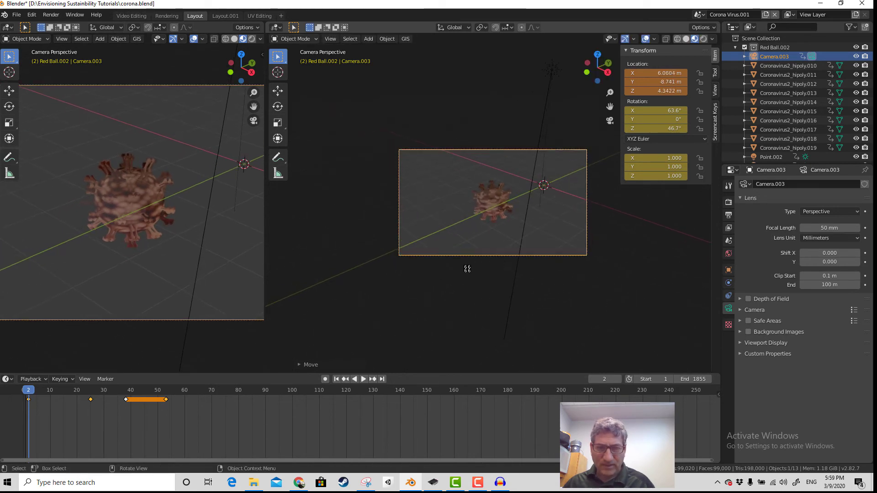
Insert a keyframe for Camera.003's new position at frame 2 and preview the animation up to frame 58
{"action": "key", "text": "i"}
{"action": "left_click", "coordinate": [459, 268]}
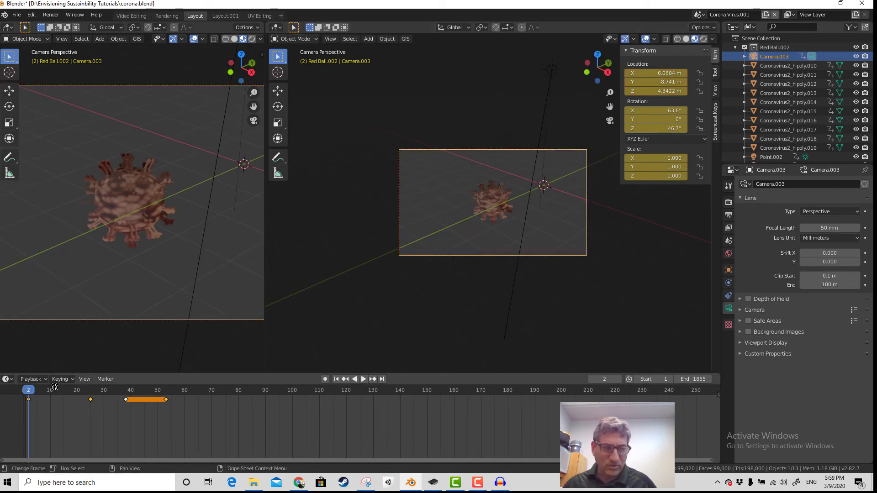
{"action": "key", "text": "space"}
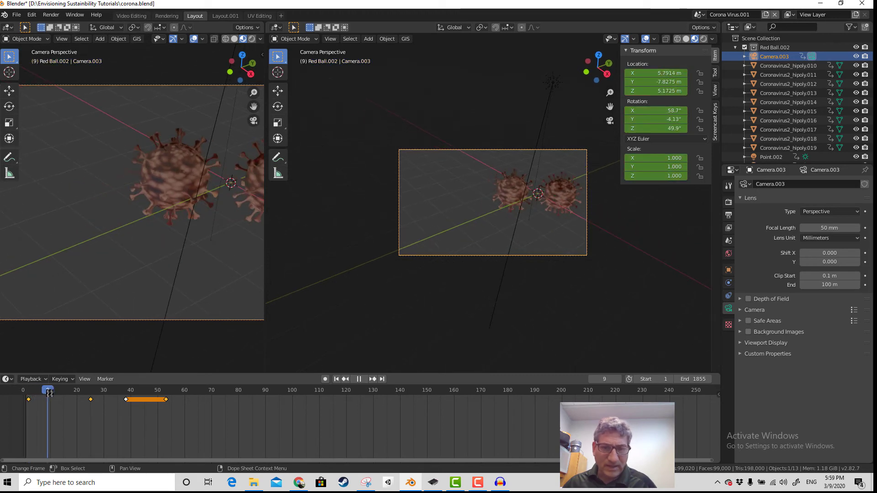
{"action": "left_click_drag", "start_coordinate": [86, 397], "coordinate": [180, 388]}
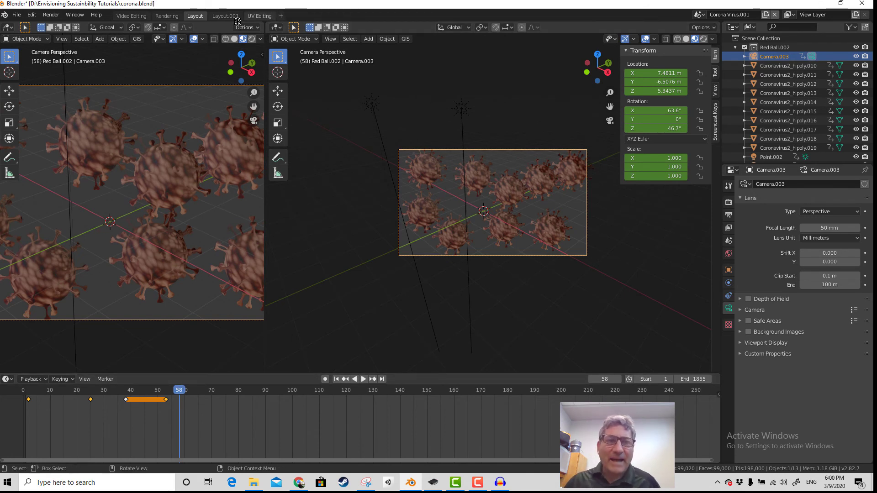
In the Video Editing workspace, preview the beginning of the Corona Virus scene strip at the end of the narration
{"action": "left_click", "coordinate": [132, 15]}
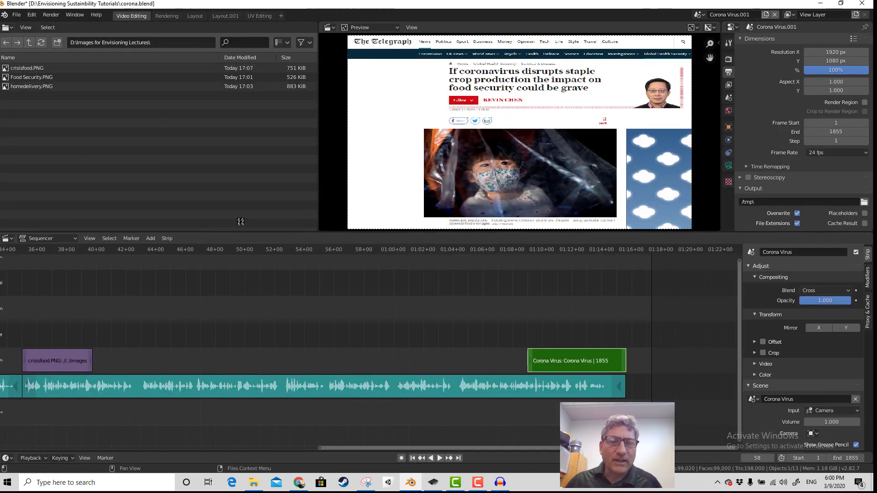
{"action": "mouse_move", "coordinate": [527, 254]}
{"action": "left_mouse_down"}
{"action": "mouse_move", "coordinate": [571, 255]}
{"action": "mouse_move", "coordinate": [528, 260]}
{"action": "left_mouse_up"}
{"action": "key", "text": "space"}
{"action": "key", "text": "space"}
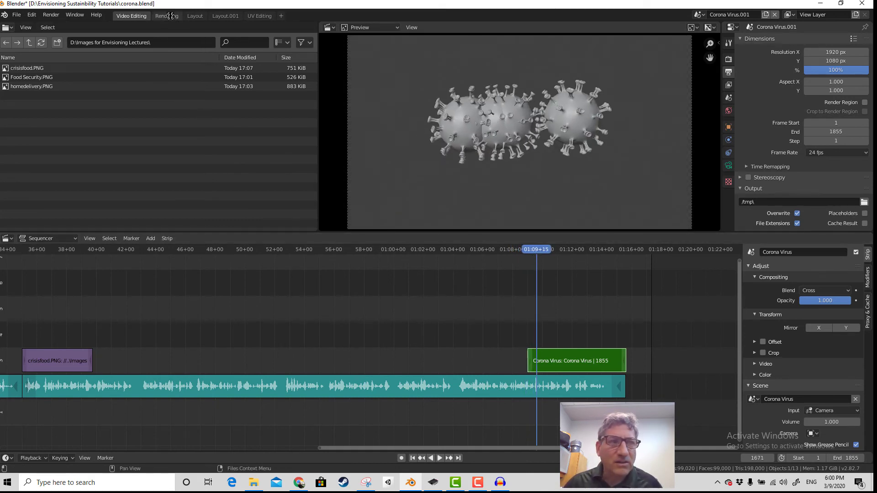
Return to the Layout workspace, switch to the Corona Virus scene and go to frame 1
{"action": "left_click", "coordinate": [192, 15]}
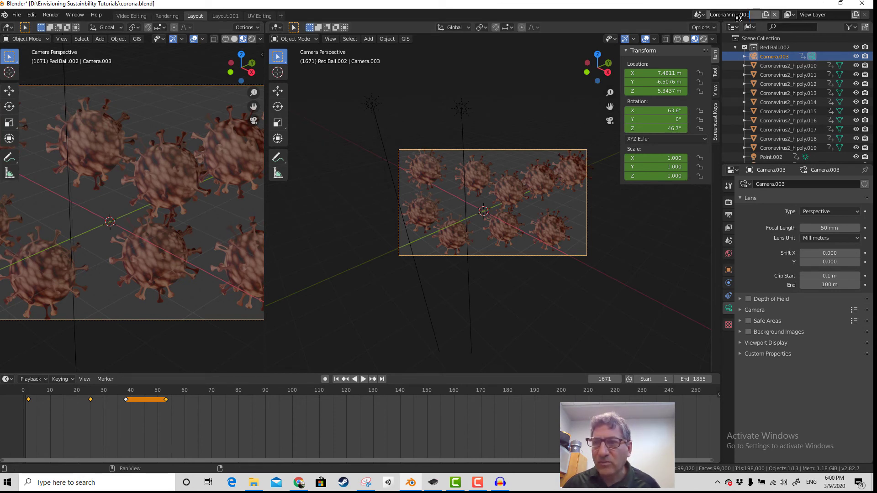
{"action": "left_click", "coordinate": [701, 14]}
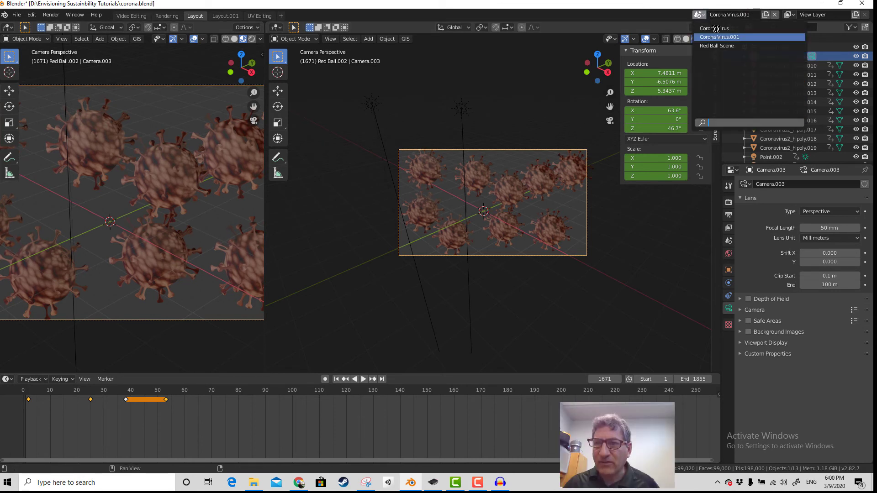
{"action": "left_click", "coordinate": [718, 28]}
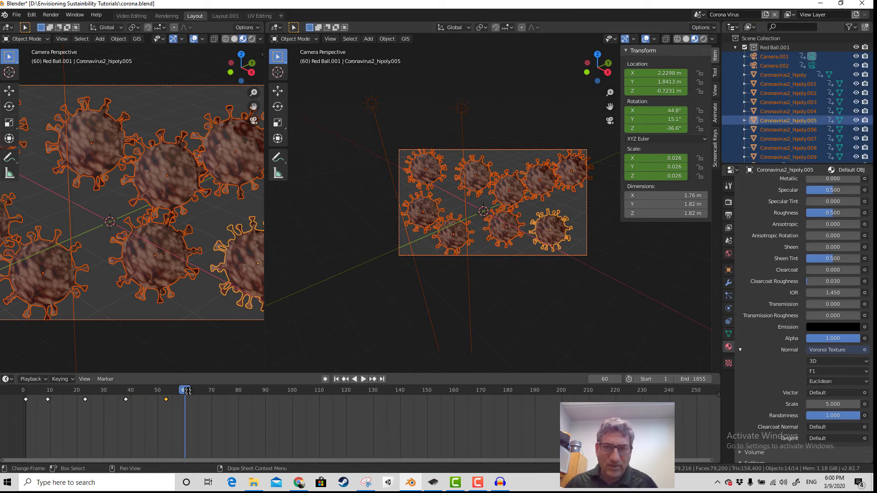
{"action": "left_click_drag", "start_coordinate": [182, 390], "coordinate": [25, 391]}
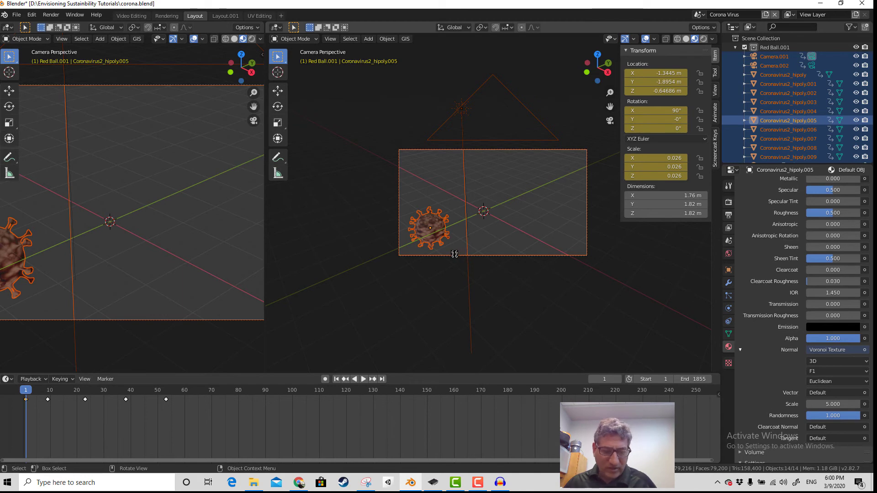
Clear the selection of all scene objects and select only Camera.001
{"action": "key", "text": "g"}
{"action": "key", "text": "Escape"}
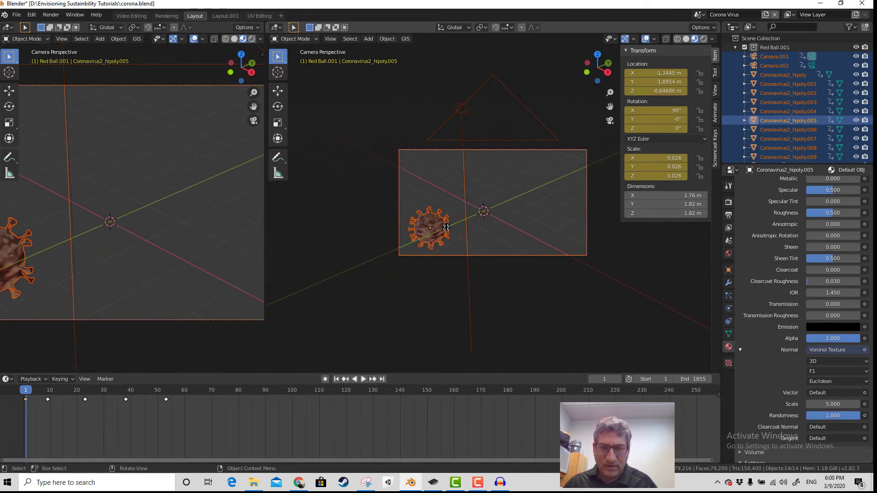
{"action": "right_click", "coordinate": [447, 227]}
{"action": "left_click", "coordinate": [543, 151]}
{"action": "right_click", "coordinate": [546, 151]}
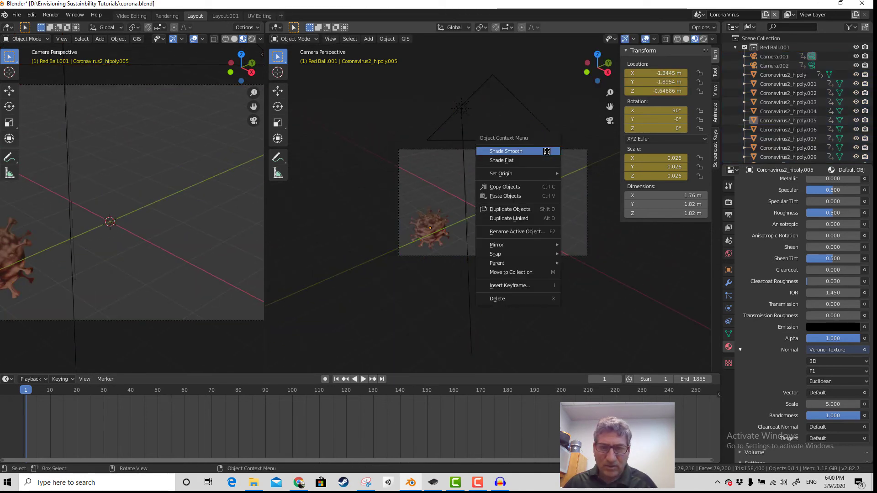
{"action": "left_click", "coordinate": [571, 149]}
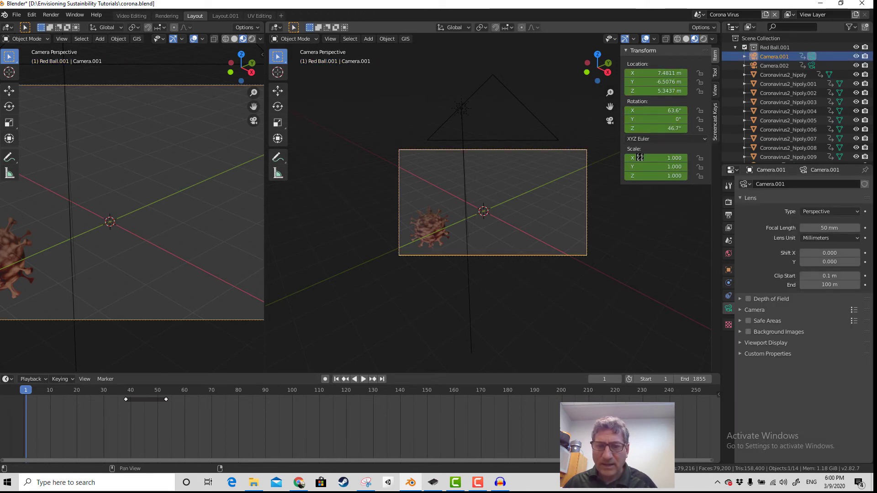
Move Camera.001 to about X 6.30, Y -8.49, Z 4.34 m and insert a location, rotation and scale keyframe at frame 1
{"action": "key", "text": "g"}
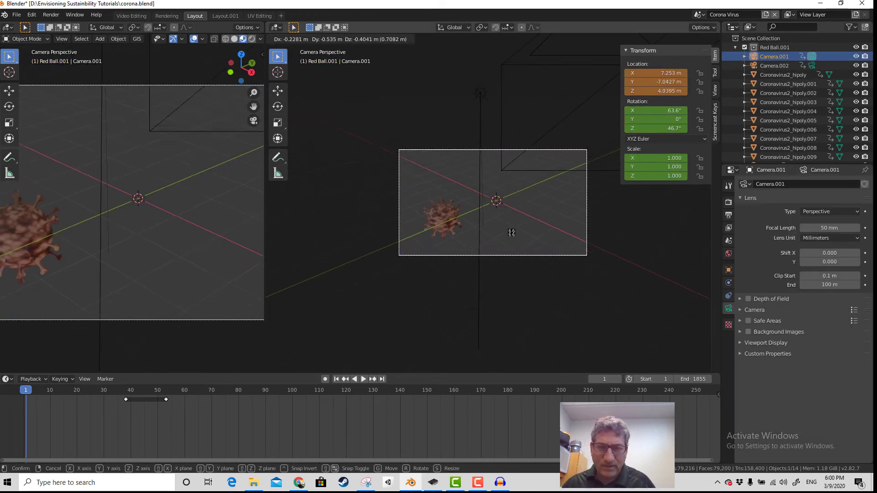
{"action": "left_click", "coordinate": [438, 258]}
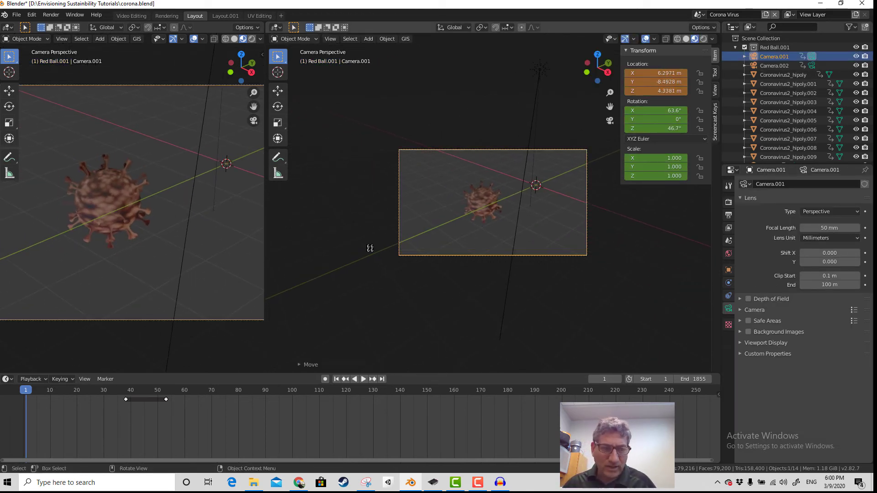
{"action": "key", "text": "i"}
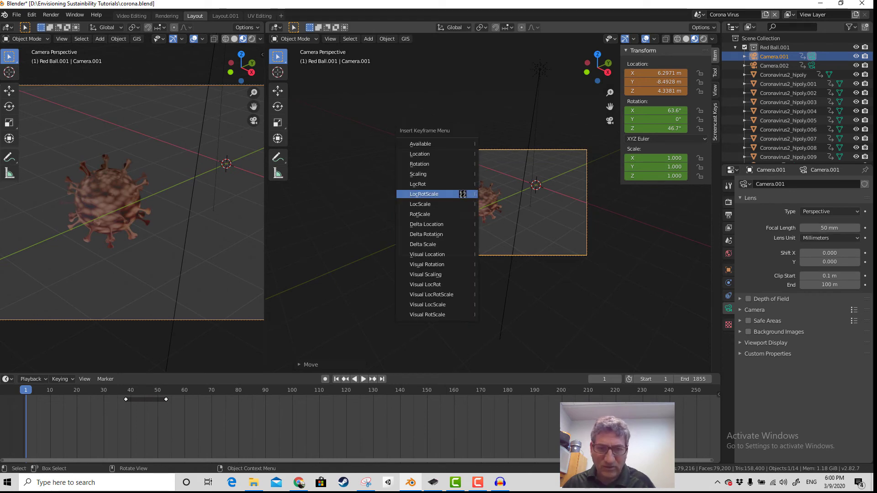
{"action": "left_click", "coordinate": [463, 194]}
At frame 20, move Camera.001 to about X 4.93, Y -4.29, Z 7.81 m and rotate it to about 44.9°, -3.69°, 60.5°
{"action": "key", "text": "space"}
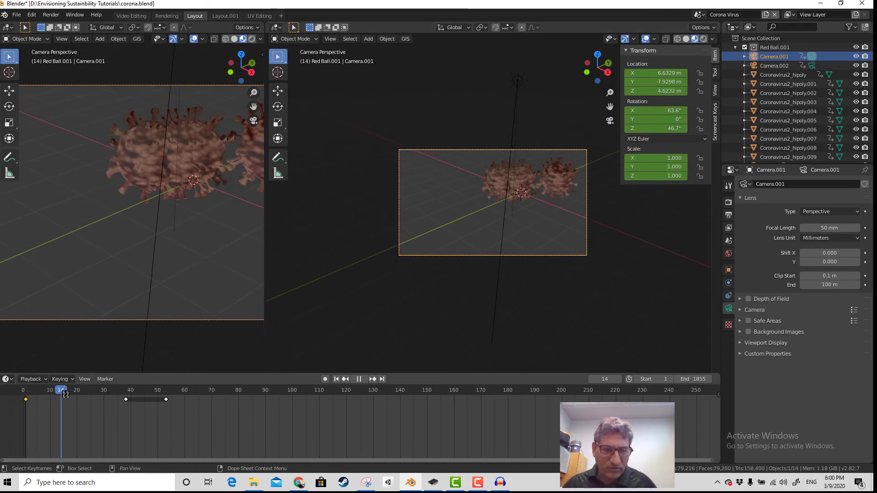
{"action": "key", "text": "space"}
{"action": "middle_click_drag", "start_coordinate": [499, 281], "coordinate": [584, 193]}
{"action": "key", "text": "g"}
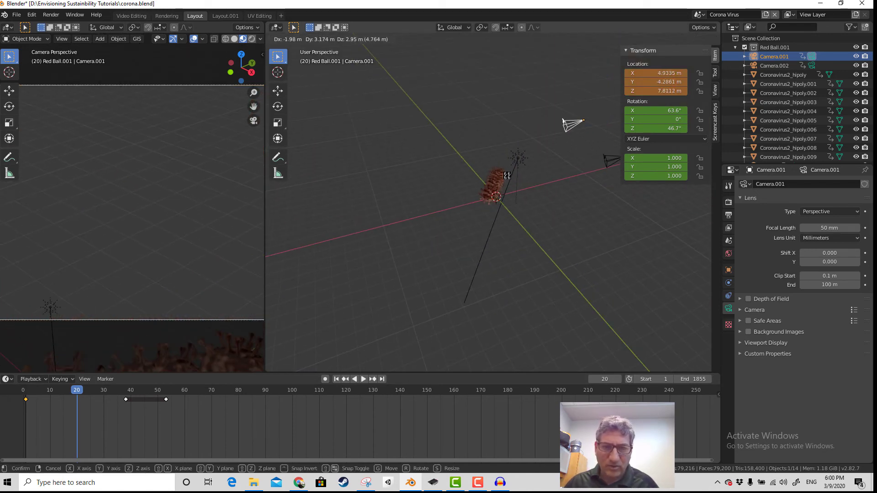
{"action": "left_click", "coordinate": [510, 180]}
{"action": "key", "text": "r"}
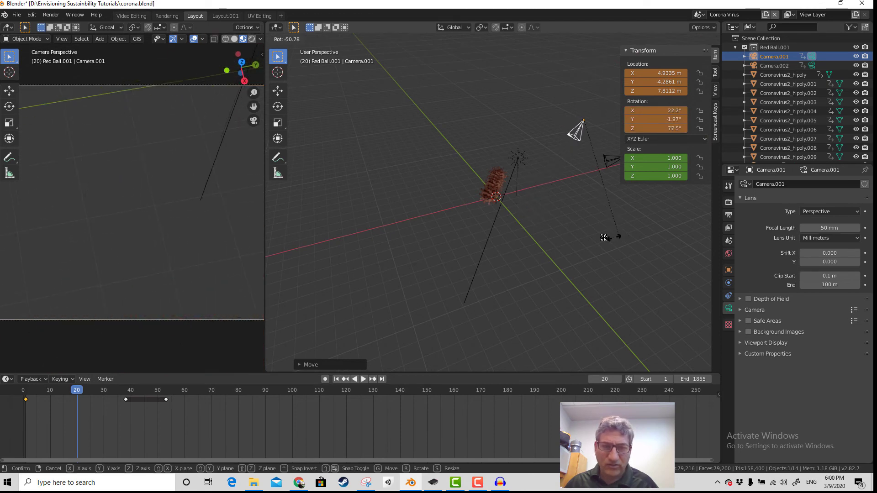
{"action": "left_click", "coordinate": [563, 231]}
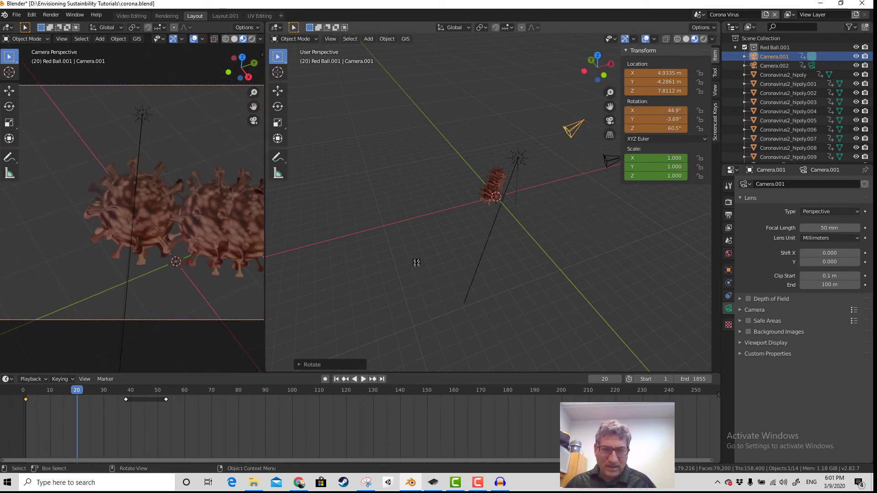
Reframe Camera.001 to about X 5.83, Y -2.94, Z 7.80 m and insert a location, rotation and scale keyframe at frame 20
{"action": "scroll", "coordinate": [227, 253], "scroll_direction": "down", "scroll_amount": 4}
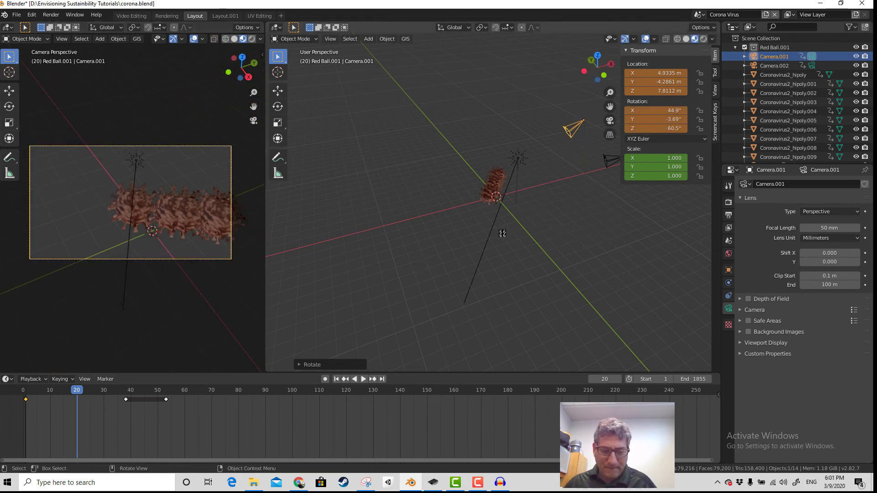
{"action": "key", "text": "g"}
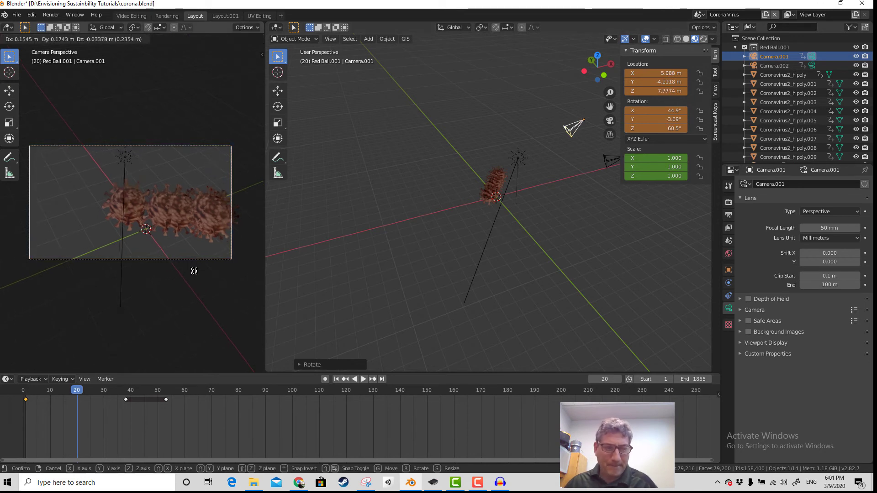
{"action": "left_click", "coordinate": [249, 288]}
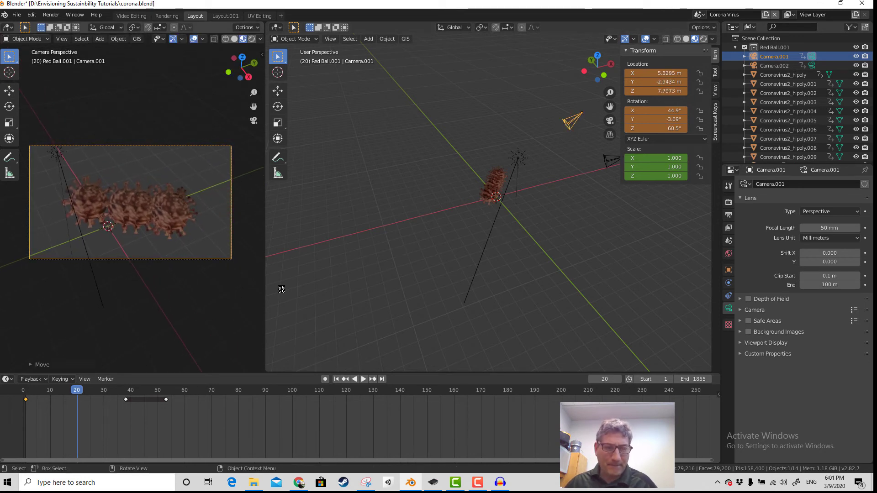
{"action": "key", "text": "i"}
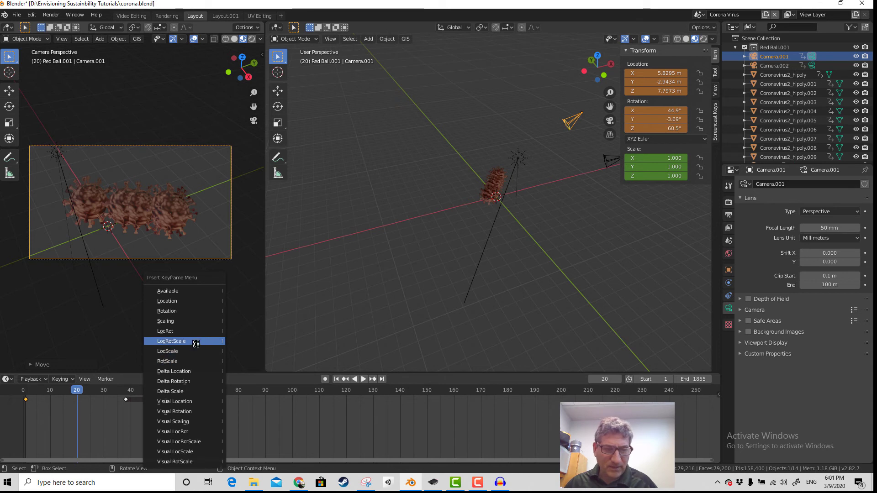
{"action": "left_click", "coordinate": [195, 343]}
Preview the animation, return to frame 20 and move Camera.001 closer to the viruses, to about X 3.82, Y -1.62, Z 5.15 m
{"action": "key", "text": "space"}
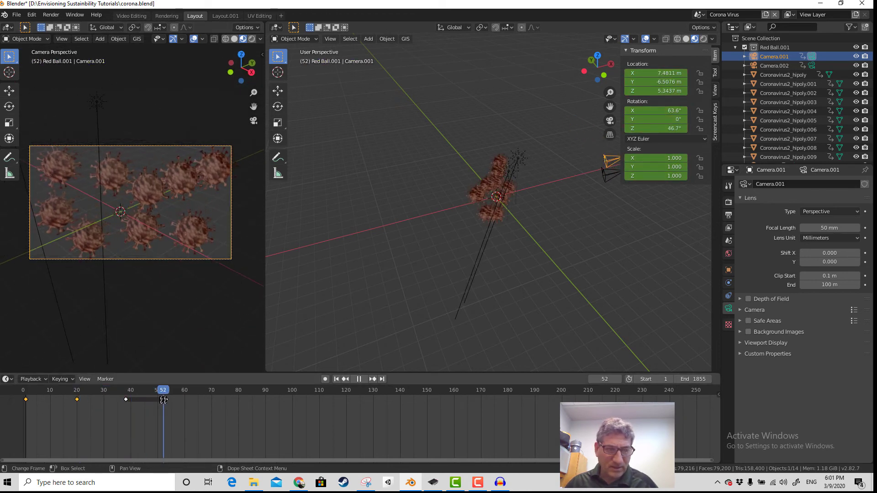
{"action": "left_click_drag", "start_coordinate": [152, 399], "coordinate": [77, 401]}
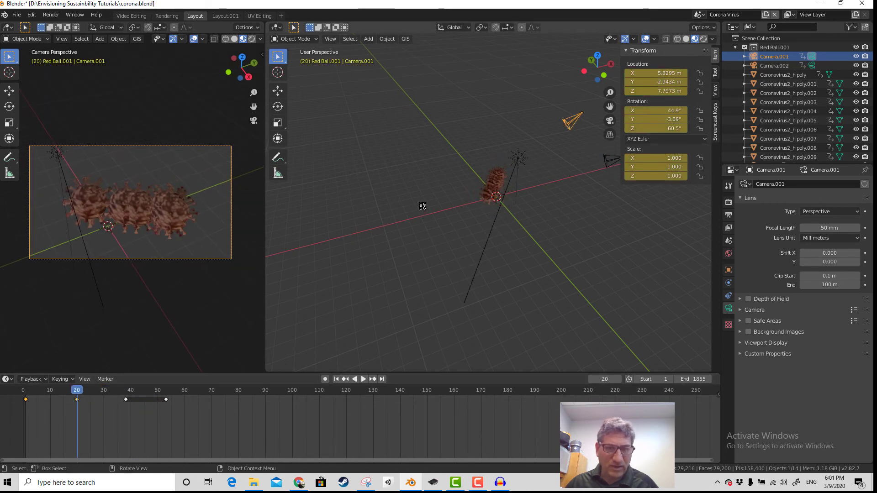
{"action": "key", "text": "g"}
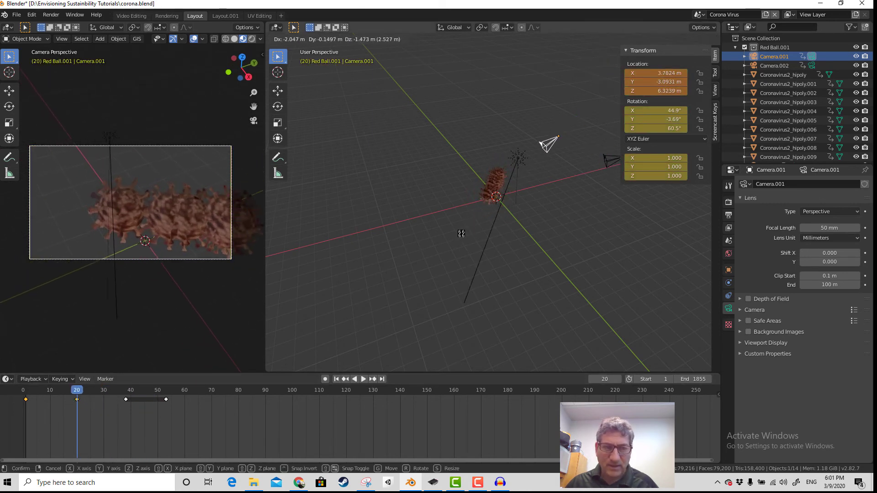
{"action": "left_click", "coordinate": [448, 244]}
{"action": "key", "text": "g"}
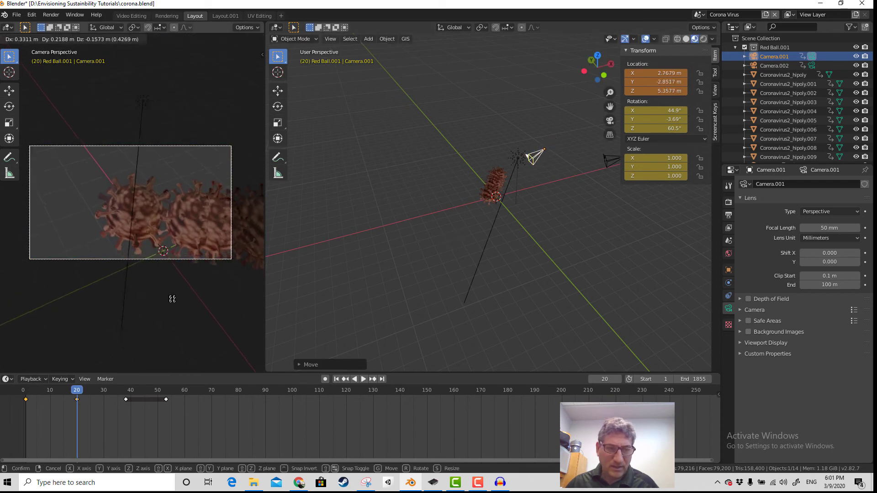
{"action": "left_click", "coordinate": [239, 307]}
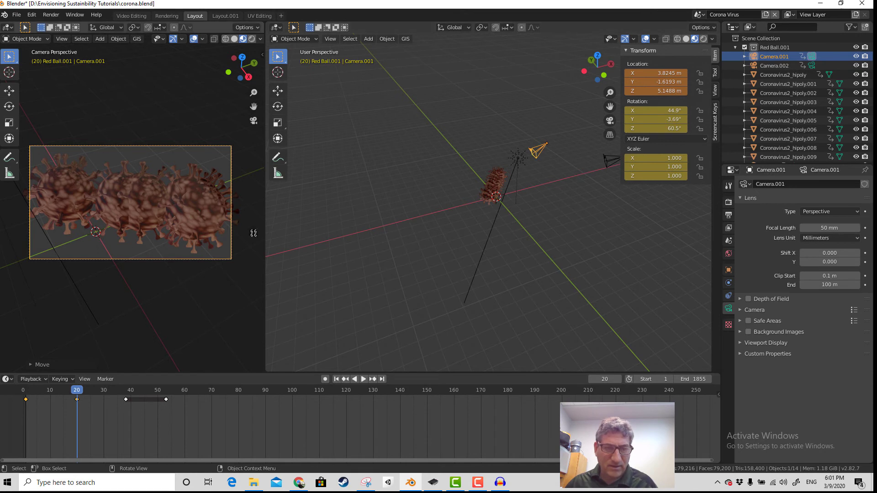
Insert a keyframe for Camera.001's closer position at frame 20 and play the animation through to frame 53
{"action": "key", "text": "i"}
{"action": "left_click", "coordinate": [473, 214]}
{"action": "key", "text": "space"}
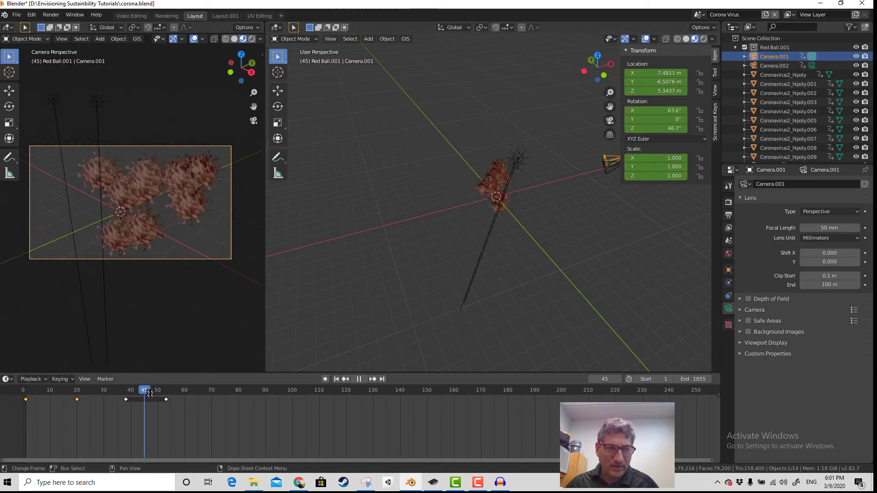
{"action": "key", "text": "space"}
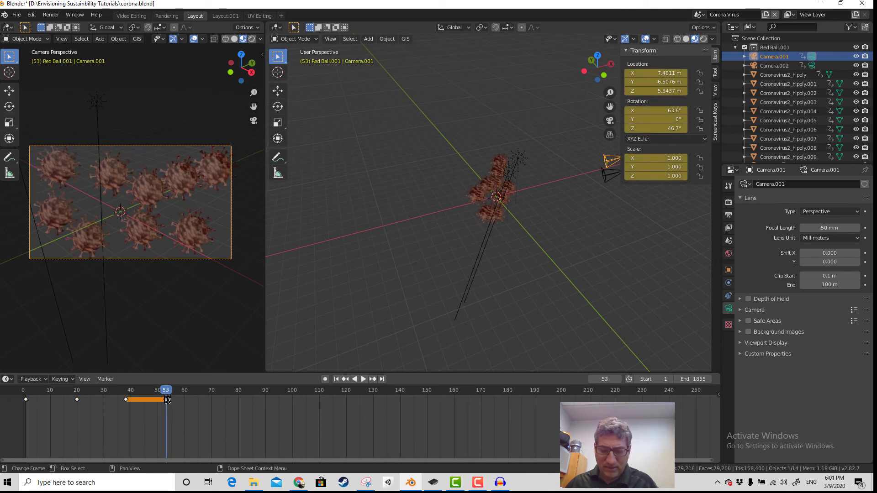
Delete Camera.001's keyframe at frame 53 and scrub the timeline back to frame 1
{"action": "key", "text": "x"}
{"action": "left_click", "coordinate": [153, 399]}
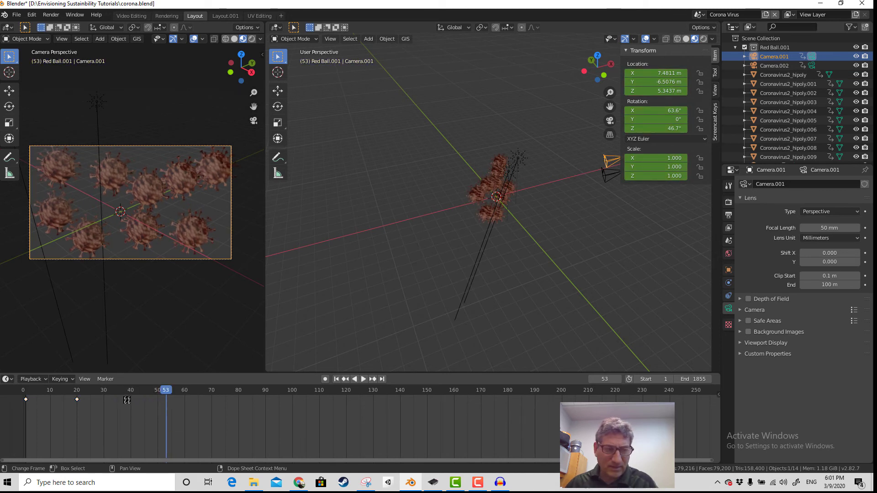
{"action": "left_click_drag", "start_coordinate": [160, 394], "coordinate": [25, 400]}
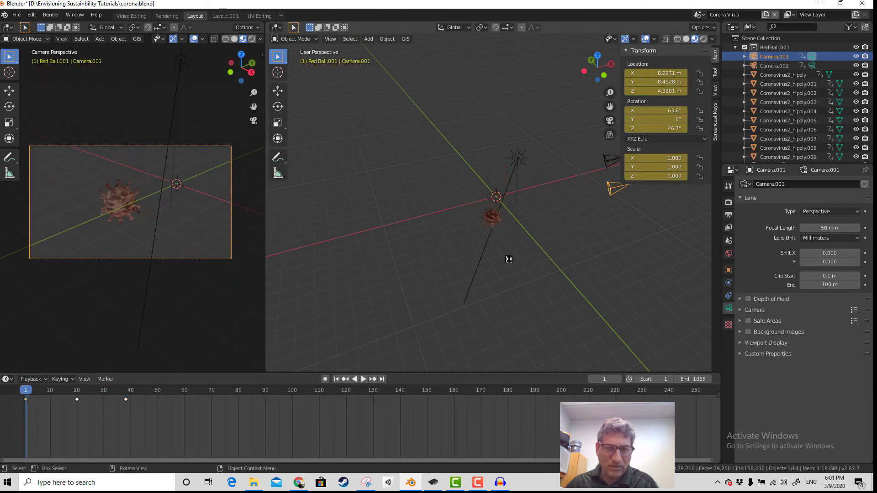
Move Camera.001 close to the single virus at frame 1, to about X 1.38, Y -4.57, Z 1.28 m
{"action": "key", "text": "g"}
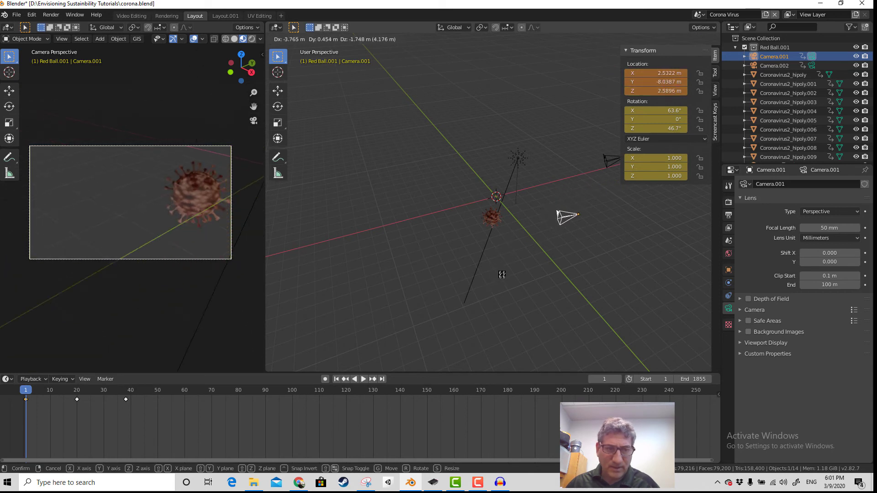
{"action": "left_click", "coordinate": [482, 275]}
{"action": "key", "text": "g"}
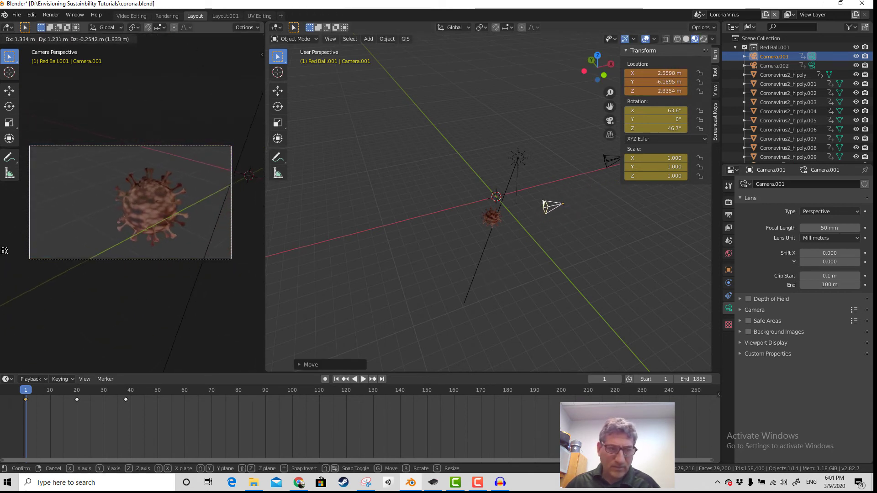
{"action": "left_click", "coordinate": [196, 274]}
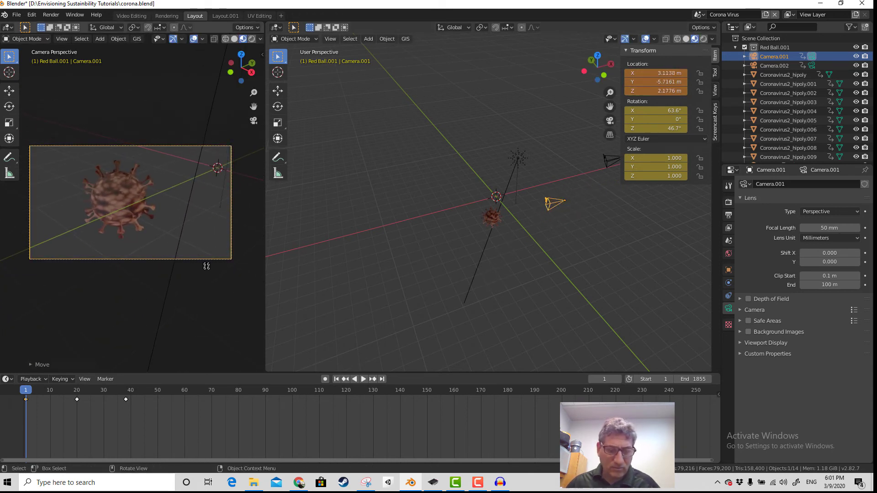
{"action": "key", "text": "g"}
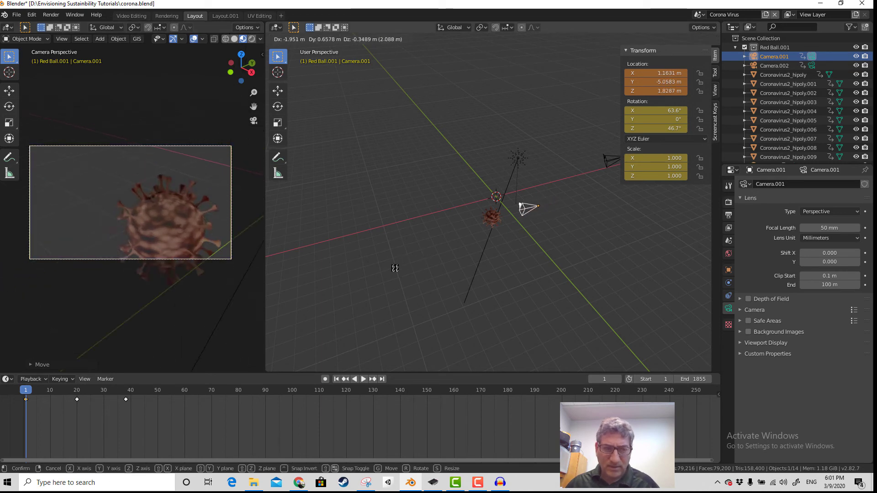
{"action": "left_click", "coordinate": [181, 281]}
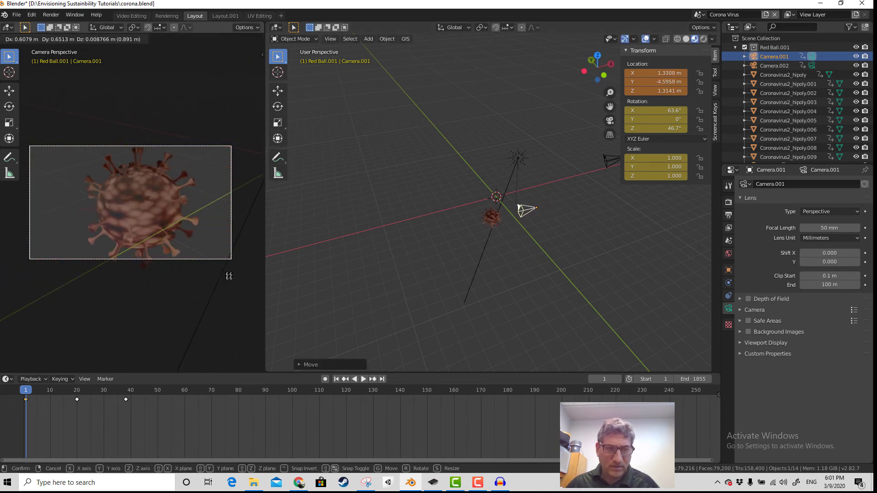
{"action": "left_click", "coordinate": [197, 320]}
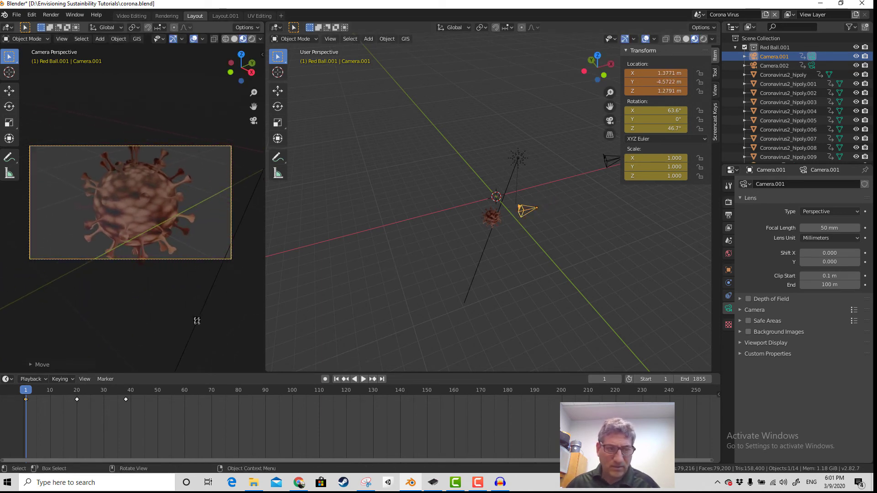
Insert a location, rotation and scale keyframe for Camera.001 at frame 1, preview the animation and scrub to frame 58
{"action": "key", "text": "i"}
{"action": "left_click", "coordinate": [427, 246]}
{"action": "key", "text": "space"}
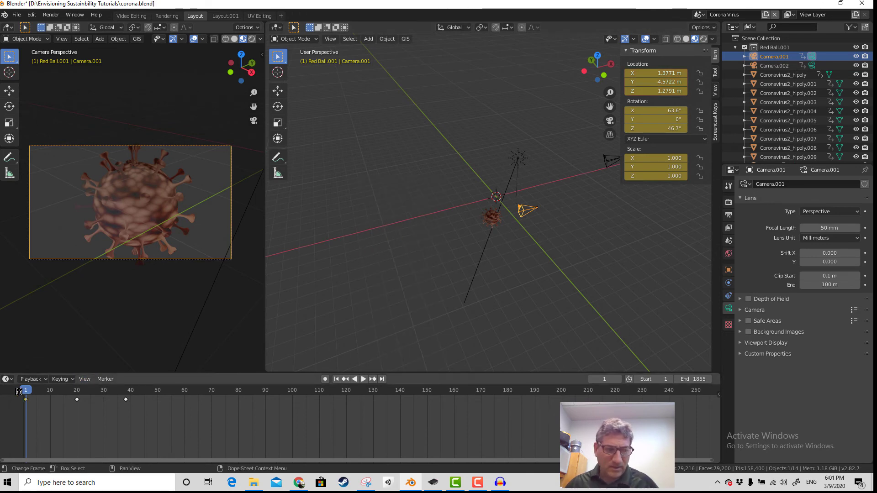
{"action": "left_click_drag", "start_coordinate": [44, 391], "coordinate": [179, 385]}
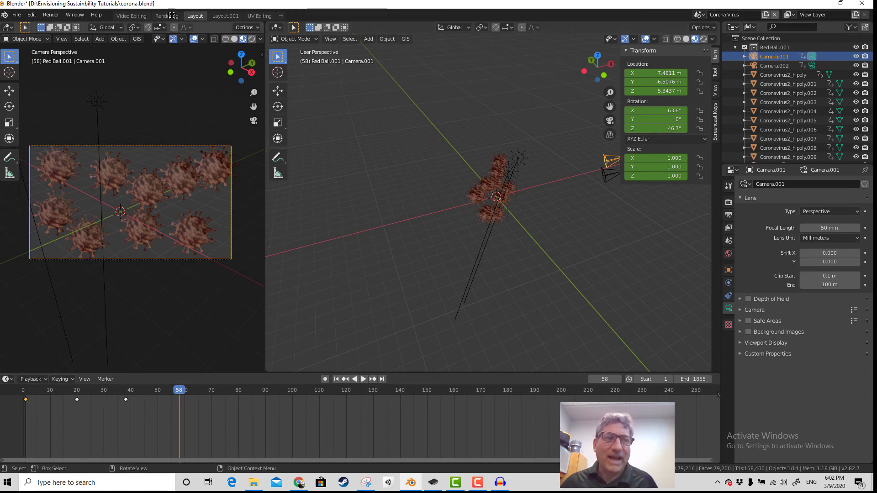
Go to the Video Editing workspace and switch the active scene to Corona Virus.001
{"action": "left_click", "coordinate": [131, 15]}
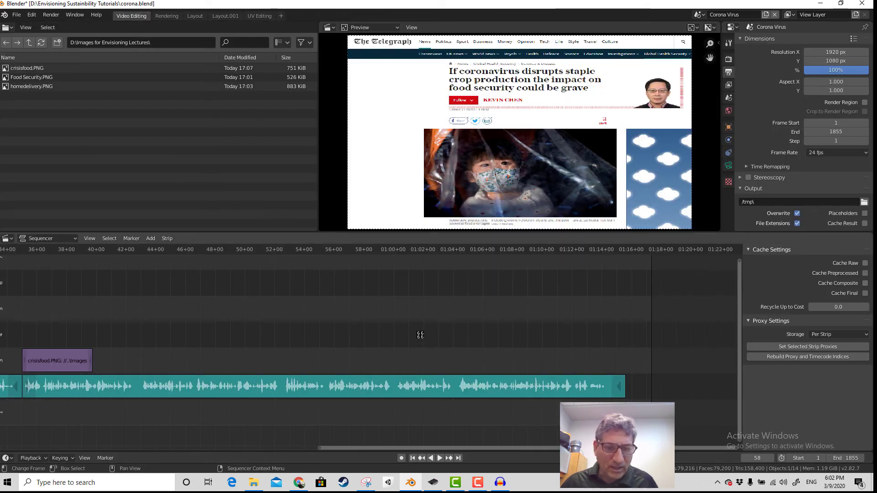
{"action": "scroll", "coordinate": [420, 335], "scroll_direction": "down", "scroll_amount": 4}
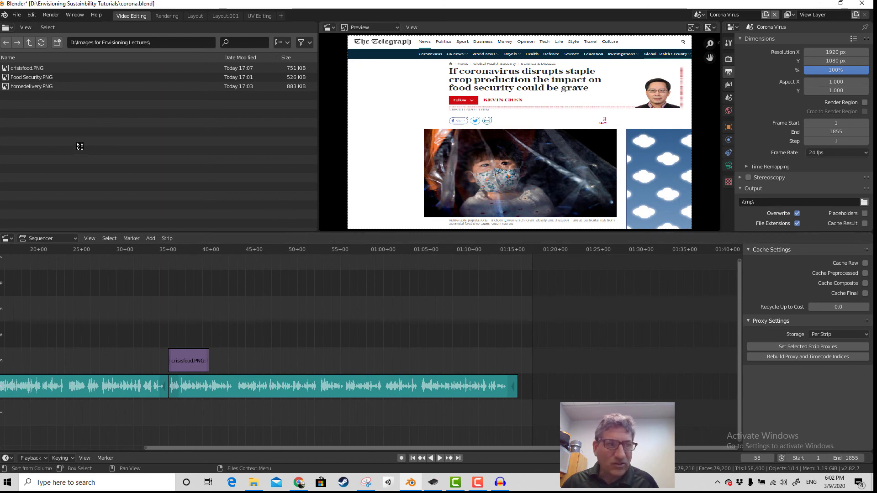
{"action": "left_click", "coordinate": [149, 238]}
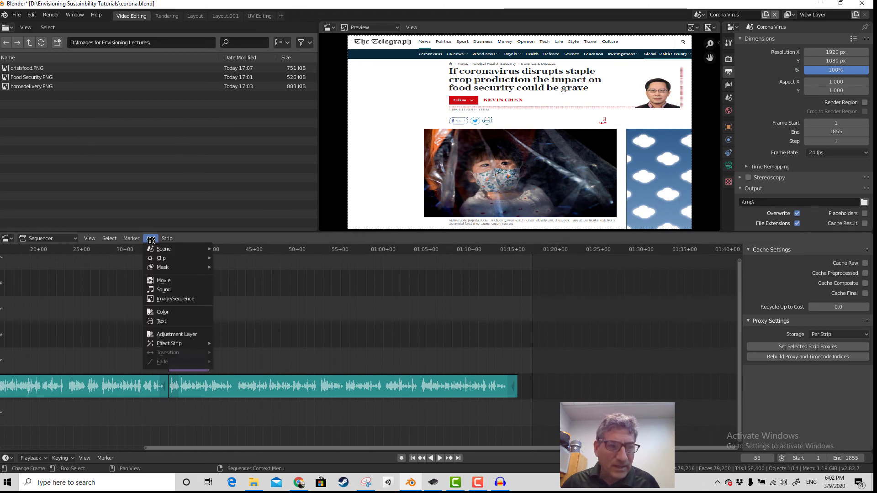
{"action": "mouse_move", "coordinate": [162, 251]}
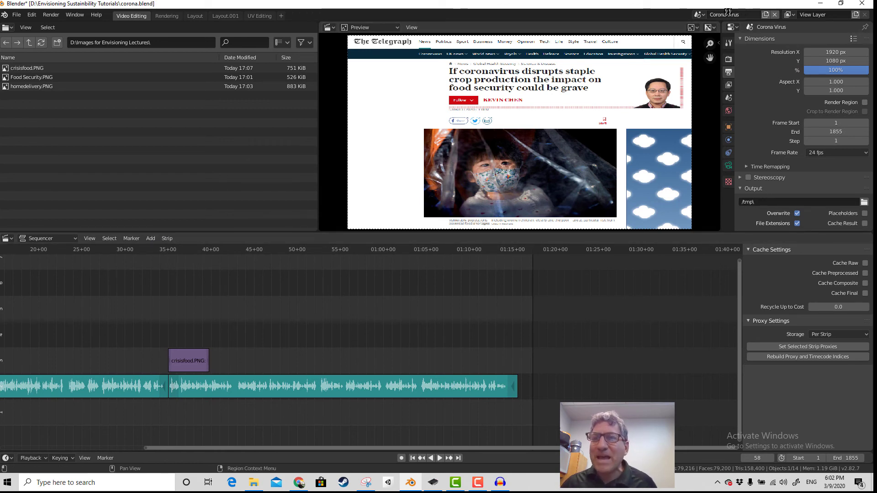
{"action": "left_click", "coordinate": [701, 14]}
{"action": "left_click", "coordinate": [731, 34]}
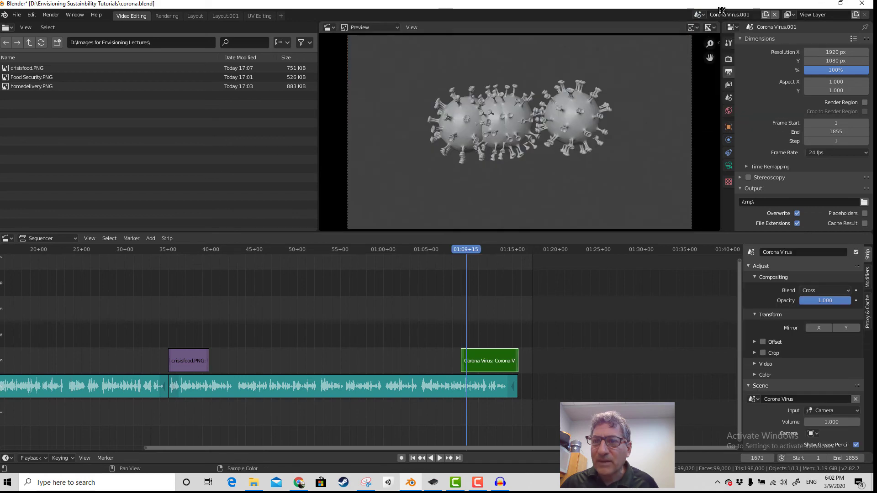
Play back the Corona Virus scene strip at the narration's end to check its animation and timing
{"action": "key", "text": "space"}
{"action": "left_click_drag", "start_coordinate": [471, 252], "coordinate": [449, 257]}
{"action": "key", "text": "space"}
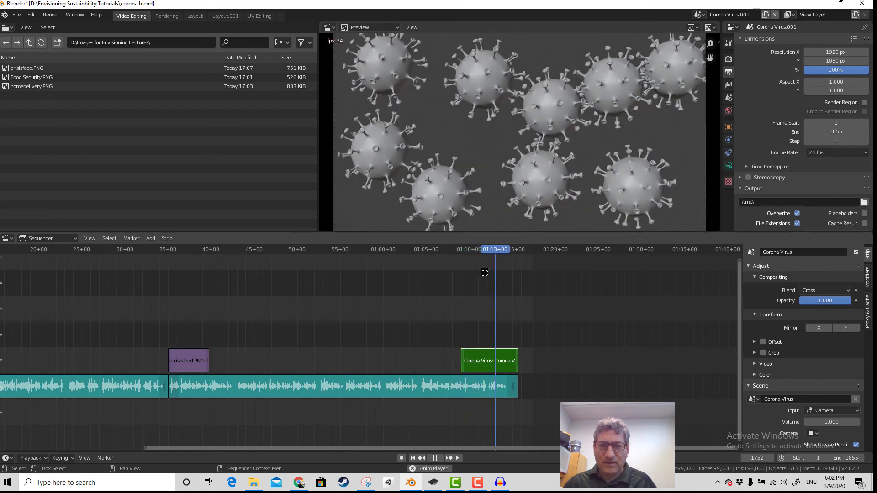
{"action": "left_click_drag", "start_coordinate": [450, 249], "coordinate": [385, 254]}
{"action": "key", "text": "space"}
{"action": "key", "text": "space"}
{"action": "left_click", "coordinate": [457, 250]}
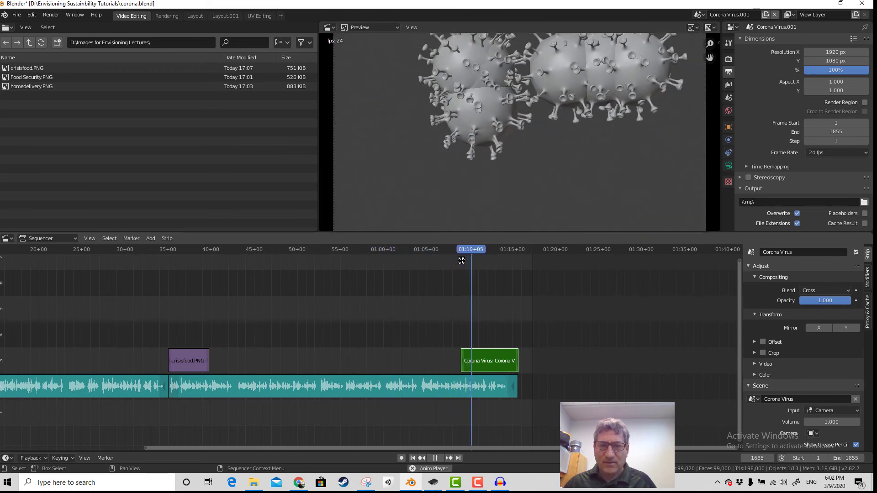
{"action": "key", "text": "space"}
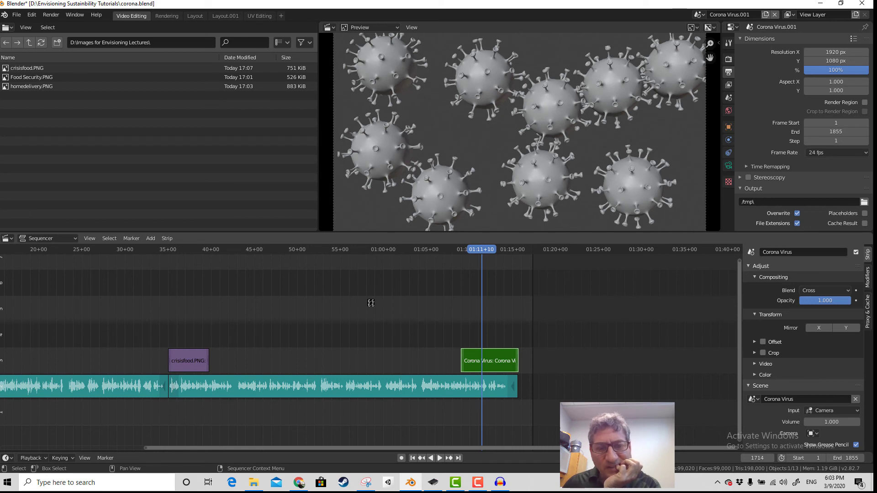
Listen to the narration in the gap after the crisisfood.PNG strip and stop at about 42+23
{"action": "left_click_drag", "start_coordinate": [284, 257], "coordinate": [240, 270]}
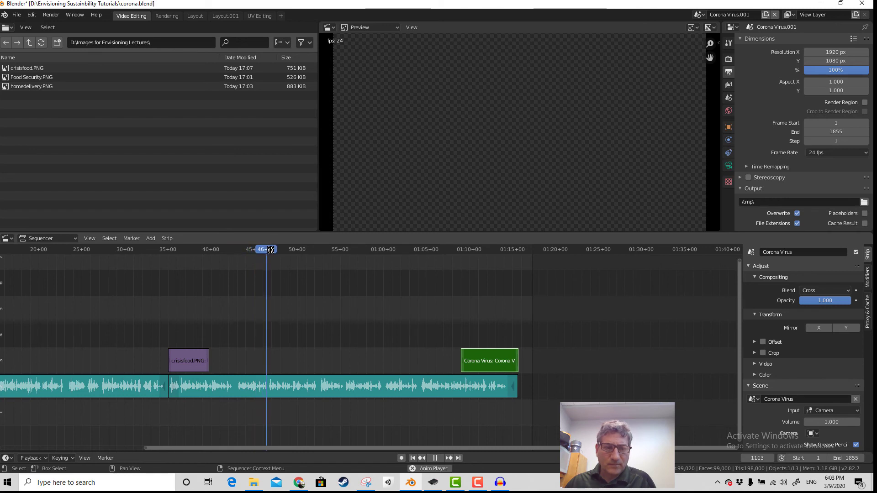
{"action": "left_click_drag", "start_coordinate": [261, 250], "coordinate": [239, 249]}
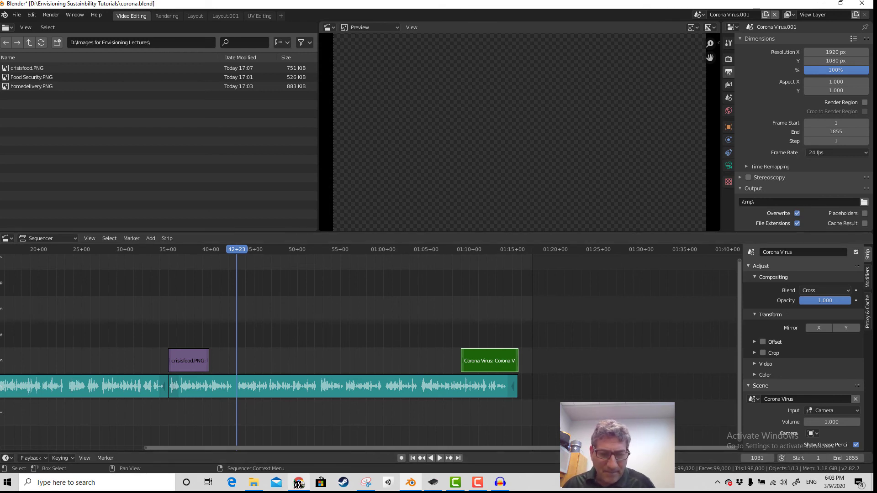
{"action": "mouse_move", "coordinate": [299, 484]}
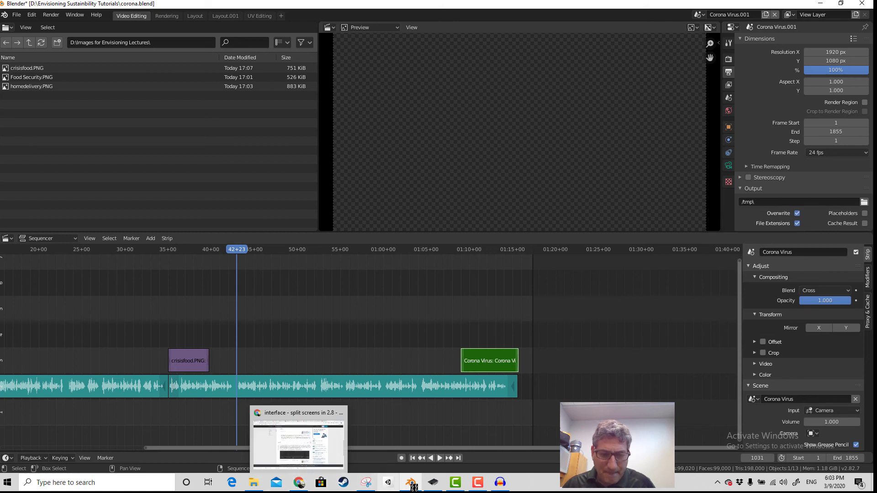
{"action": "left_click", "coordinate": [478, 483]}
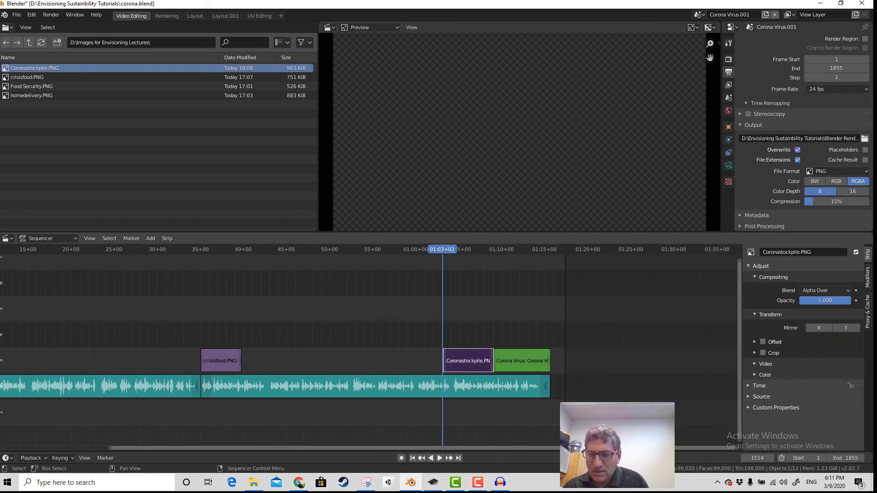
Preview the Coronastockpile.PNG strip with the narration and stop the playhead at 01:07+02
{"action": "key", "text": "space"}
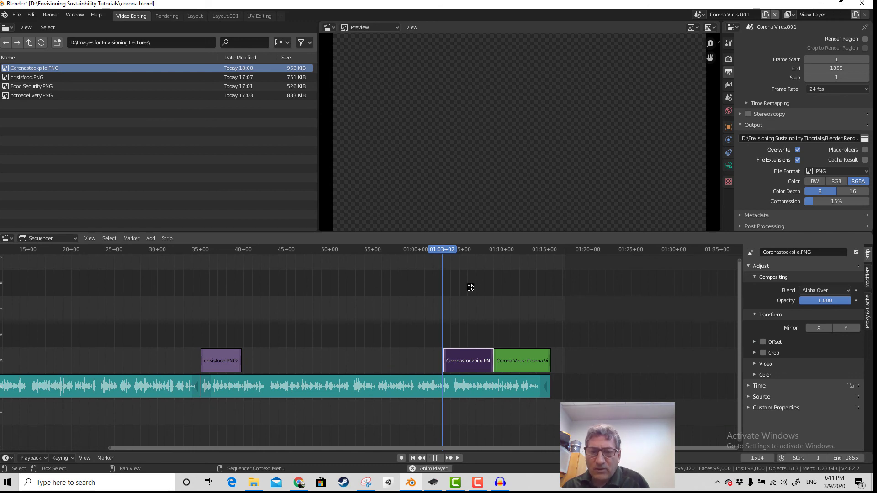
{"action": "left_click_drag", "start_coordinate": [501, 251], "coordinate": [477, 261]}
{"action": "key", "text": "space"}
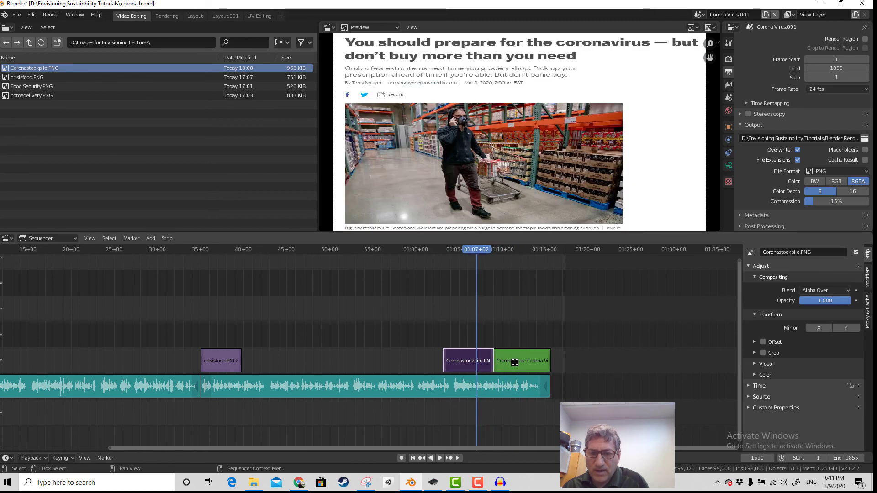
Raise the Corona Virus strip one channel, slightly overlapping Coronastockpile.PNG, and add a Cross transition from Coronastockpile.PNG to it
{"action": "left_click_drag", "start_coordinate": [508, 362], "coordinate": [507, 345]}
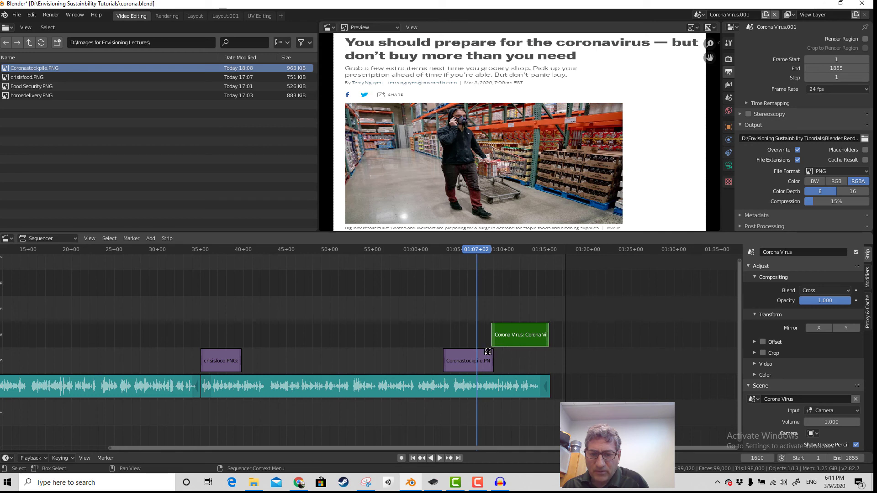
{"action": "left_click", "coordinate": [466, 361]}
{"action": "left_click", "coordinate": [526, 333]}
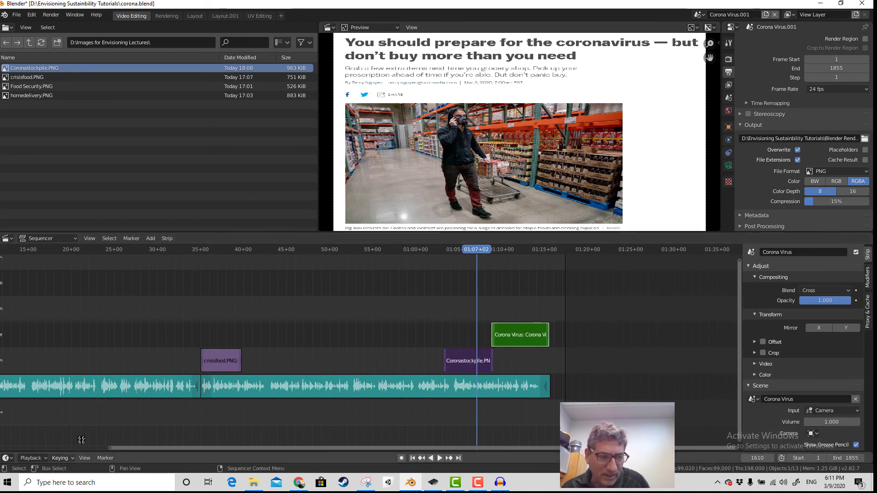
{"action": "left_click", "coordinate": [150, 238]}
{"action": "mouse_move", "coordinate": [175, 351]}
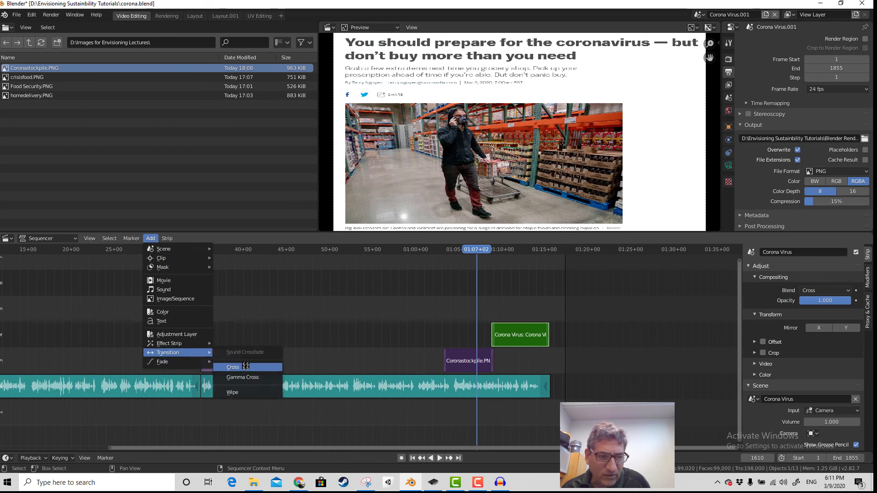
{"action": "left_click", "coordinate": [232, 366]}
Play the sequence across the new Cross transition, with the playhead brought back to 01:03+09
{"action": "key", "text": "space"}
{"action": "left_click_drag", "start_coordinate": [484, 252], "coordinate": [445, 267]}
{"action": "key", "text": "space"}
{"action": "key", "text": "space"}
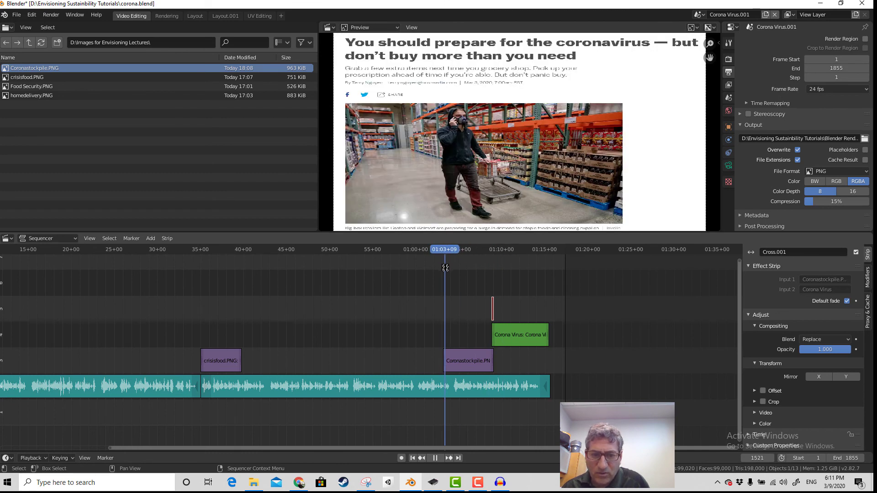
{"action": "key", "text": "space"}
{"action": "right_click", "coordinate": [406, 250]}
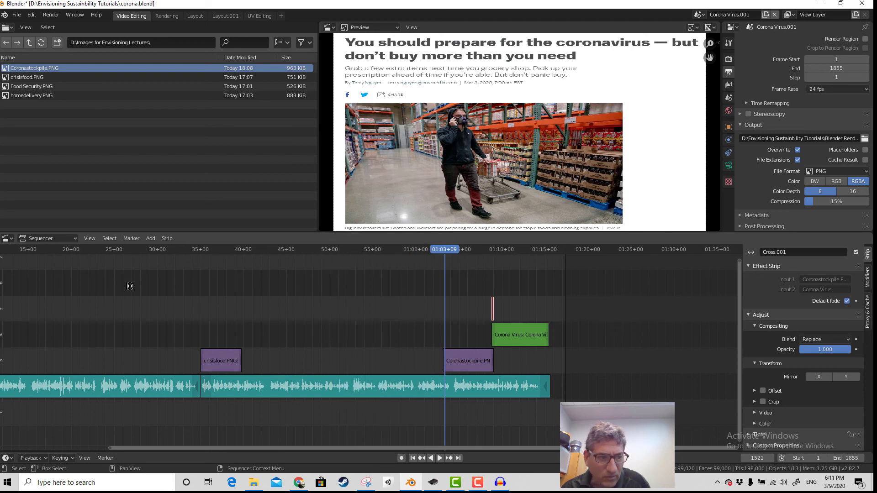
{"action": "left_click", "coordinate": [89, 239]}
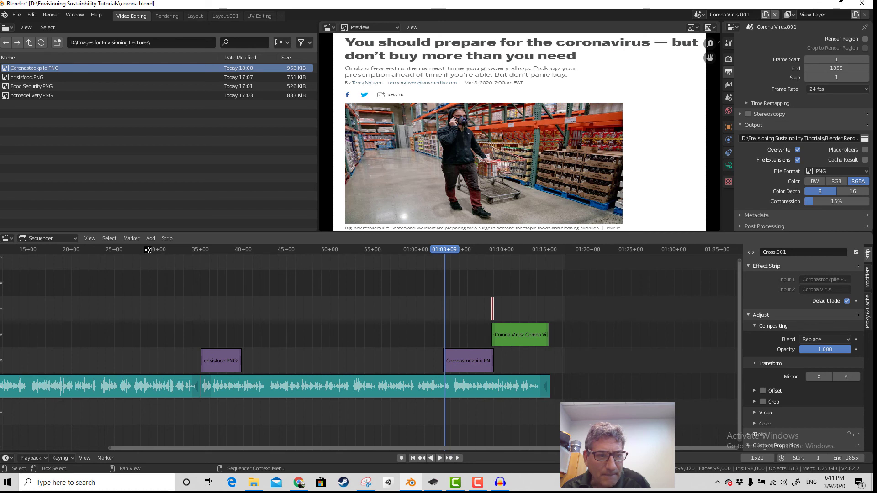
{"action": "left_click", "coordinate": [90, 238]}
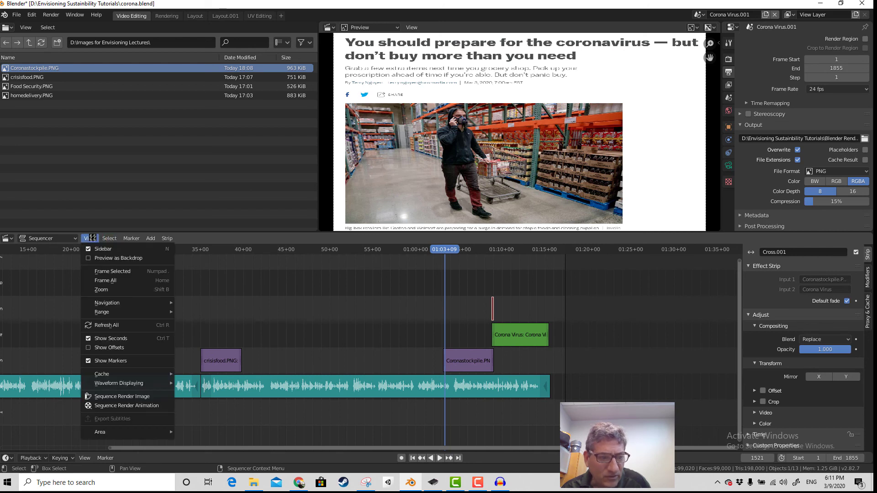
{"action": "mouse_move", "coordinate": [110, 239]}
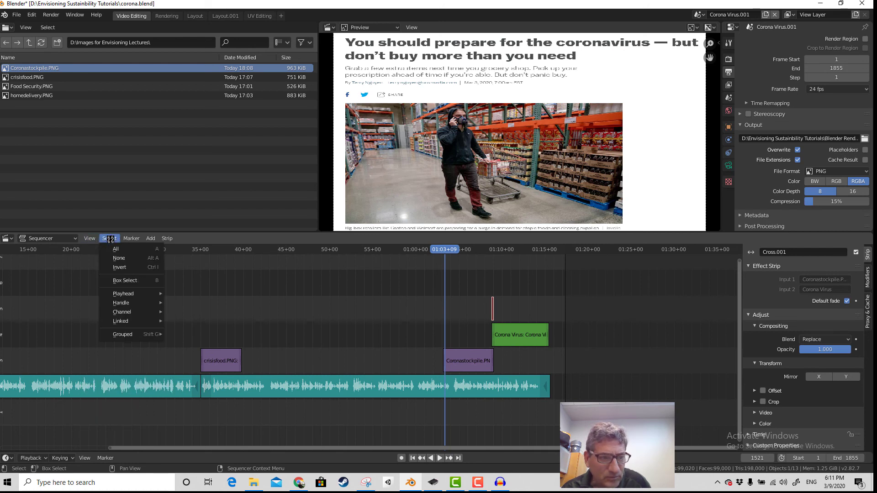
{"action": "mouse_move", "coordinate": [174, 239]}
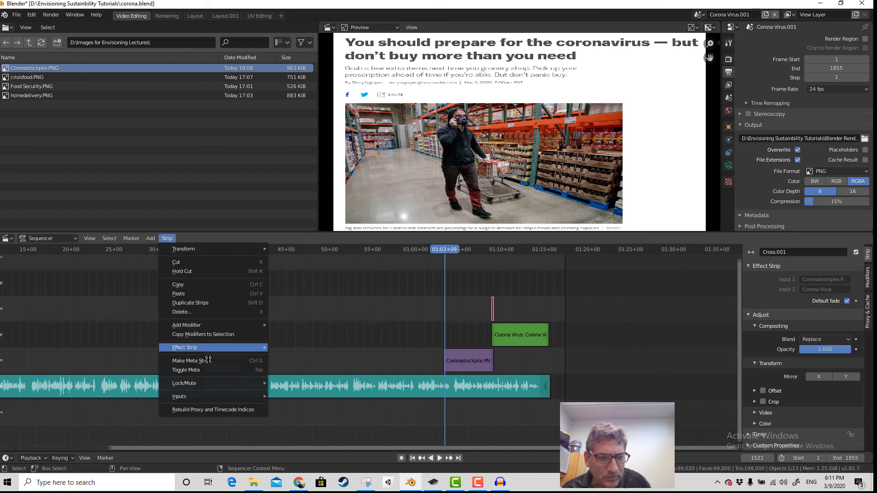
{"action": "right_click", "coordinate": [305, 251]}
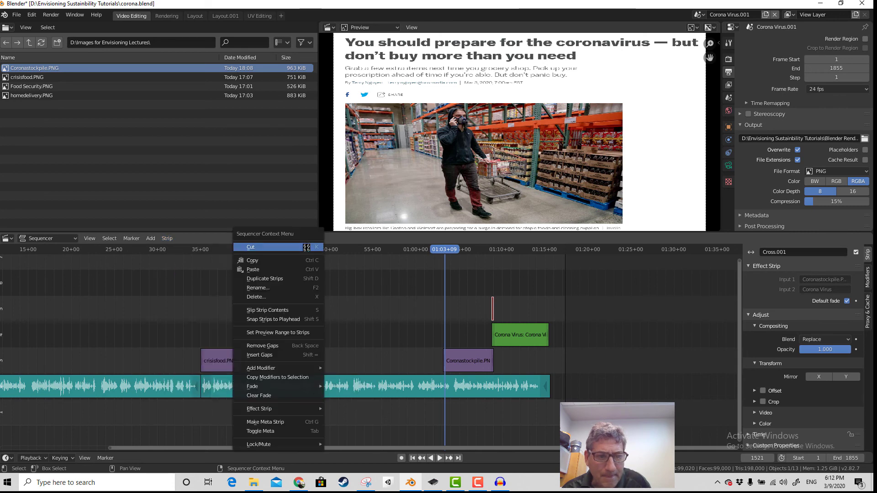
{"action": "right_click", "coordinate": [366, 253]}
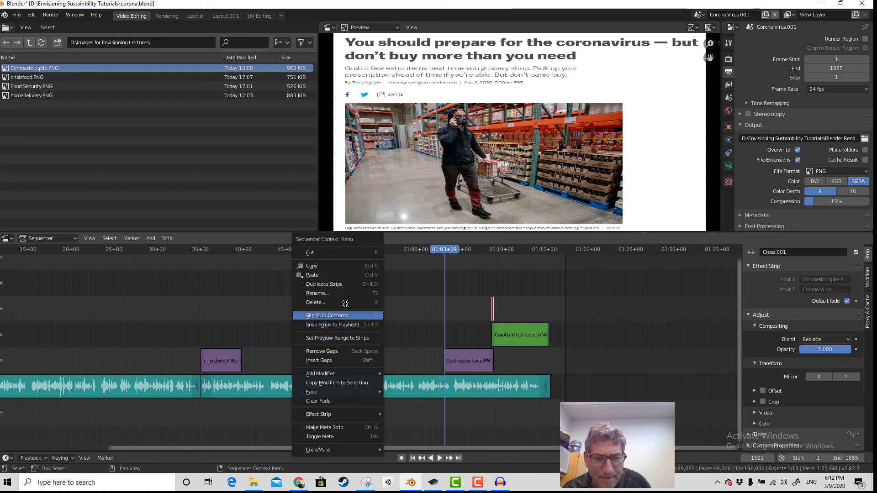
{"action": "left_click", "coordinate": [723, 249]}
Scrub the sequence from 01:03+05 to 01:14+23 to check the transition and the ending
{"action": "left_click_drag", "start_coordinate": [500, 252], "coordinate": [443, 266]}
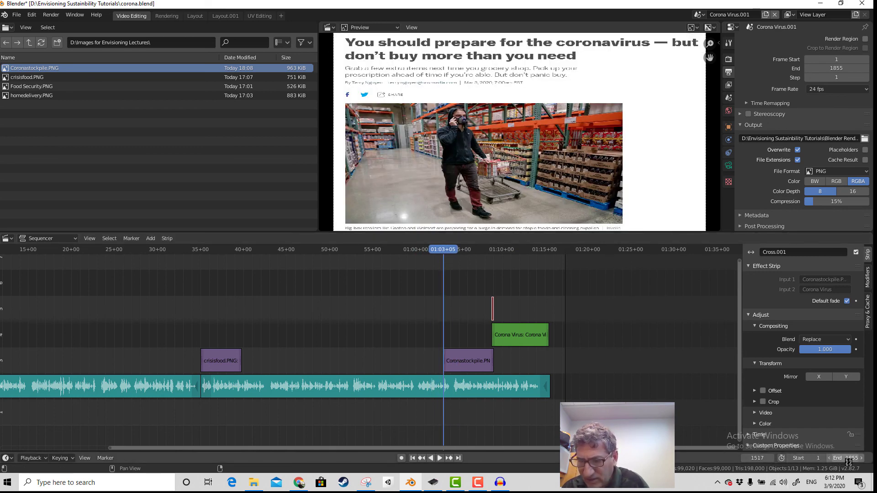
{"action": "left_click_drag", "start_coordinate": [446, 249], "coordinate": [545, 266]}
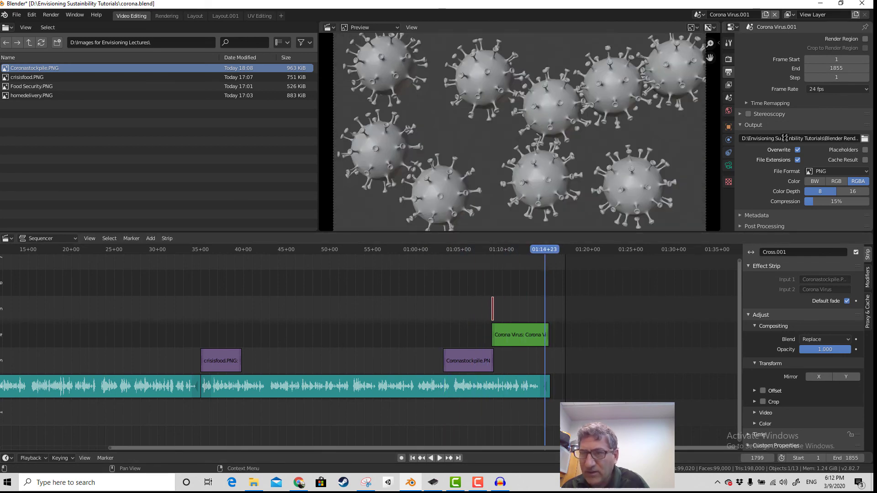
Set the render's start frame to 1517 and enable Render Region
{"action": "left_click", "coordinate": [840, 59]}
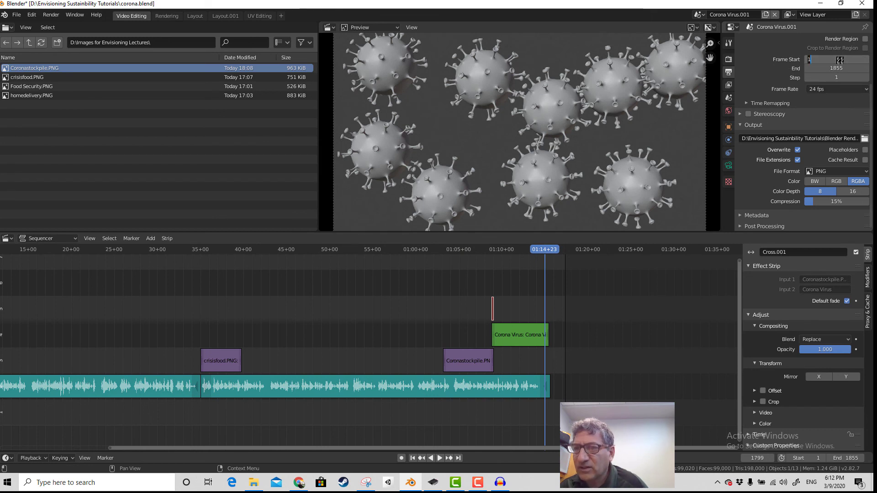
{"action": "type", "text": "5"}
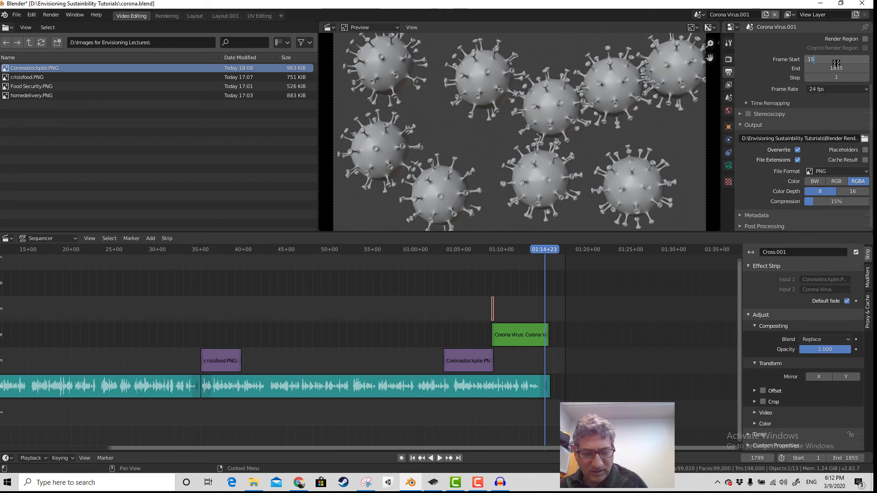
{"action": "type", "text": "1"}
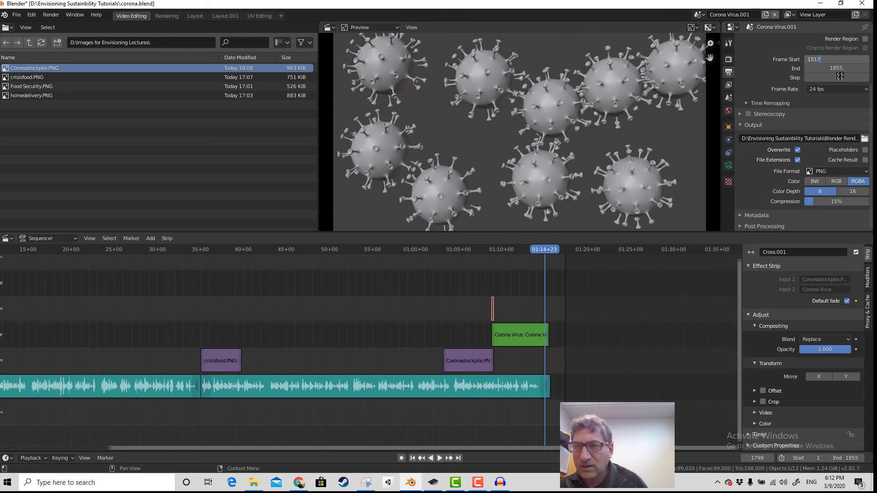
{"action": "type", "text": "7"}
{"action": "key", "text": "Return"}
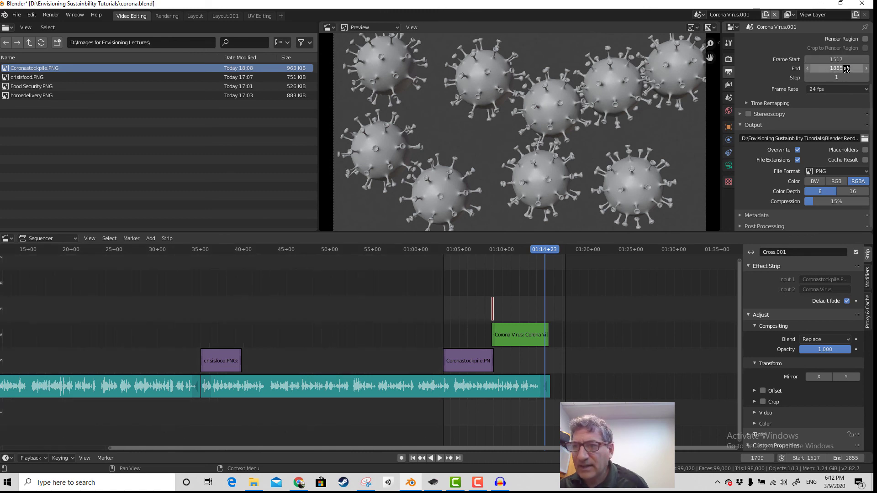
{"action": "left_click", "coordinate": [864, 39]}
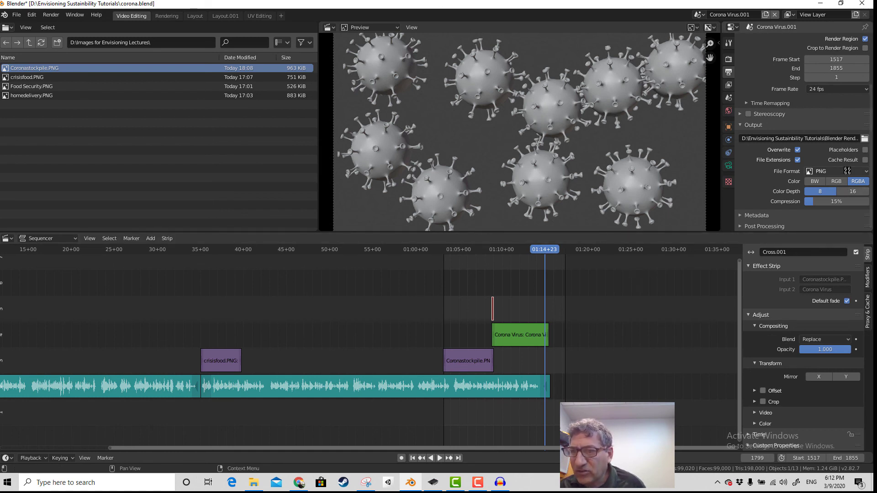
Open the output location browser at the Blender Renders folder and set the output file format to FFmpeg video
{"action": "left_click", "coordinate": [865, 139]}
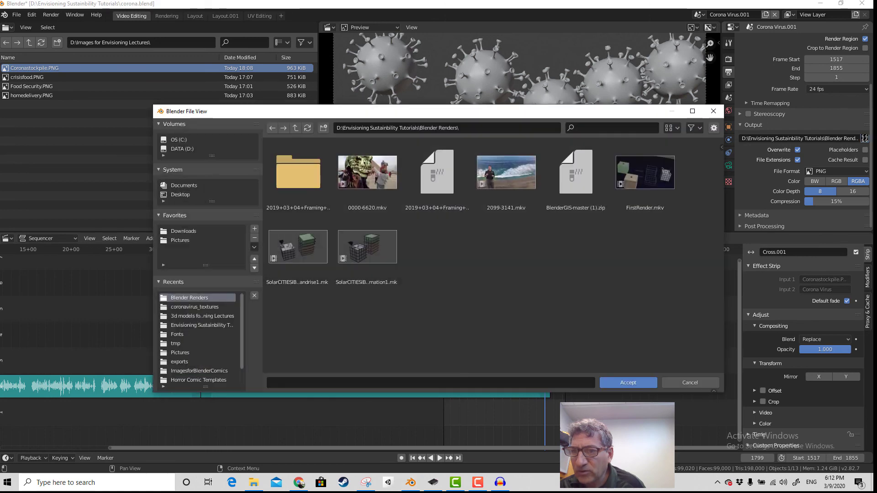
{"action": "left_click", "coordinate": [778, 124]}
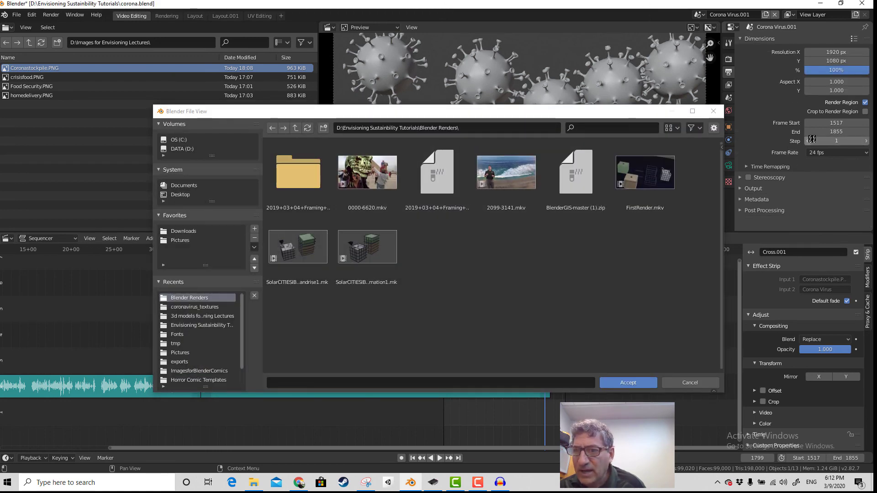
{"action": "left_click", "coordinate": [740, 187]}
{"action": "scroll", "coordinate": [750, 188], "scroll_direction": "down", "scroll_amount": 3}
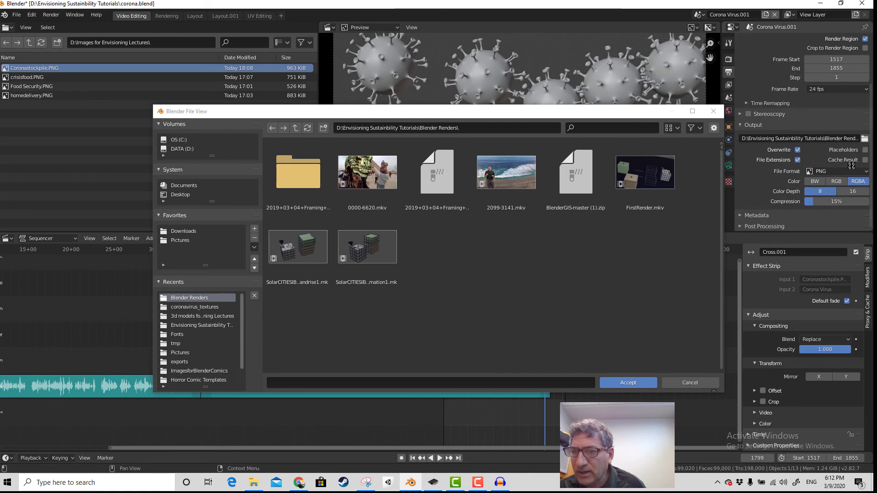
{"action": "left_click", "coordinate": [862, 171]}
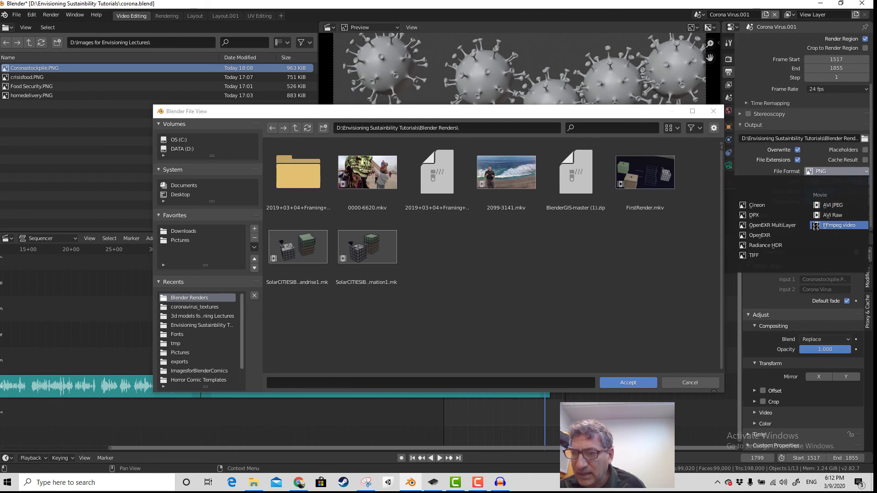
{"action": "left_click", "coordinate": [816, 225]}
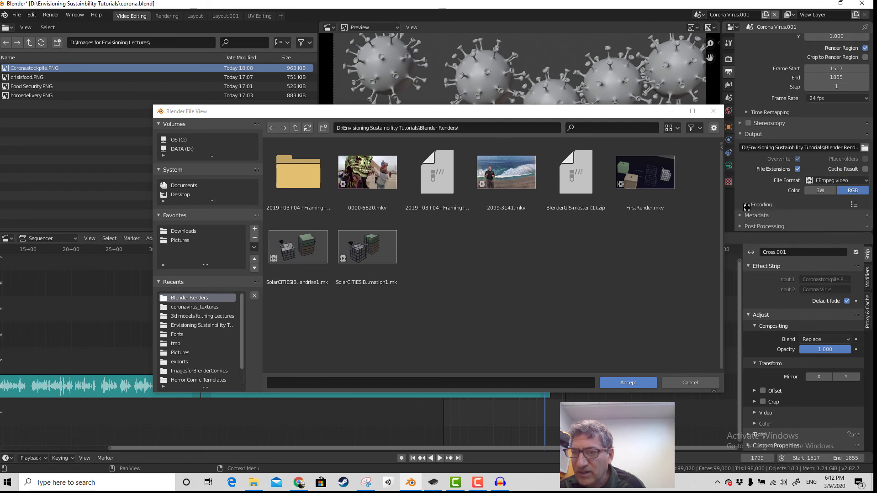
Set the audio codec to MP3 in the encoding settings and accept the Blender Renders folder as output location
{"action": "left_click", "coordinate": [746, 204]}
{"action": "scroll", "coordinate": [786, 195], "scroll_direction": "down", "scroll_amount": 6}
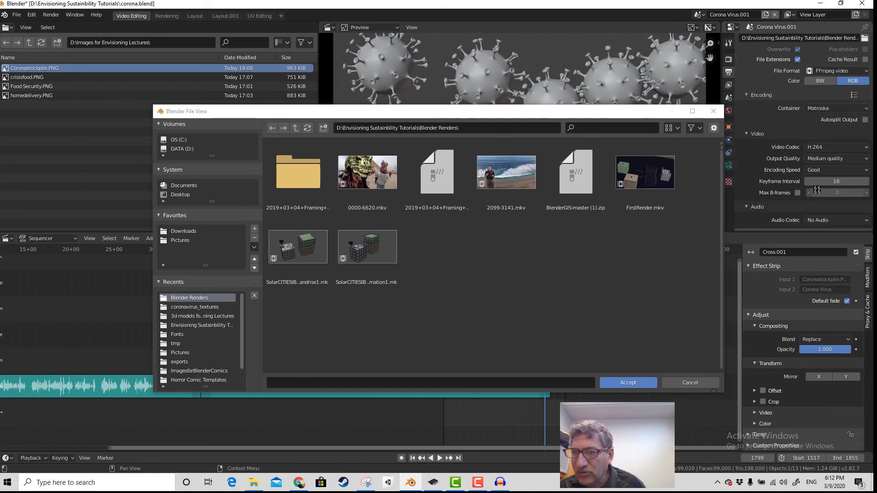
{"action": "scroll", "coordinate": [797, 198], "scroll_direction": "down", "scroll_amount": 2}
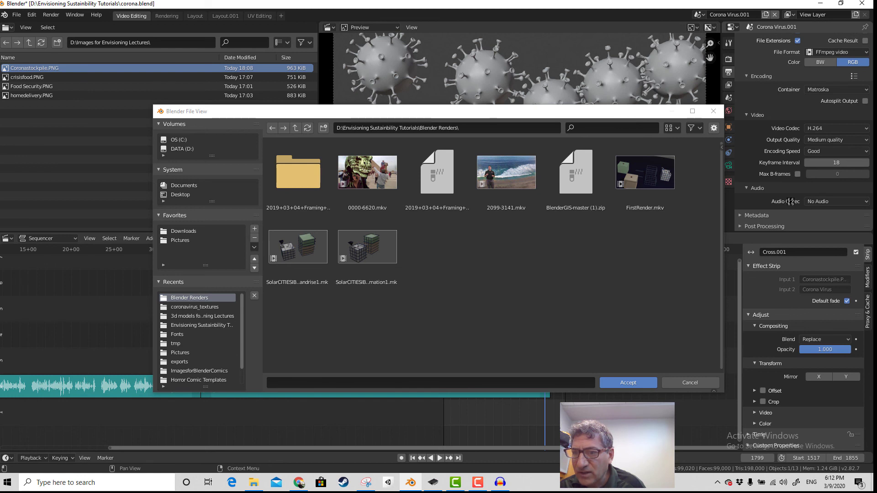
{"action": "left_click", "coordinate": [839, 201]}
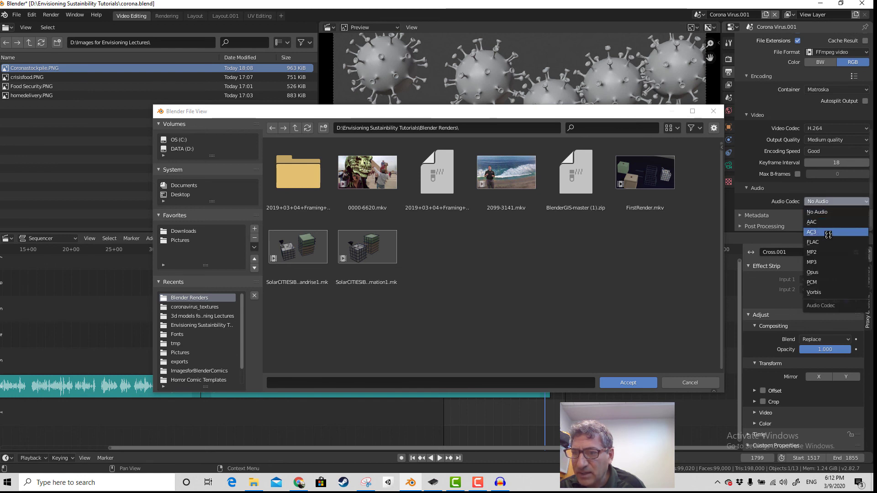
{"action": "left_click", "coordinate": [812, 262]}
{"action": "scroll", "coordinate": [795, 186], "scroll_direction": "up", "scroll_amount": 2}
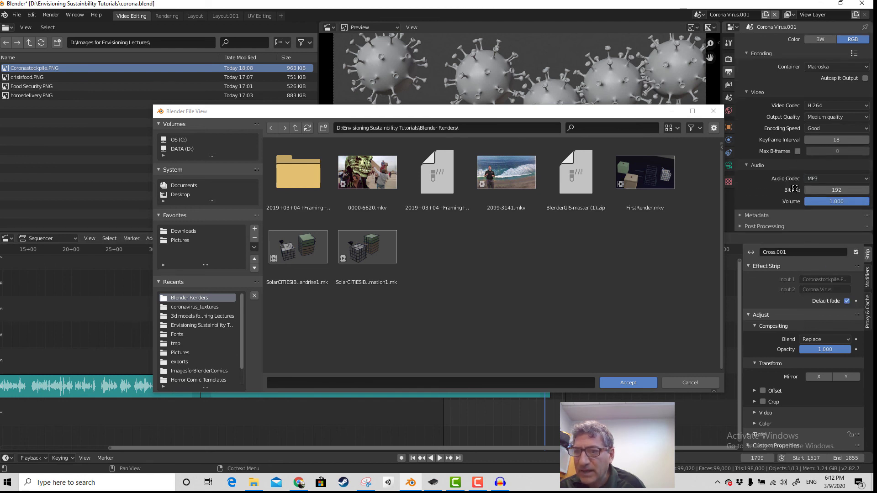
{"action": "scroll", "coordinate": [797, 188], "scroll_direction": "up", "scroll_amount": 2}
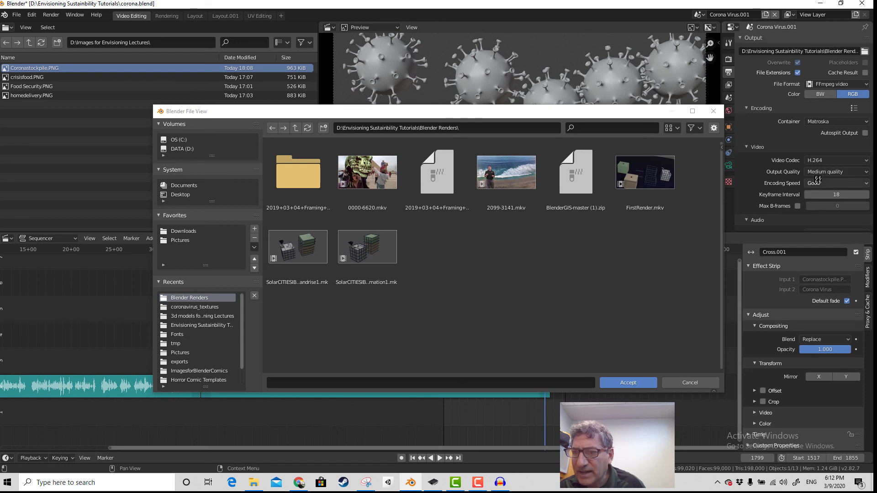
{"action": "scroll", "coordinate": [831, 178], "scroll_direction": "up", "scroll_amount": 5}
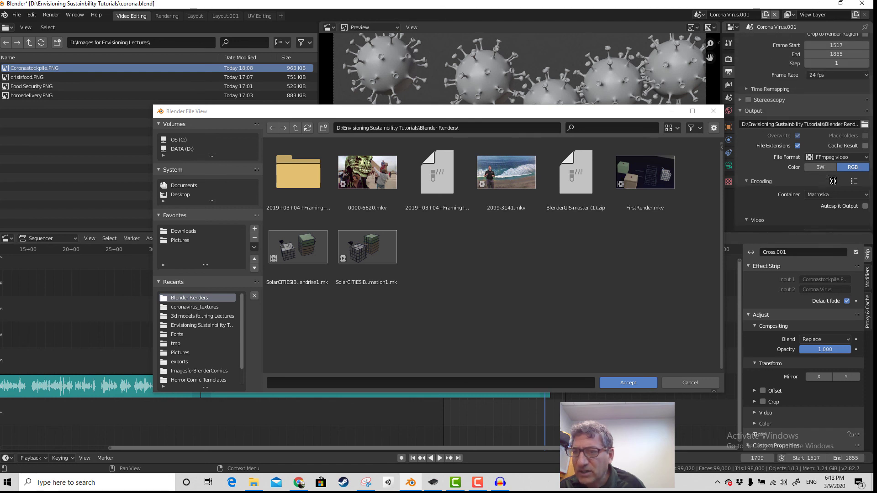
{"action": "scroll", "coordinate": [830, 175], "scroll_direction": "up", "scroll_amount": 2}
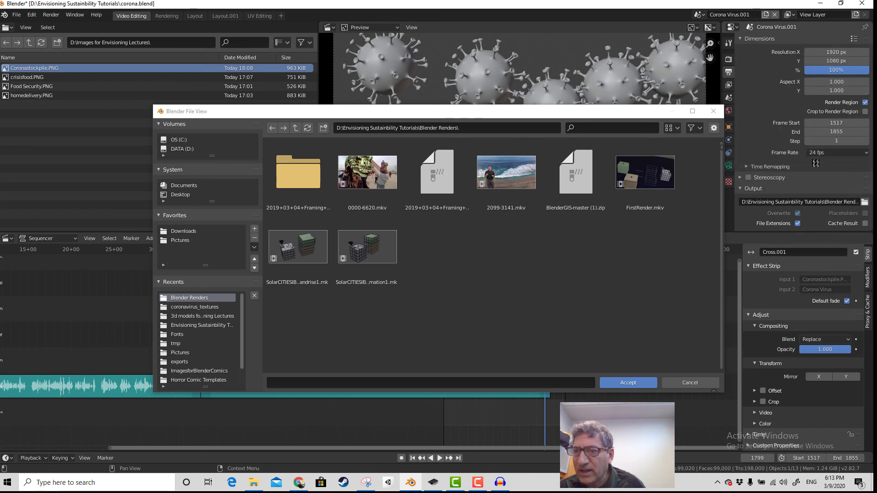
{"action": "scroll", "coordinate": [816, 163], "scroll_direction": "down", "scroll_amount": 12}
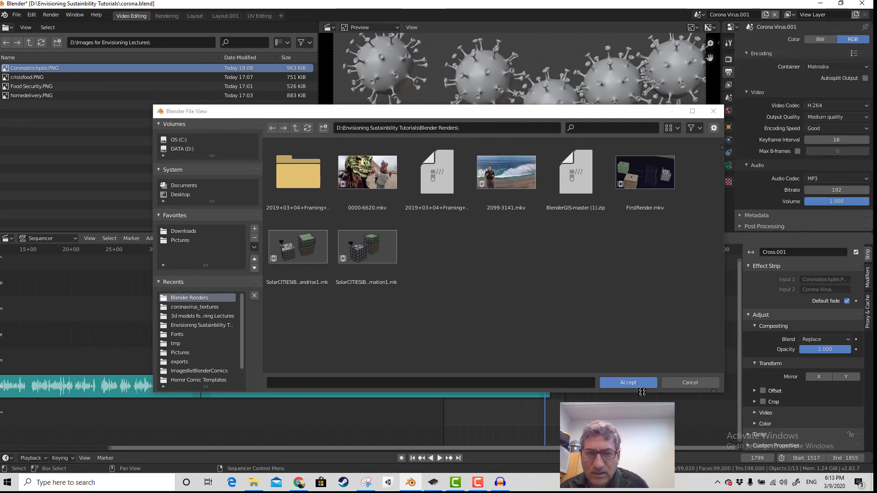
{"action": "left_click", "coordinate": [628, 385]}
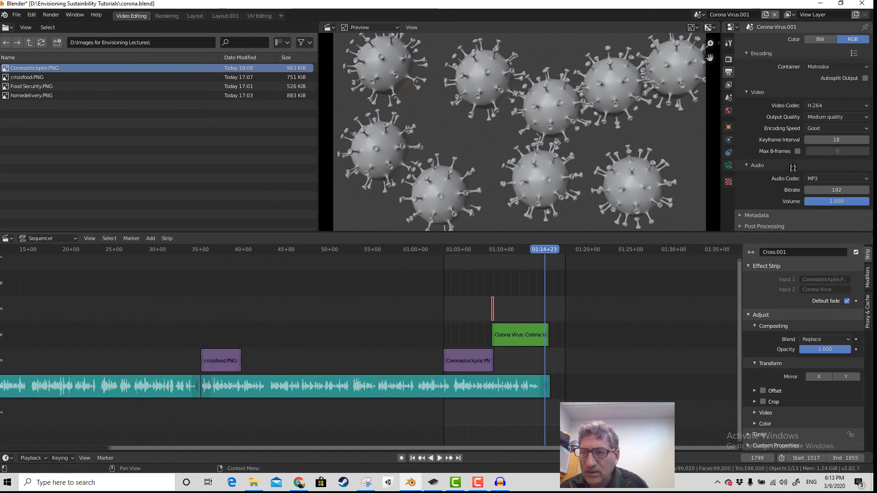
Try to render the animation with Render Animation
{"action": "scroll", "coordinate": [793, 167], "scroll_direction": "up", "scroll_amount": 4}
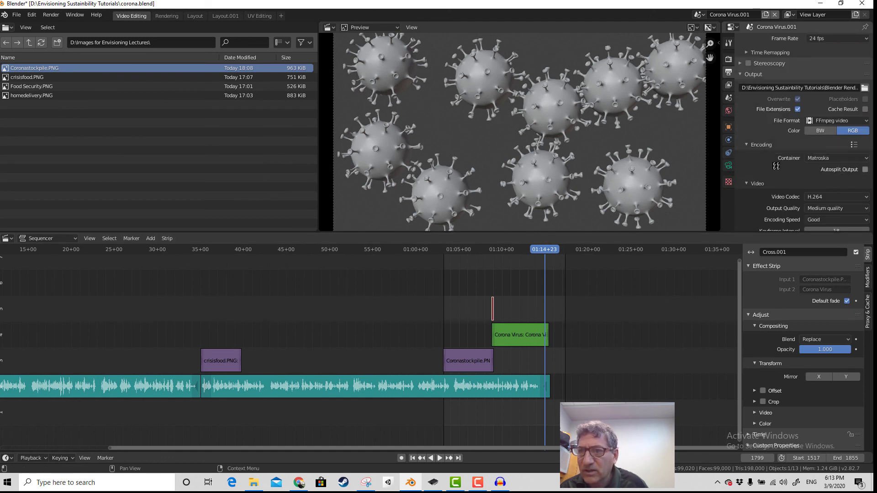
{"action": "scroll", "coordinate": [776, 166], "scroll_direction": "up", "scroll_amount": 5}
{"action": "left_click", "coordinate": [791, 15]}
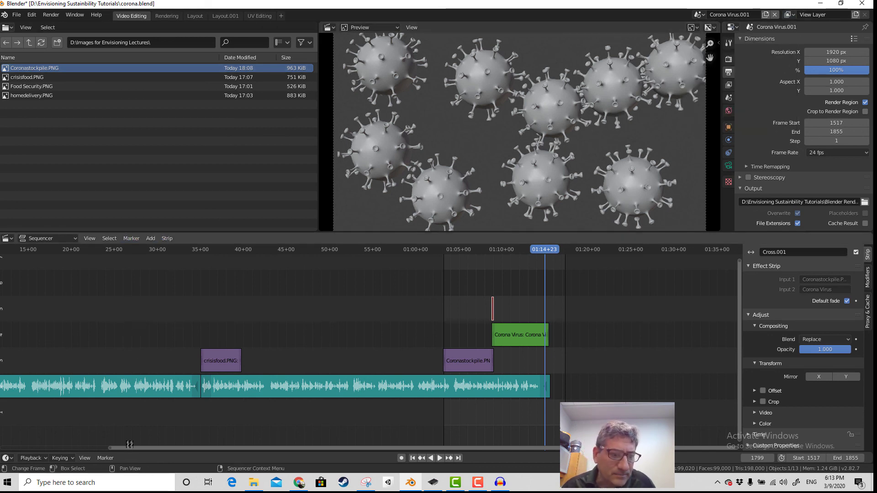
{"action": "left_click", "coordinate": [44, 458]}
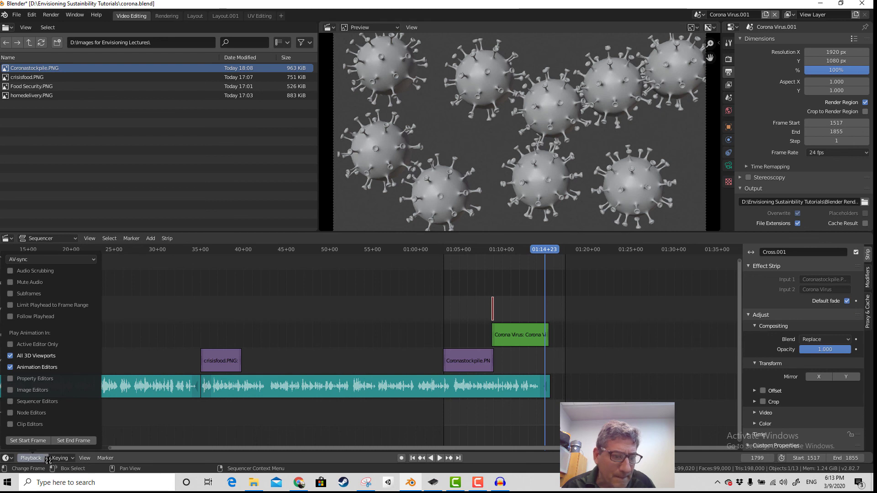
{"action": "left_click", "coordinate": [51, 16]}
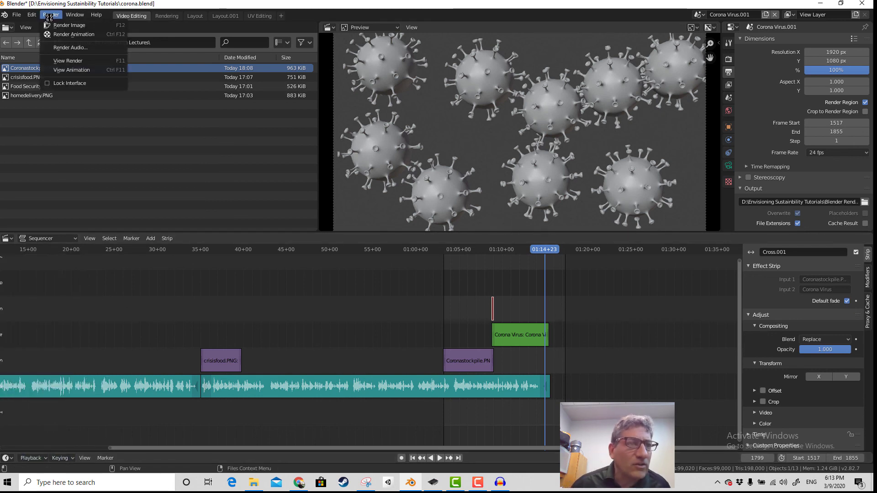
{"action": "left_click", "coordinate": [66, 34]}
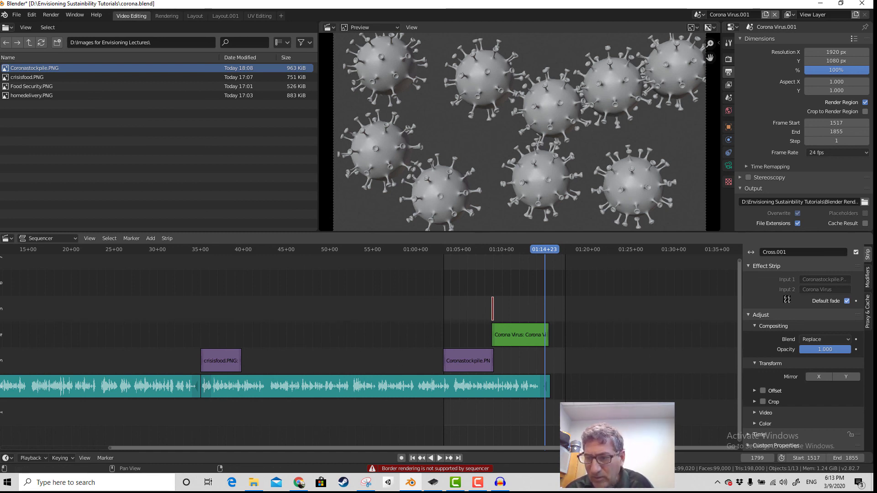
{"action": "left_click", "coordinate": [869, 278]}
{"action": "left_click", "coordinate": [870, 313]}
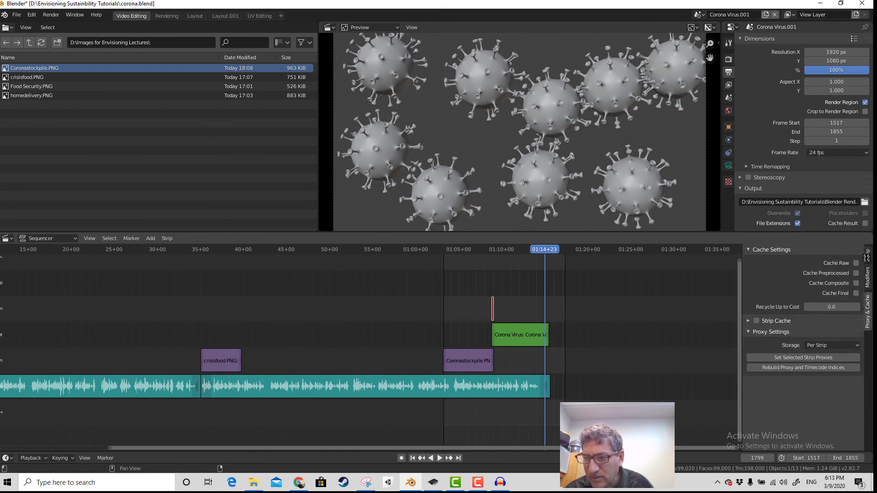
{"action": "left_click", "coordinate": [867, 254]}
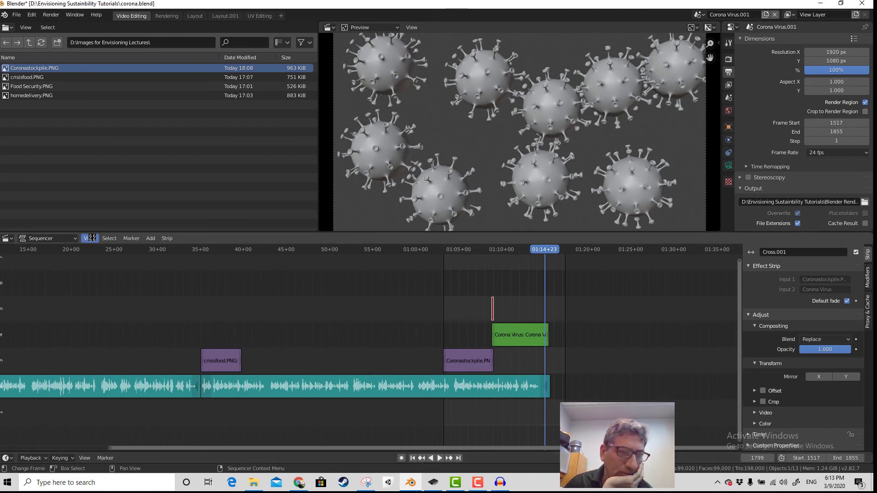
Render the sequence with Sequence Render Animation and minimise the render window
{"action": "left_click", "coordinate": [86, 238]}
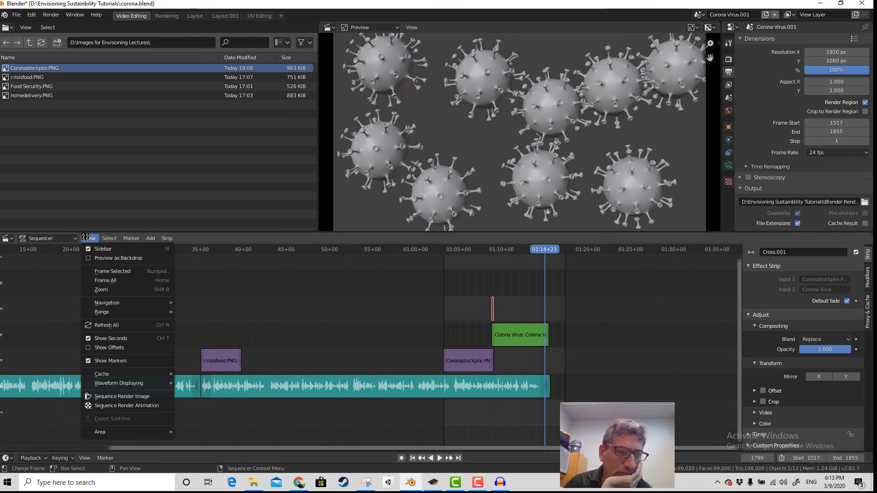
{"action": "left_click", "coordinate": [113, 405]}
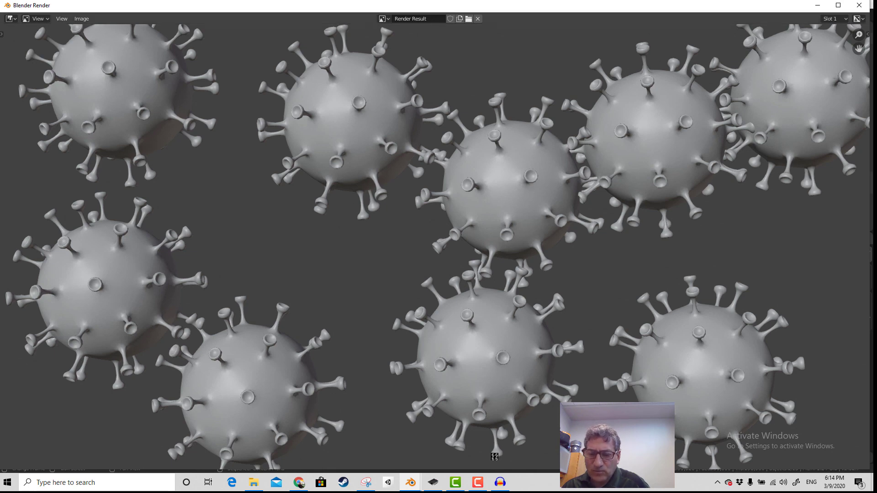
{"action": "left_click", "coordinate": [819, 5]}
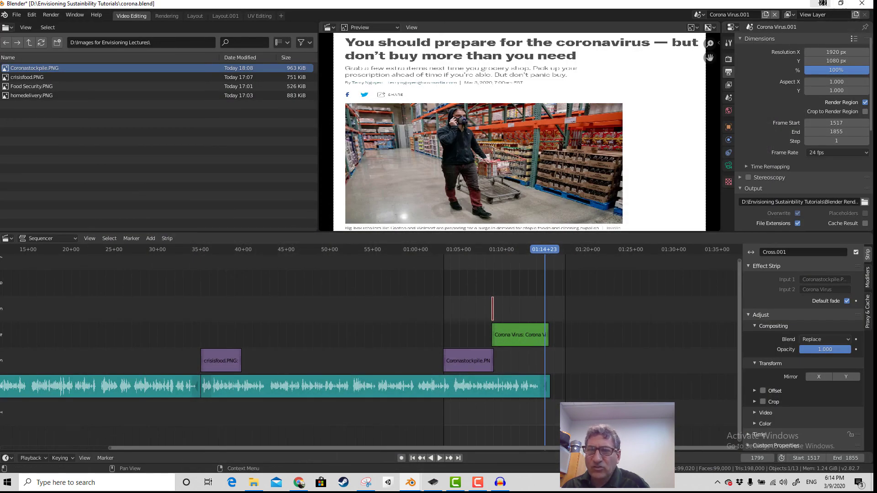
Switch to File Explorer and locate the Images for Envisioning Lectures folder on the DATA (D:) drive
{"action": "left_click", "coordinate": [821, 5]}
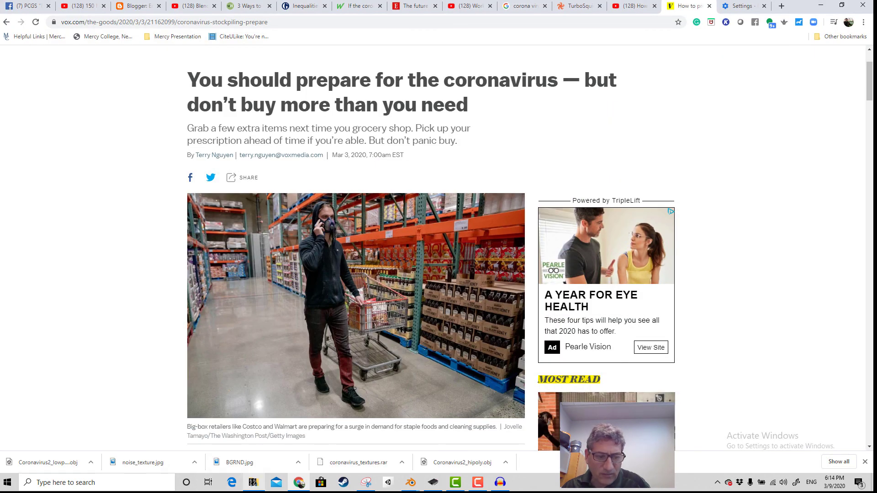
{"action": "left_click", "coordinate": [254, 482]}
{"action": "left_click", "coordinate": [201, 90]}
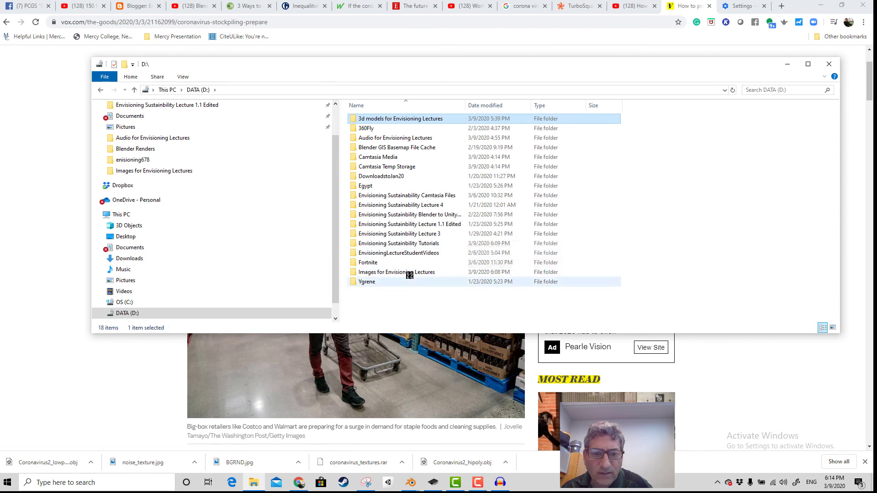
{"action": "left_click", "coordinate": [409, 272]}
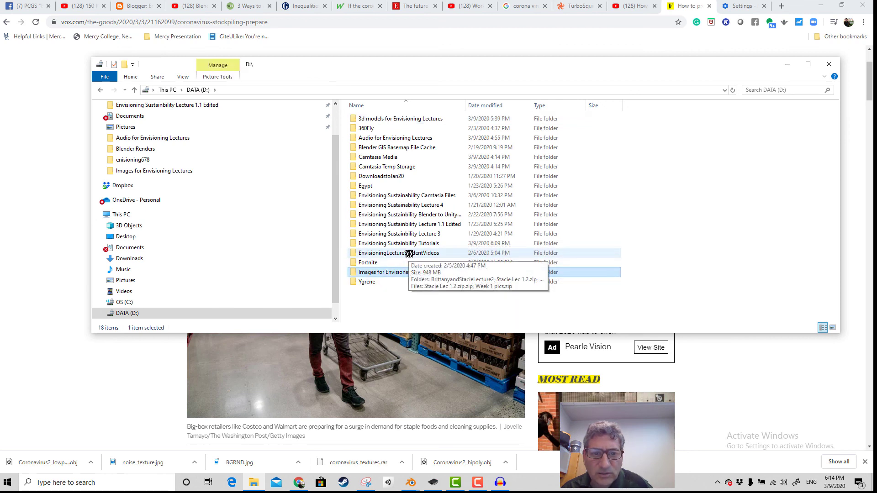
Switch back to Blender's main window and review the output path, file format and encoding settings
{"action": "left_click", "coordinate": [411, 482]}
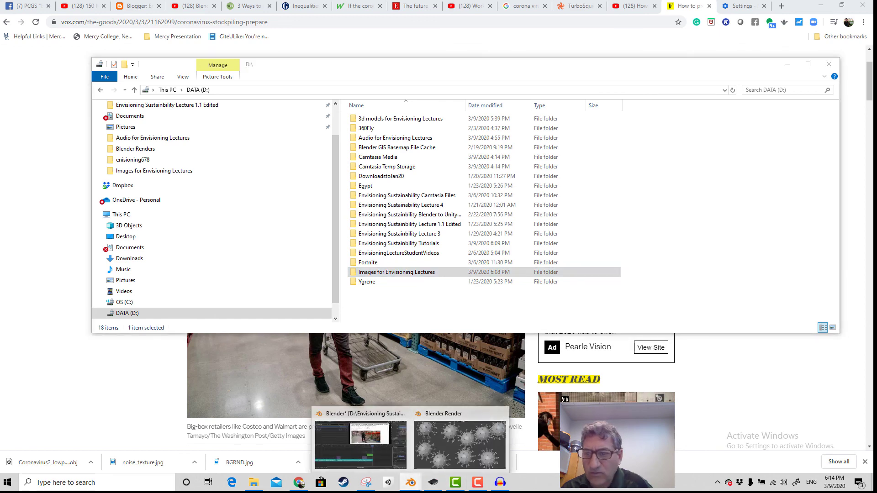
{"action": "left_click", "coordinate": [374, 415]}
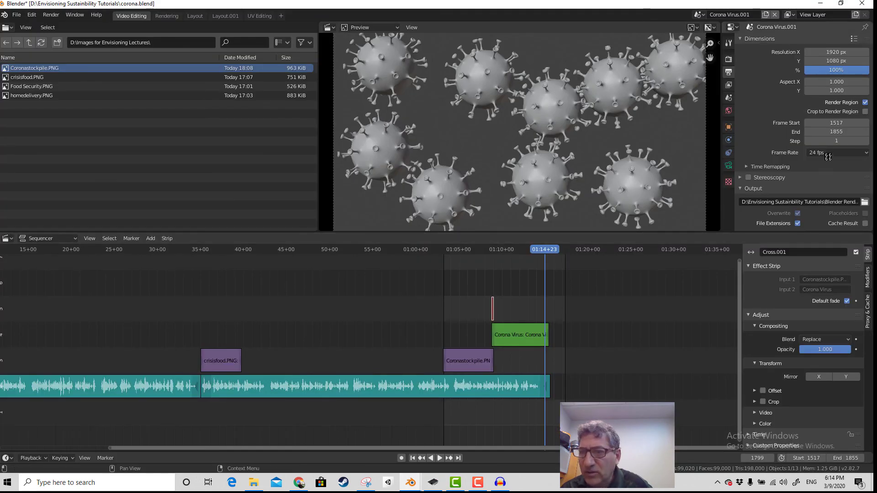
{"action": "scroll", "coordinate": [762, 131], "scroll_direction": "down", "scroll_amount": 4}
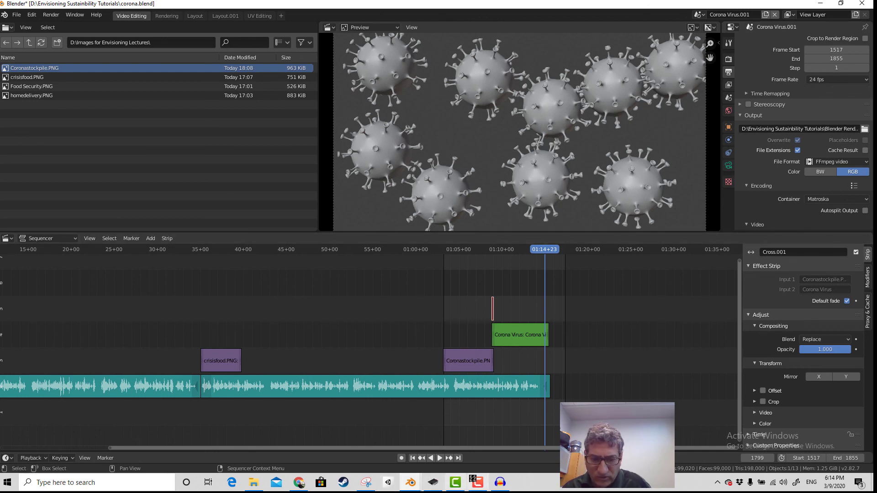
Switch to File Explorer and play 1517-1855.mkv from the Blender Renders folder inside Envisioning Sustainbility Tutorials on the DATA (D:) drive
{"action": "left_click", "coordinate": [254, 483]}
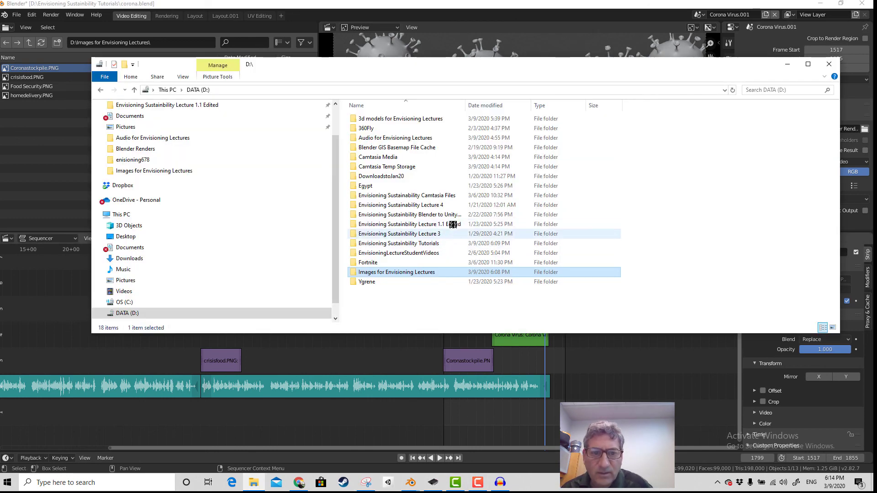
{"action": "double_click", "coordinate": [411, 243]}
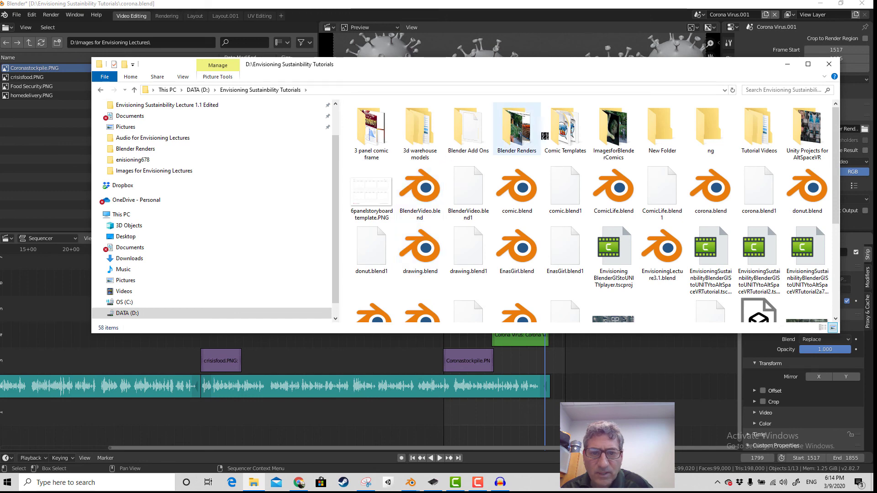
{"action": "double_click", "coordinate": [525, 132]}
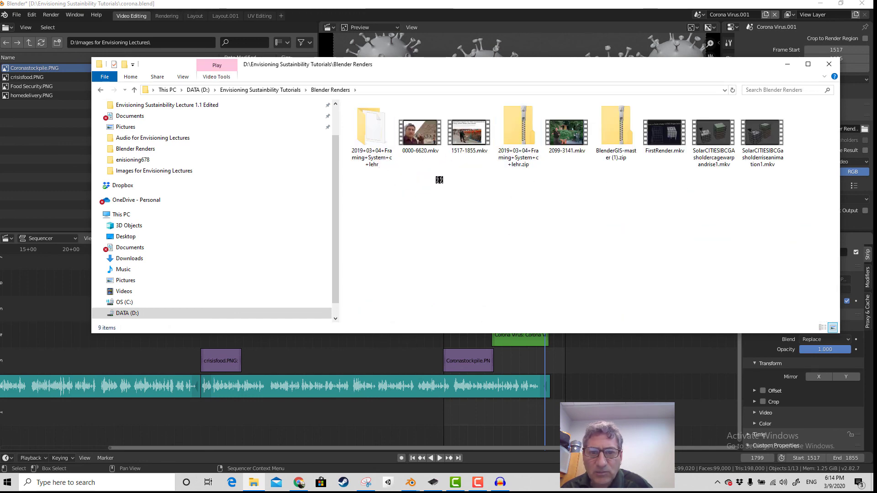
{"action": "double_click", "coordinate": [470, 142]}
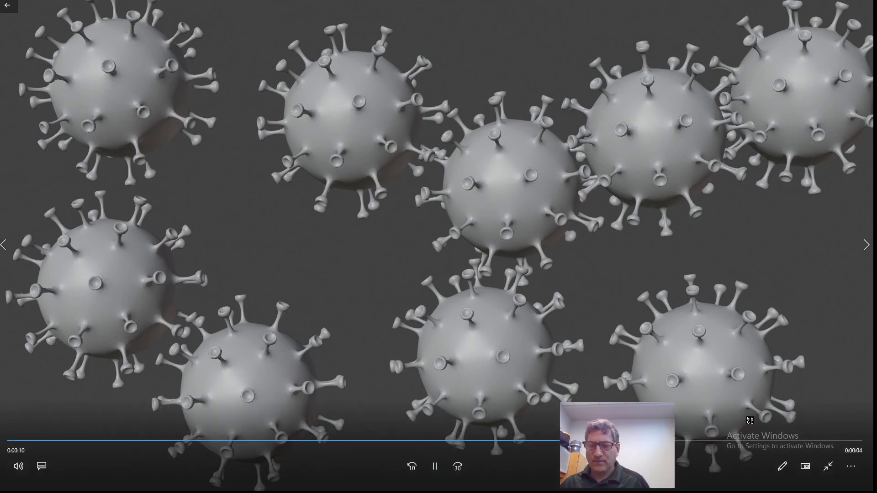
Close the video player, minimise File Explorer and review the video encoding settings in Blender's output properties
{"action": "left_click", "coordinate": [828, 467]}
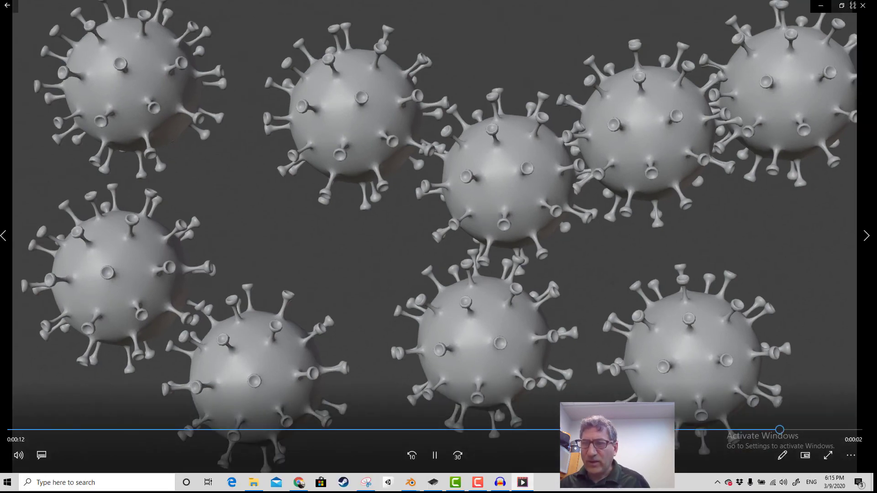
{"action": "left_click", "coordinate": [866, 5]}
{"action": "left_click", "coordinate": [787, 64]}
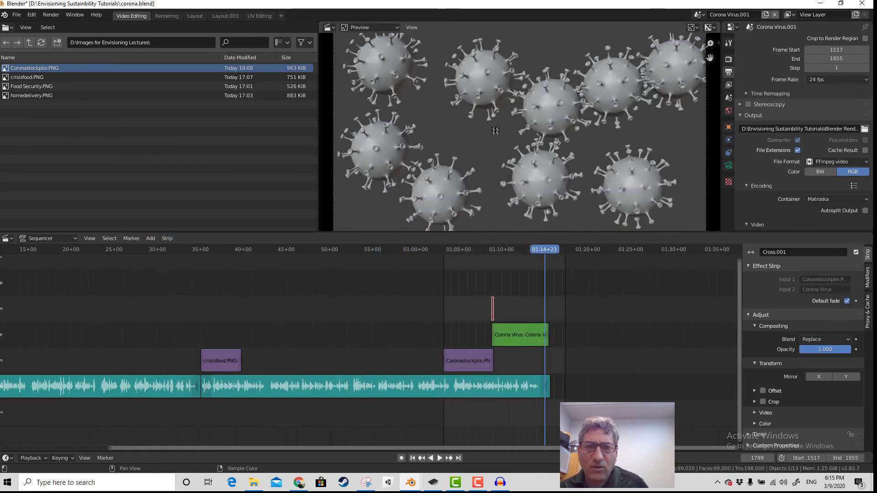
{"action": "scroll", "coordinate": [738, 176], "scroll_direction": "down", "scroll_amount": 4}
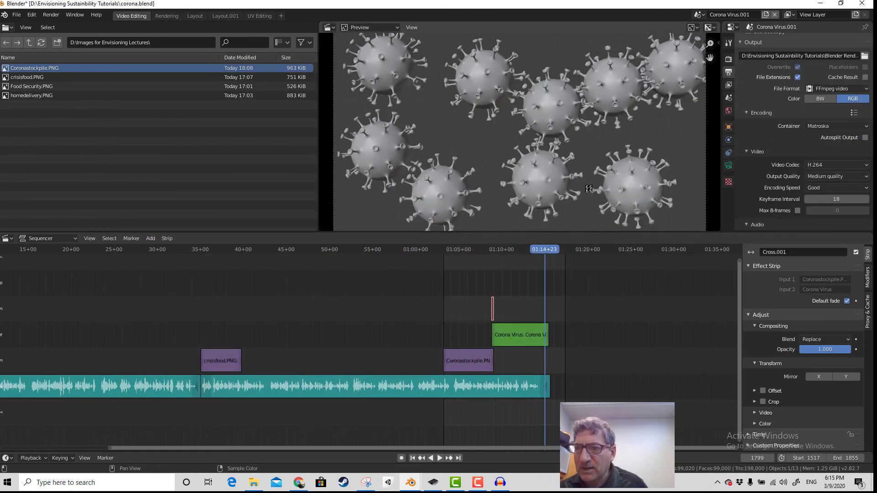